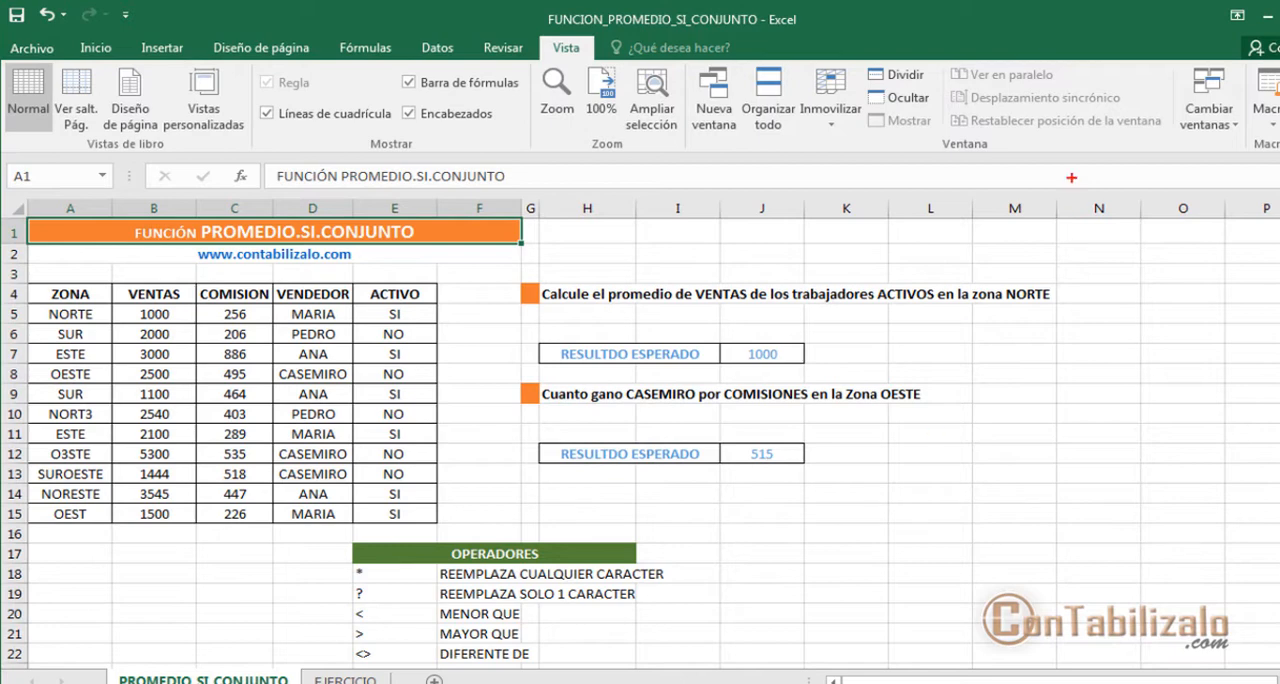
left_click_drag(1016, 43, 1278, 117)
left_click_drag(1194, 109, 1112, 345)
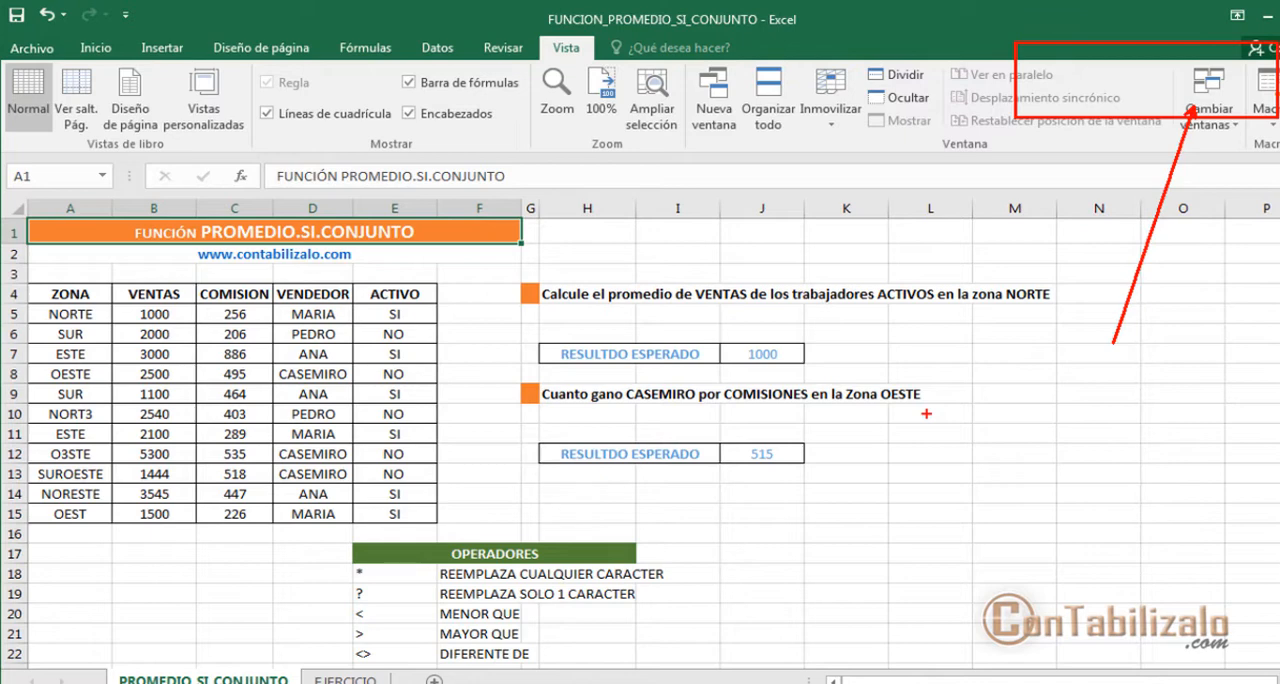
left_click_drag(338, 541, 684, 669)
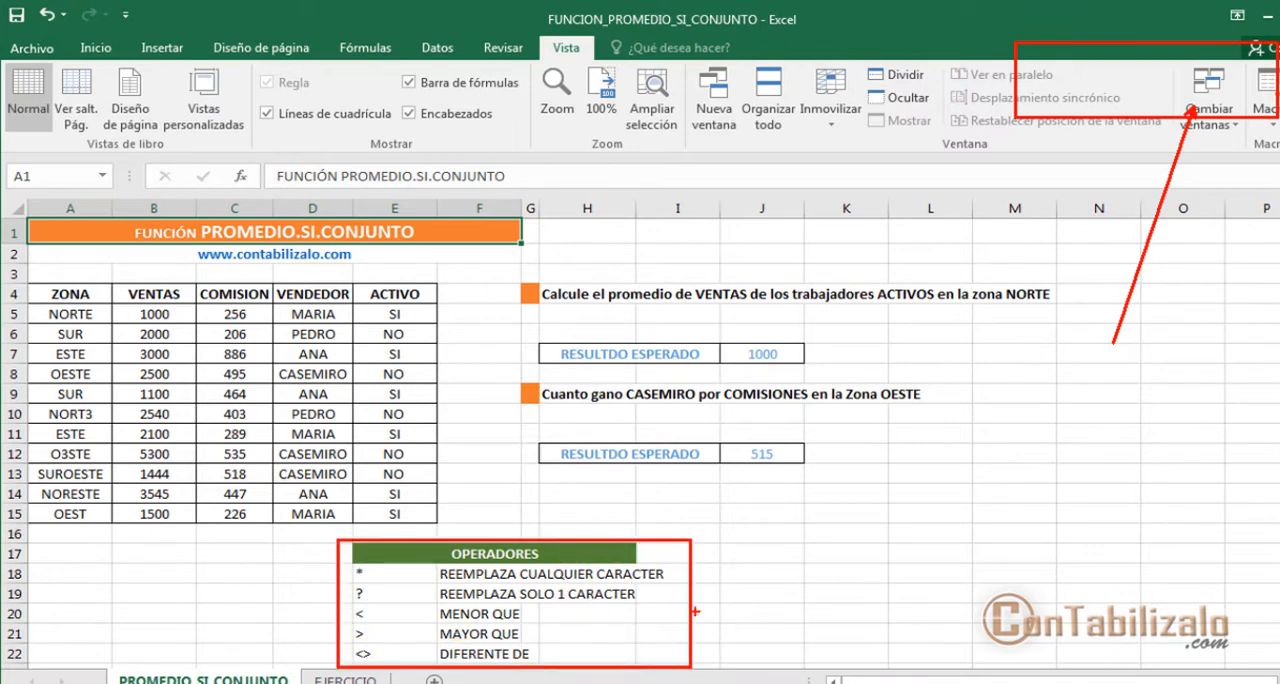
key("Escape")
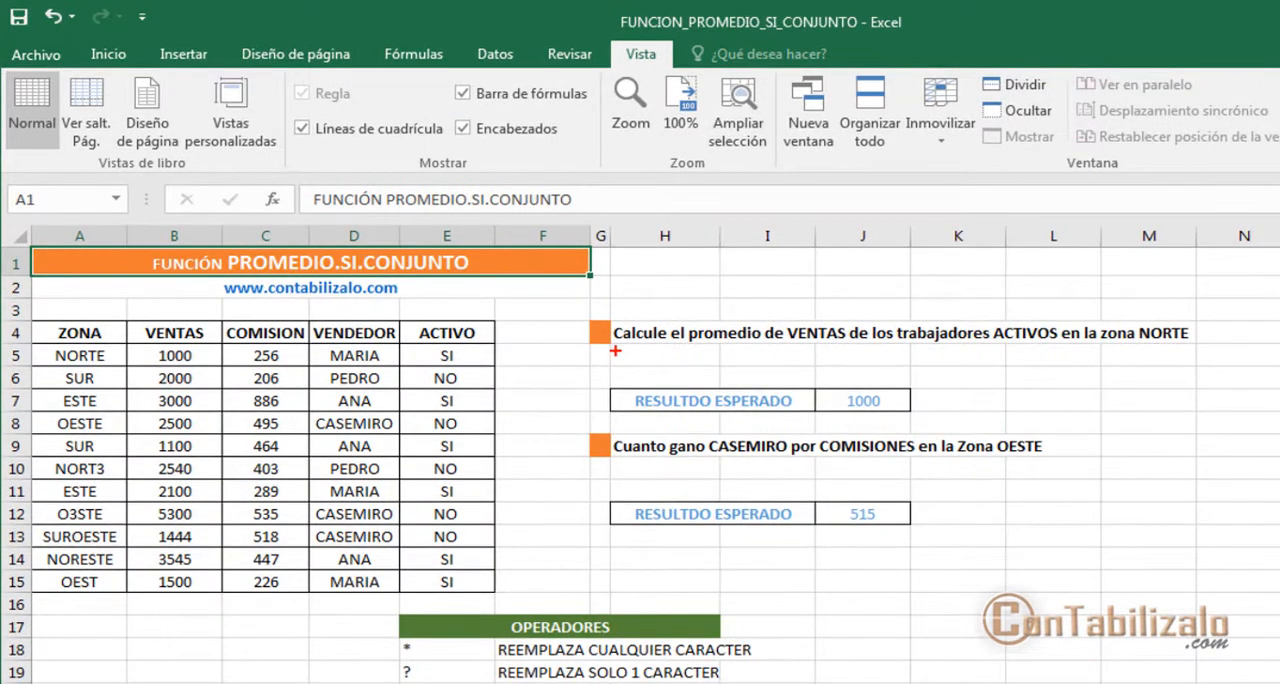
mouse_move(613, 351)
left_mouse_down()
mouse_move(803, 351)
mouse_move(773, 351)
mouse_move(788, 260)
left_mouse_up()
left_click_drag(797, 352, 848, 353)
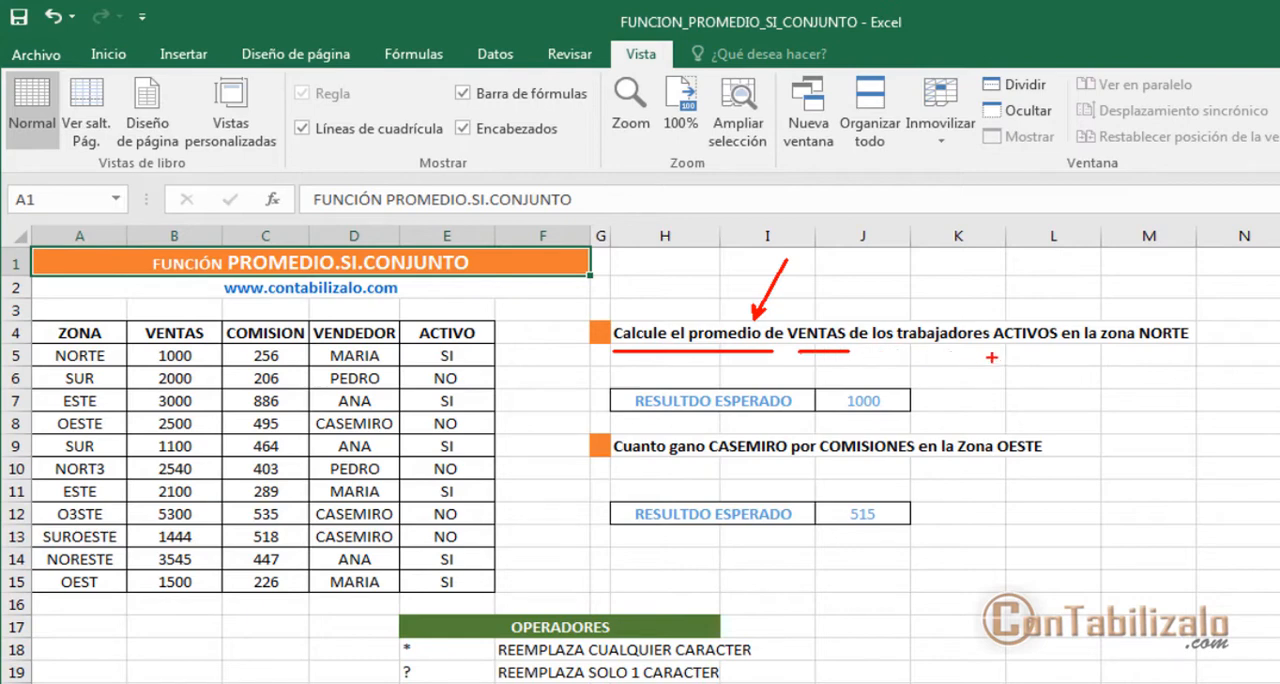
left_click_drag(993, 356, 1060, 345)
left_click_drag(1140, 360, 1214, 338)
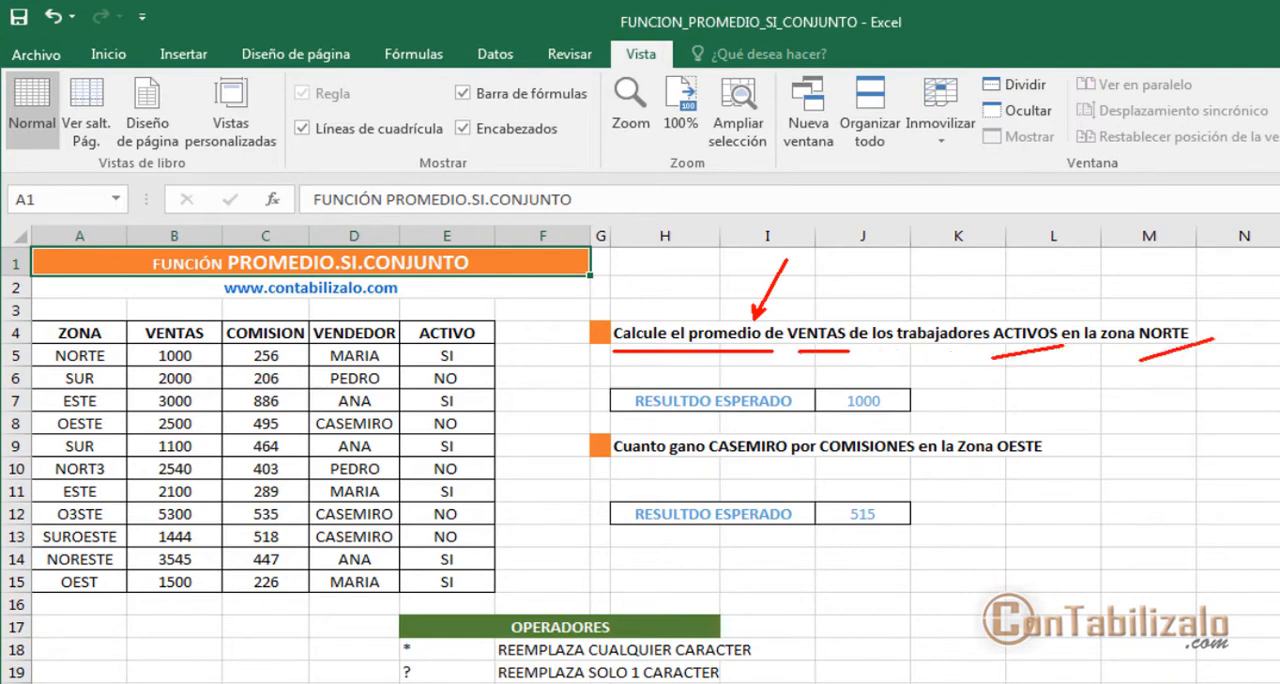
key("Escape")
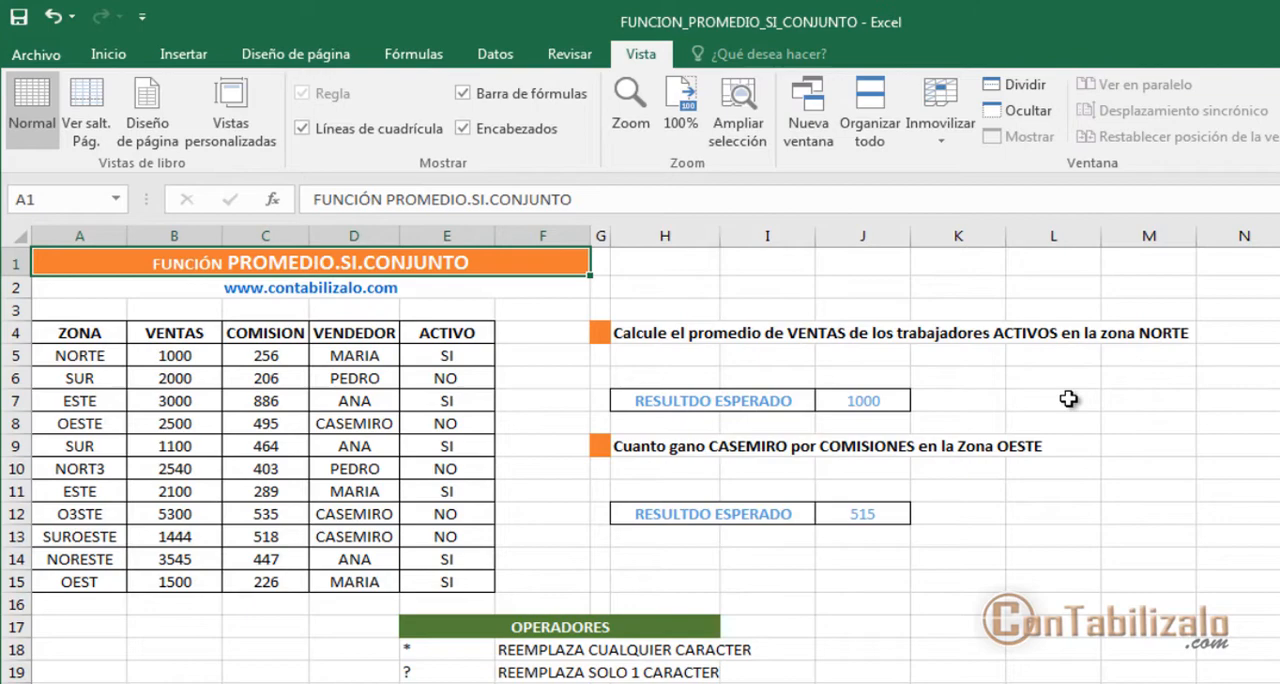
Step: Insert the PROMEDIO.SI.CONJUNTO function in cell H5 and move its arguments dialog clear of the data table and question
left_click(690, 358)
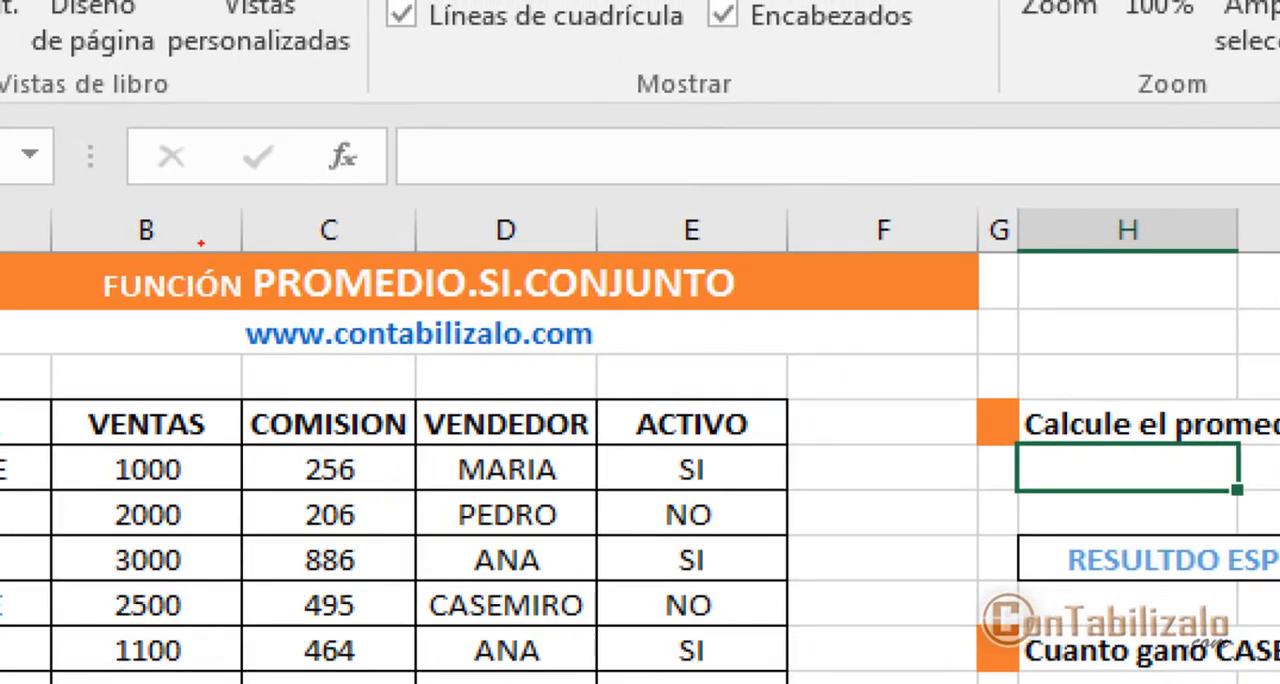
left_click_drag(297, 126, 422, 224)
key("Escape")
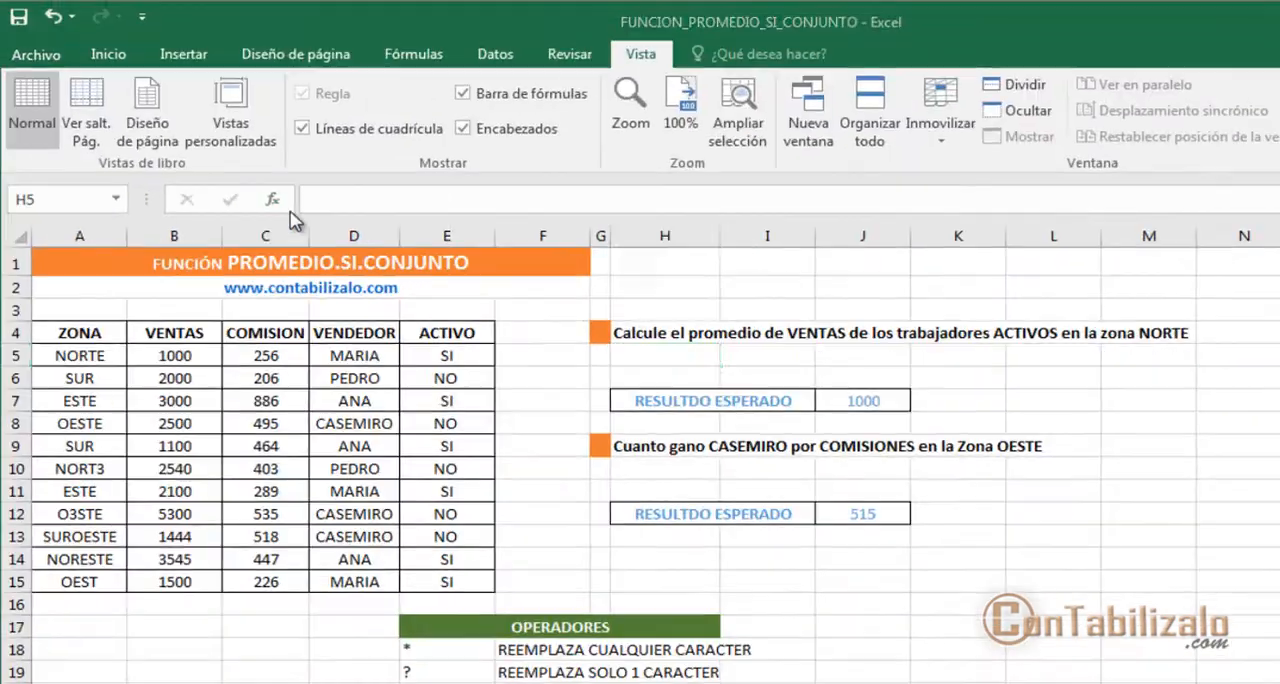
left_click(272, 199)
left_click_drag(923, 252, 942, 128)
left_click(828, 298)
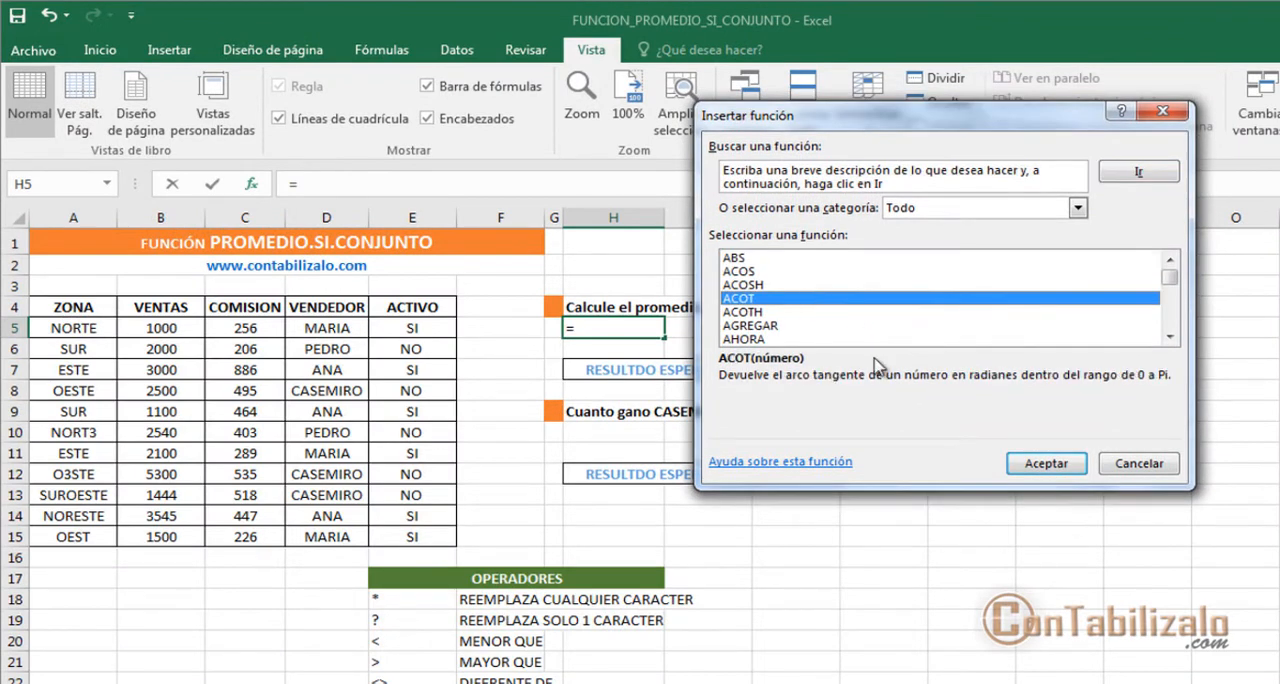
type("promedio.si.conjunto")
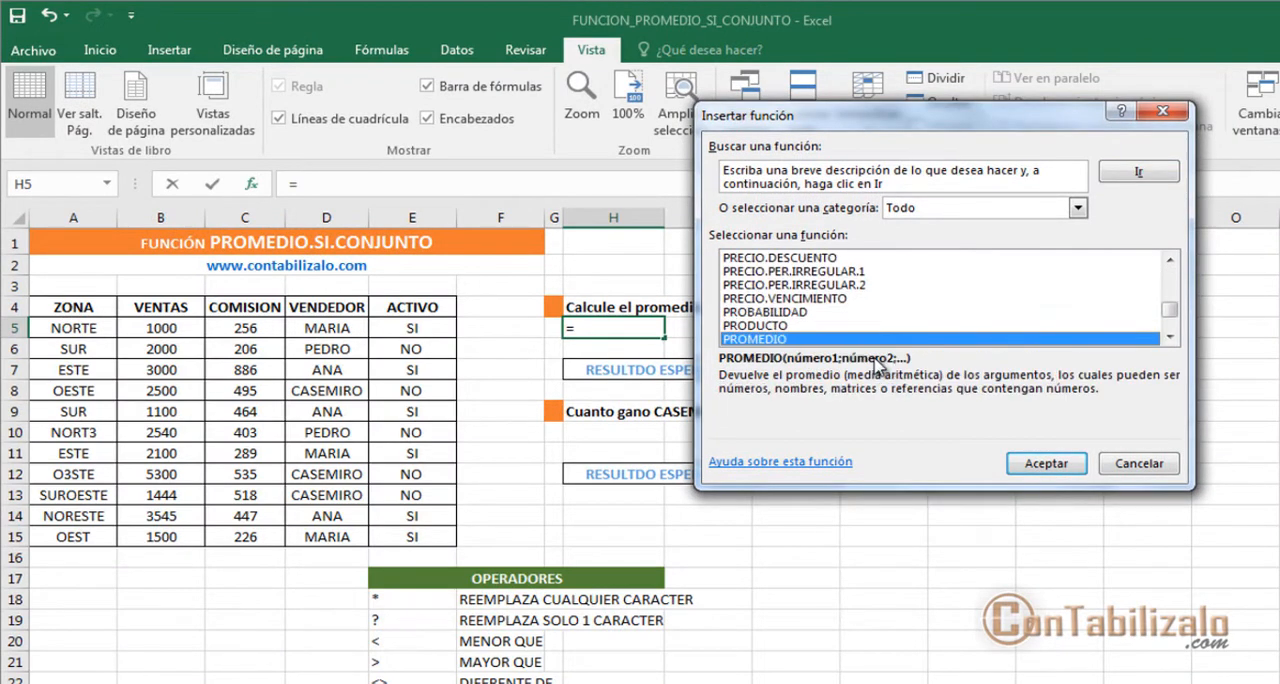
left_click(1046, 462)
left_click_drag(1012, 146, 1053, 384)
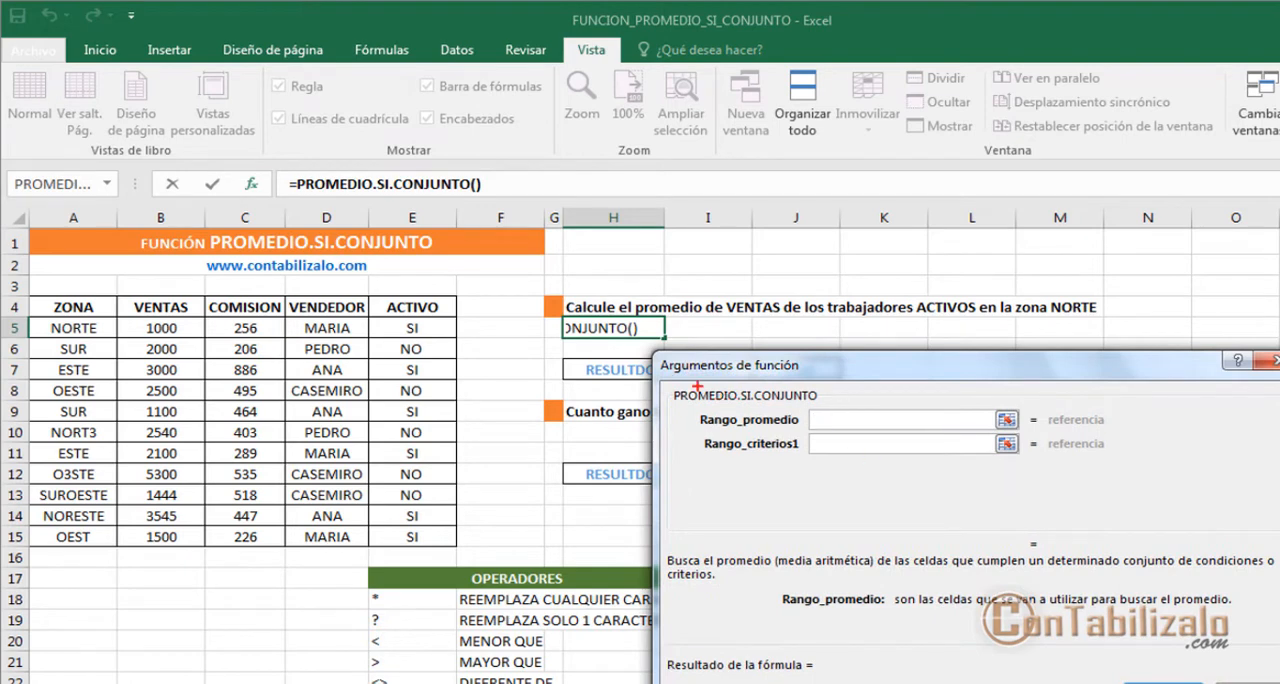
mouse_move(672, 397)
left_mouse_down()
mouse_move(830, 410)
mouse_move(770, 408)
mouse_move(413, 232)
mouse_move(408, 207)
left_mouse_up()
mouse_move(278, 160)
left_mouse_down()
mouse_move(338, 191)
mouse_move(507, 206)
left_mouse_up()
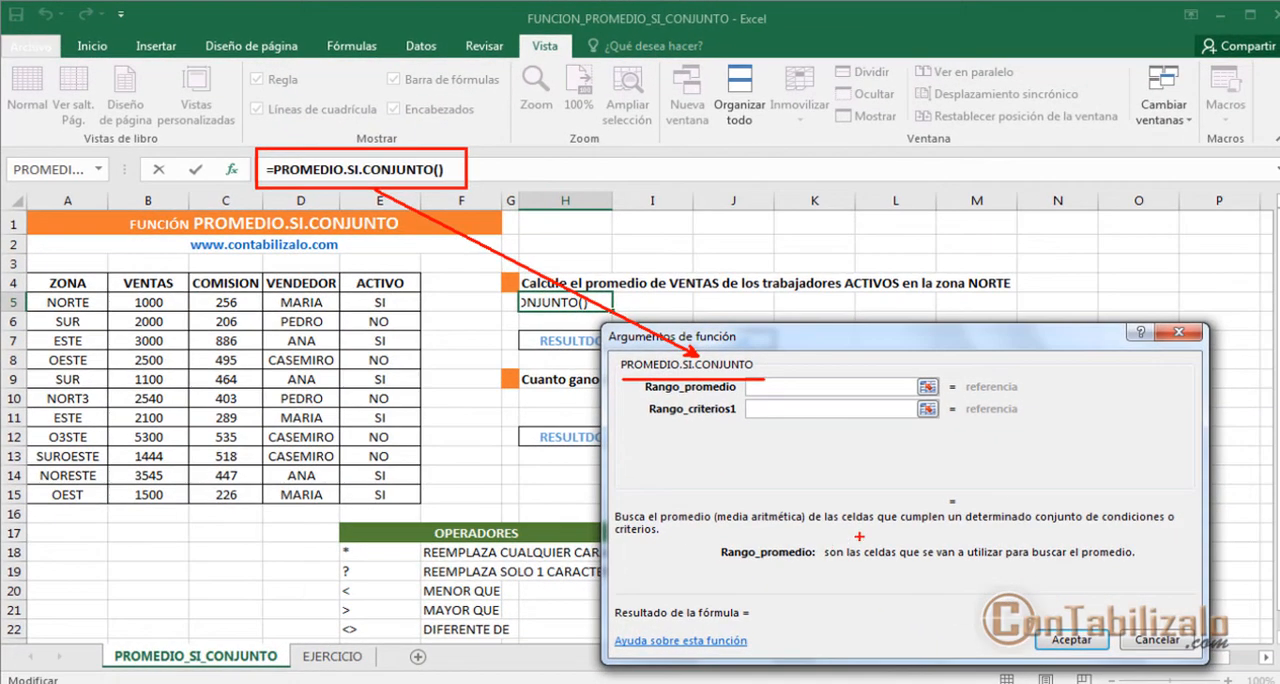
left_click_drag(716, 573, 950, 521)
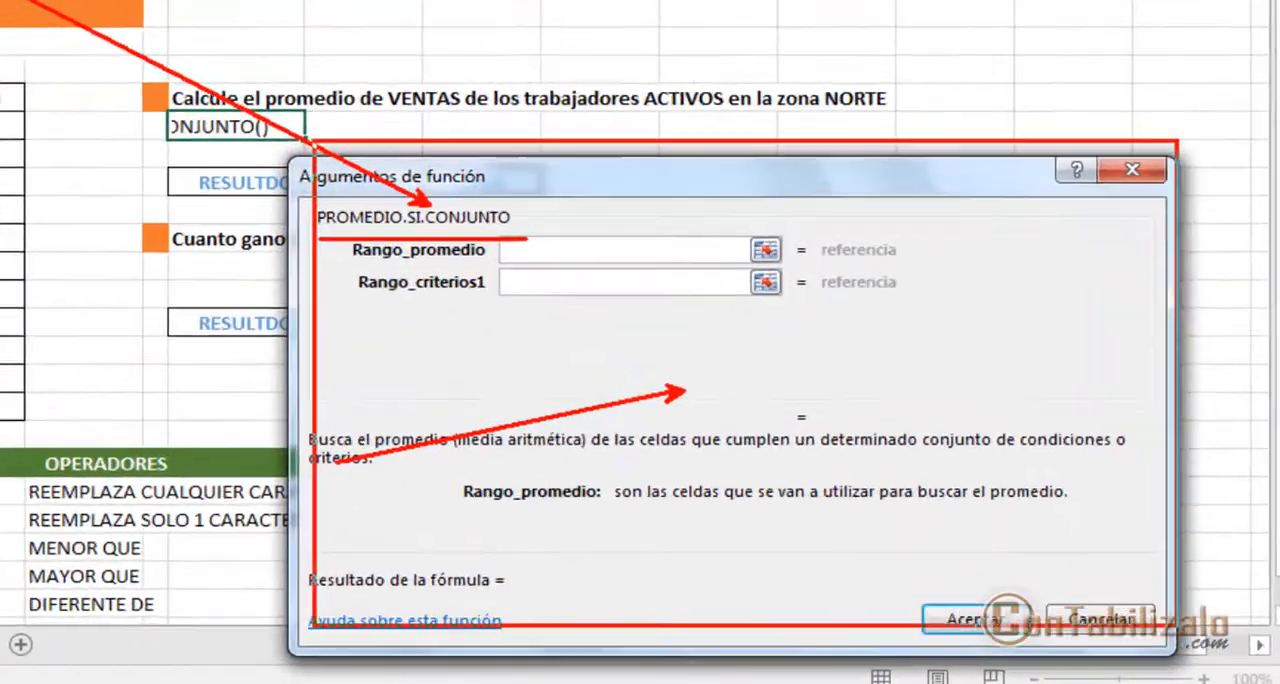
left_click_drag(618, 312, 1219, 673)
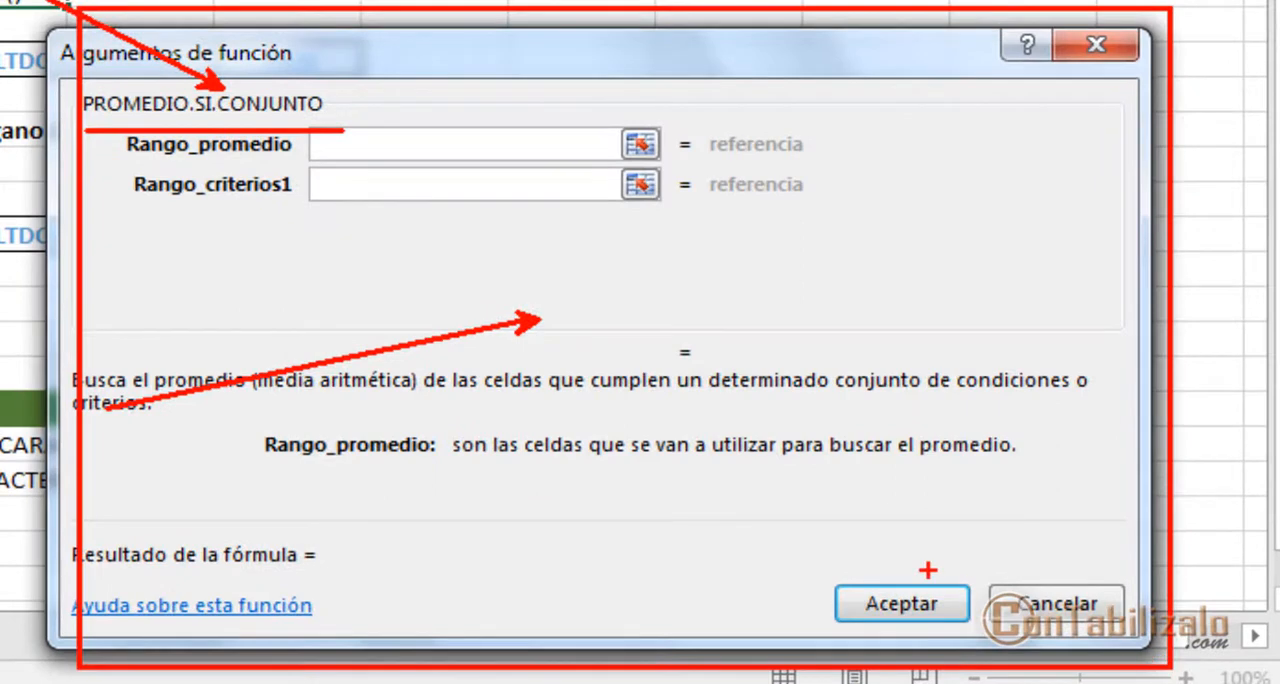
key("Escape")
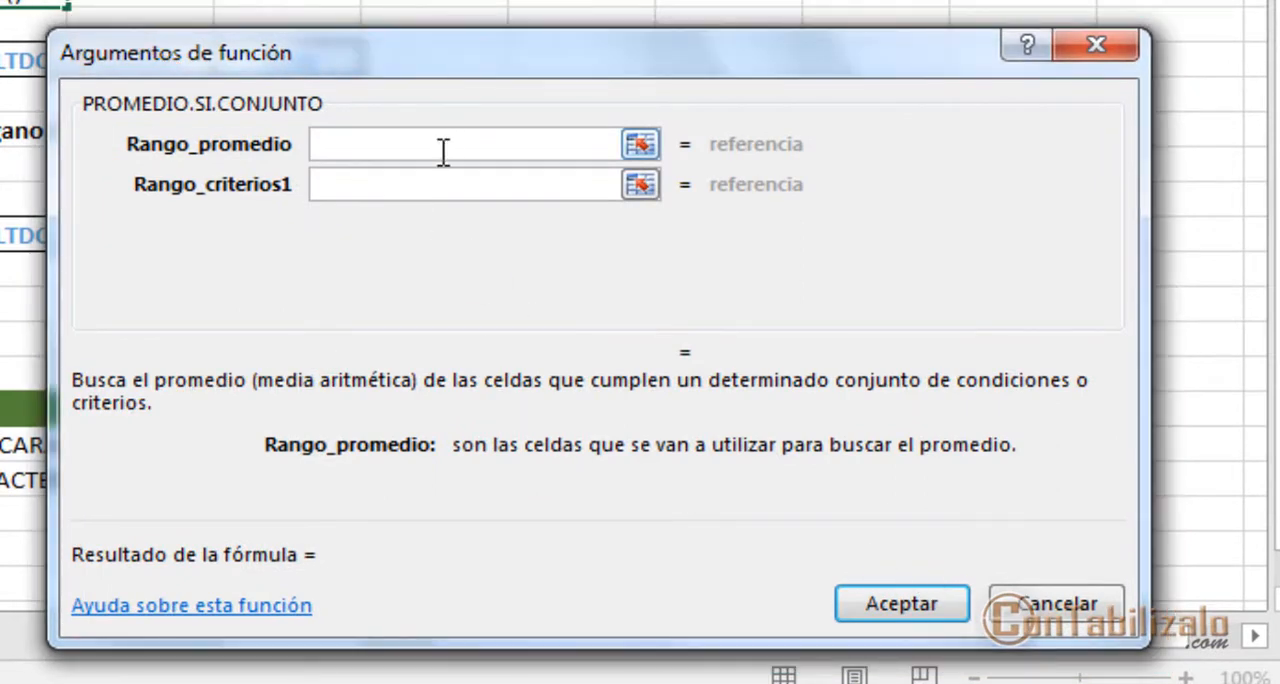
key("ctrl+2")
mouse_move(100, 162)
left_mouse_down()
mouse_move(246, 184)
mouse_move(292, 160)
left_mouse_up()
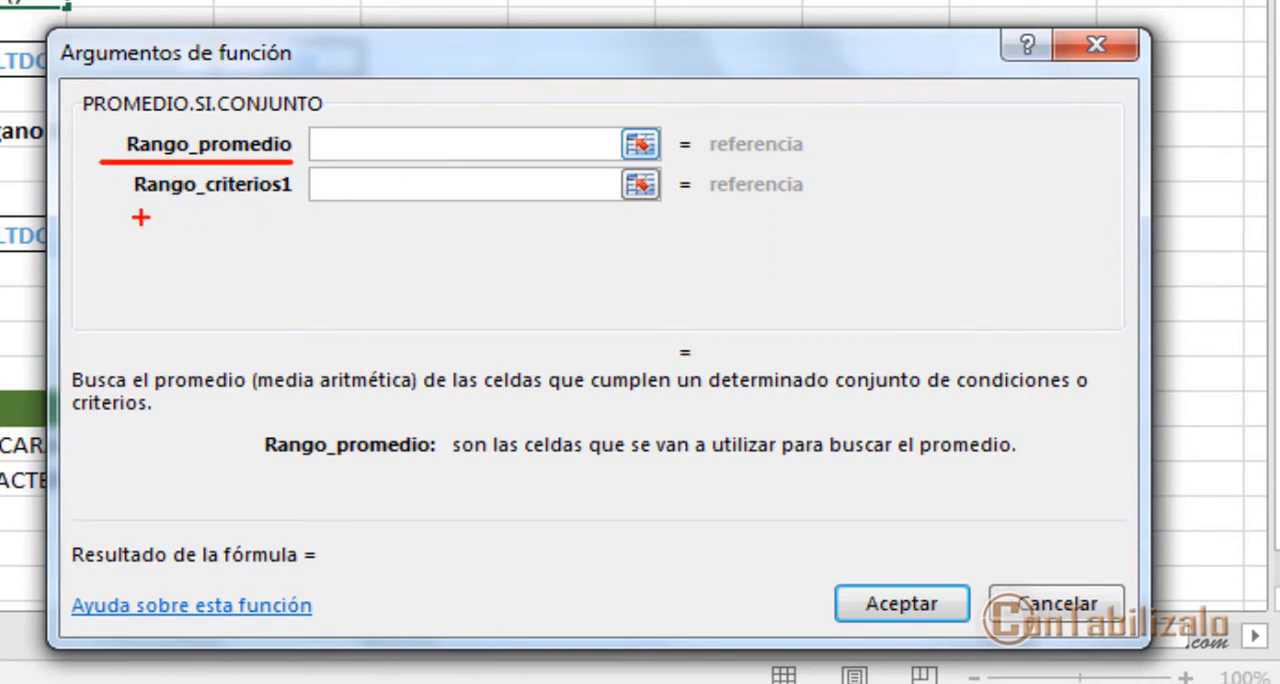
left_click_drag(130, 217, 292, 217)
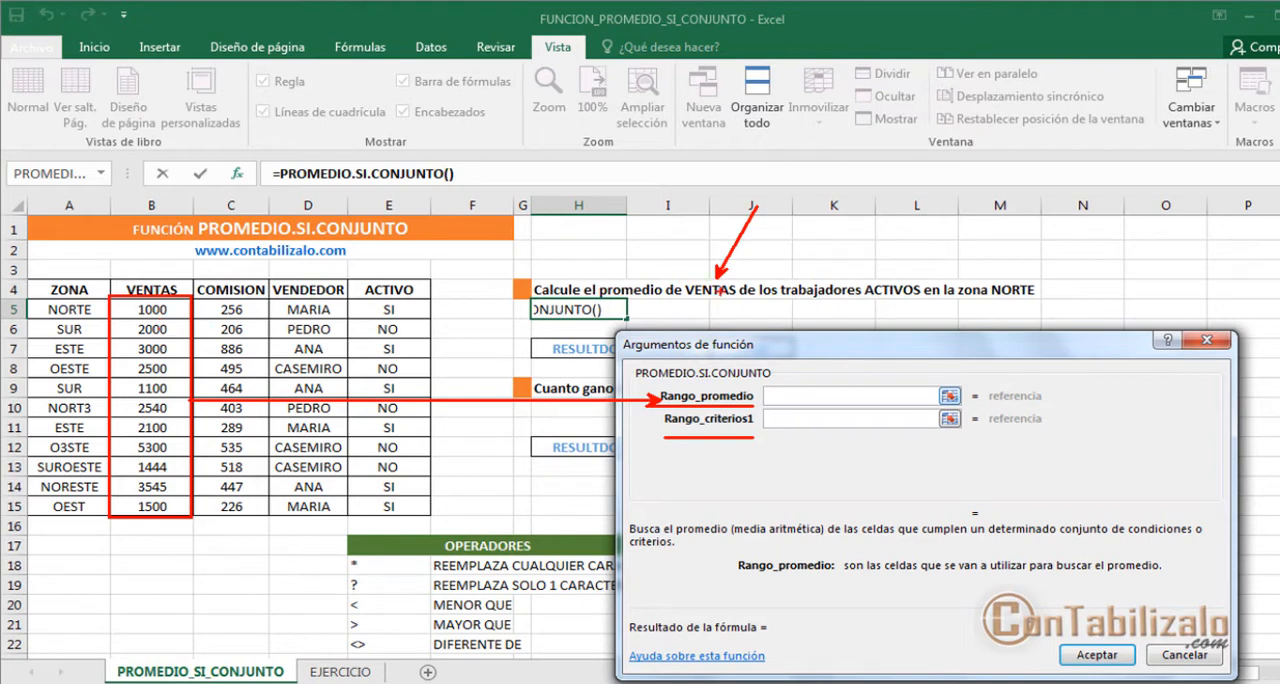
left_click_drag(692, 304, 724, 304)
left_click_drag(194, 288, 268, 516)
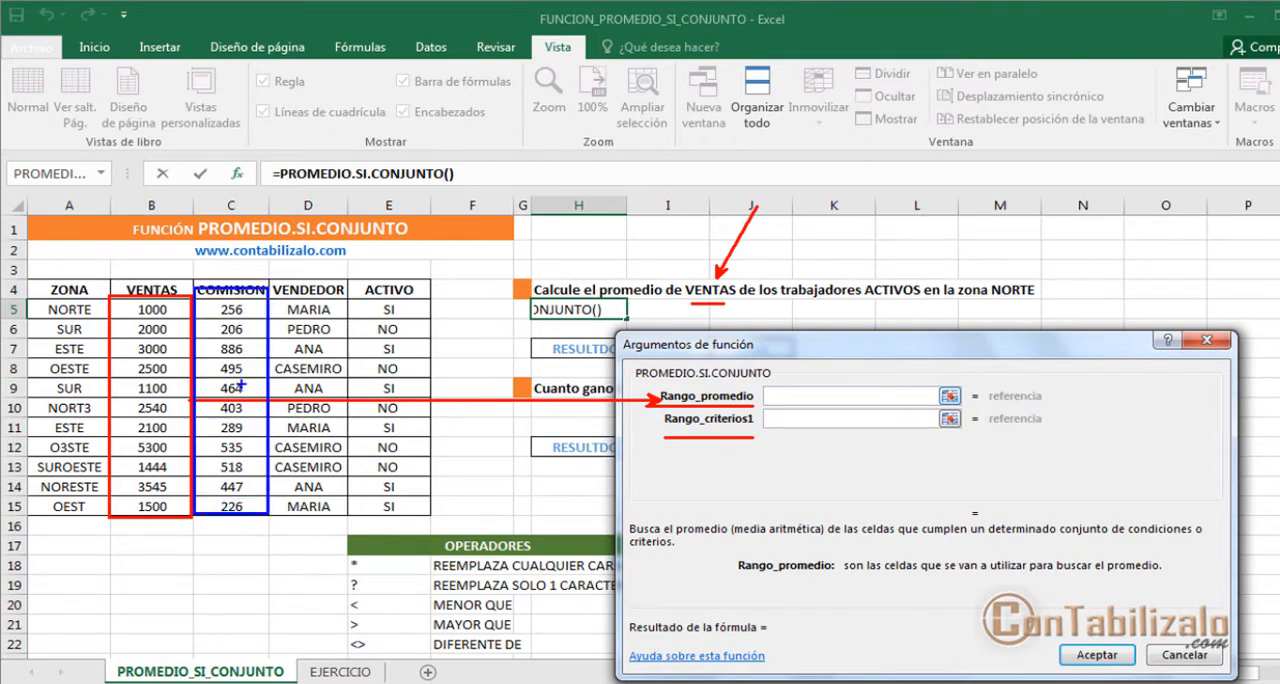
left_click_drag(247, 368, 966, 408)
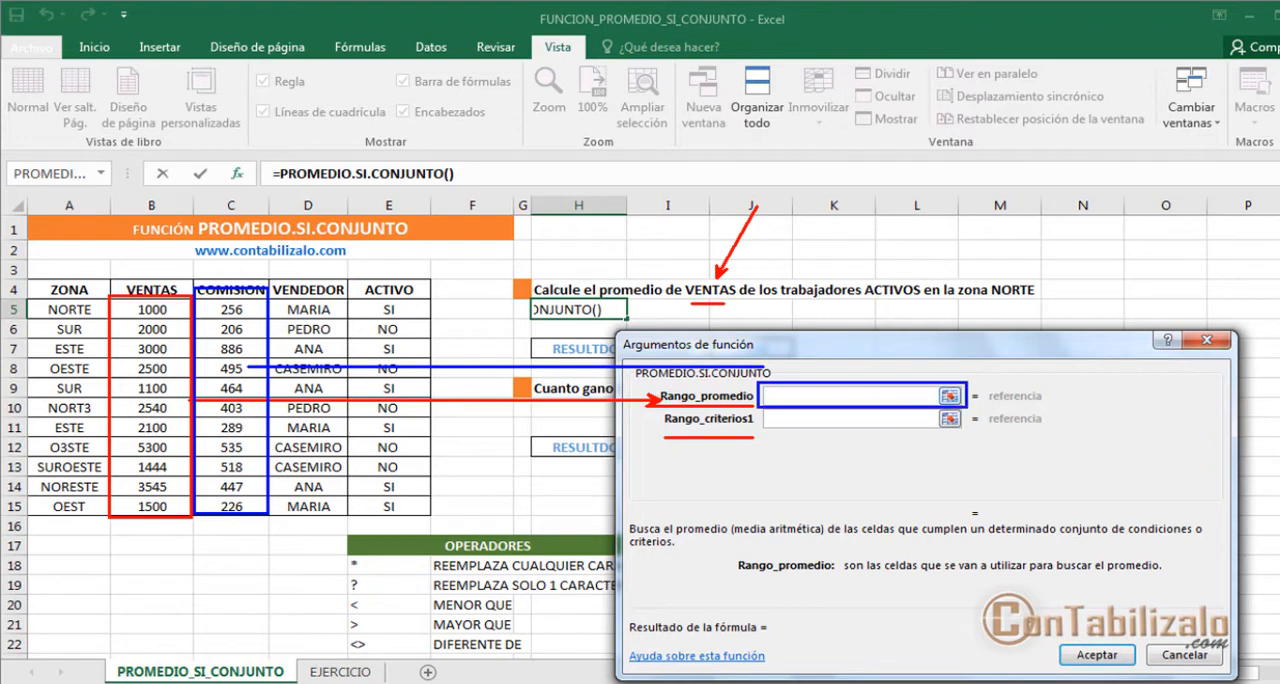
key("Escape")
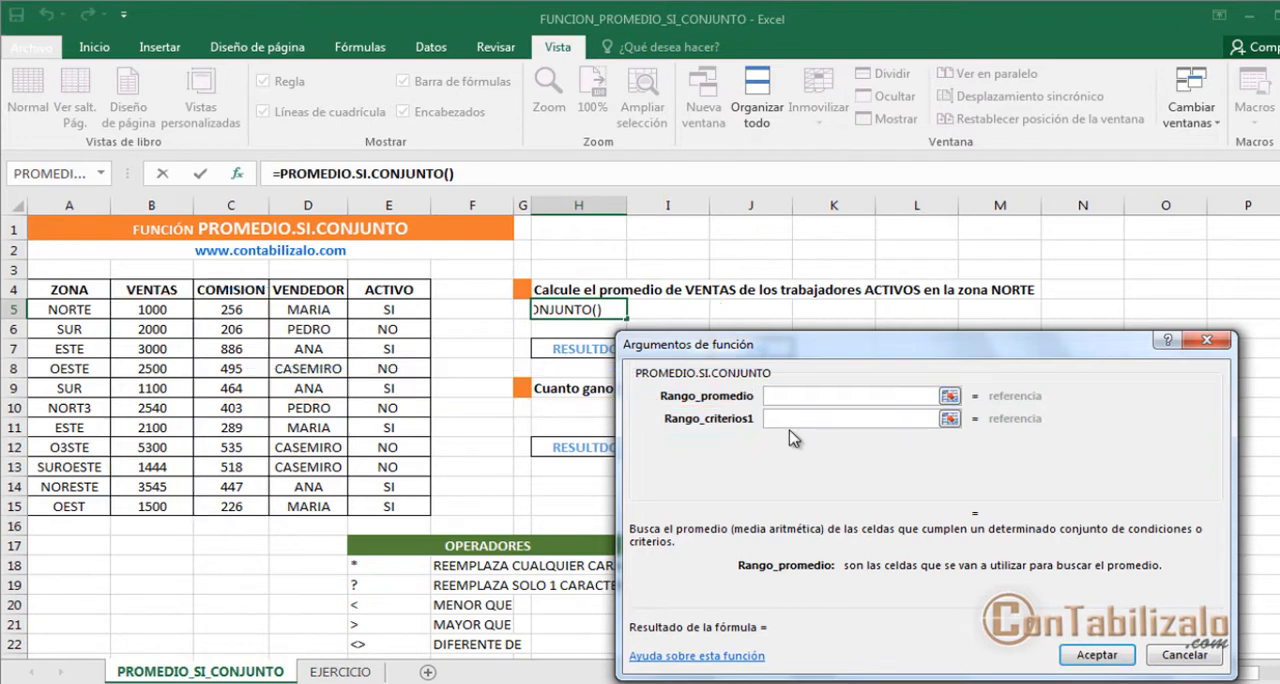
key("ctrl+2")
mouse_move(680, 299)
left_mouse_down()
mouse_move(748, 299)
mouse_move(804, 385)
left_mouse_up()
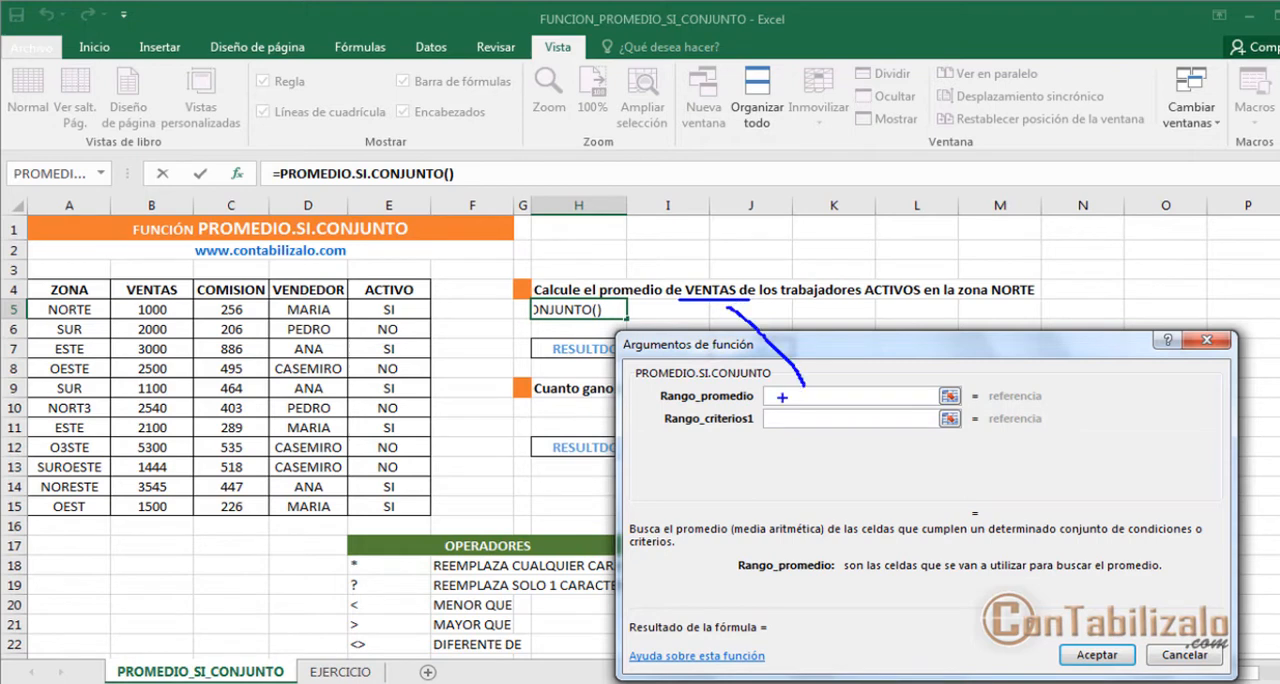
key("Escape")
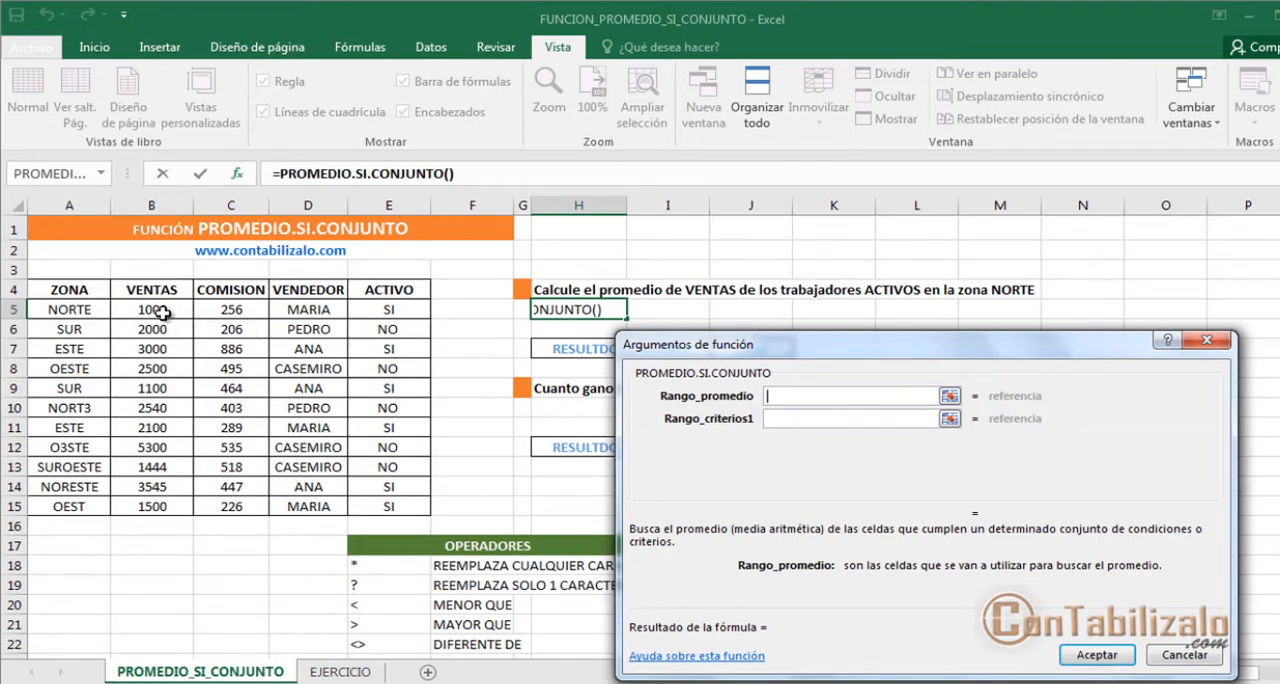
Step: Set Rango_promedio to the VENTAS values in B5:B15 and go on to Rango_criterios1
mouse_move(163, 313)
left_mouse_down()
mouse_move(171, 518)
mouse_move(176, 309)
left_mouse_up()
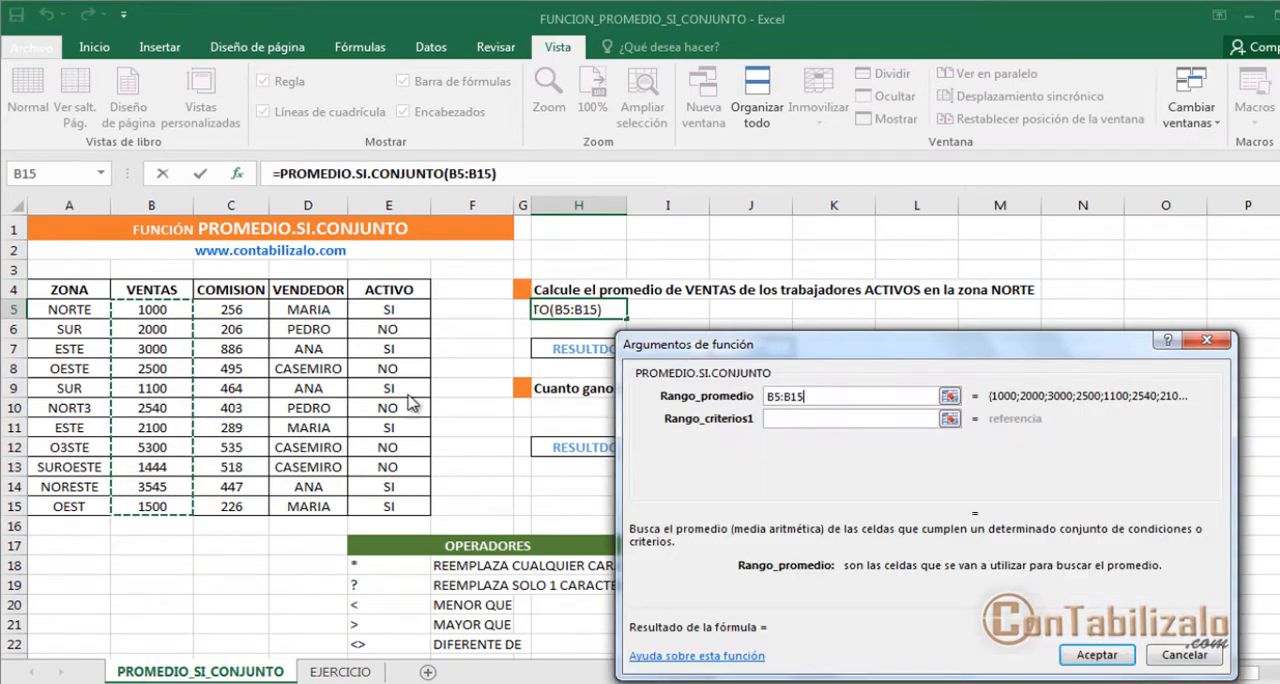
left_click(810, 424)
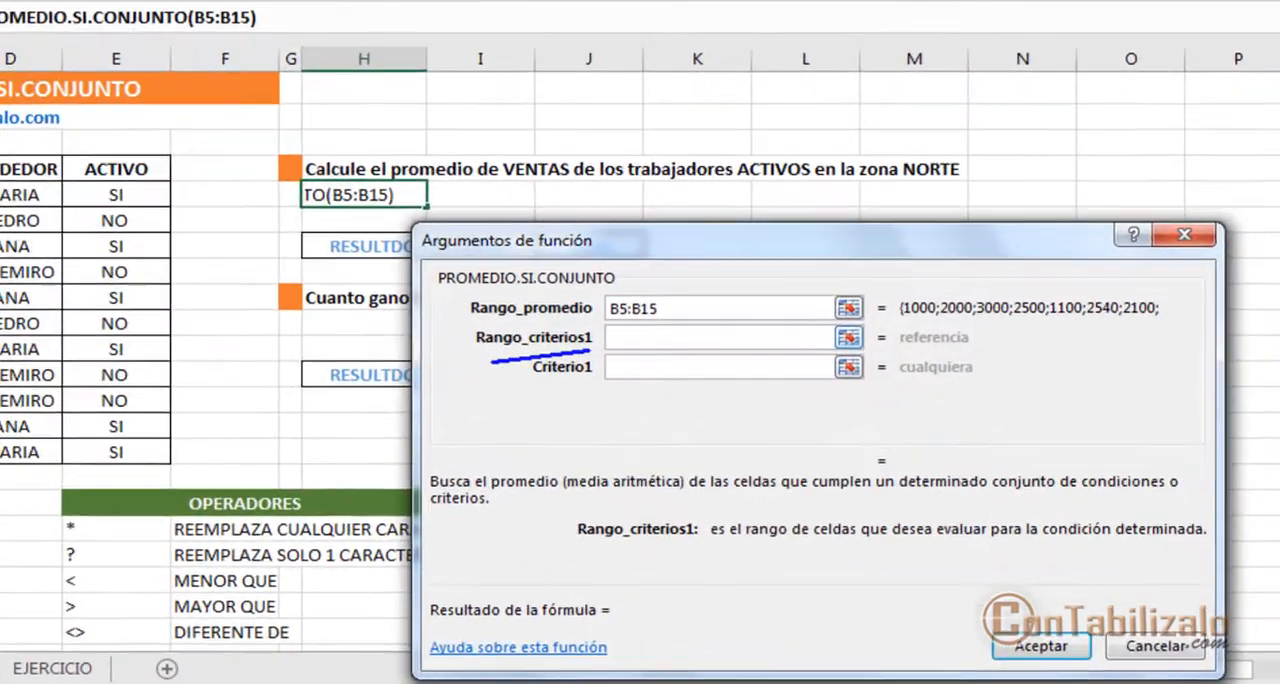
left_click_drag(515, 390, 606, 390)
left_click_drag(620, 330, 624, 345)
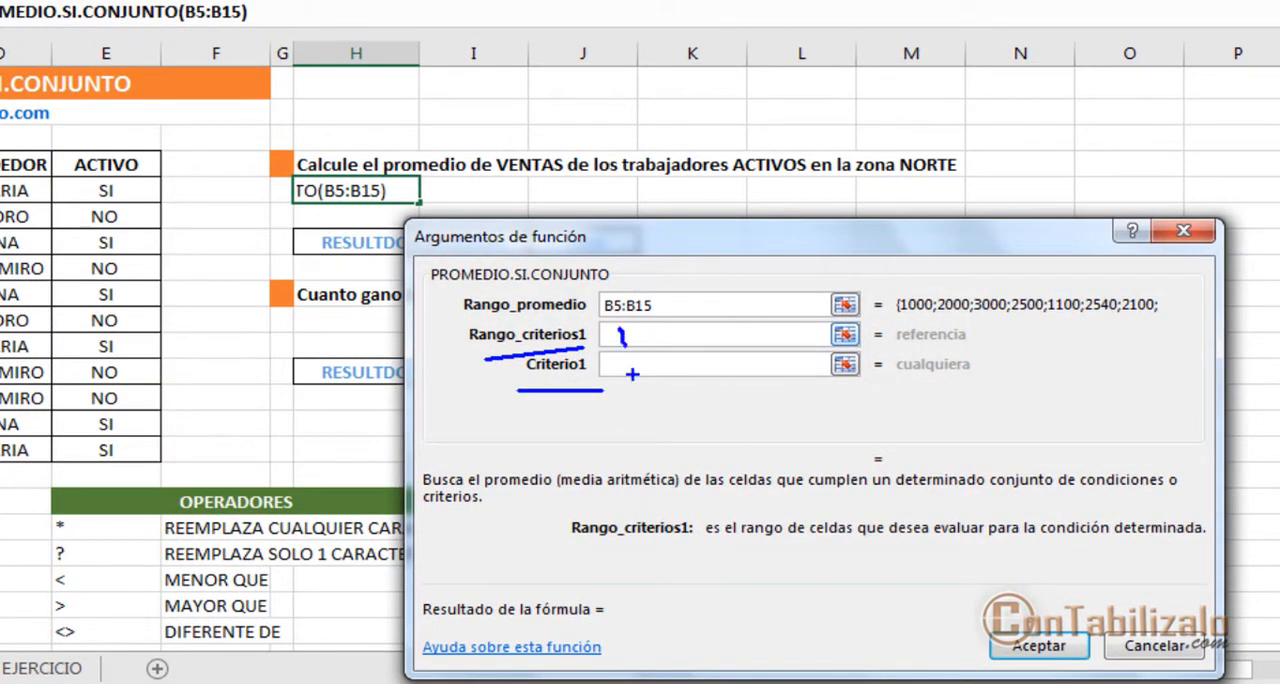
left_click_drag(556, 378, 559, 452)
key("Escape")
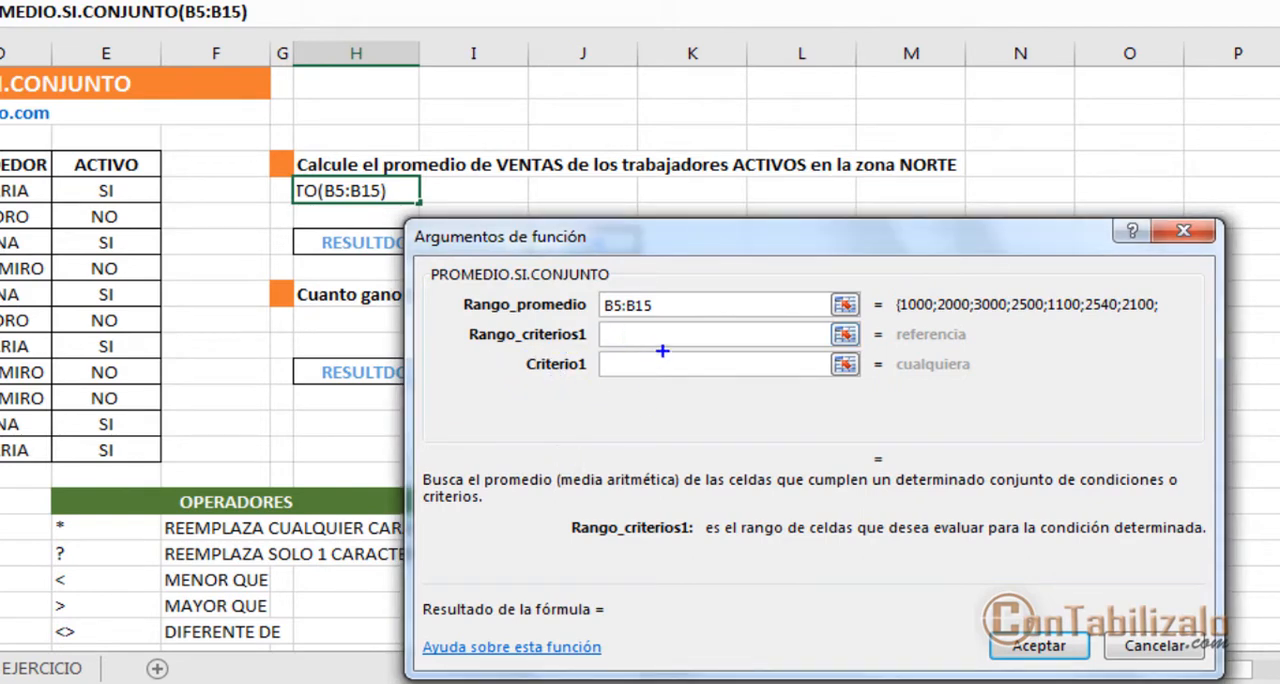
mouse_move(592, 290)
left_mouse_down()
mouse_move(760, 320)
mouse_move(876, 322)
left_mouse_up()
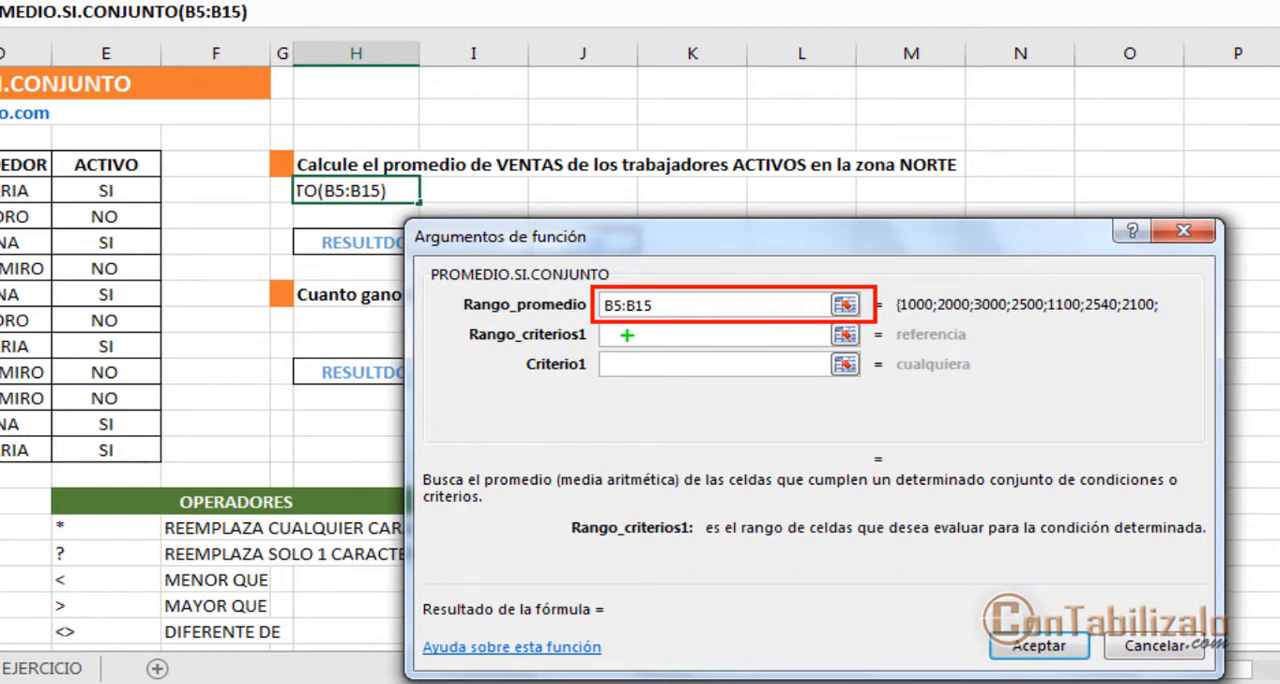
mouse_move(595, 320)
left_mouse_down()
mouse_move(749, 391)
mouse_move(921, 390)
left_mouse_up()
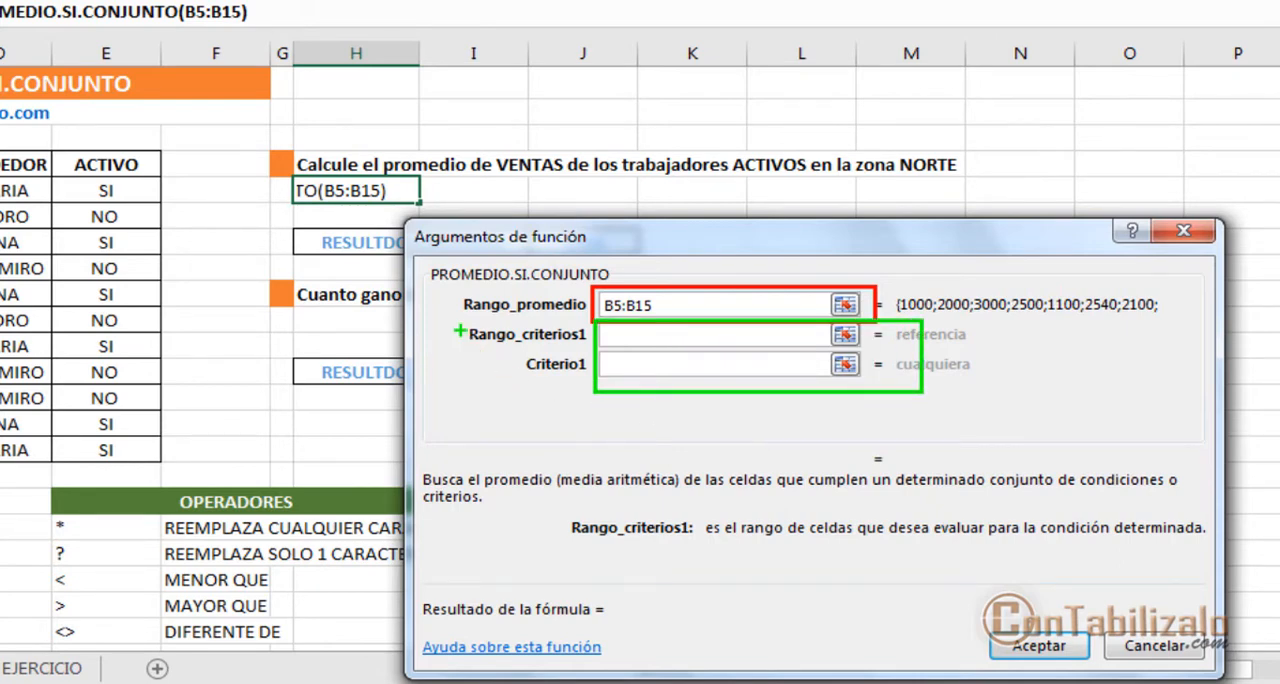
left_click_drag(460, 329, 574, 344)
key("ctrl+z")
left_click_drag(488, 345, 592, 344)
left_click_drag(527, 382, 588, 384)
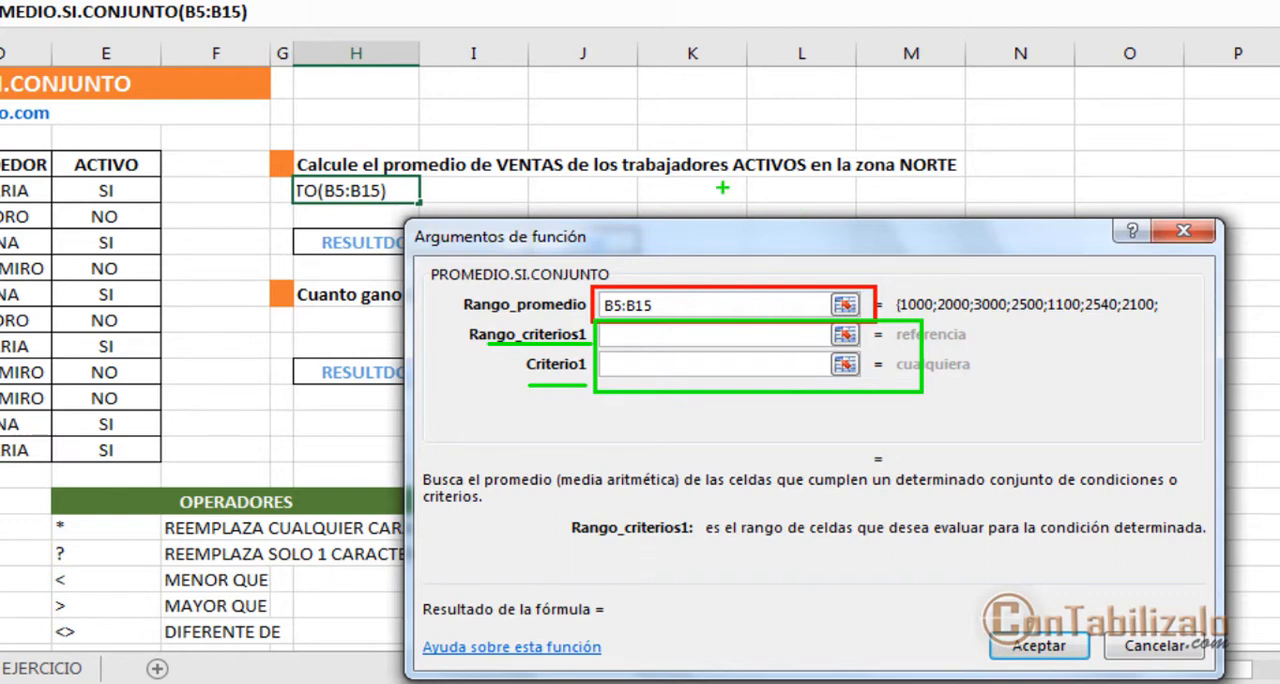
left_click_drag(722, 187, 808, 187)
mouse_move(767, 159)
left_mouse_down()
mouse_move(677, 57)
mouse_move(228, 34)
mouse_move(145, 136)
mouse_move(183, 141)
left_mouse_up()
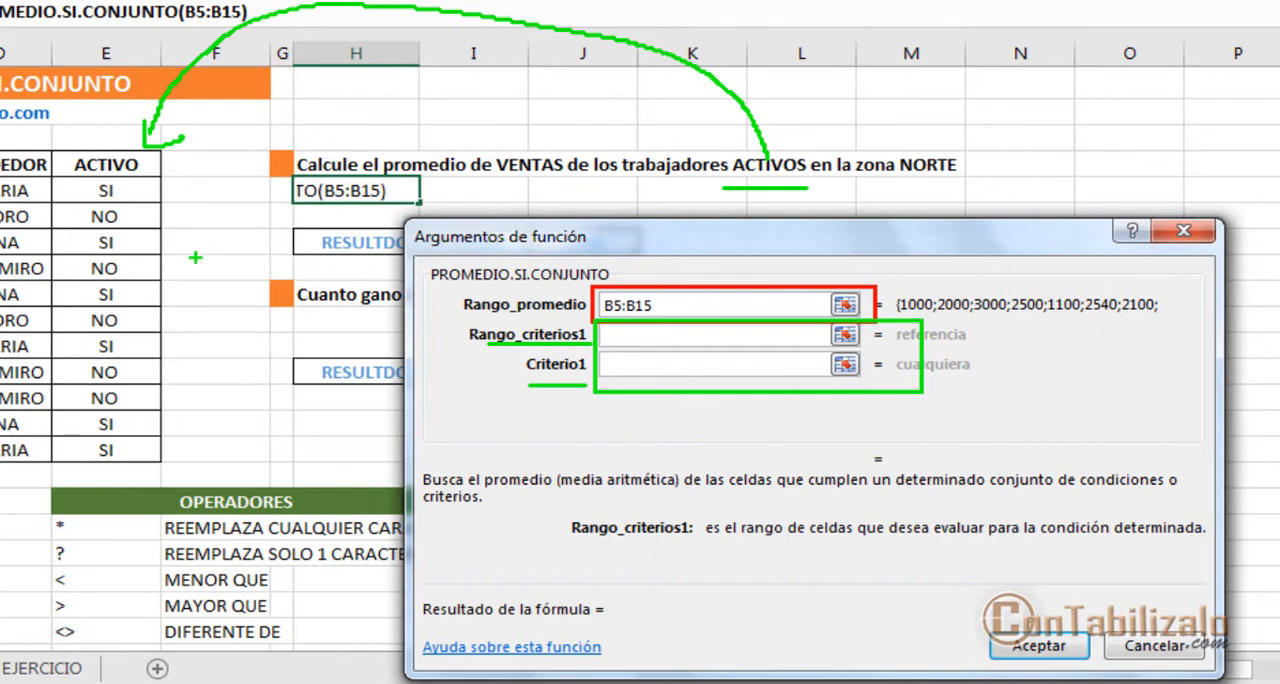
key("Escape")
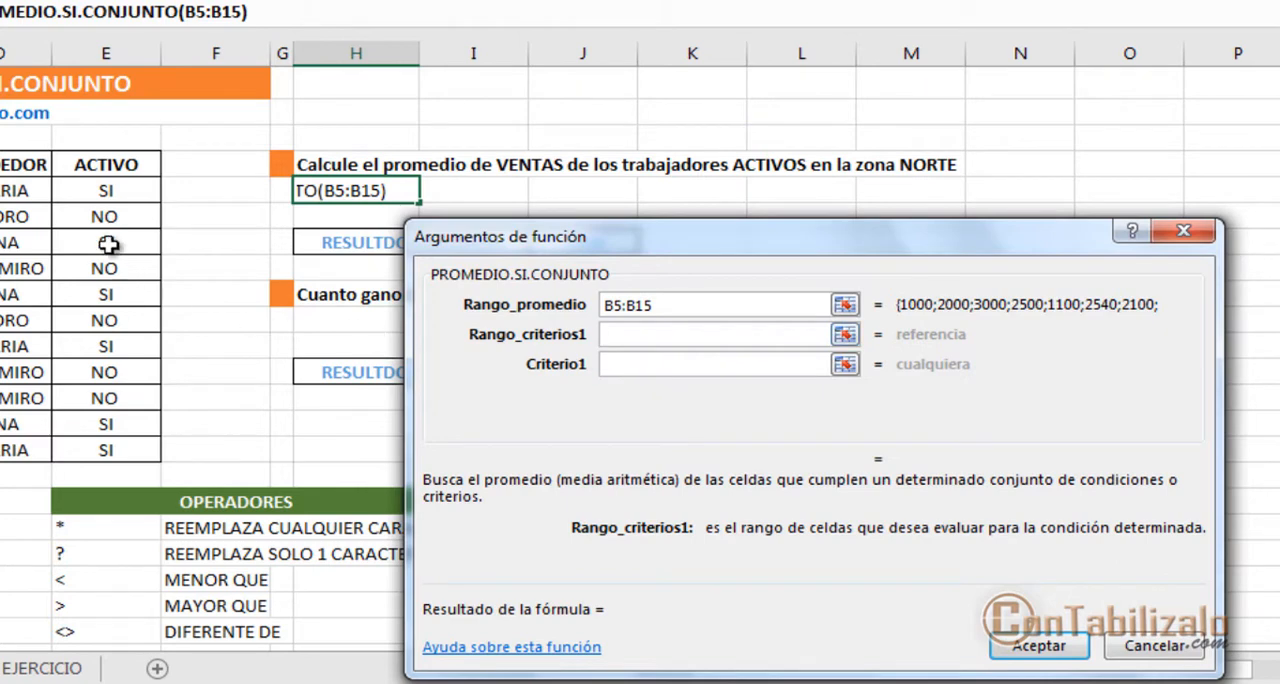
Step: Set Rango_criterios1 to the ACTIVO values in E5:E15 and go on to Criterio1
left_click_drag(106, 190, 114, 450)
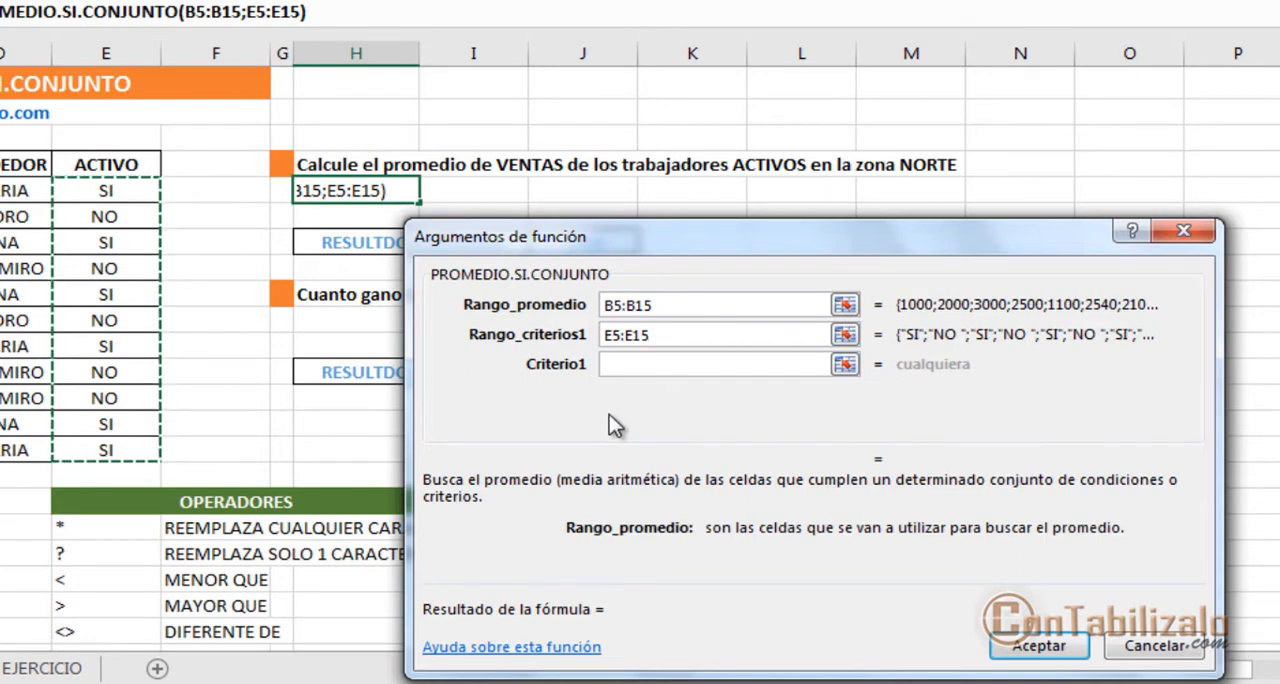
left_click(680, 367)
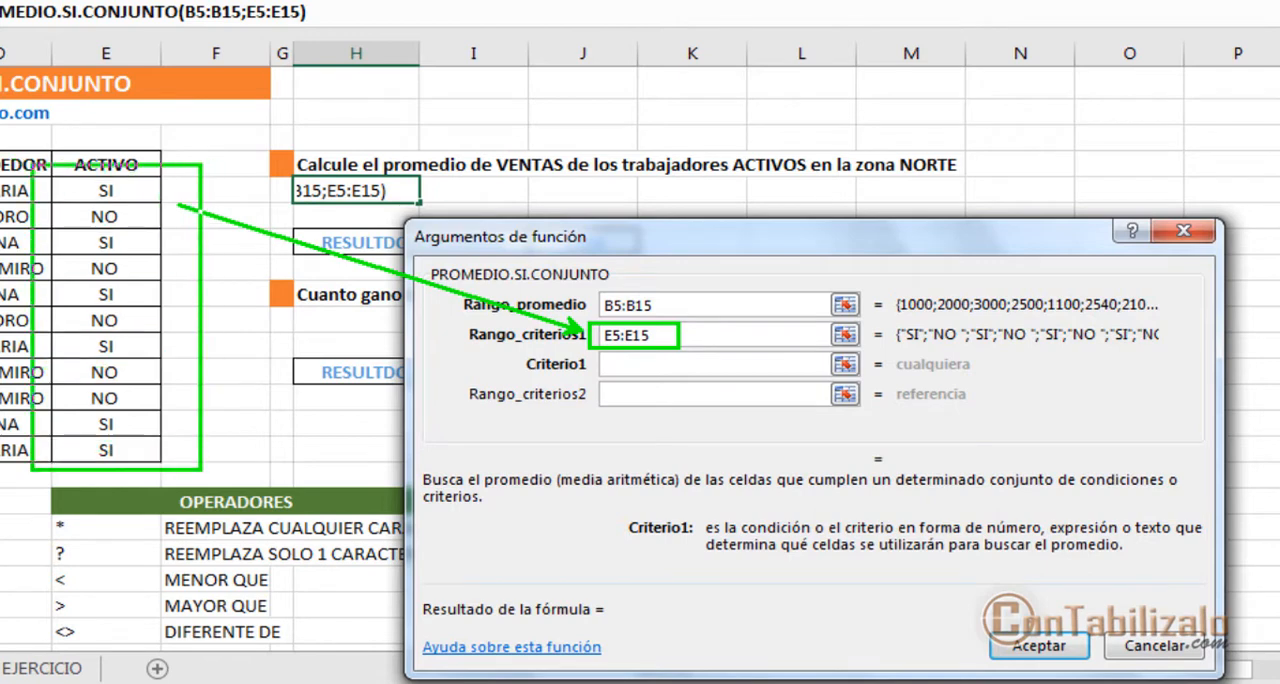
left_click_drag(200, 469, 198, 480)
left_click_drag(597, 366, 165, 304)
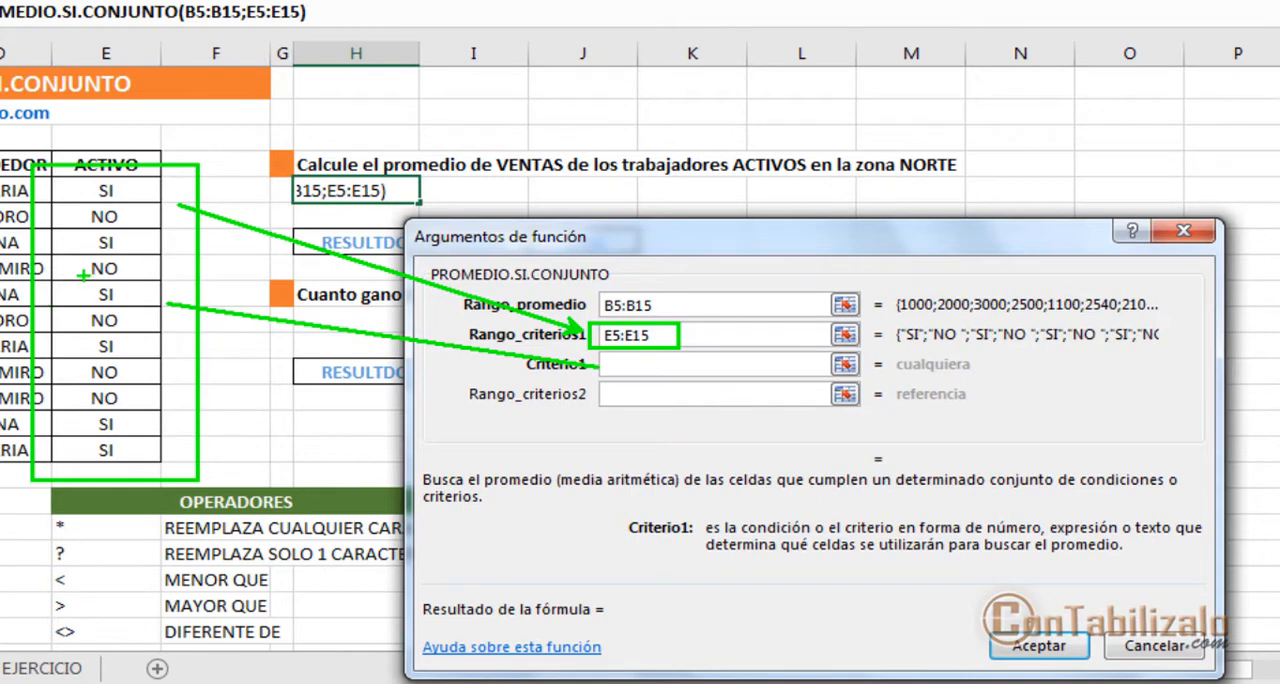
key("b")
mouse_move(73, 228)
left_mouse_down()
mouse_move(142, 228)
mouse_move(98, 249)
mouse_move(138, 249)
left_mouse_up()
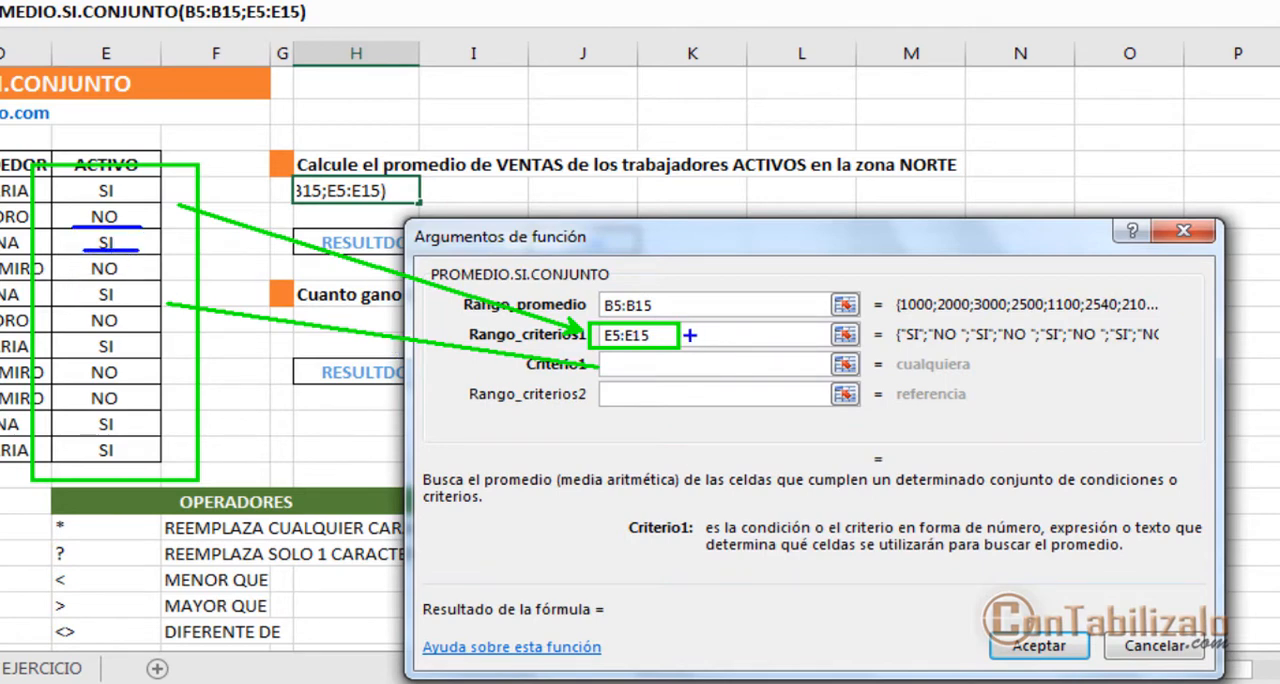
mouse_move(38, 170)
left_mouse_down()
mouse_move(172, 328)
mouse_move(184, 466)
left_mouse_up()
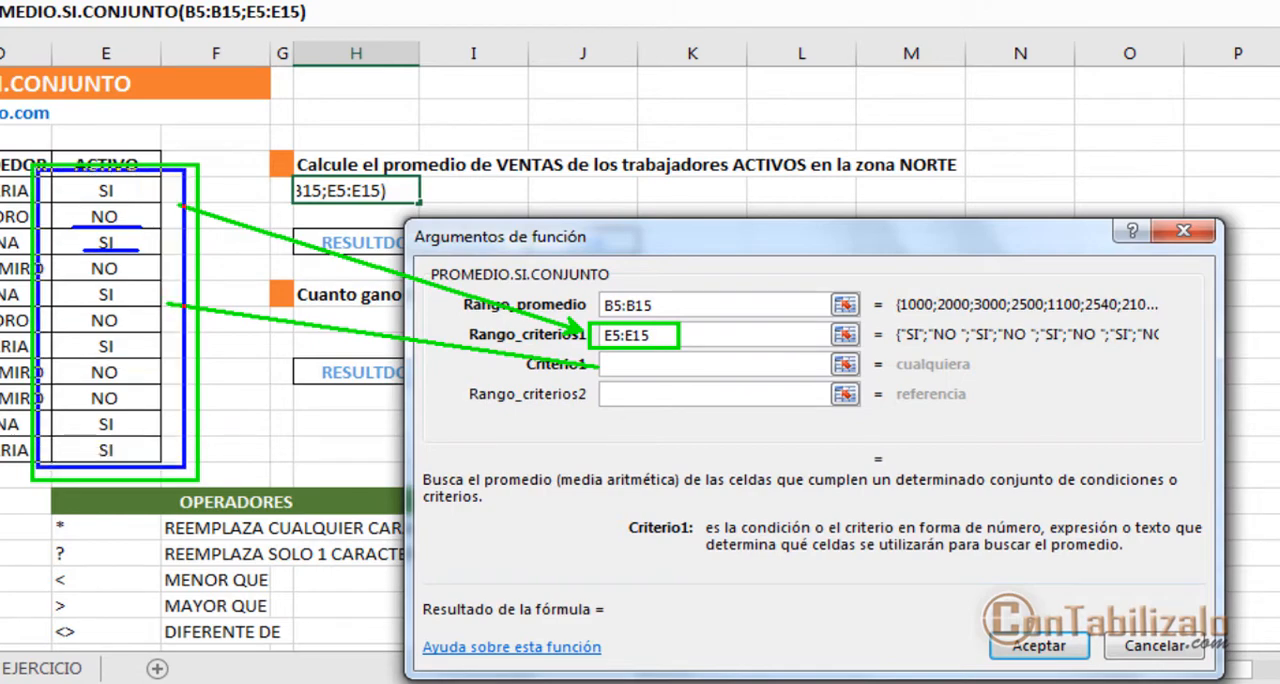
left_click_drag(212, 250, 588, 333)
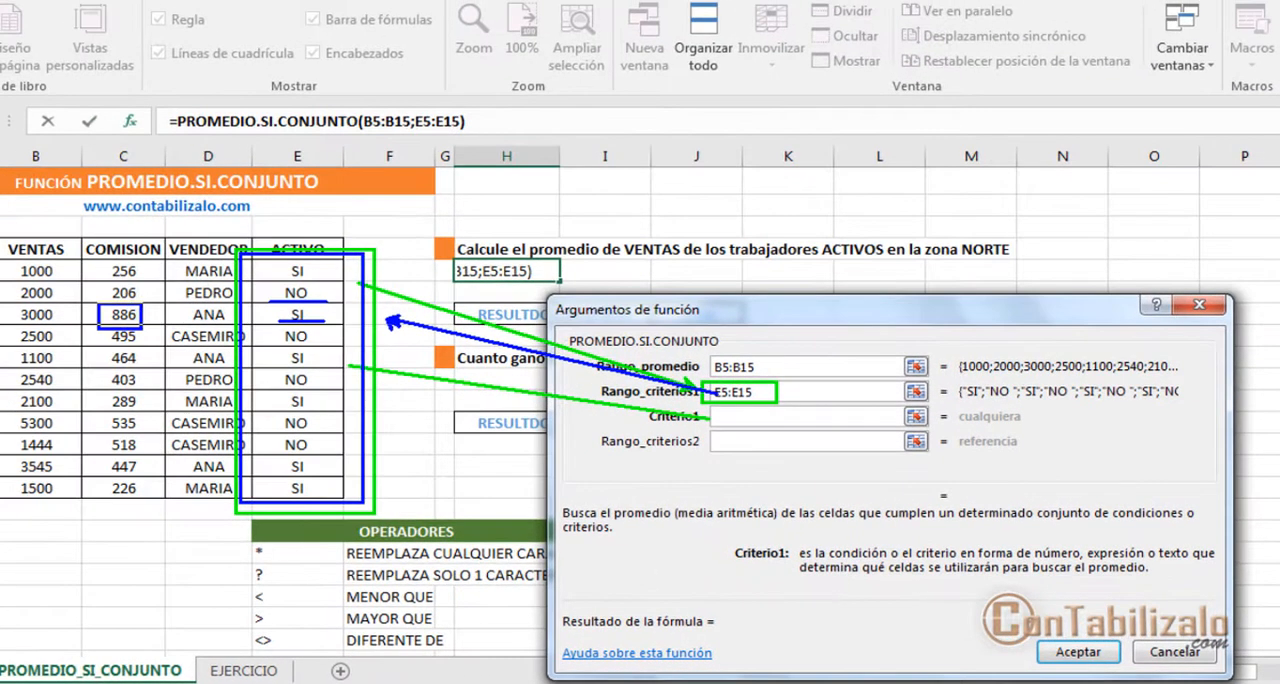
mouse_move(100, 302)
left_mouse_down()
mouse_move(142, 330)
mouse_move(250, 318)
left_mouse_up()
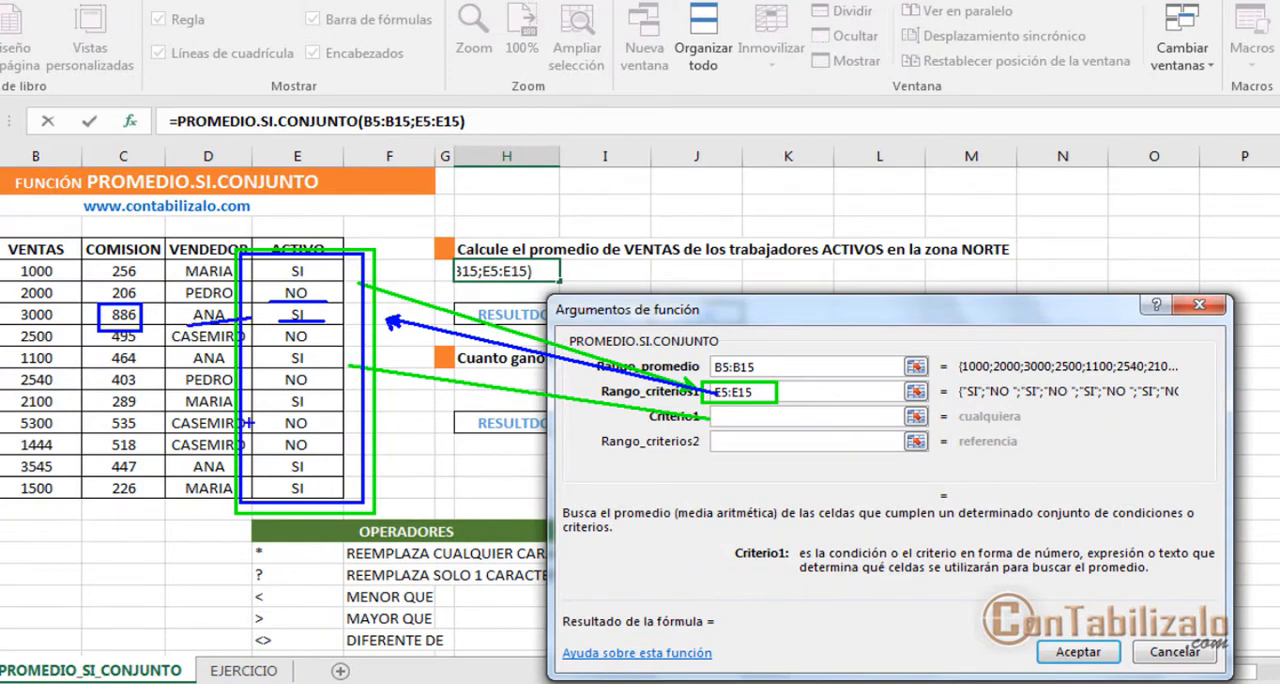
left_click_drag(245, 504, 165, 572)
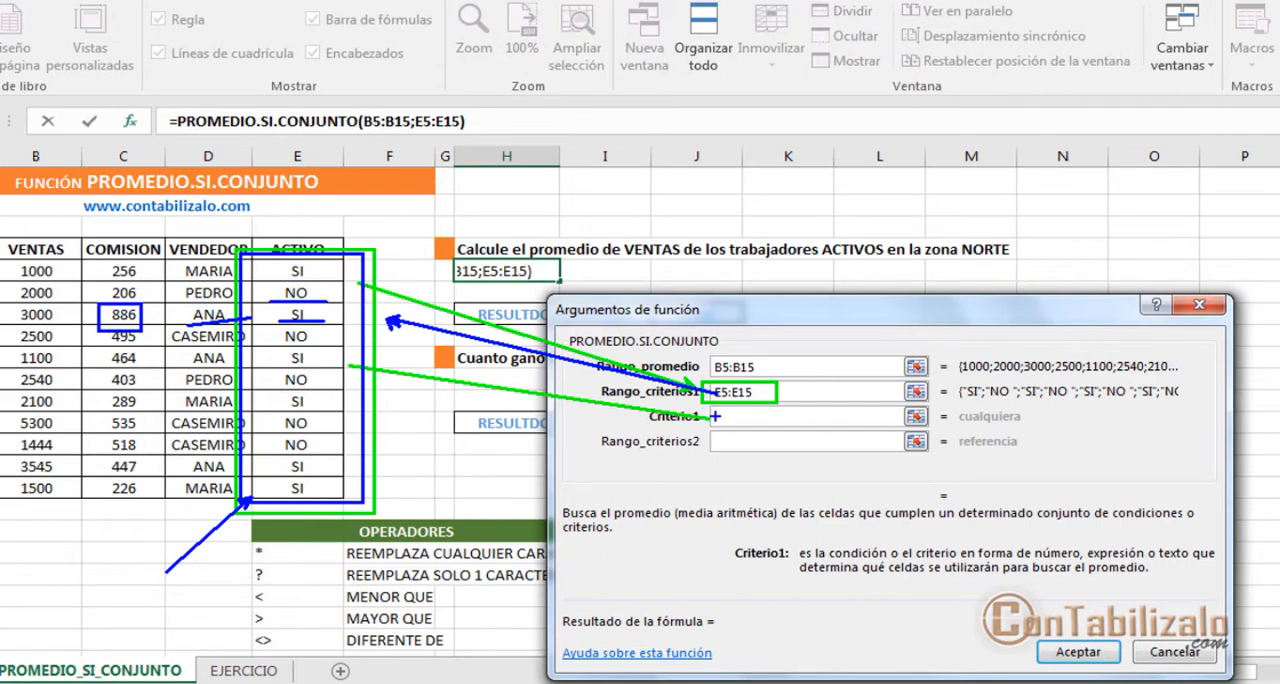
key("Escape")
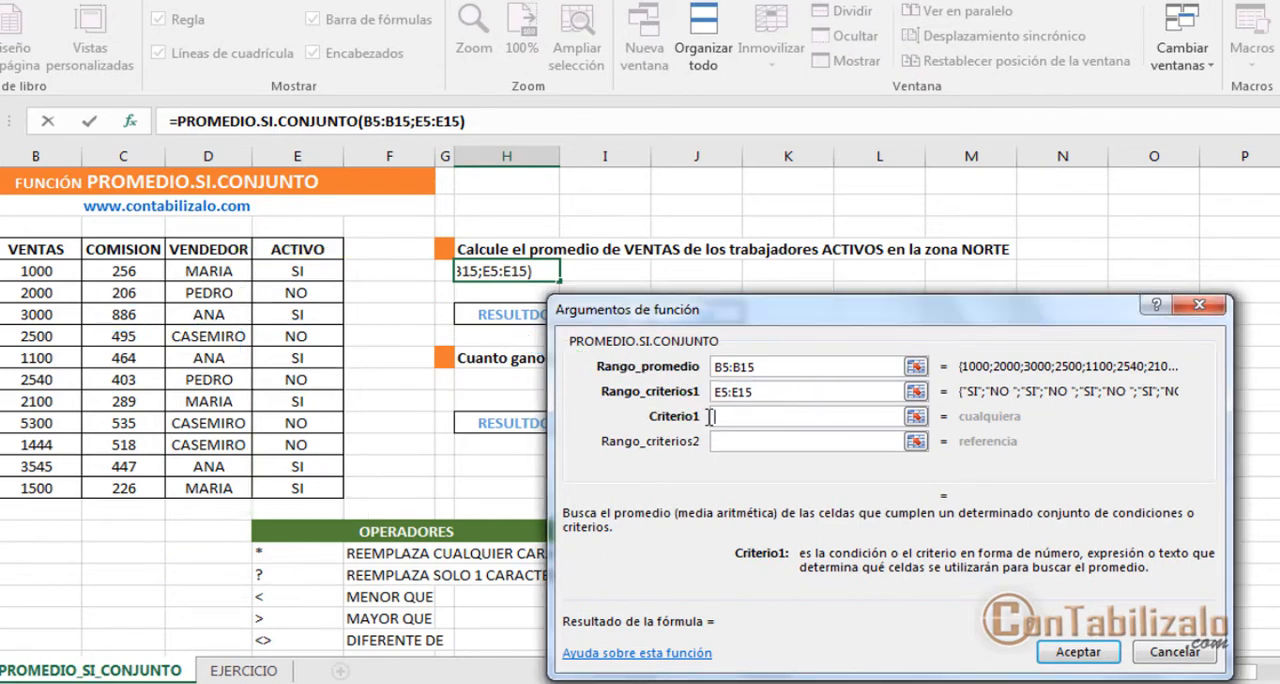
left_click_drag(712, 371, 768, 405)
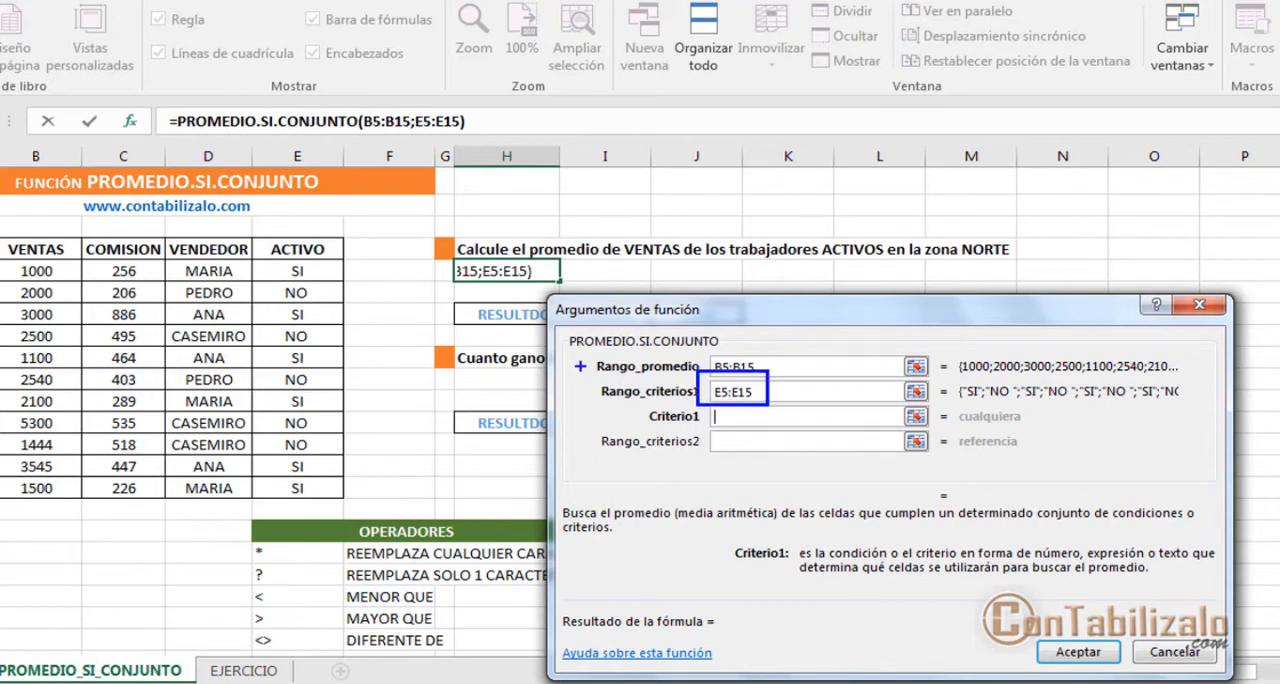
left_click_drag(234, 238, 355, 525)
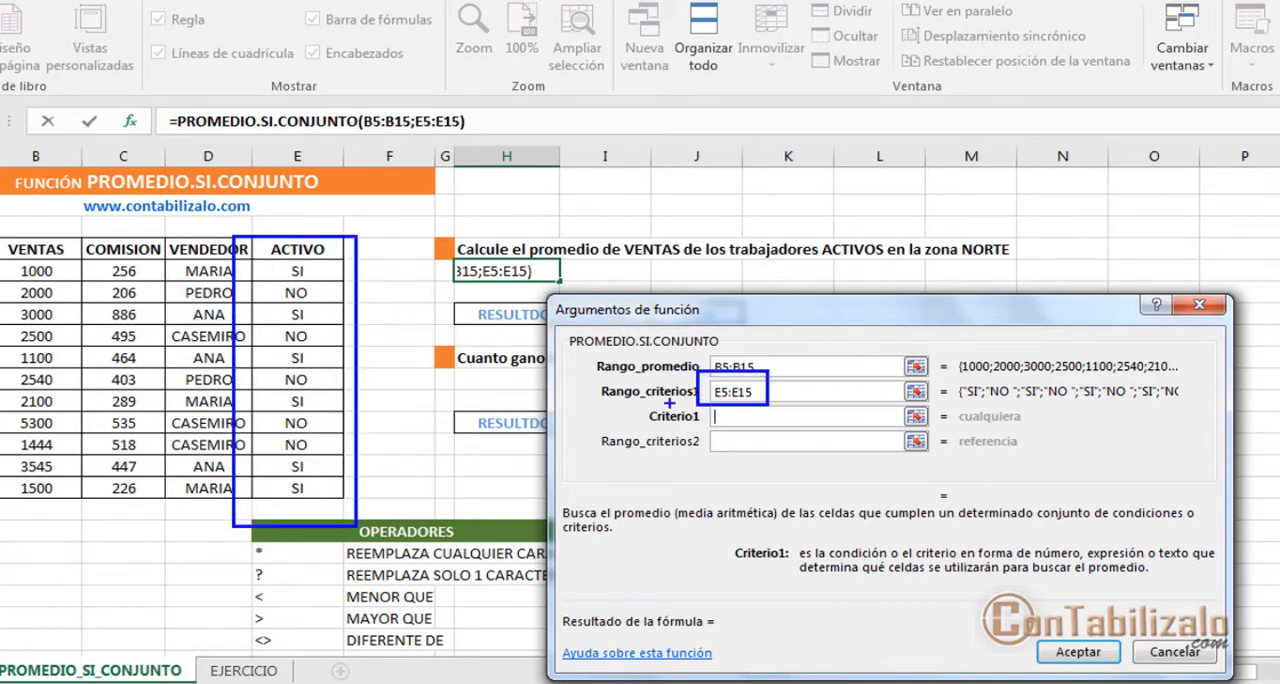
left_click_drag(688, 395, 786, 433)
left_click_drag(262, 321, 332, 320)
left_click_drag(262, 363, 340, 362)
left_click_drag(272, 386, 338, 384)
left_click_drag(276, 418, 340, 417)
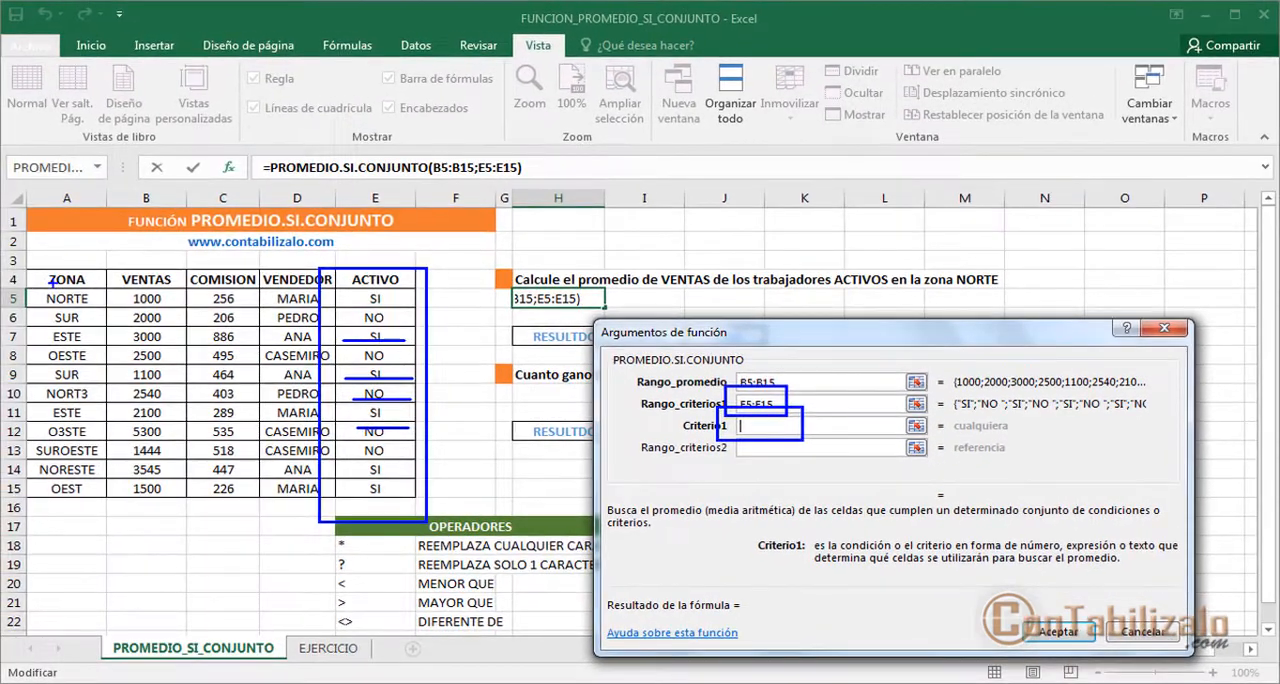
left_click_drag(28, 265, 112, 518)
left_click_drag(672, 425, 112, 413)
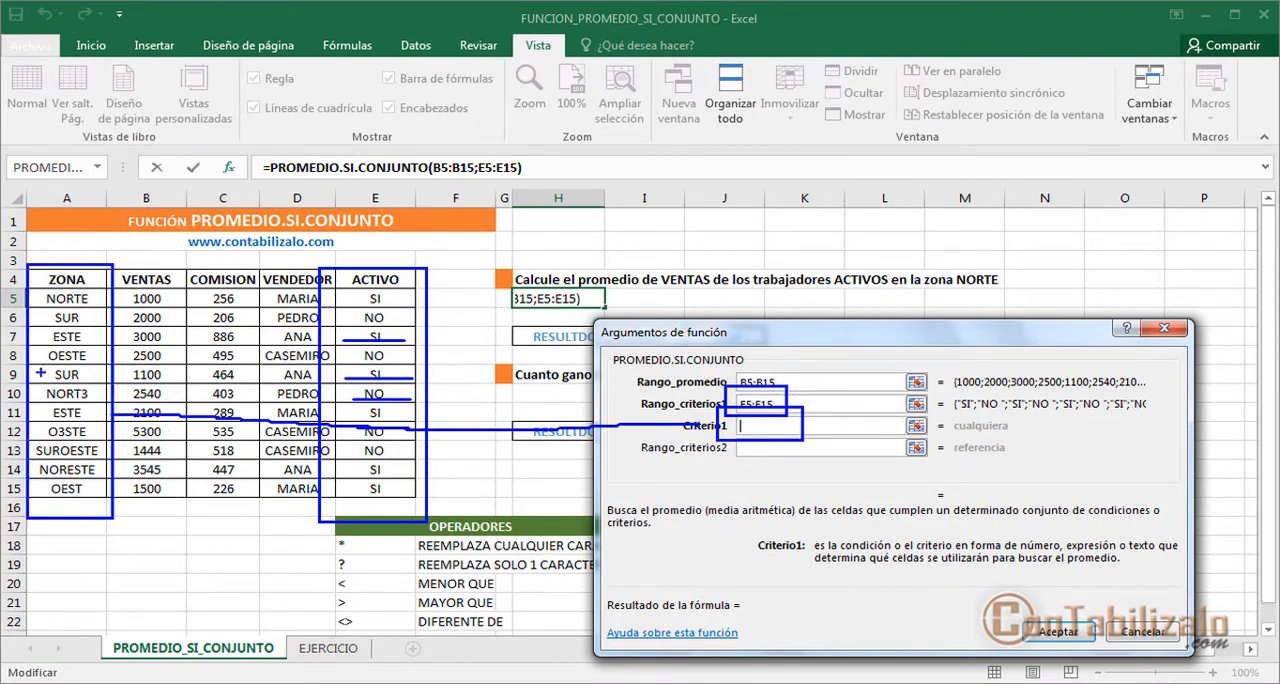
left_click_drag(12, 368, 92, 367)
left_click_drag(46, 318, 102, 320)
left_click_drag(34, 451, 88, 451)
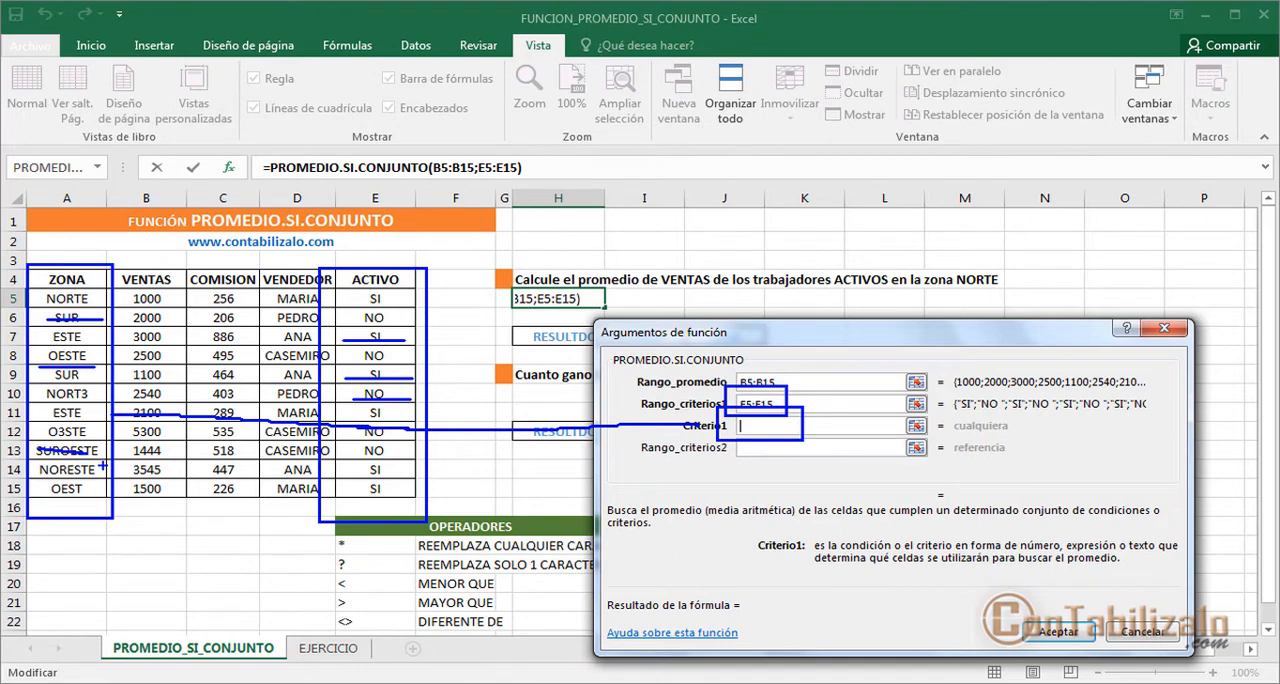
key("Escape")
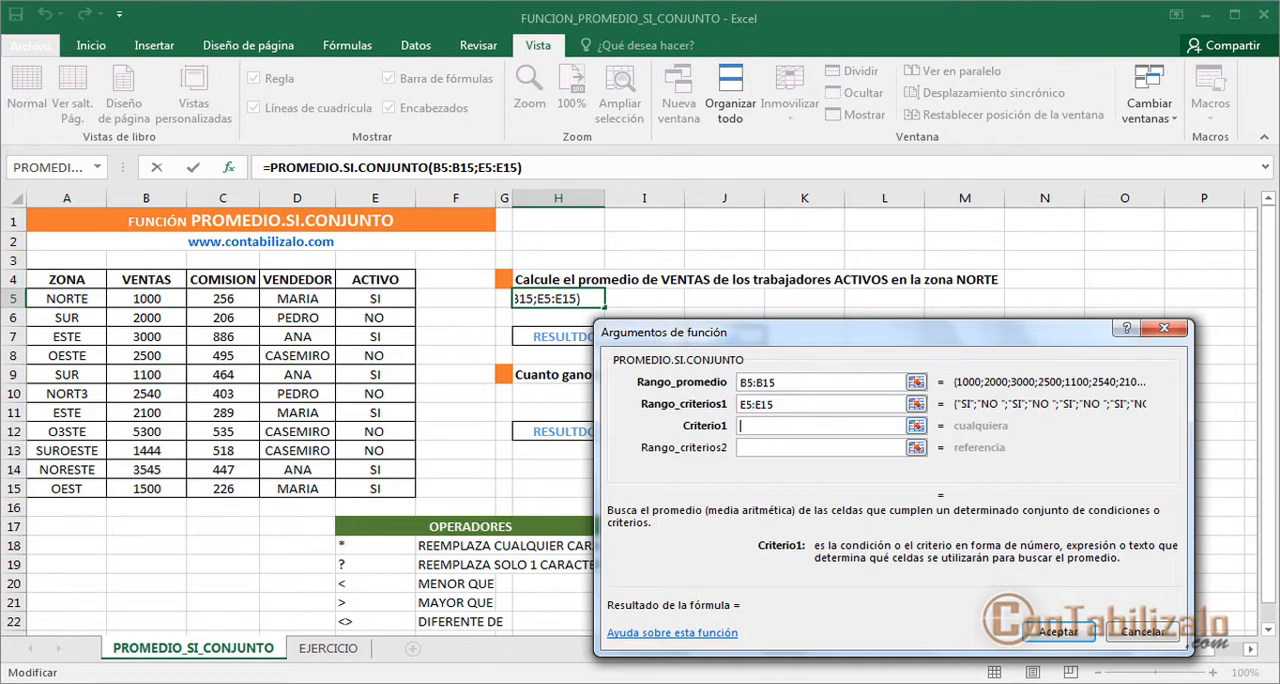
Step: Set Criterio1 to "SI" and go on to Rango_criterios2
left_click_drag(731, 423, 397, 311)
key("Escape")
type("SI")
key("Tab")
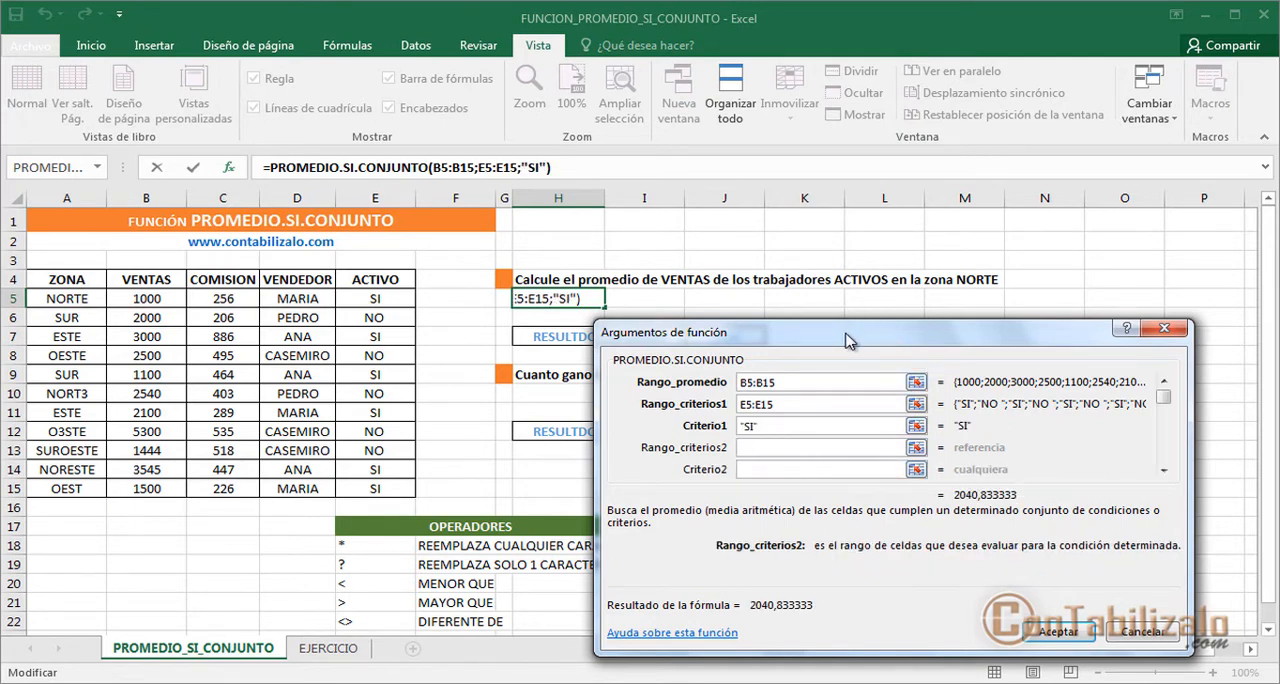
Step: Set Rango_criterios2 to the ZONA values in A5:A15 and go on to Criterio2
left_click_drag(965, 297, 1007, 284)
key("Escape")
mouse_move(27, 272)
left_mouse_down()
mouse_move(114, 440)
mouse_move(112, 502)
left_mouse_up()
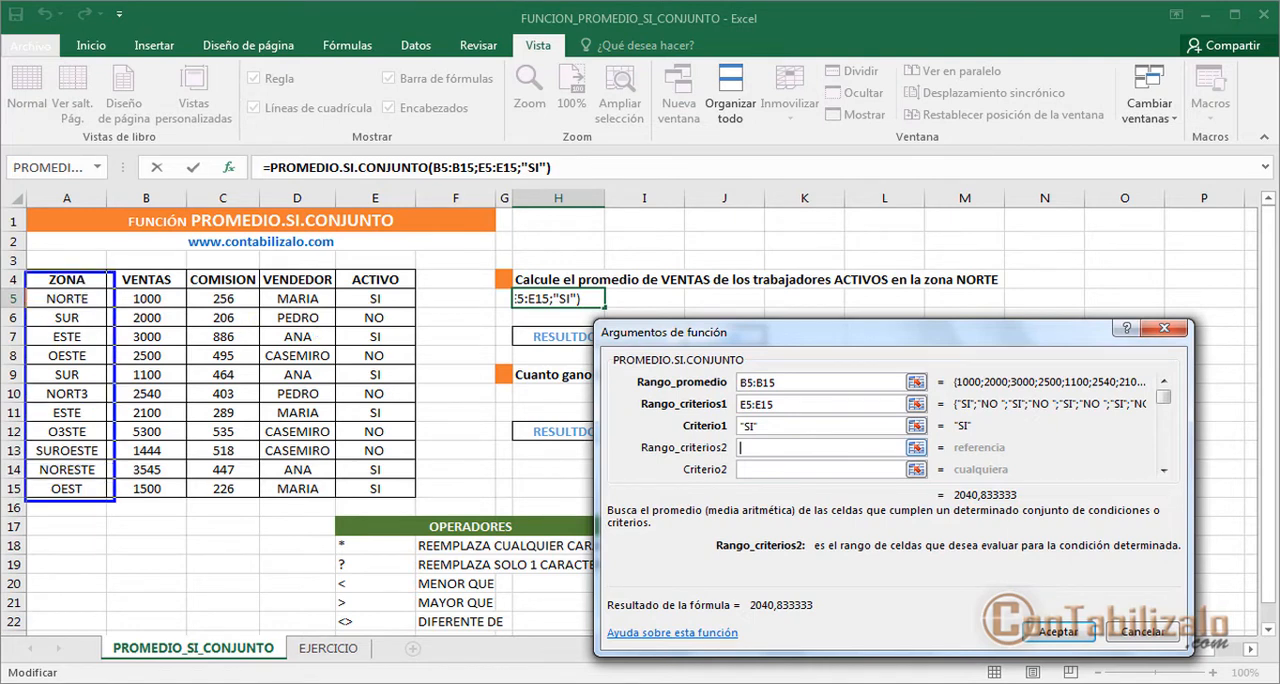
key("Escape")
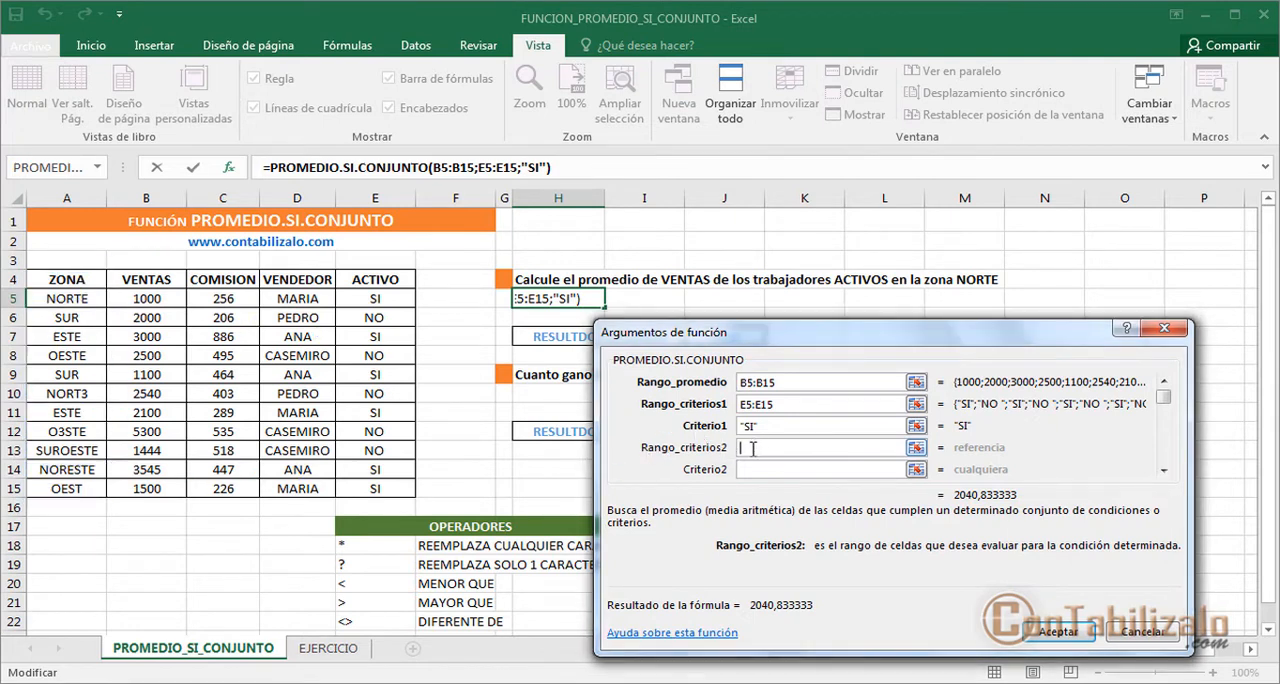
left_click_drag(62, 297, 65, 490)
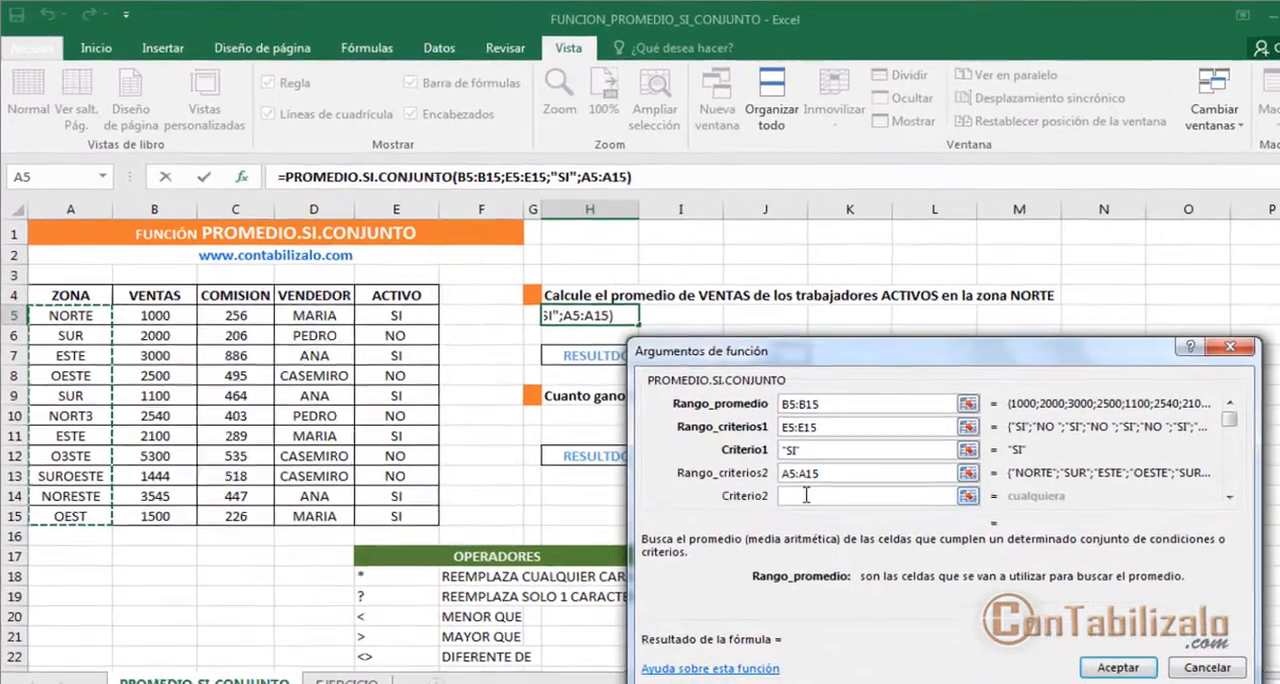
left_click(806, 494)
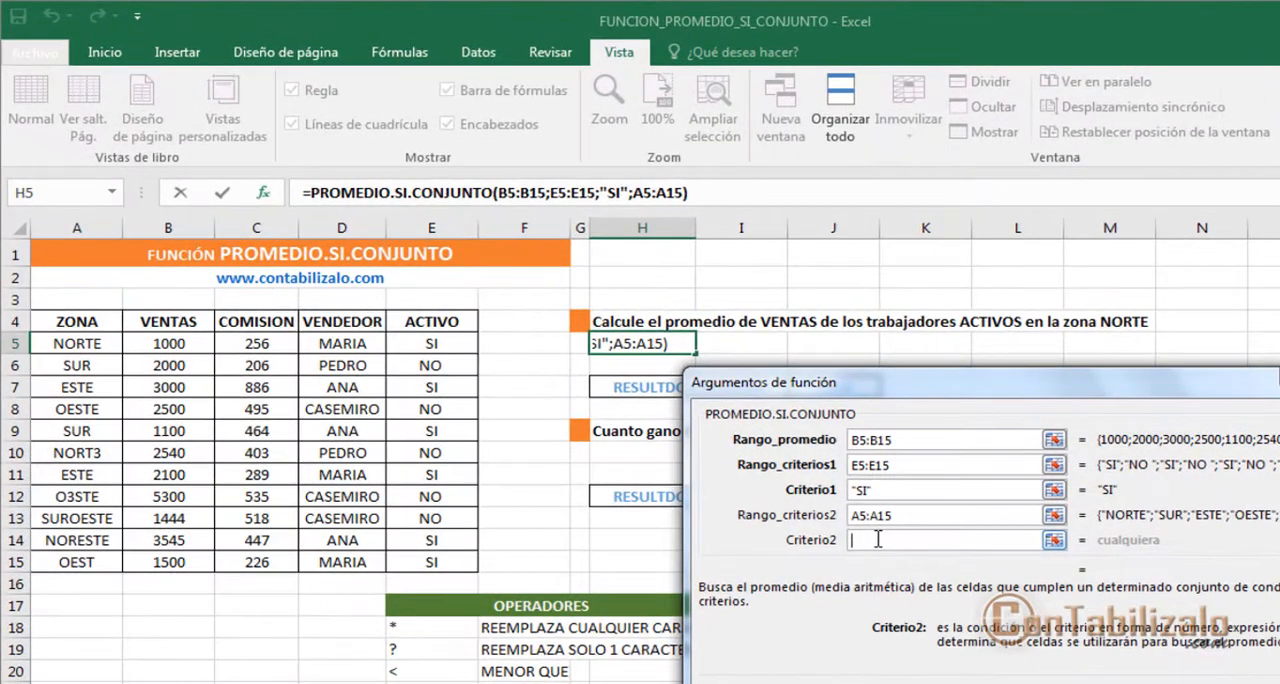
mouse_move(774, 500)
left_mouse_down()
mouse_move(992, 556)
mouse_move(1068, 558)
left_mouse_up()
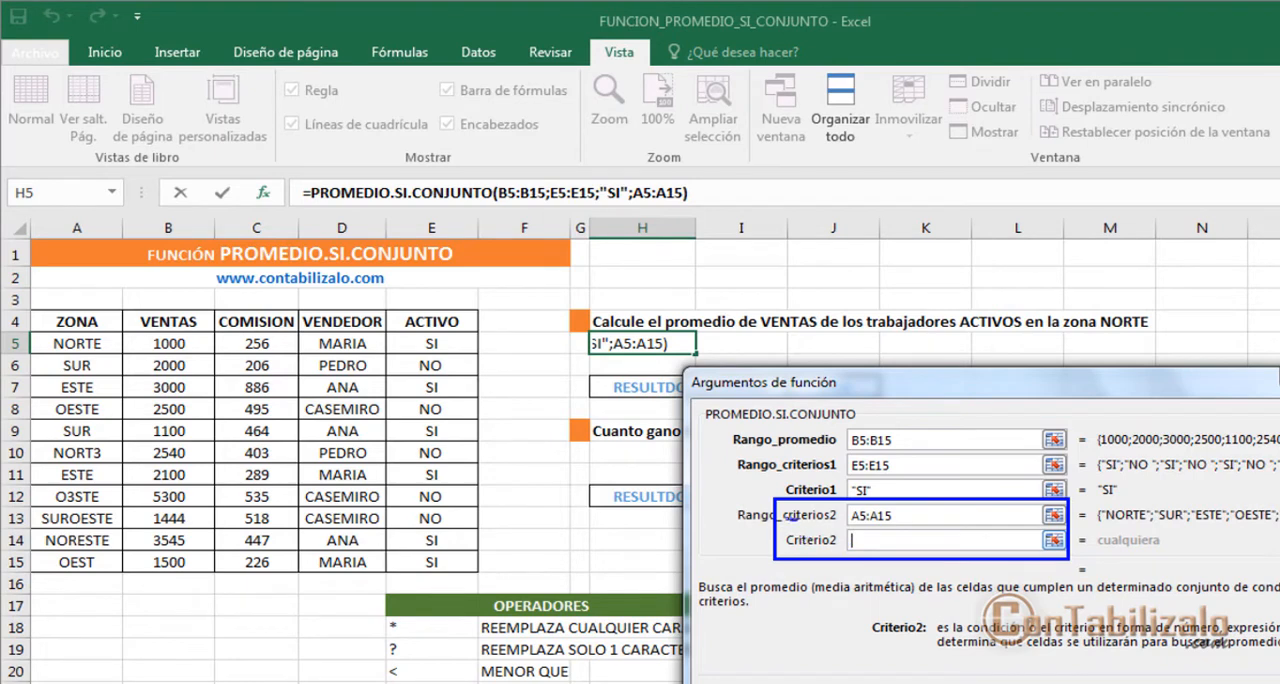
mouse_move(798, 518)
left_mouse_down()
mouse_move(830, 519)
mouse_move(128, 440)
left_mouse_up()
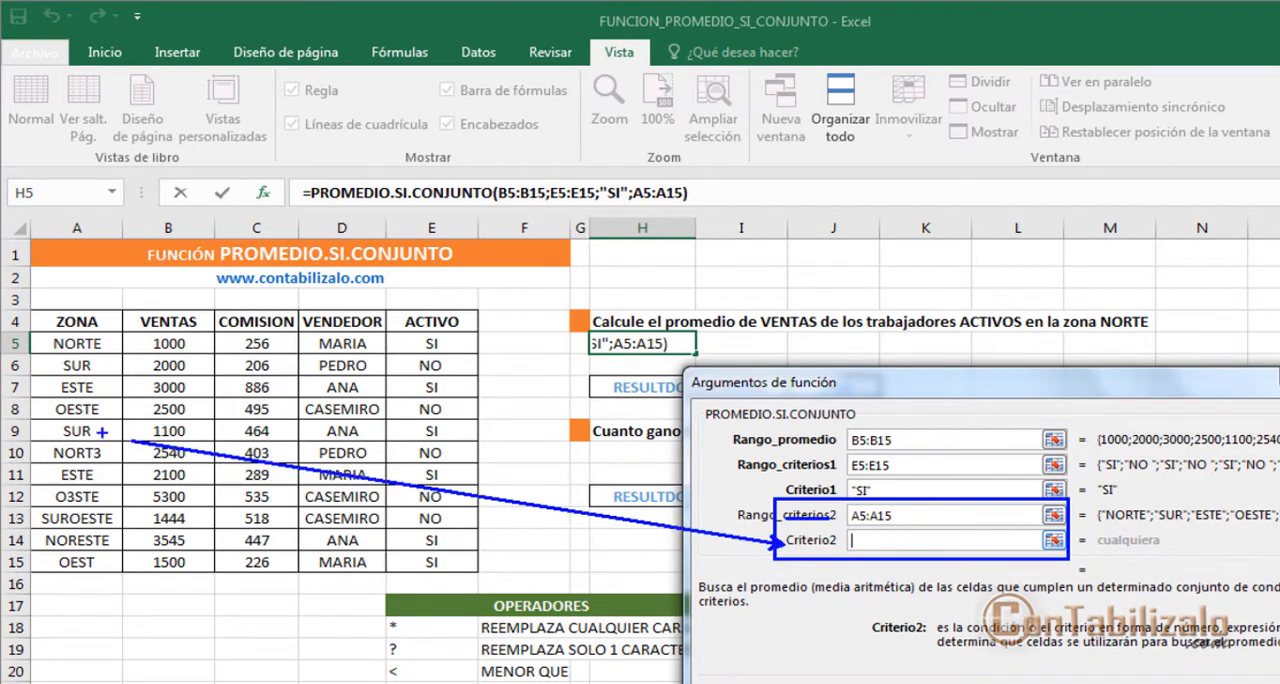
left_click_drag(5, 320, 122, 596)
left_click_drag(40, 426, 100, 424)
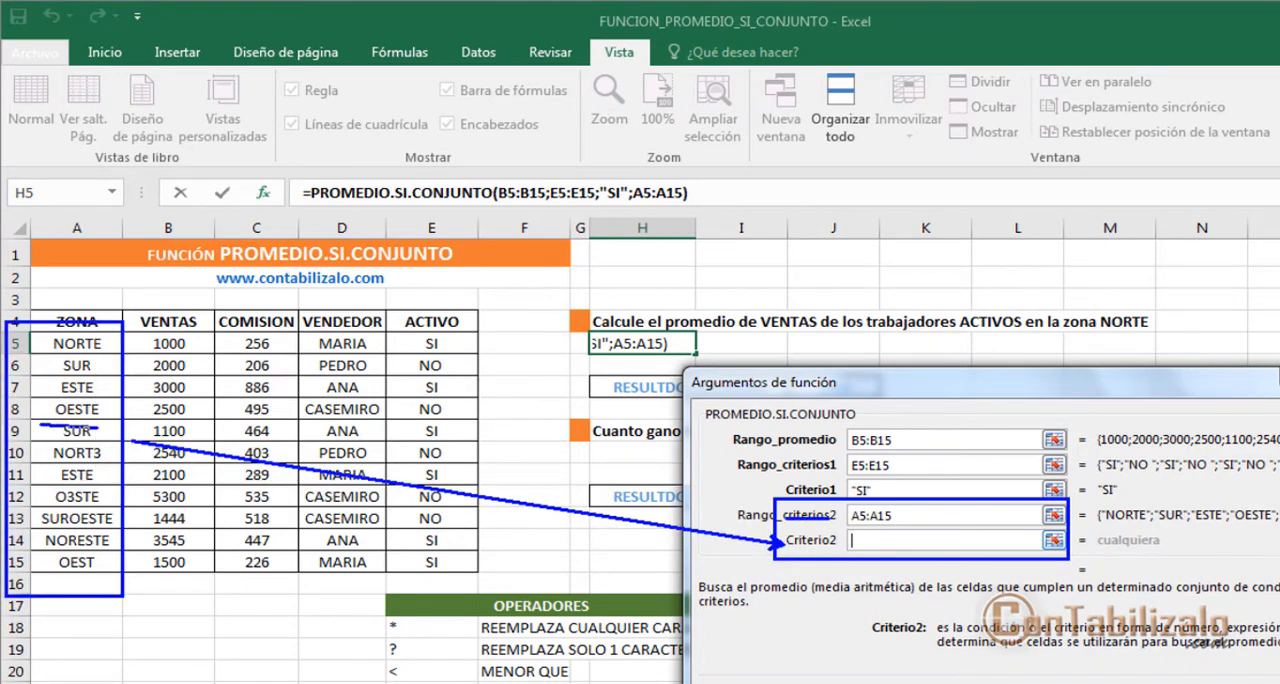
left_click_drag(47, 466, 114, 472)
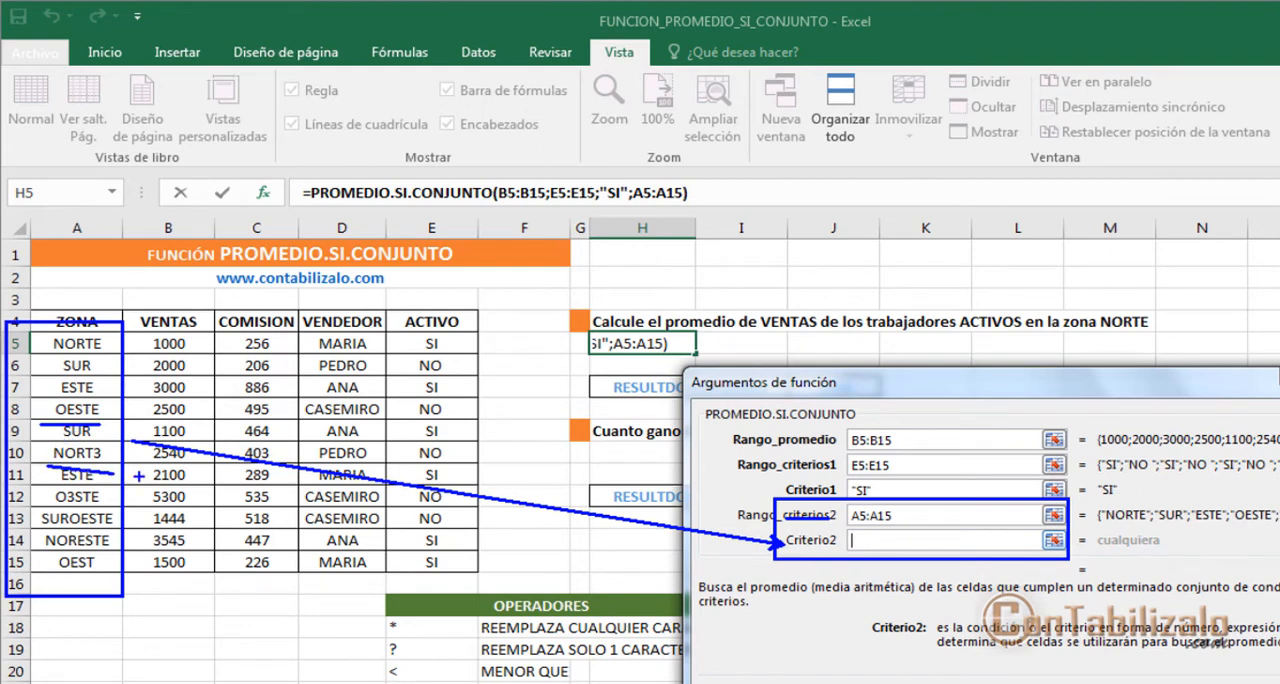
key("Escape")
left_click(80, 343)
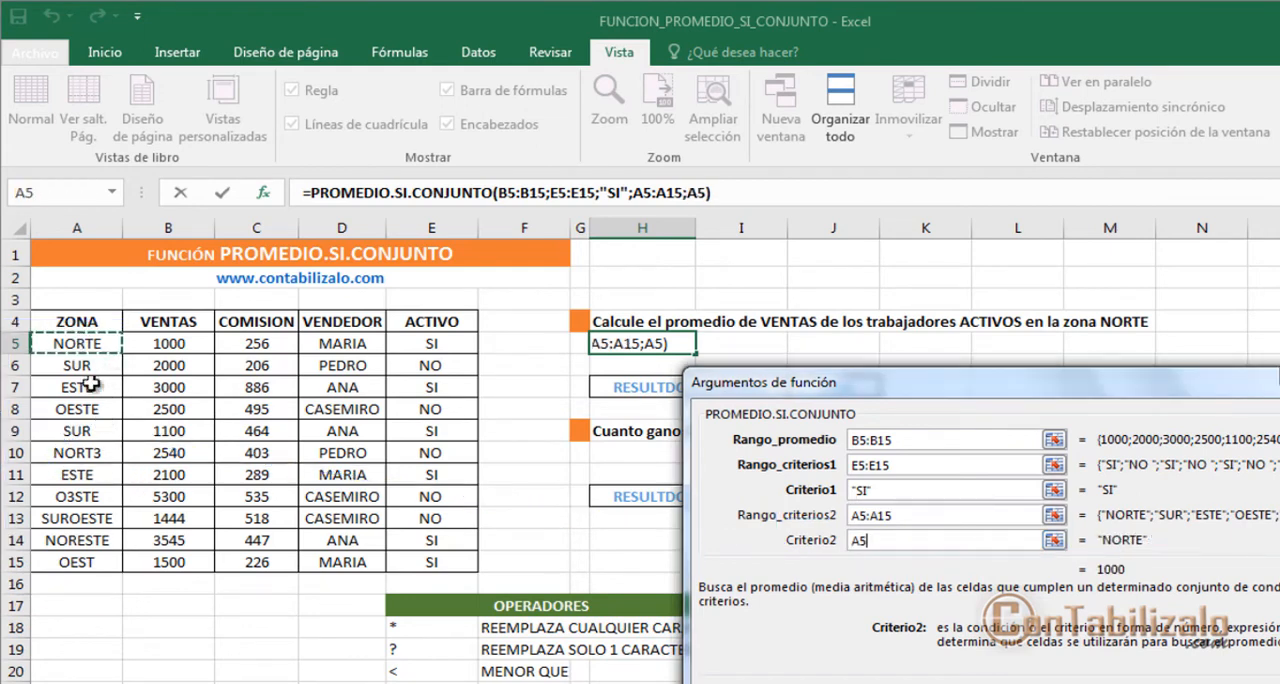
left_click(90, 473)
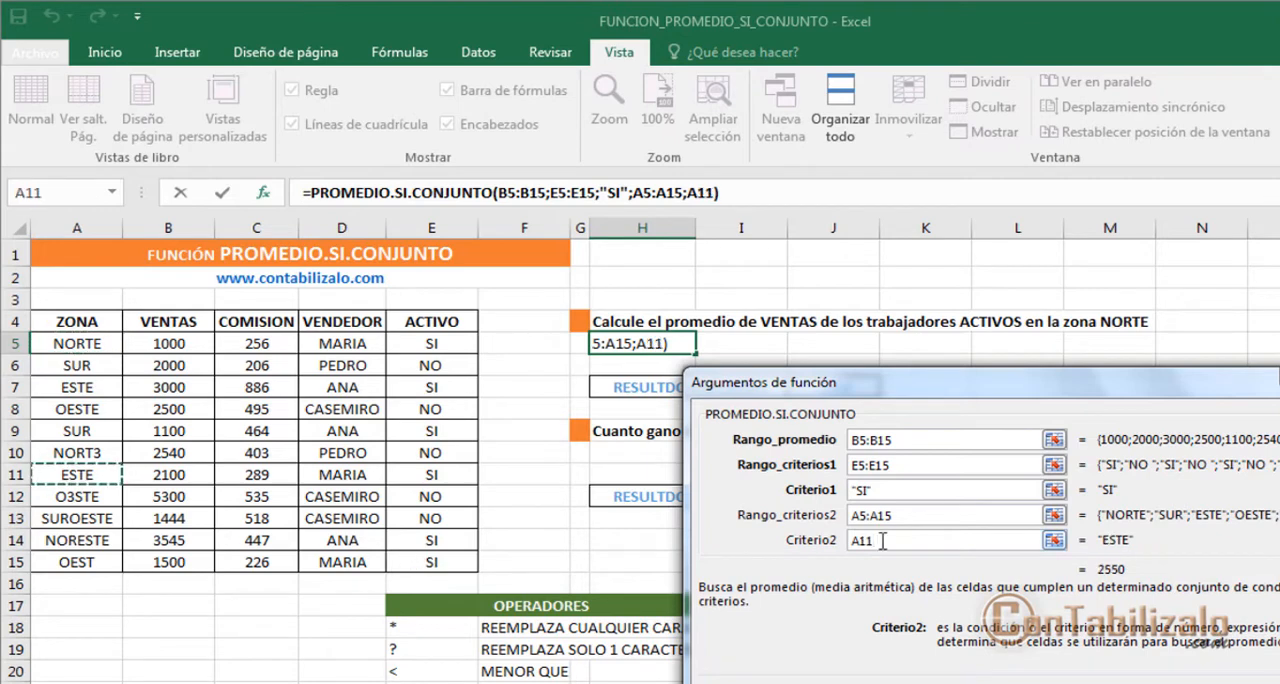
left_click_drag(883, 541, 849, 541)
key("BackSpace")
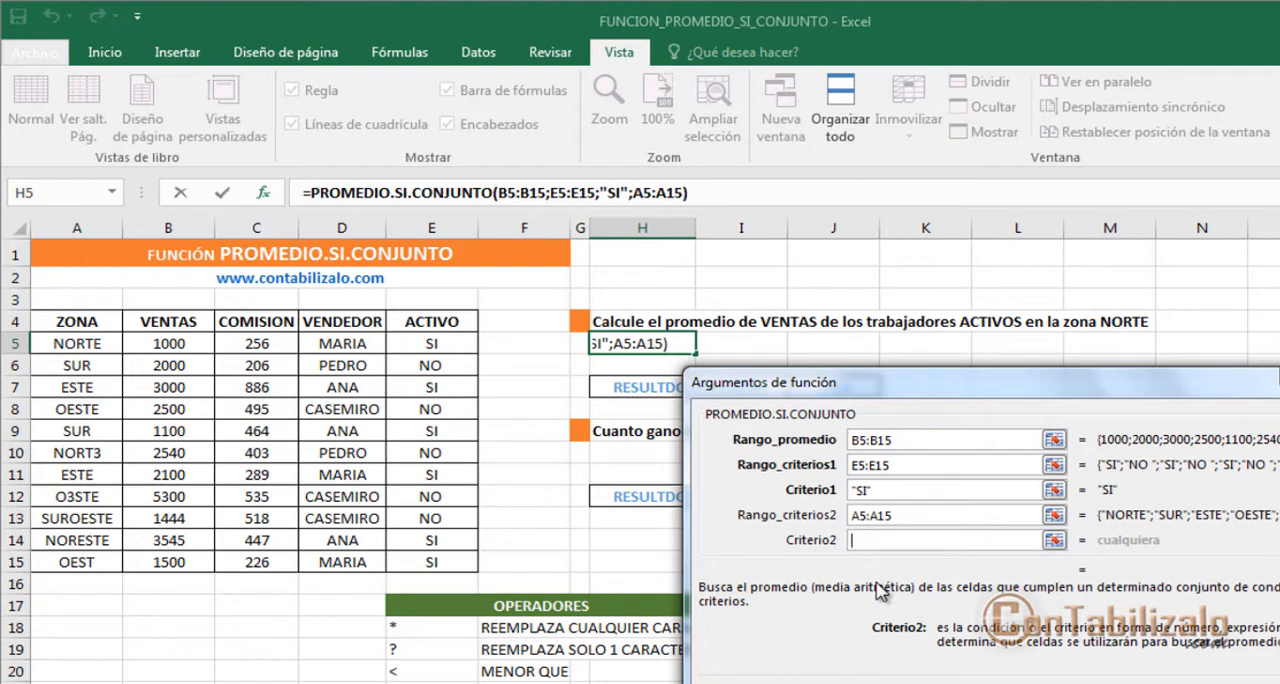
Step: Set Criterio2 to "NORTE" and bring the further optional criteria arguments up to Rango_criterios4 into view
type("NORTE")
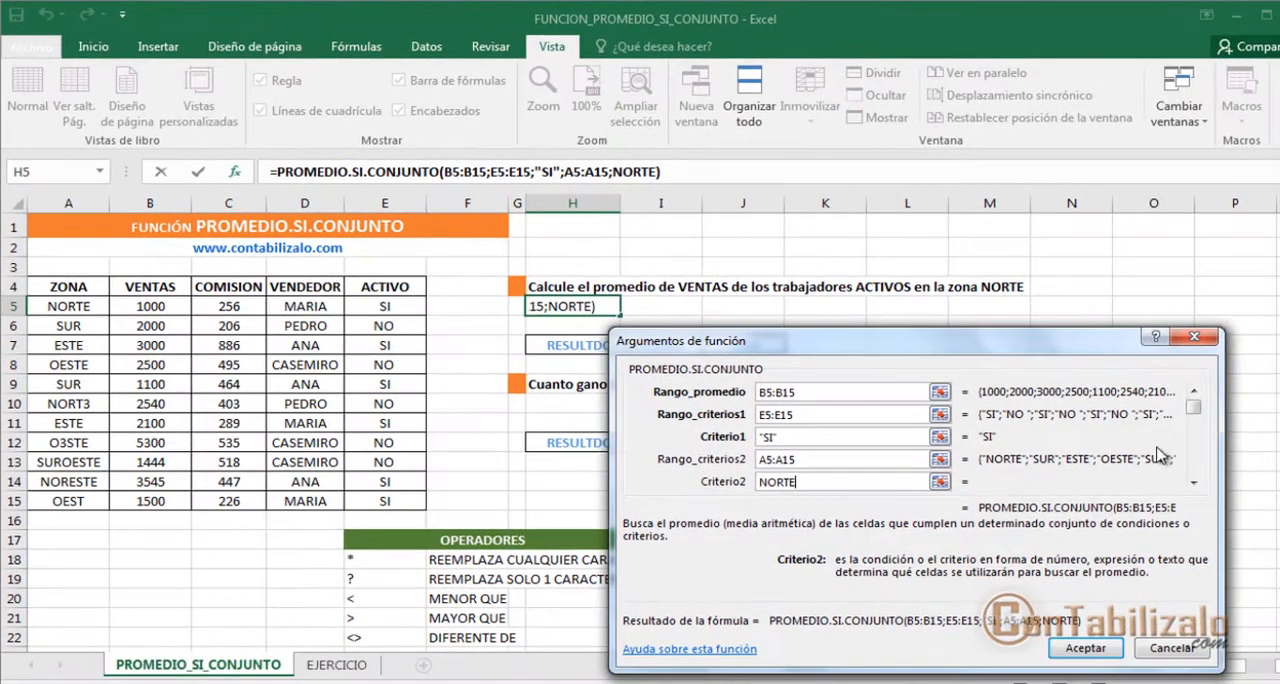
left_click(1193, 483)
left_click(1193, 483)
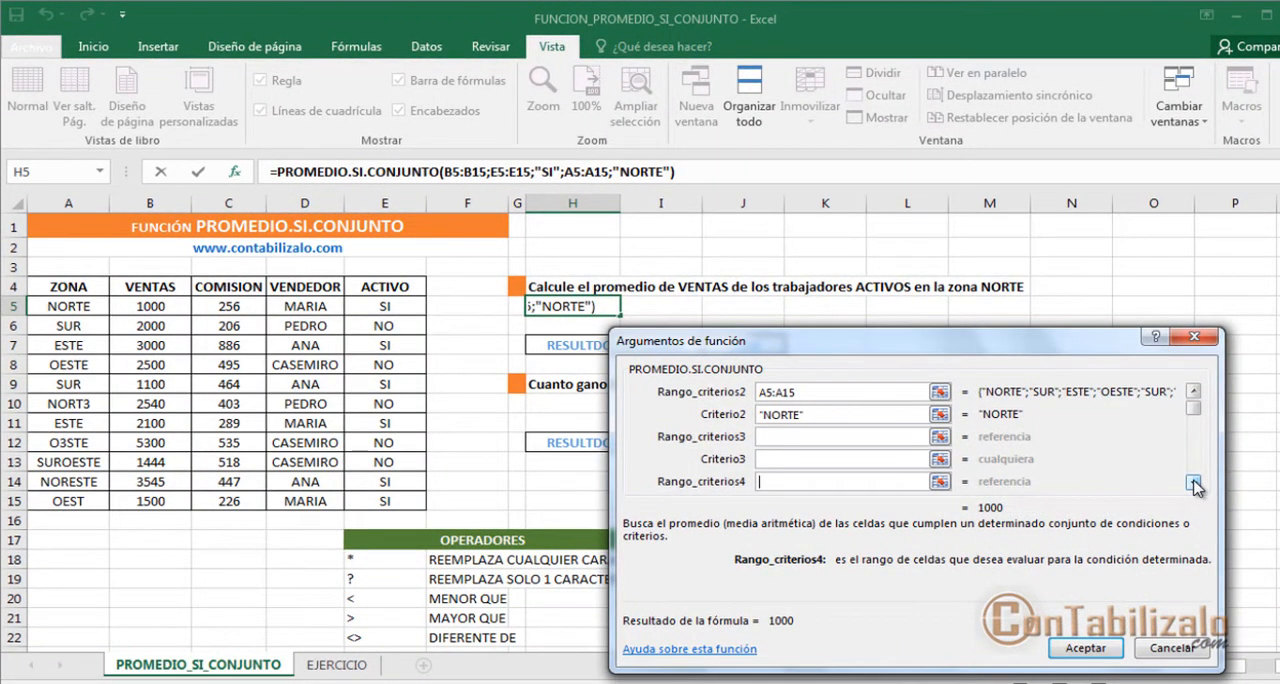
key("ctrl+2")
left_click_drag(687, 422, 1042, 490)
mouse_move(711, 441)
left_mouse_down()
mouse_move(778, 440)
mouse_move(778, 464)
left_mouse_up()
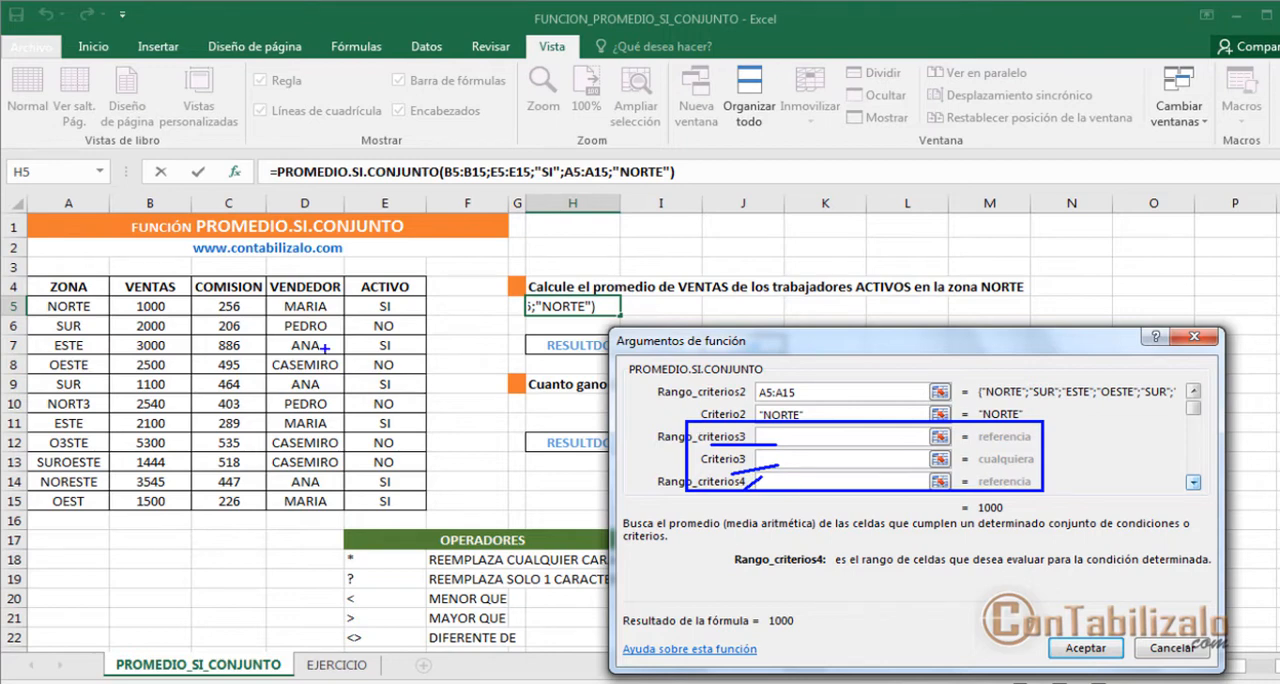
mouse_move(266, 278)
left_mouse_down()
mouse_move(324, 406)
mouse_move(340, 527)
left_mouse_up()
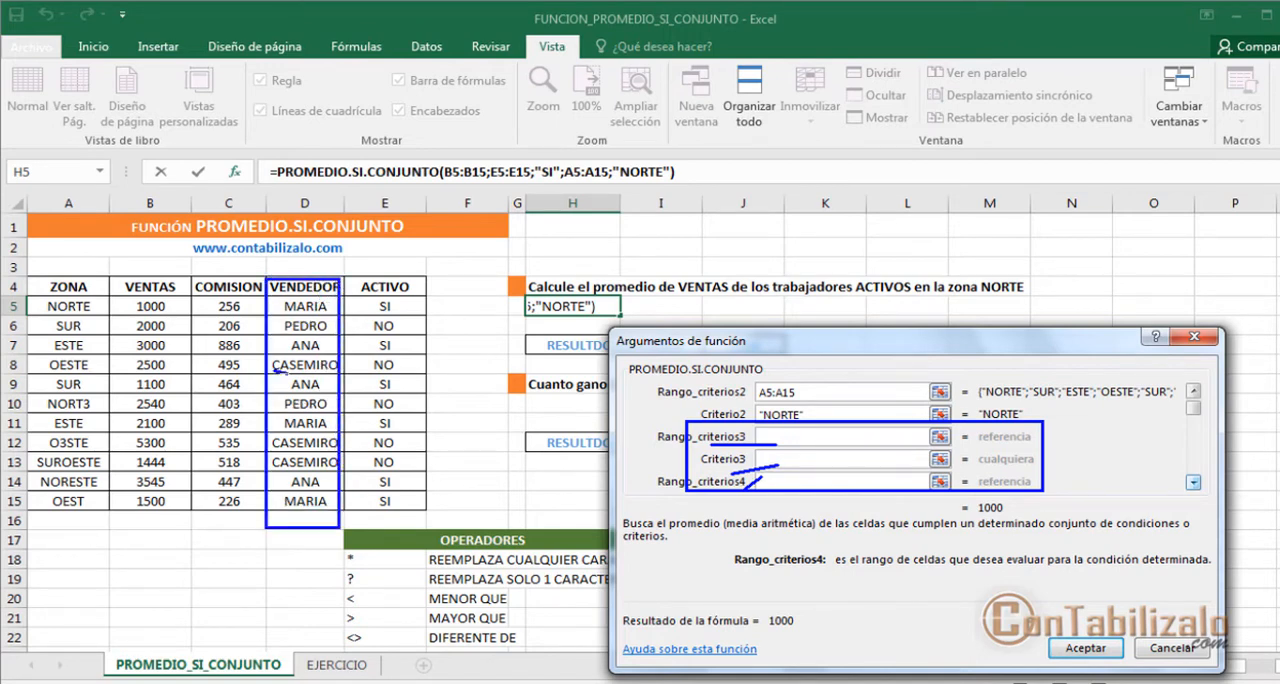
left_click_drag(280, 371, 324, 374)
key("Escape")
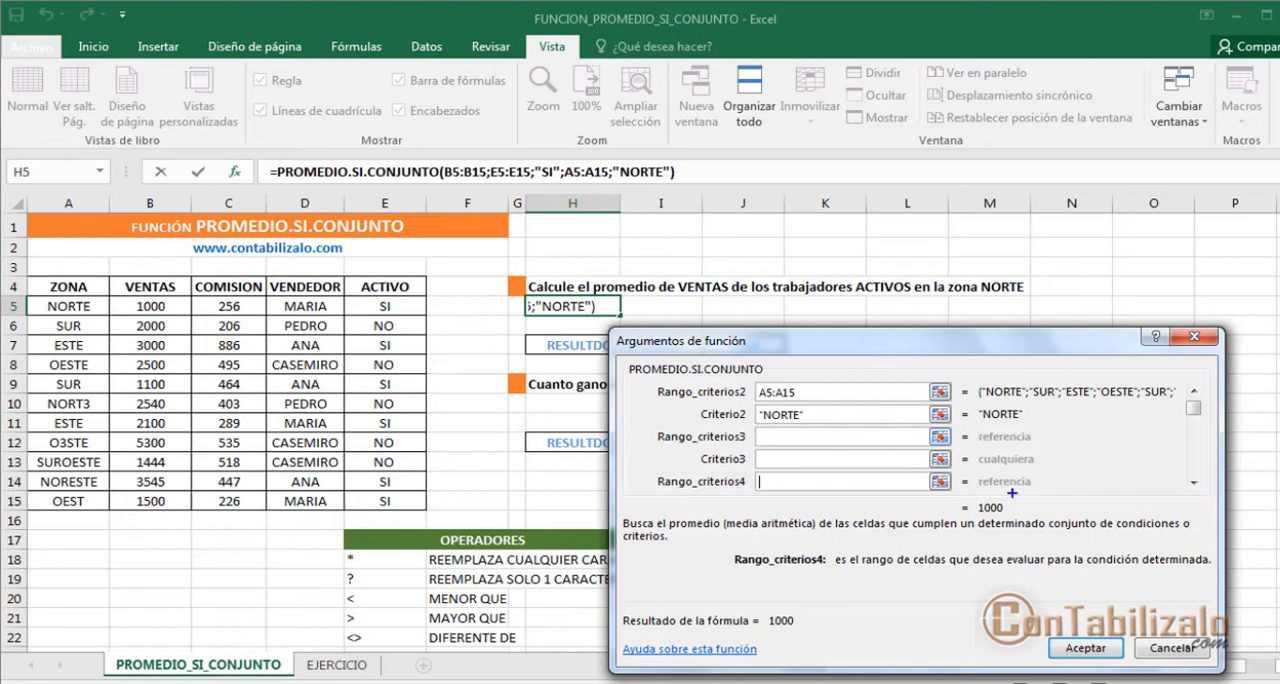
left_click_drag(1027, 492, 1027, 422)
key("Escape")
Step: Leave the optional third and fourth criteria arguments empty and accept the PROMEDIO.SI.CONJUNTO formula in H5
left_click(805, 459)
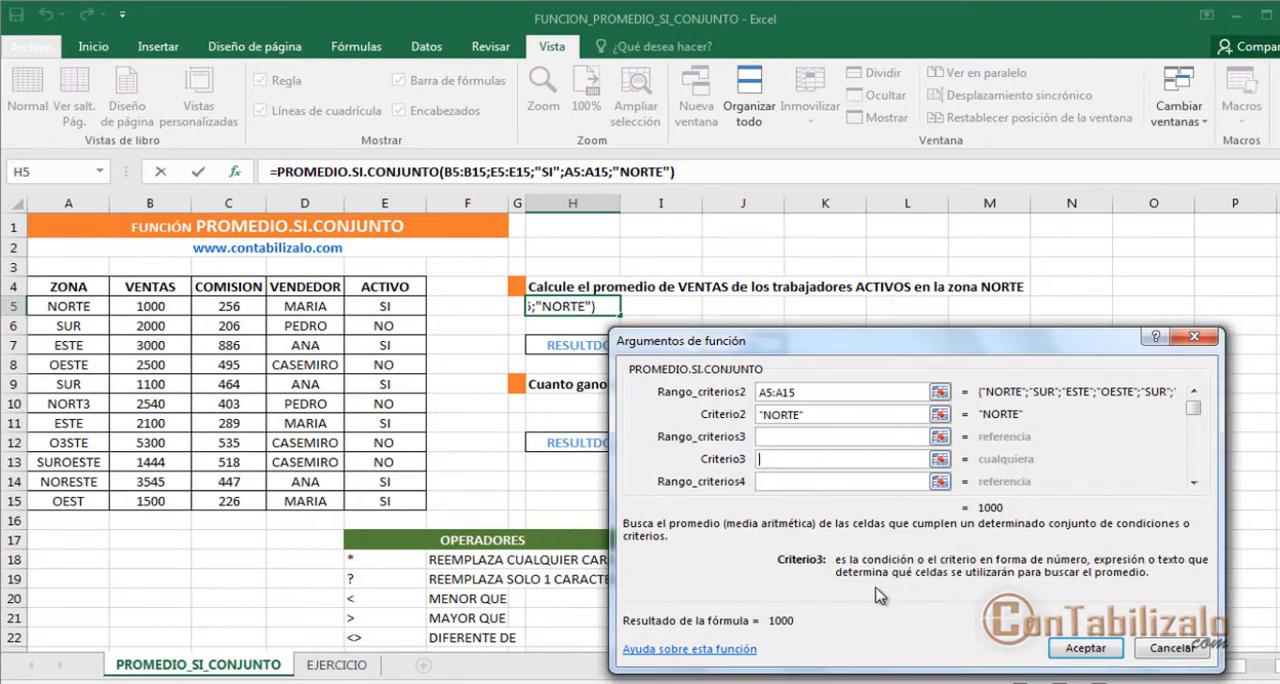
left_click(800, 438)
left_click(790, 459)
left_click(785, 476)
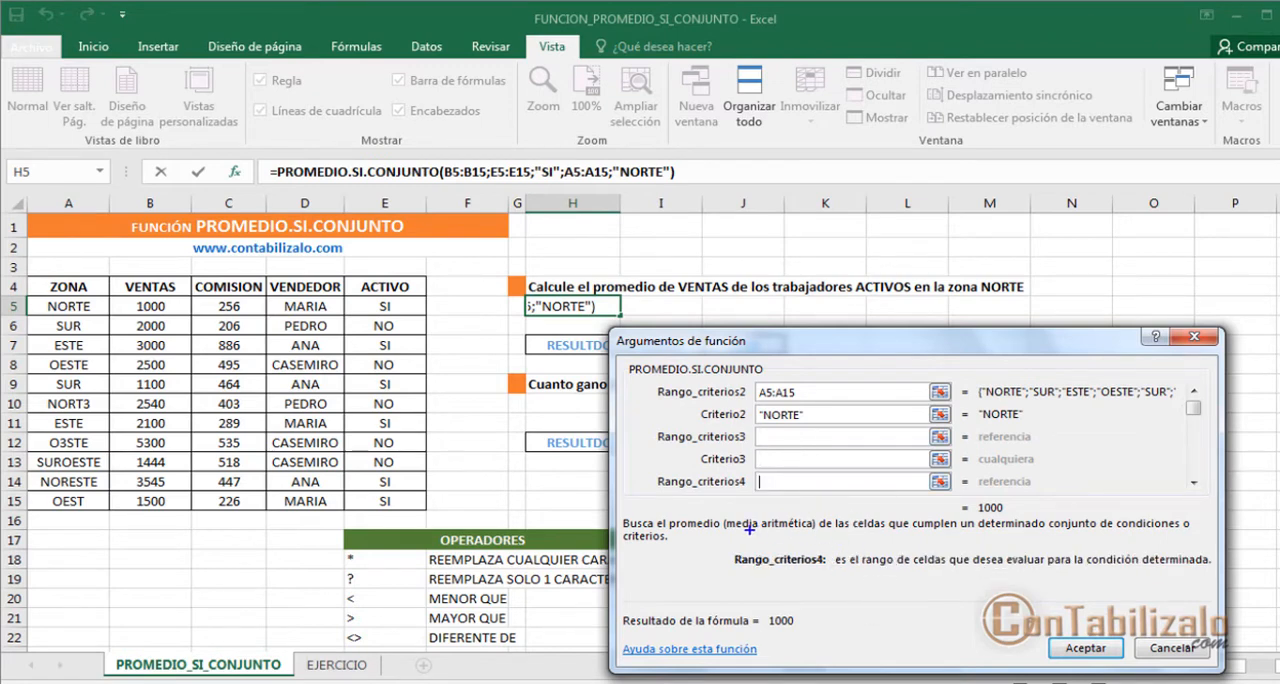
left_click_drag(706, 530, 1190, 592)
key("Escape")
left_click(1083, 650)
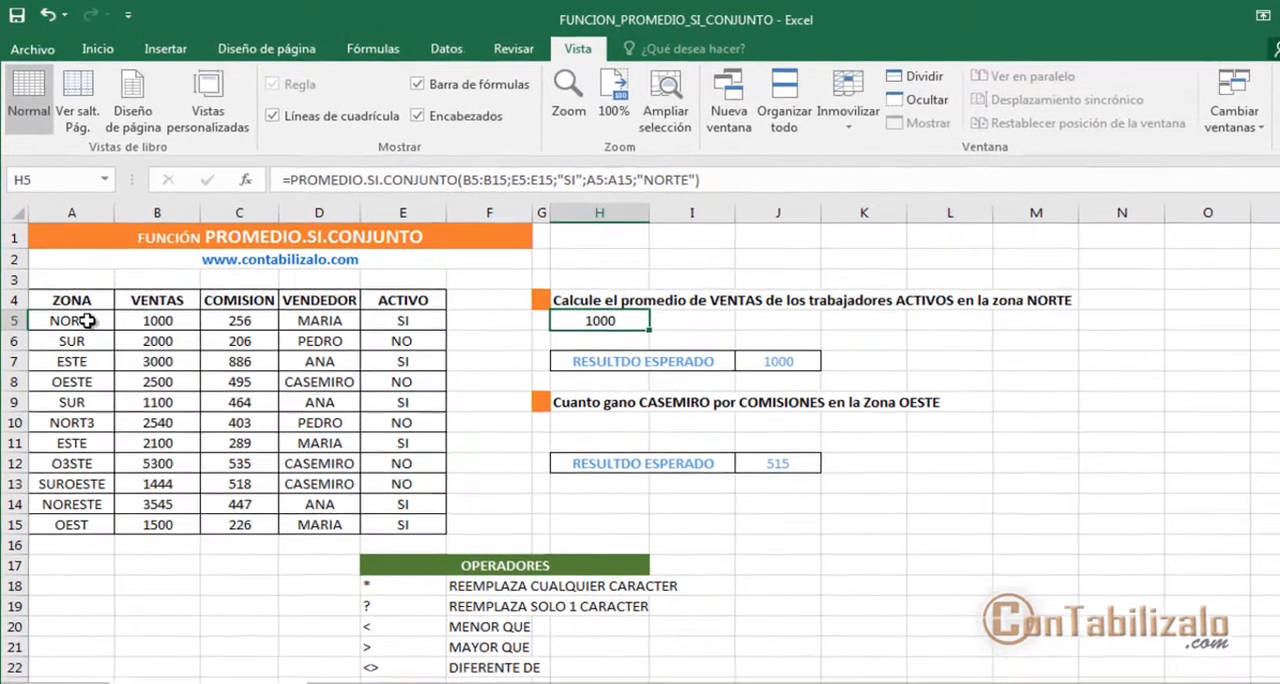
Step: Highlight the NORTE zone in A5 and its ACTIVO value in E5 with a light green fill
left_click(88, 320)
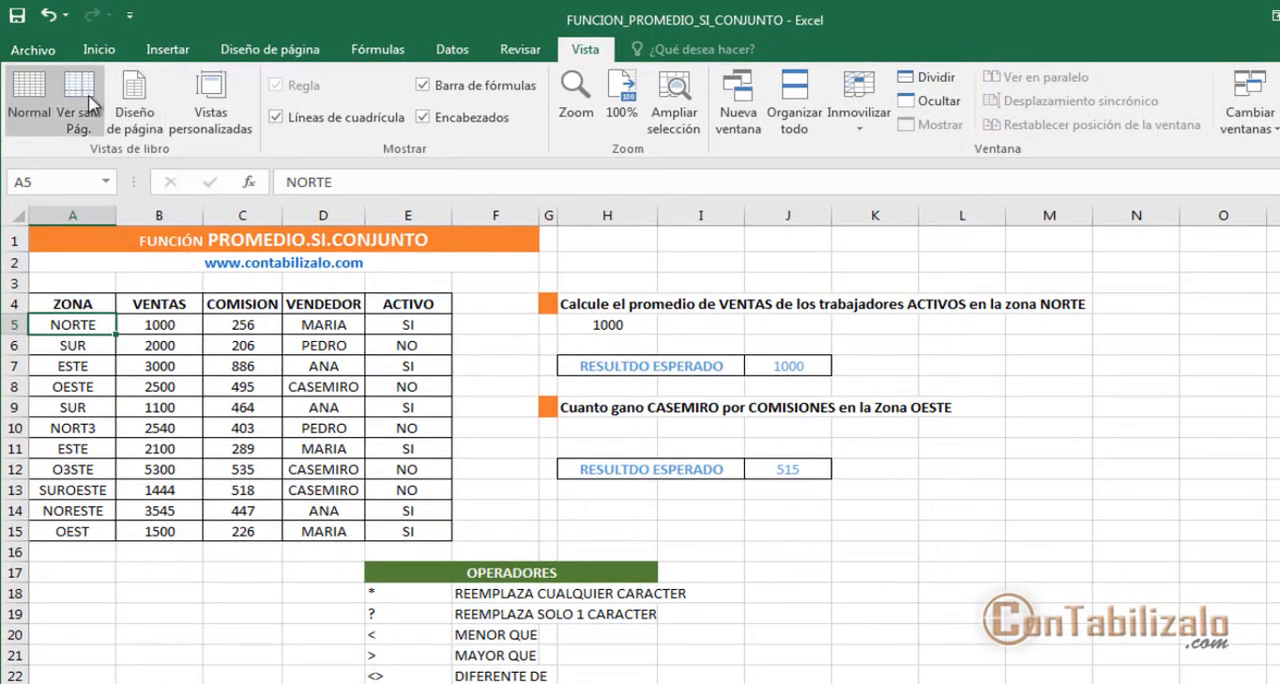
left_click(35, 48)
key("Escape")
left_click(100, 50)
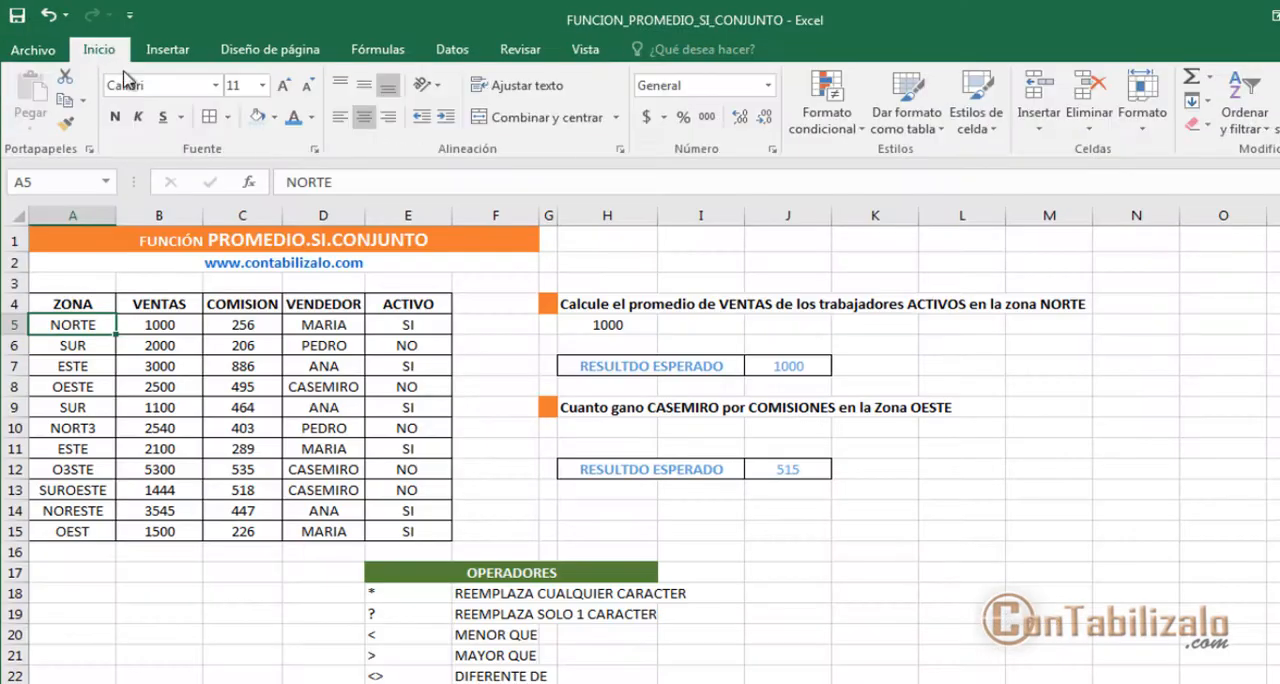
left_click(280, 119)
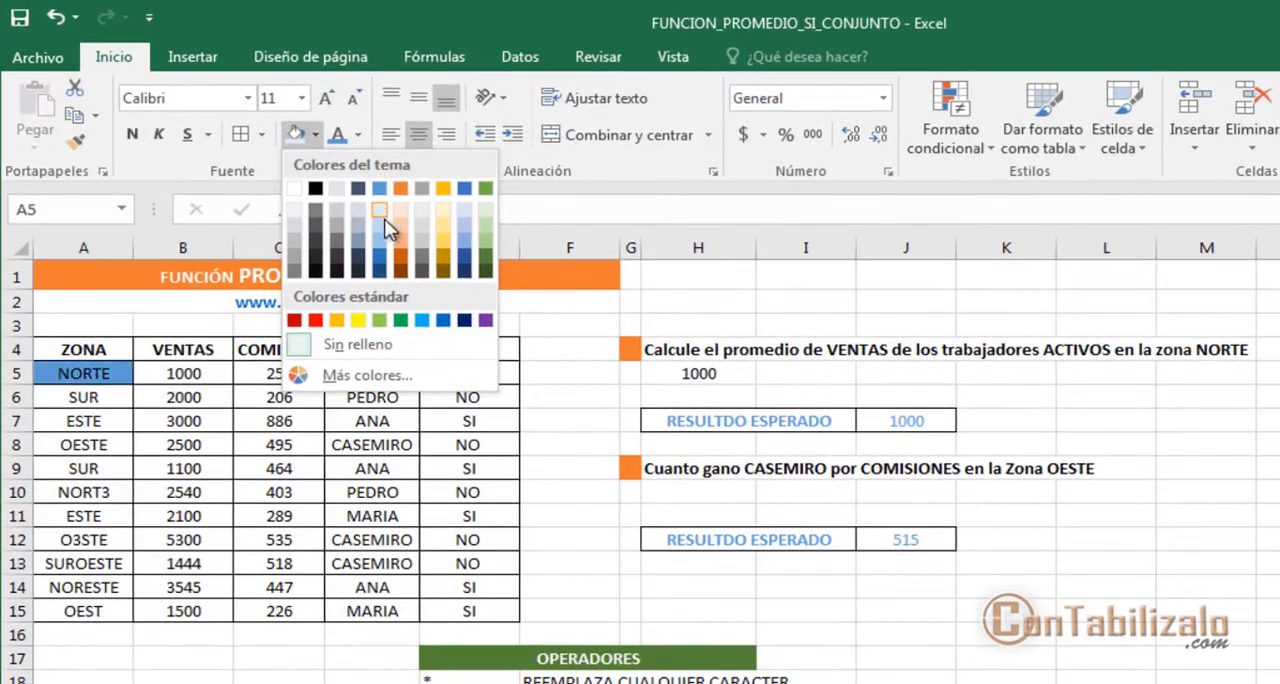
left_click(486, 226)
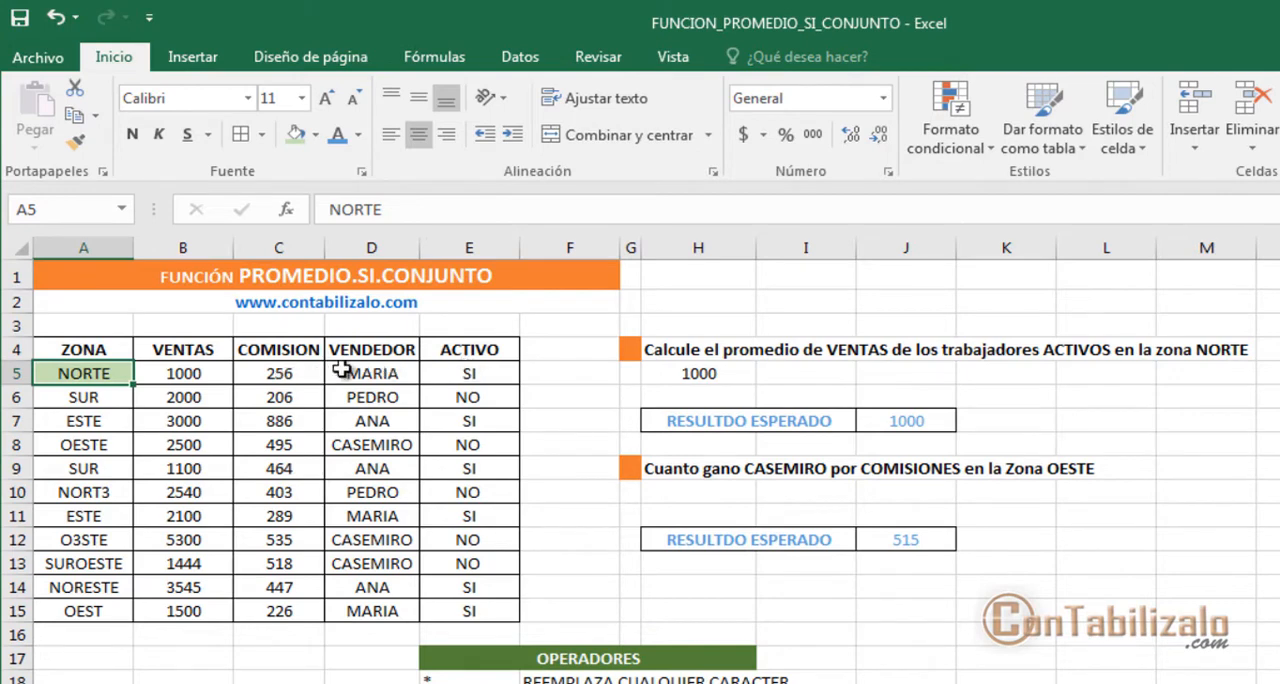
left_click(455, 374)
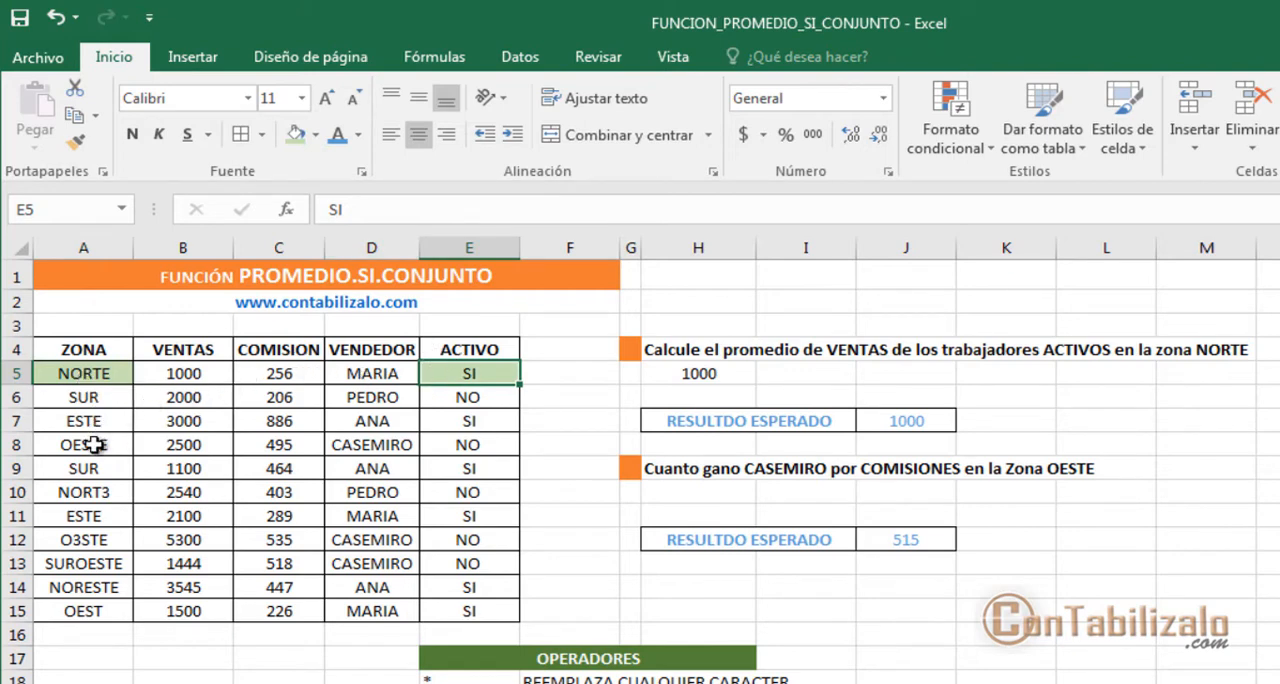
Step: Fill the NORT3 zone cell A10 with light green and set the font of its ACTIVO value in E10 to red
left_click(102, 494)
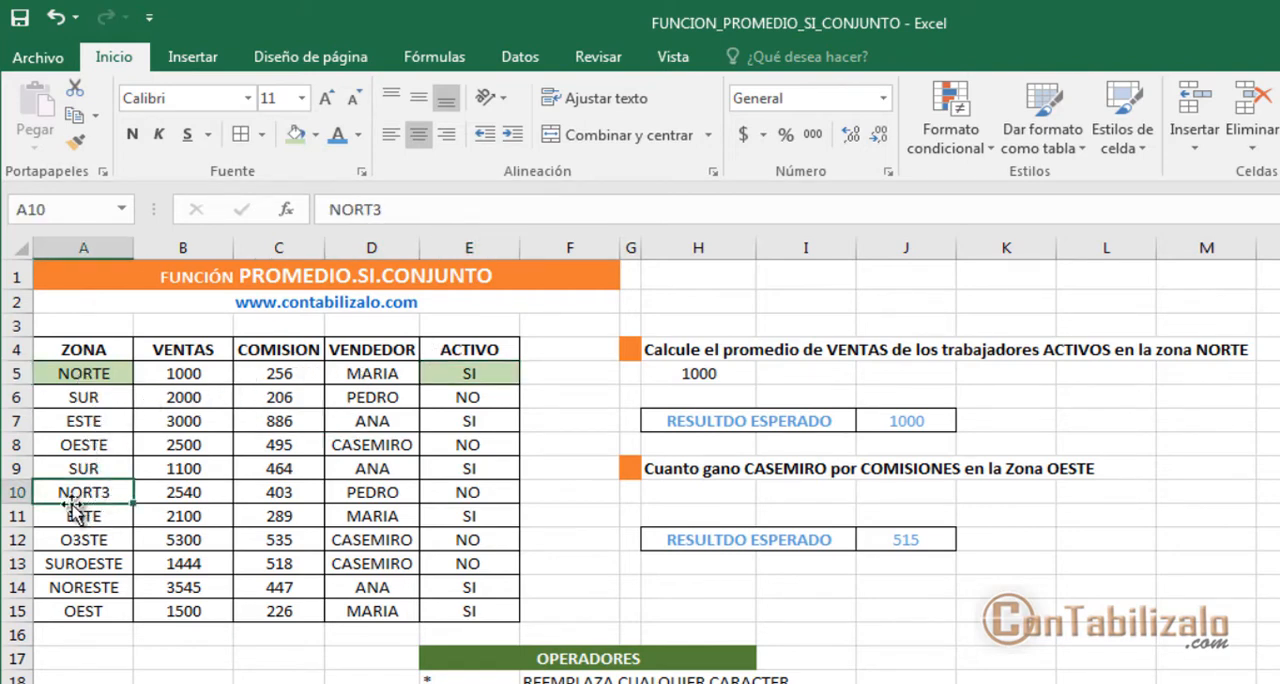
left_click(296, 135)
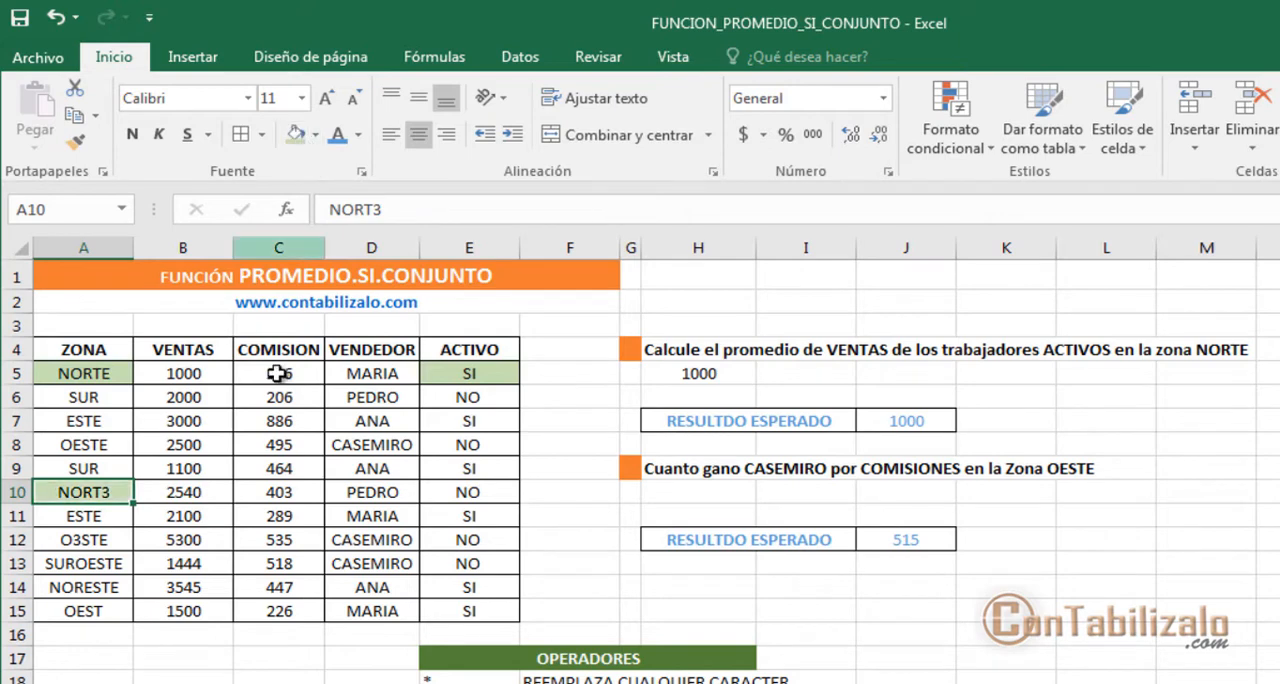
left_click(476, 498)
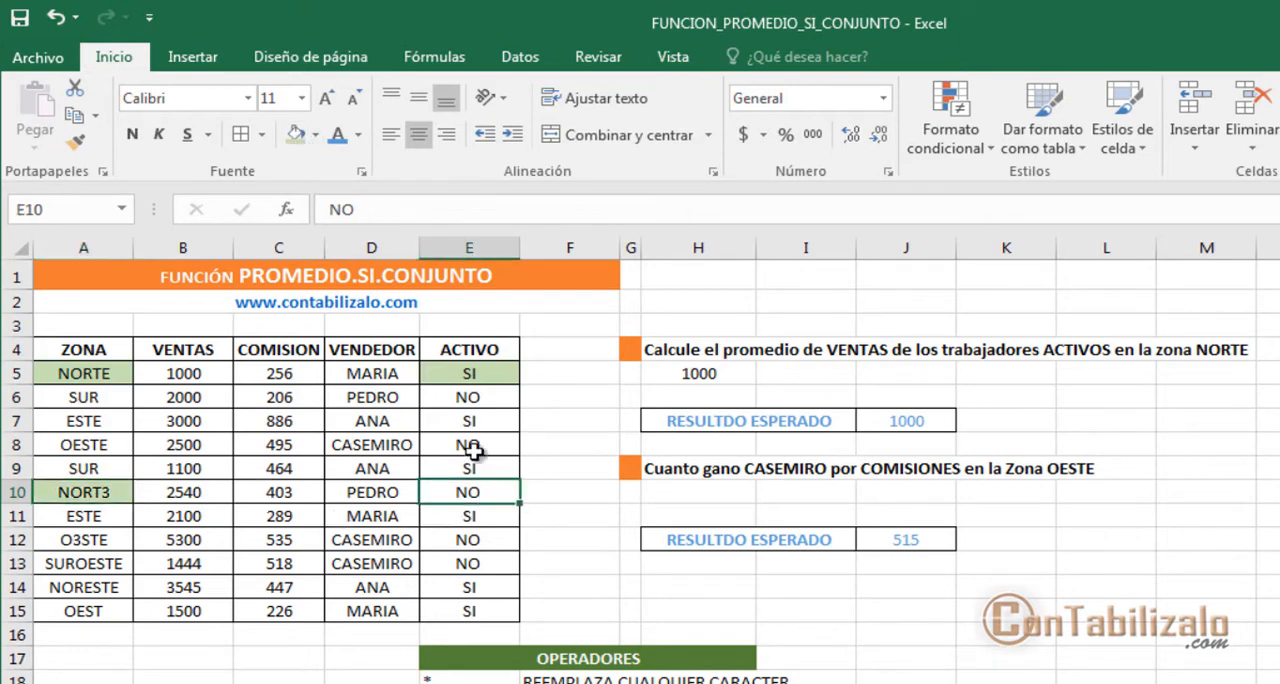
left_click(359, 136)
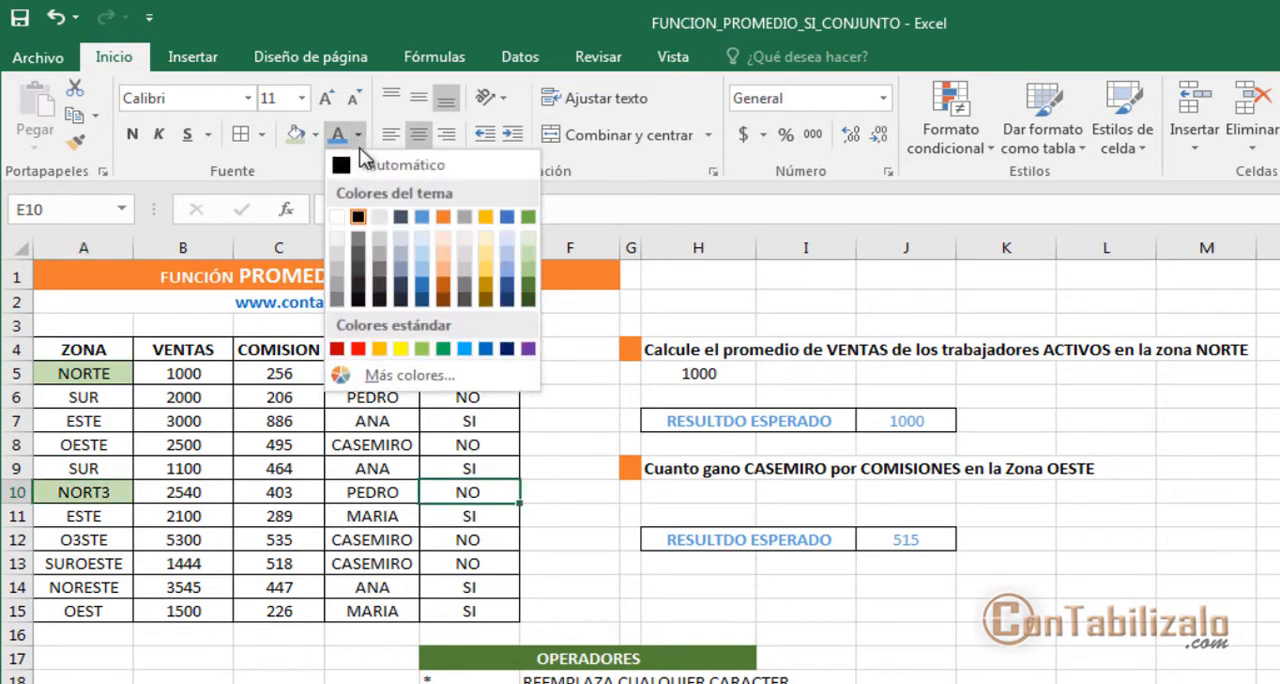
left_click(358, 348)
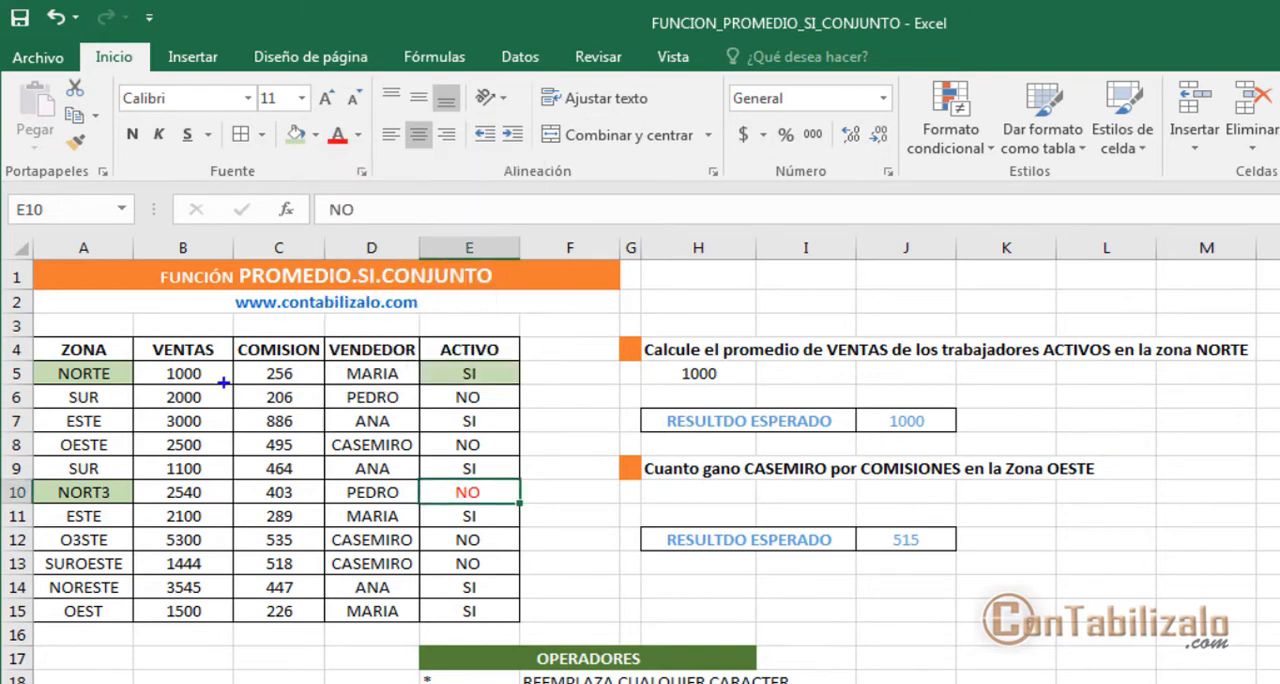
mouse_move(150, 386)
left_mouse_down()
mouse_move(318, 398)
mouse_move(672, 378)
left_mouse_up()
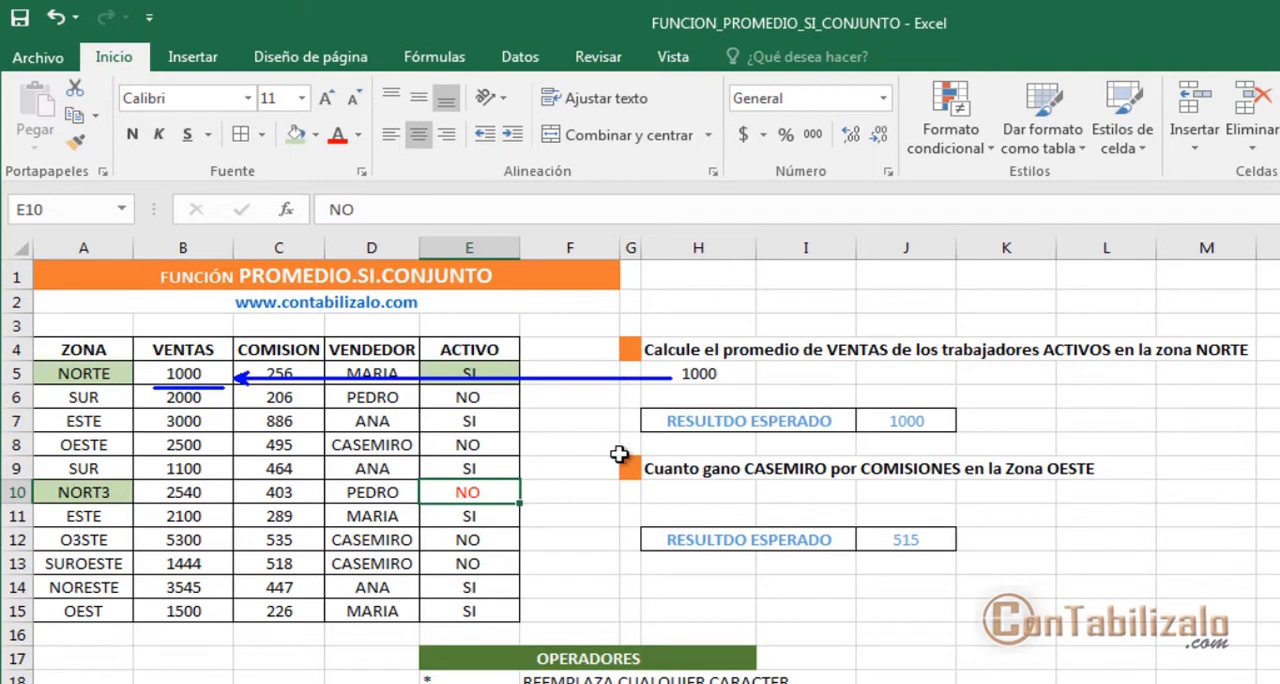
key("Escape")
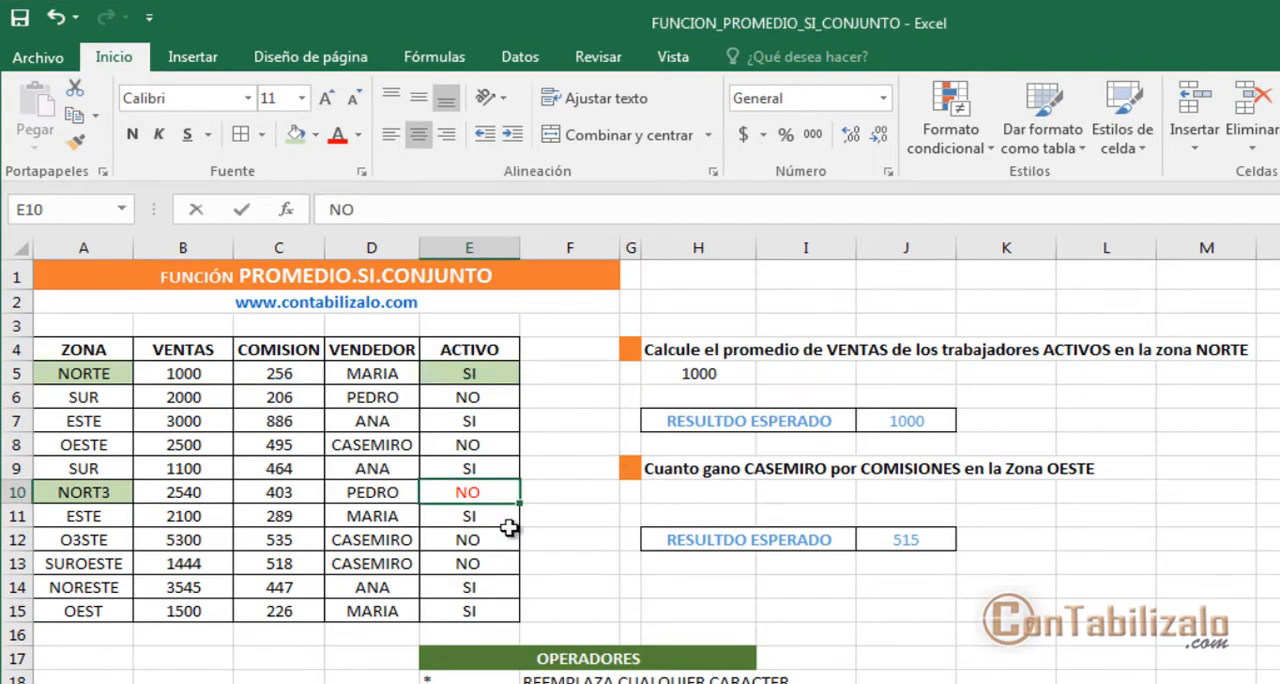
Step: Change the ACTIVO value of the NORT3 row in E10 to SI
type("SI")
key("Return")
key("Up")
Step: Examine the H5 result against the NORTE and NORT3 rows, and the meanings of * and ? in the OPERADORES list
left_click_drag(645, 345, 764, 396)
left_click_drag(82, 506, 140, 500)
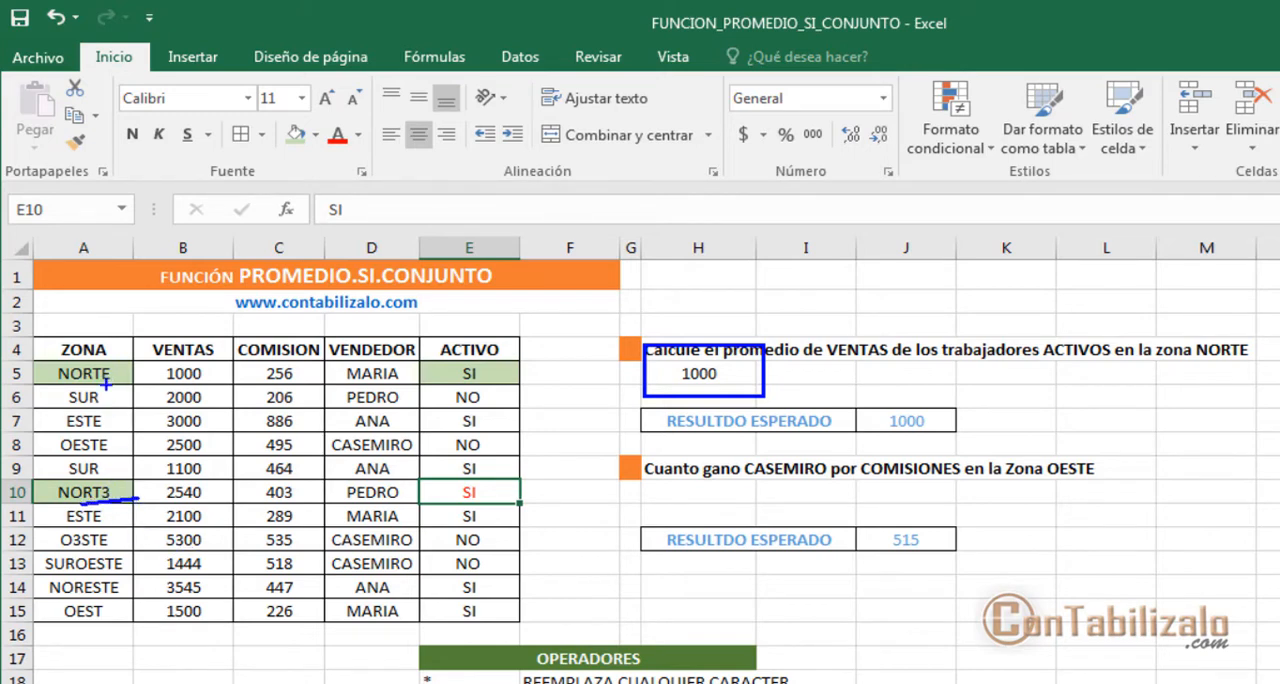
left_click_drag(105, 383, 108, 476)
left_click_drag(62, 383, 114, 382)
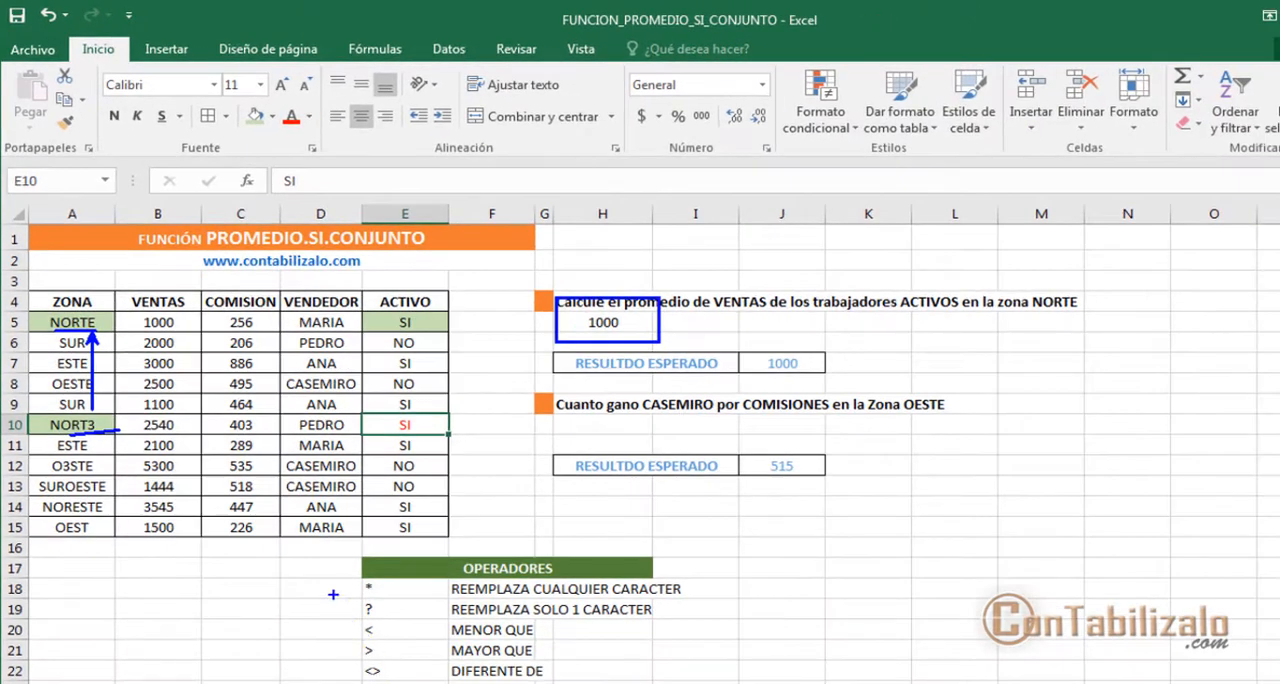
mouse_move(331, 567)
left_mouse_down()
mouse_move(420, 600)
mouse_move(717, 620)
left_mouse_up()
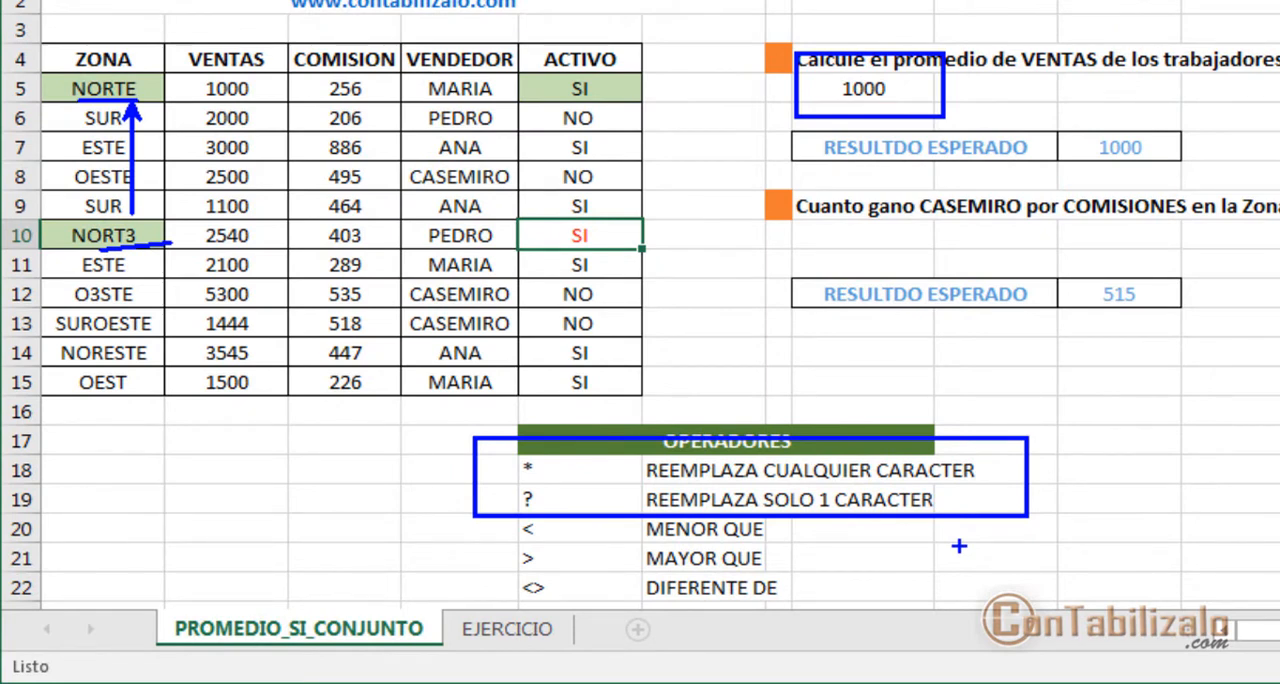
left_click_drag(523, 498, 376, 497)
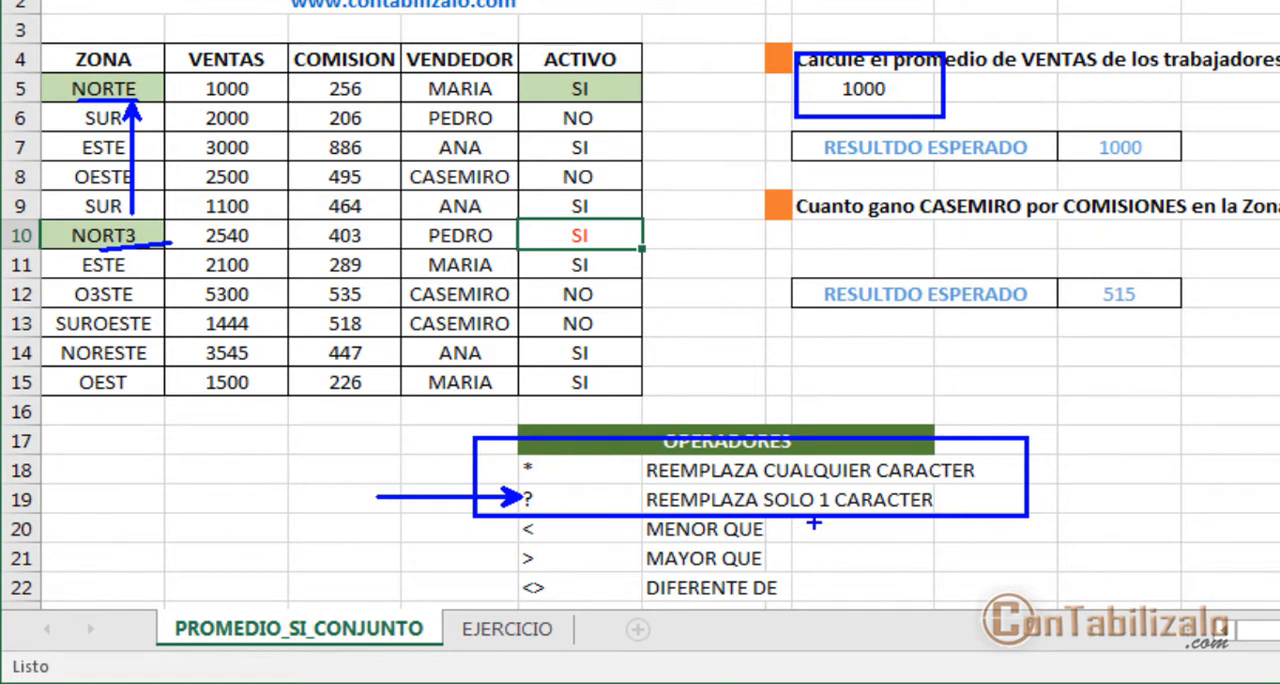
left_click_drag(818, 516, 862, 600)
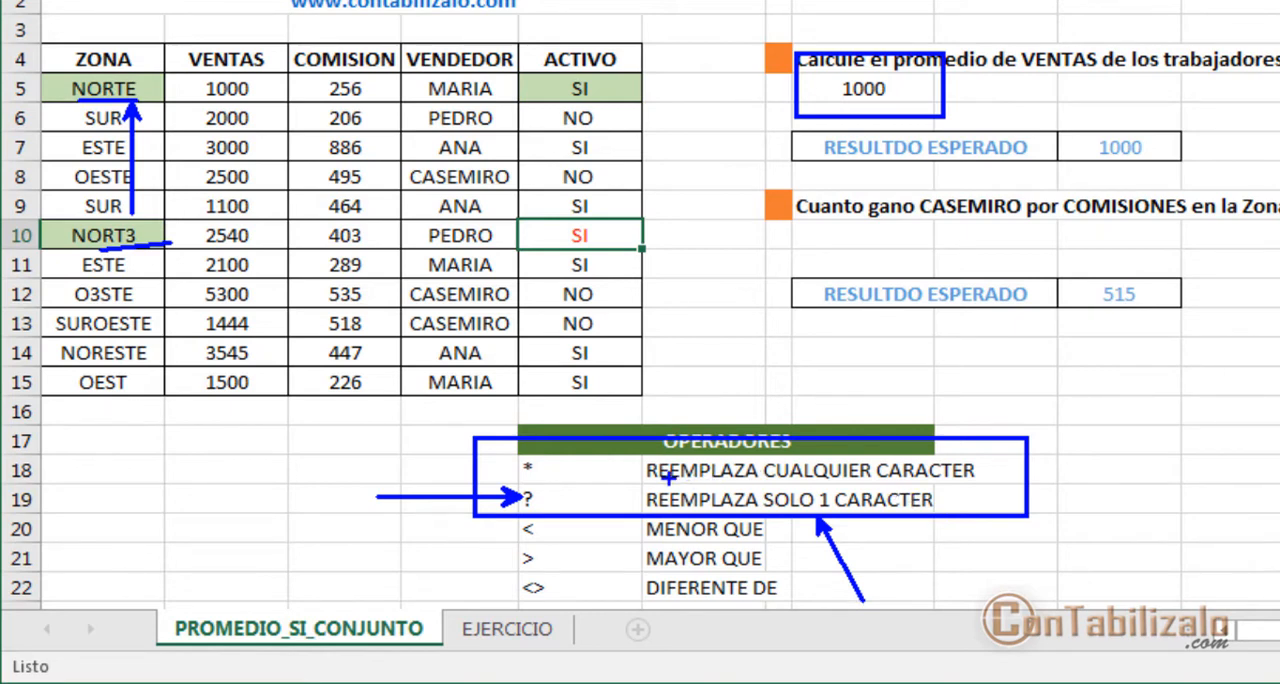
left_click_drag(513, 462, 383, 462)
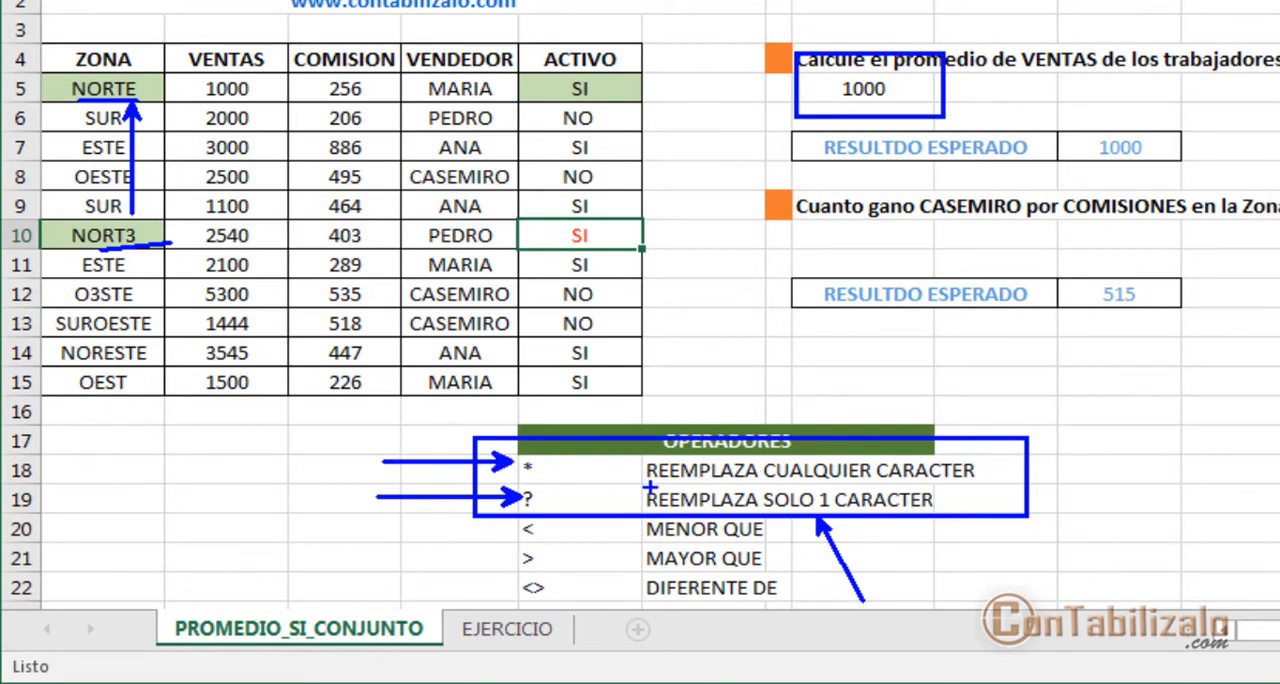
left_click_drag(650, 487, 1006, 488)
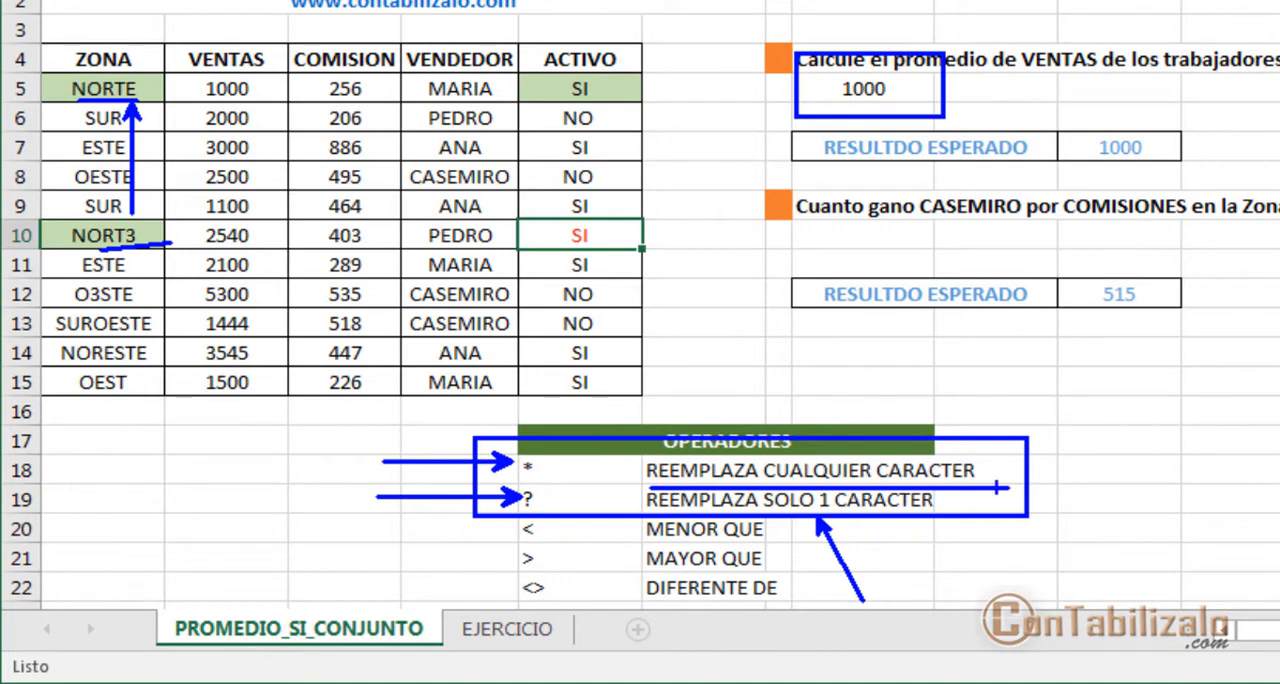
key("Escape")
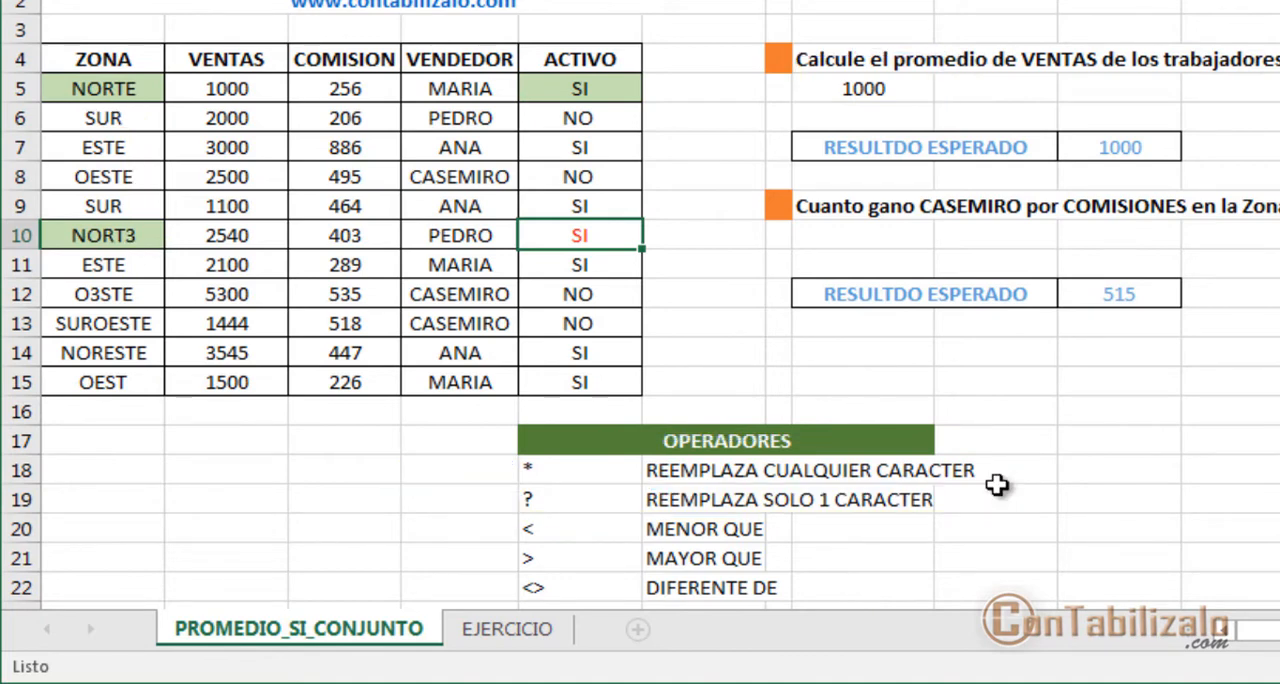
Step: Reopen the function arguments of the PROMEDIO.SI.CONJUNTO formula in H5 and set Criterio2 to "NORT?"
left_click(889, 88)
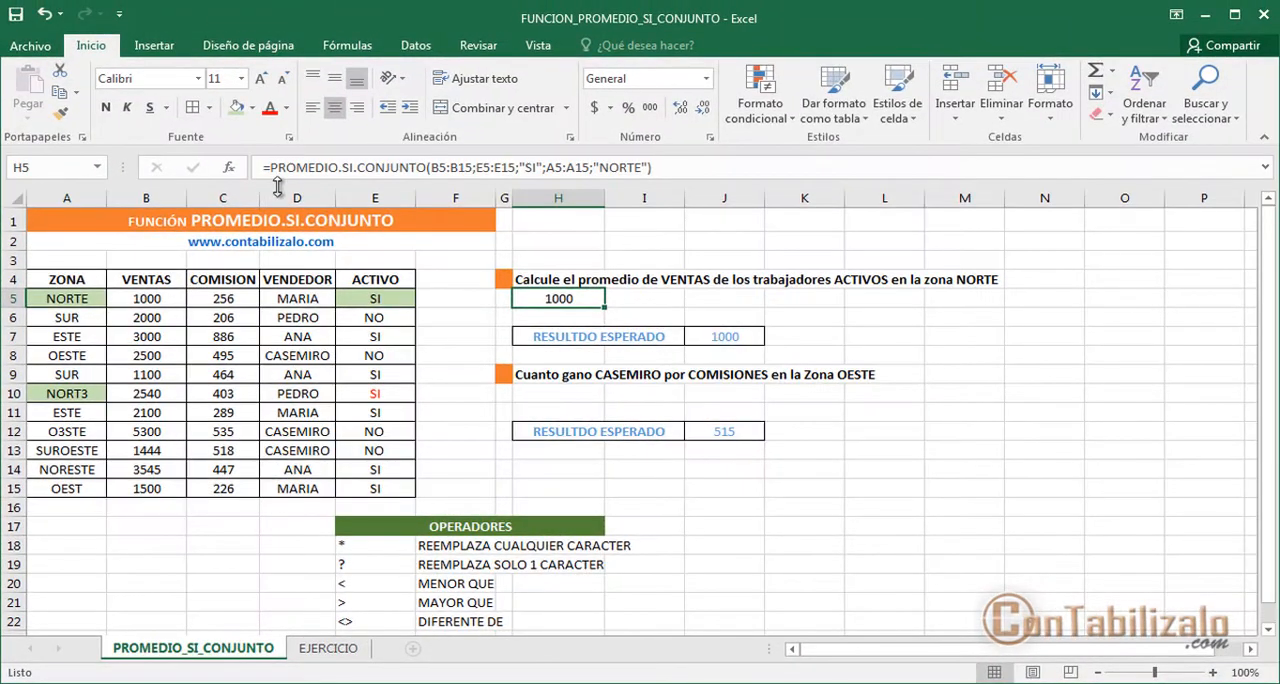
left_click(229, 168)
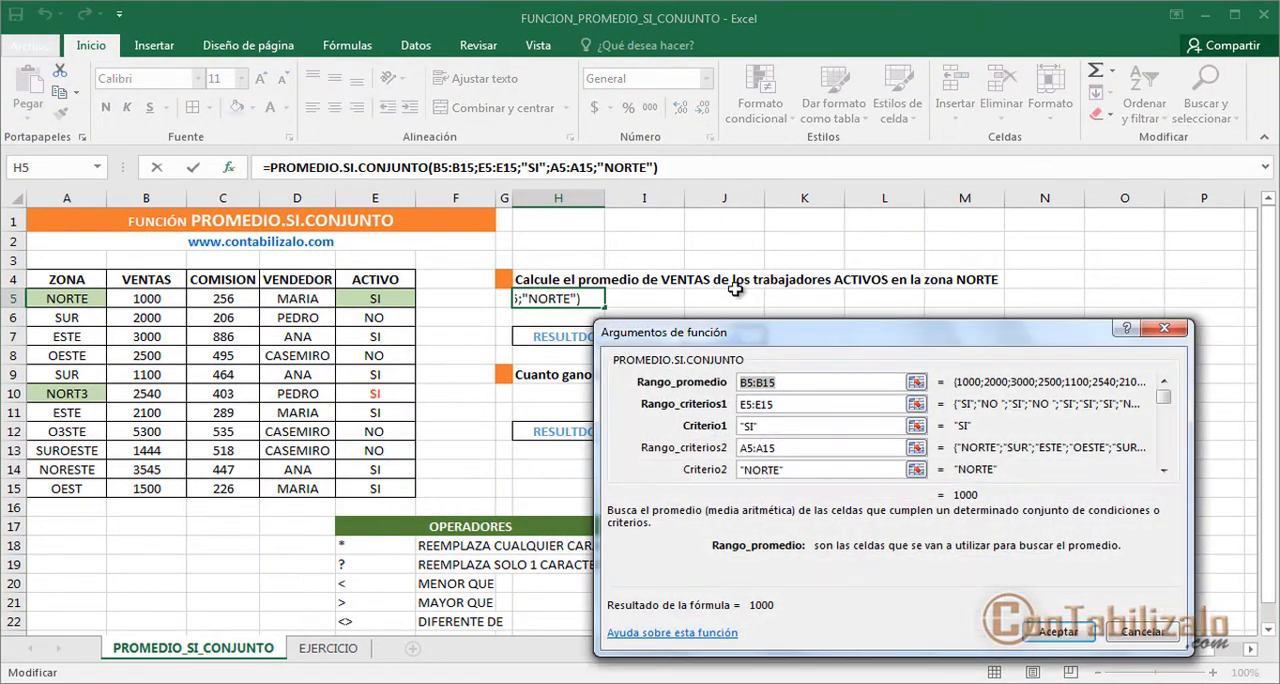
left_click_drag(791, 424, 686, 347)
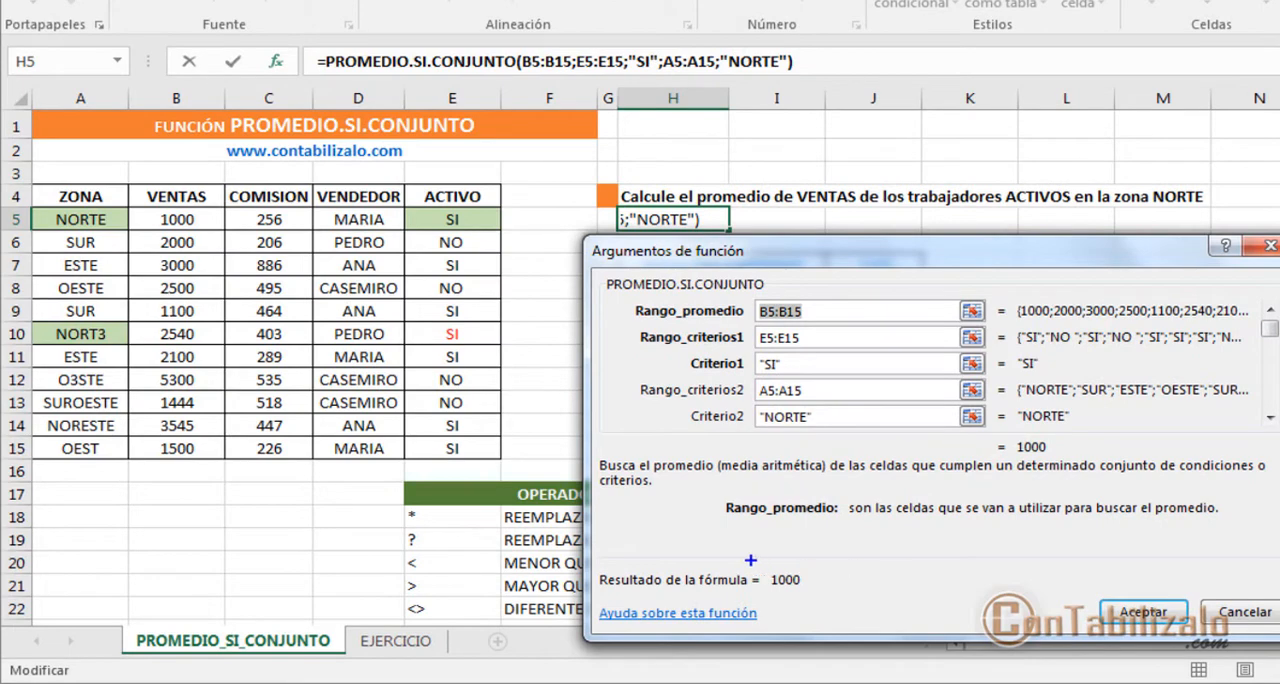
left_click_drag(750, 560, 861, 601)
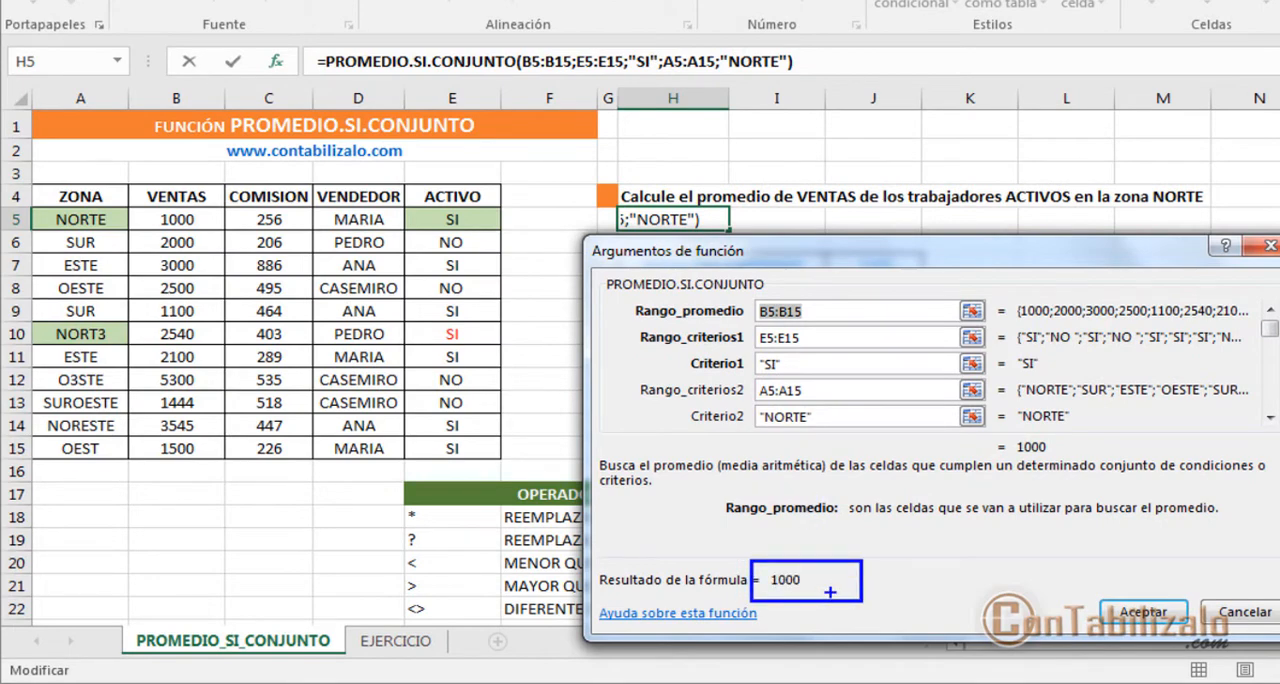
mouse_move(855, 256)
left_mouse_down()
mouse_move(1084, 172)
mouse_move(1070, 195)
mouse_move(1045, 192)
left_mouse_up()
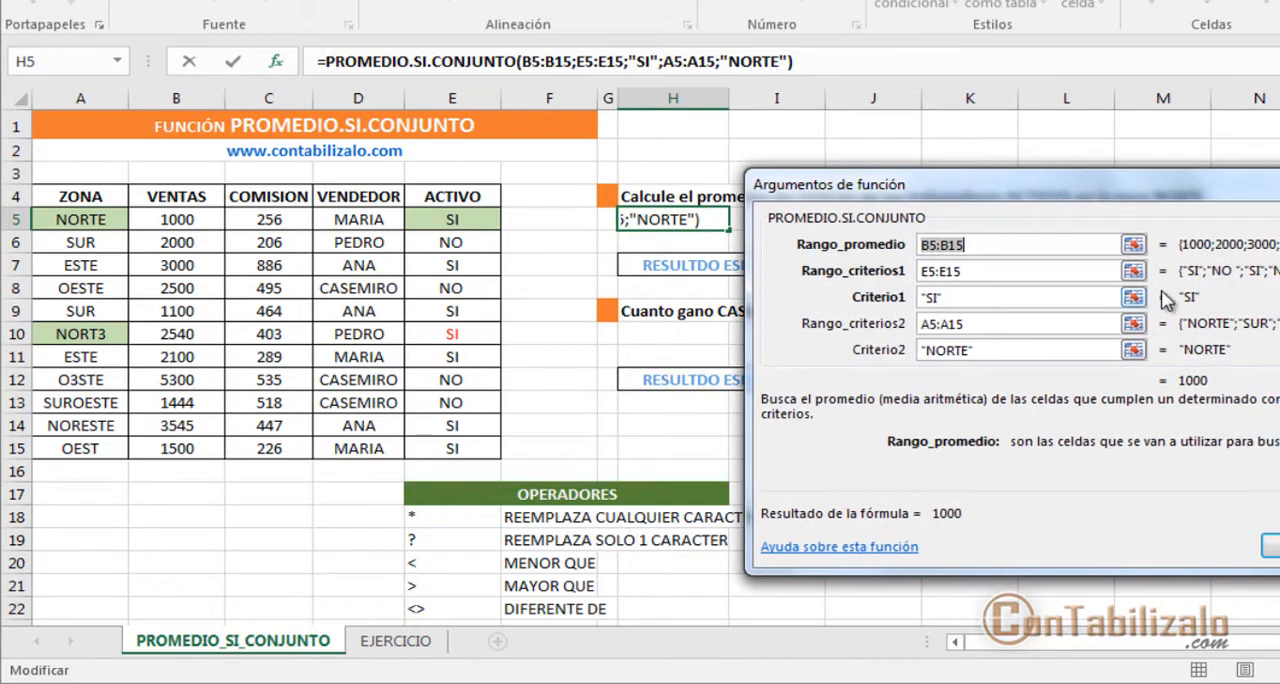
left_click(968, 350)
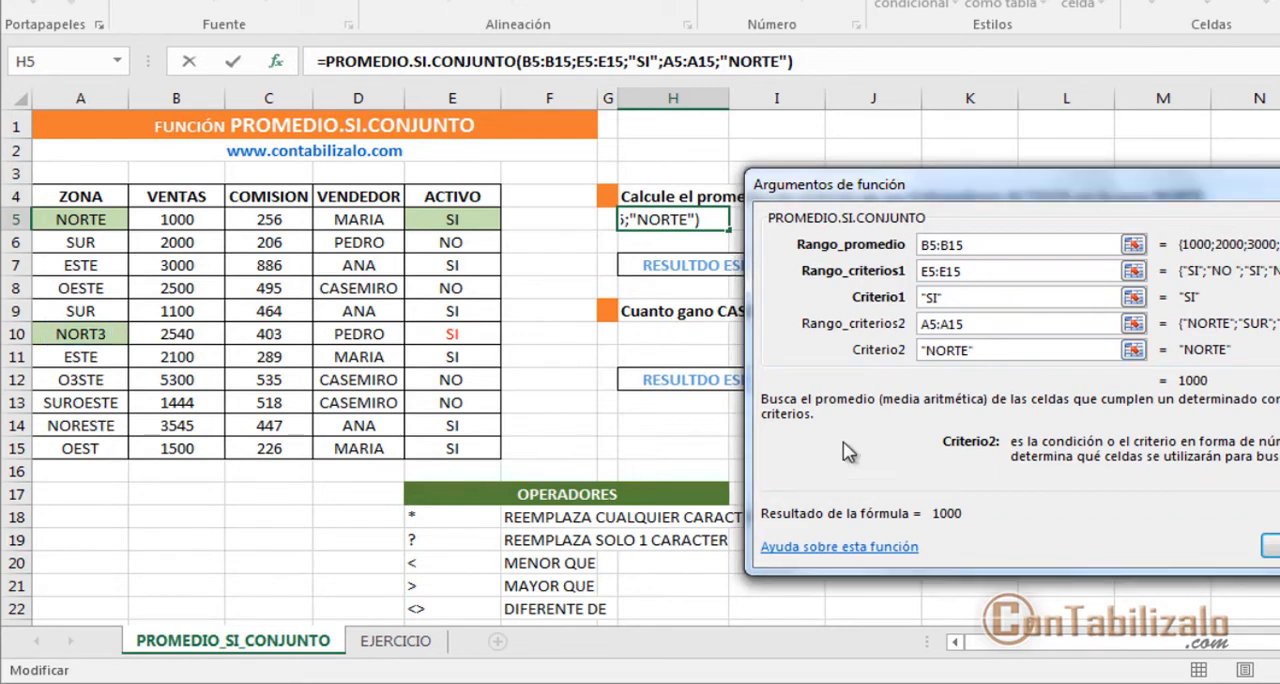
key("BackSpace")
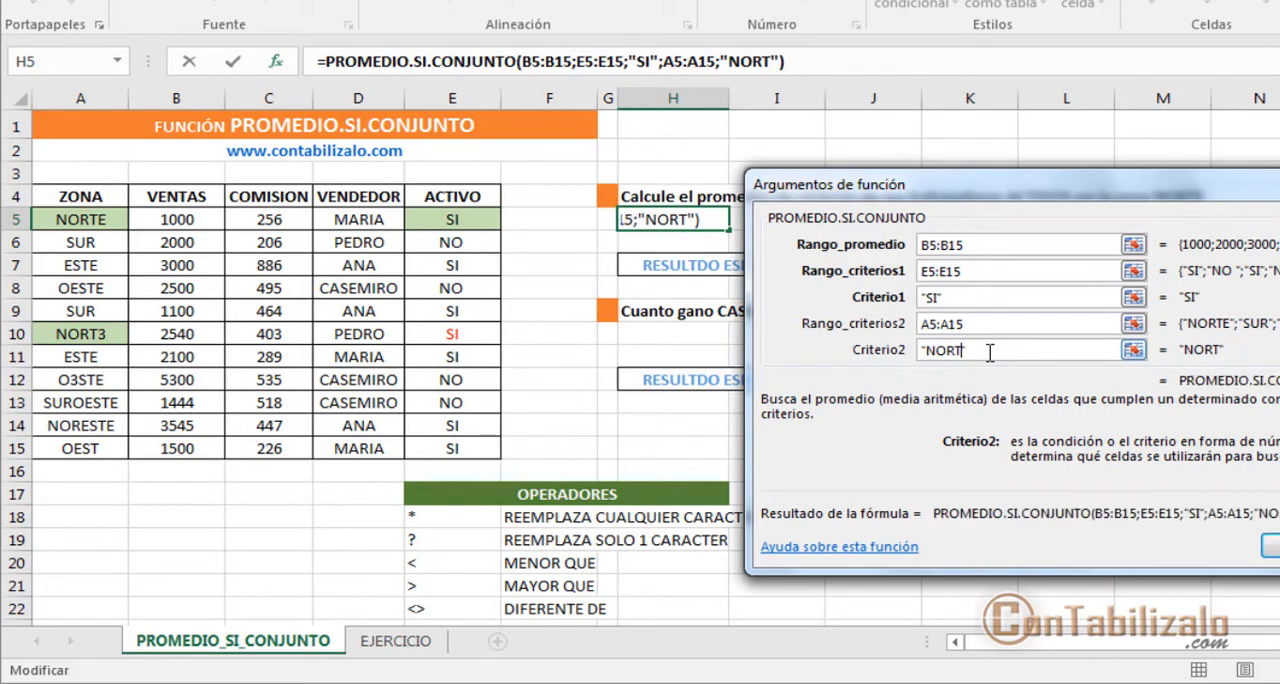
type("?")
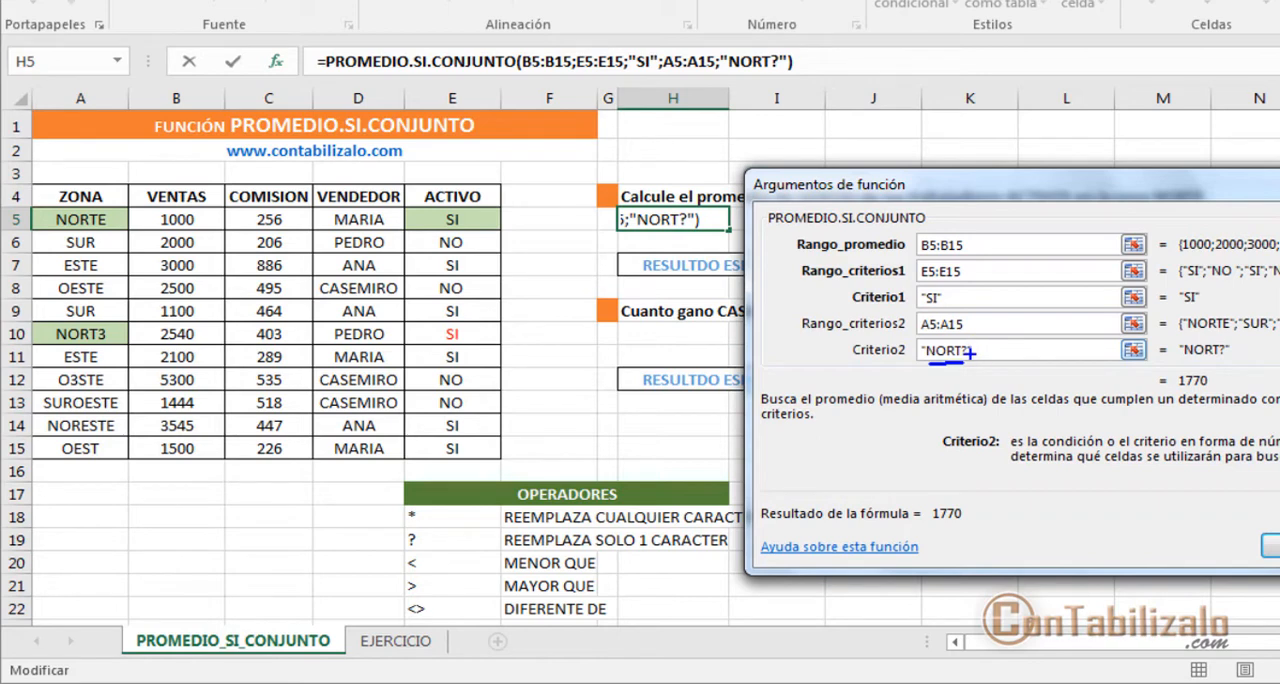
left_click_drag(970, 353, 1024, 421)
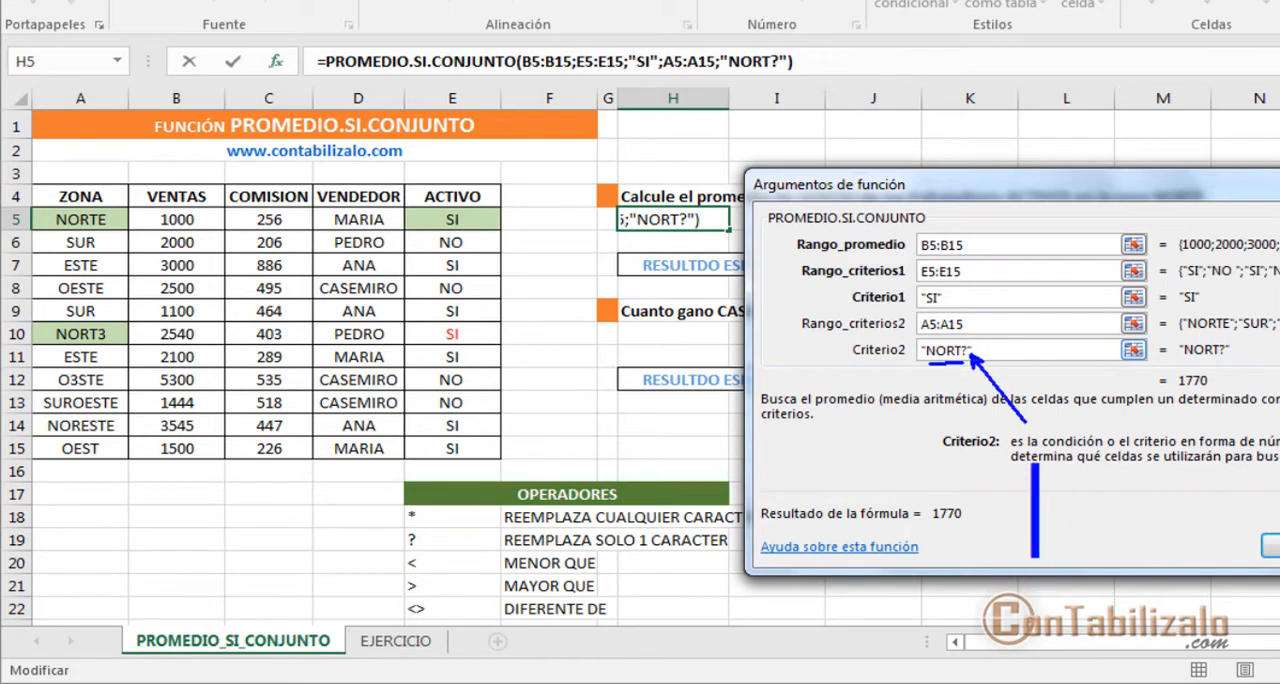
left_click_drag(1020, 526, 1020, 434)
type("5")
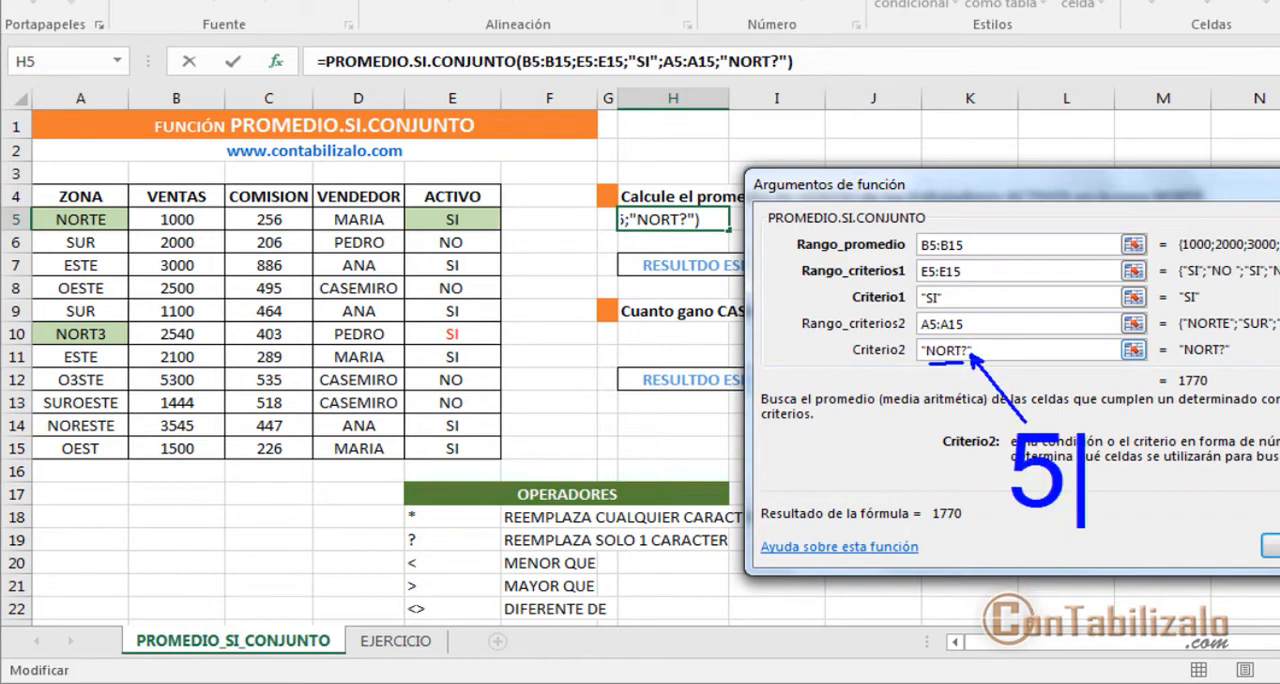
key("BackSpace")
type("4")
key("BackSpace")
type("ASDF")
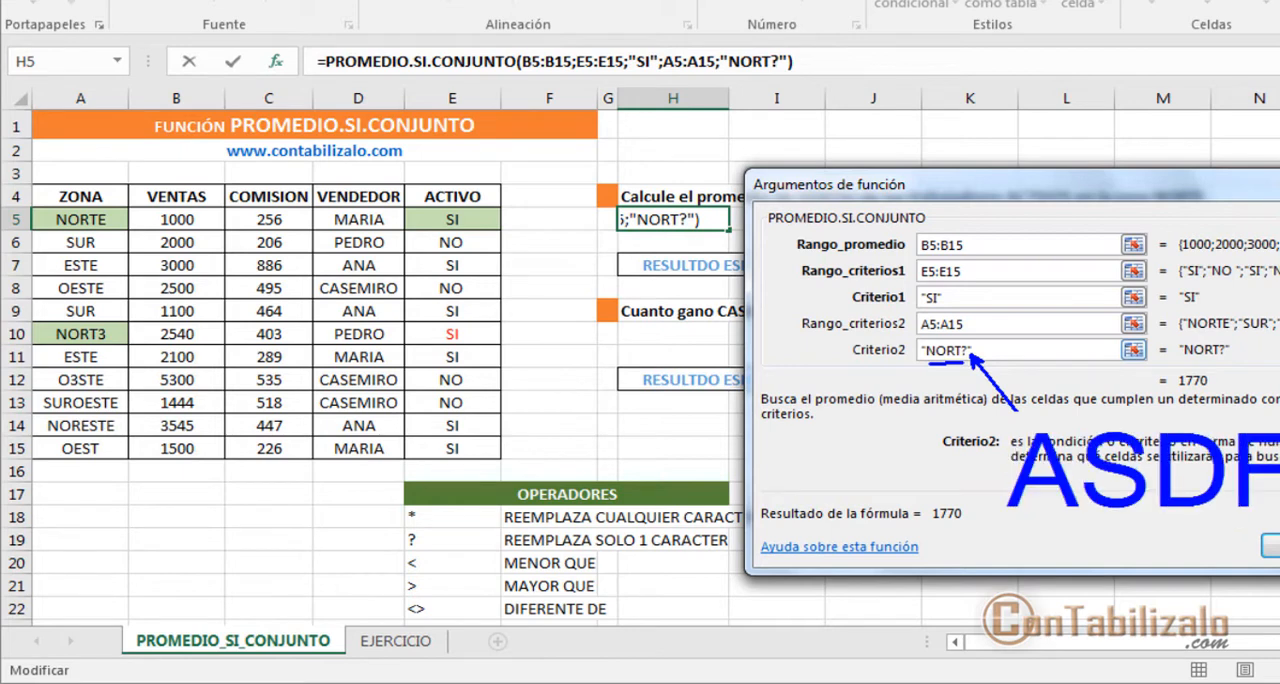
key("BackSpace")
key("BackSpace")
key("BackSpace")
key("BackSpace")
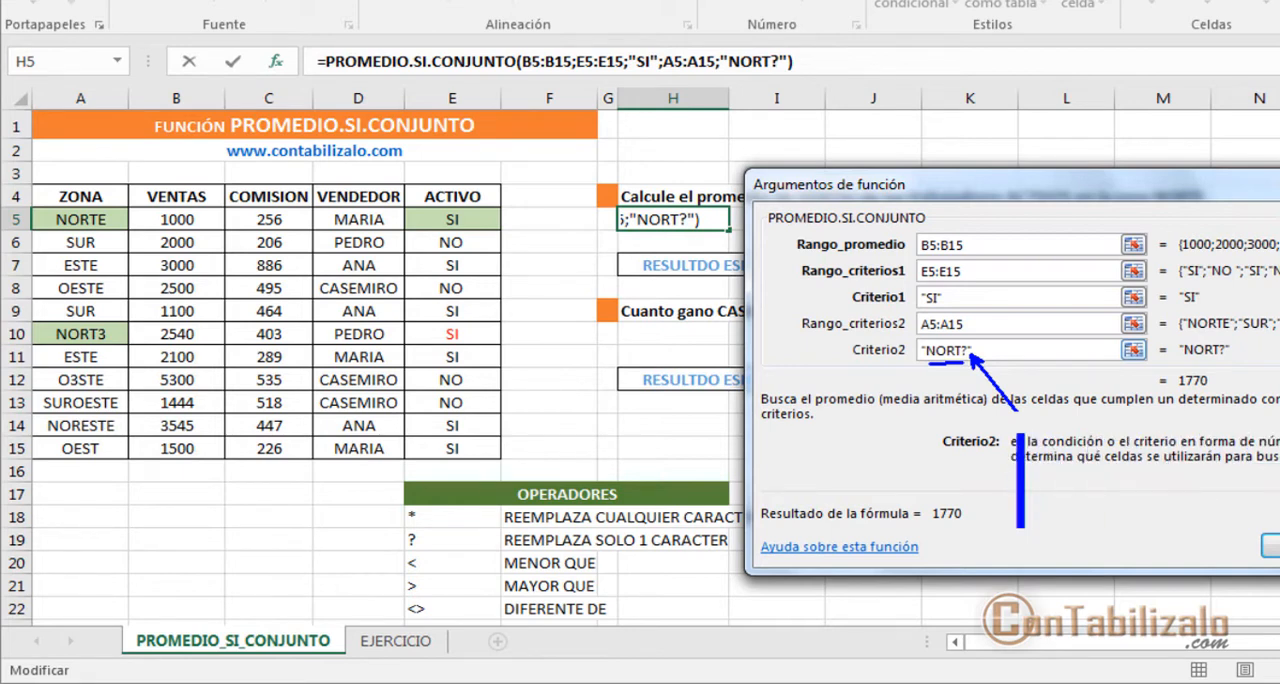
type("P")
key("BackSpace")
key("Escape")
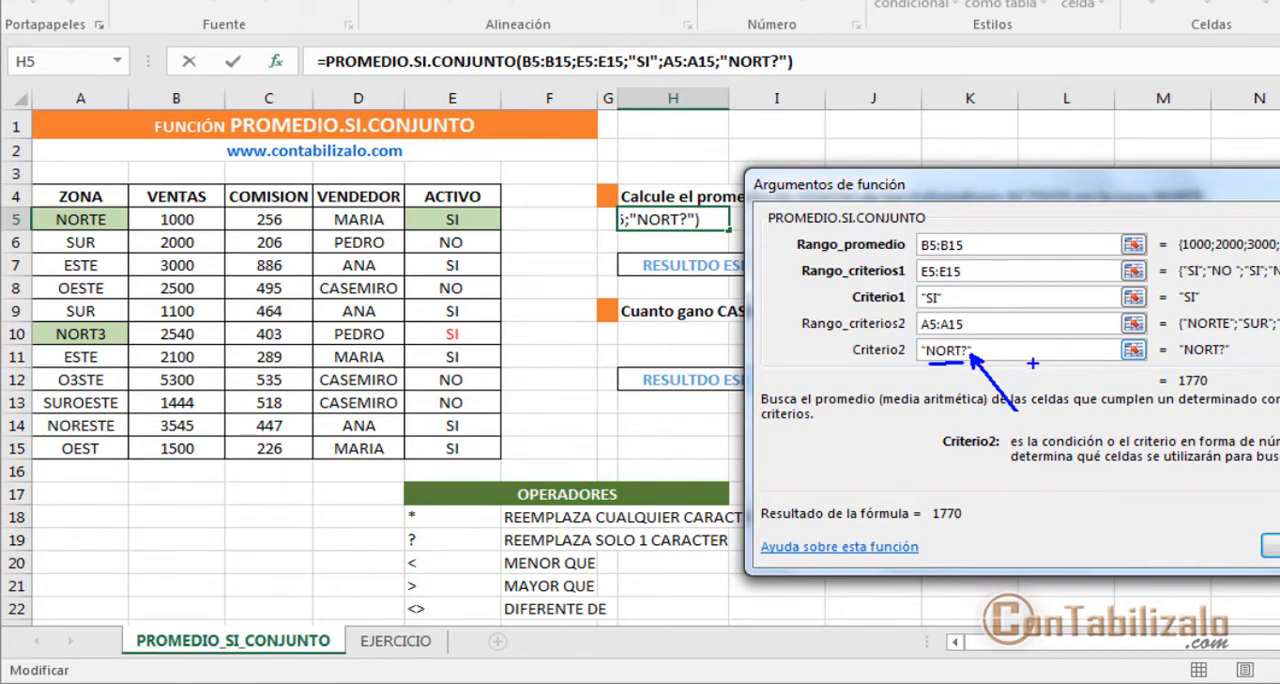
key("Escape")
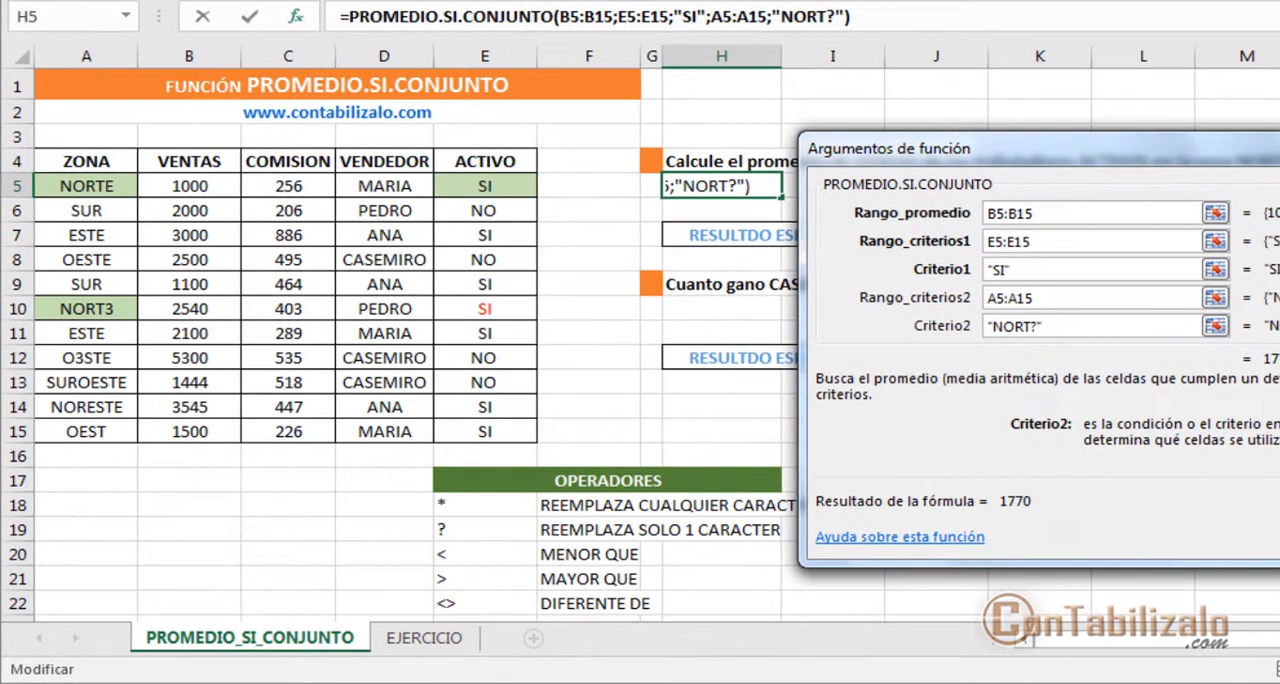
Step: Accept the edited PROMEDIO.SI.CONJUNTO formula in H5 and compare its result with the expected value in J7
key("Return")
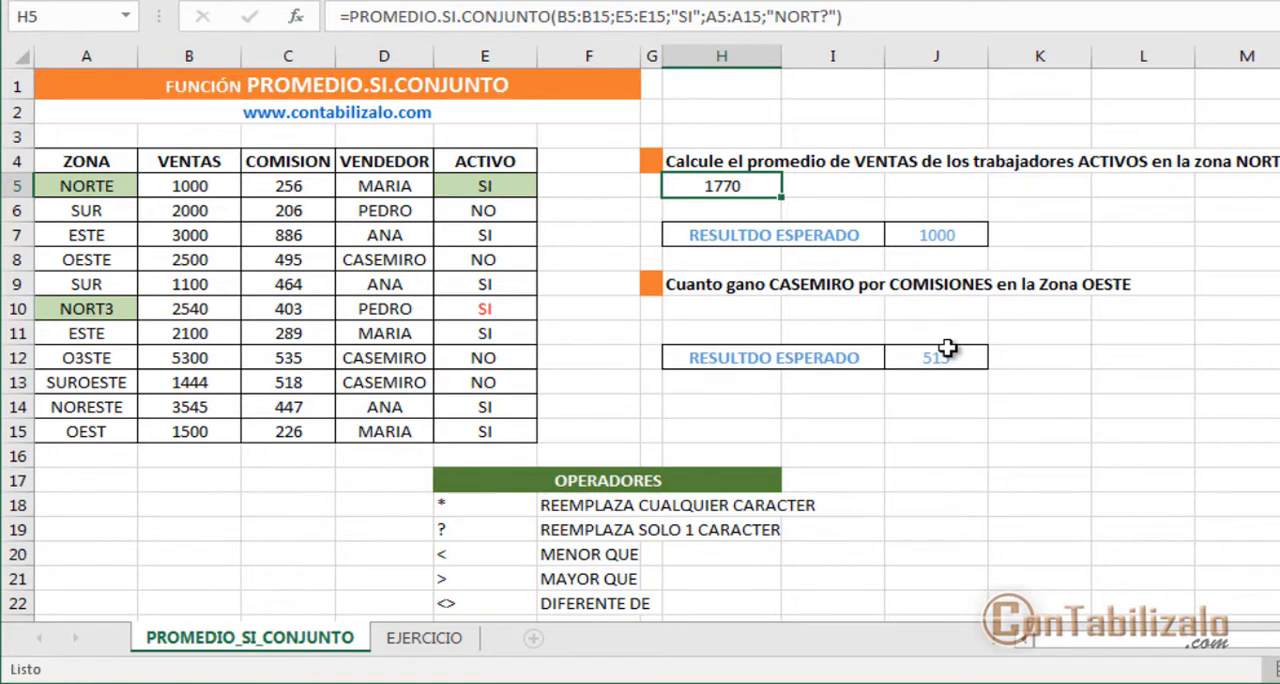
left_click_drag(674, 179, 916, 224)
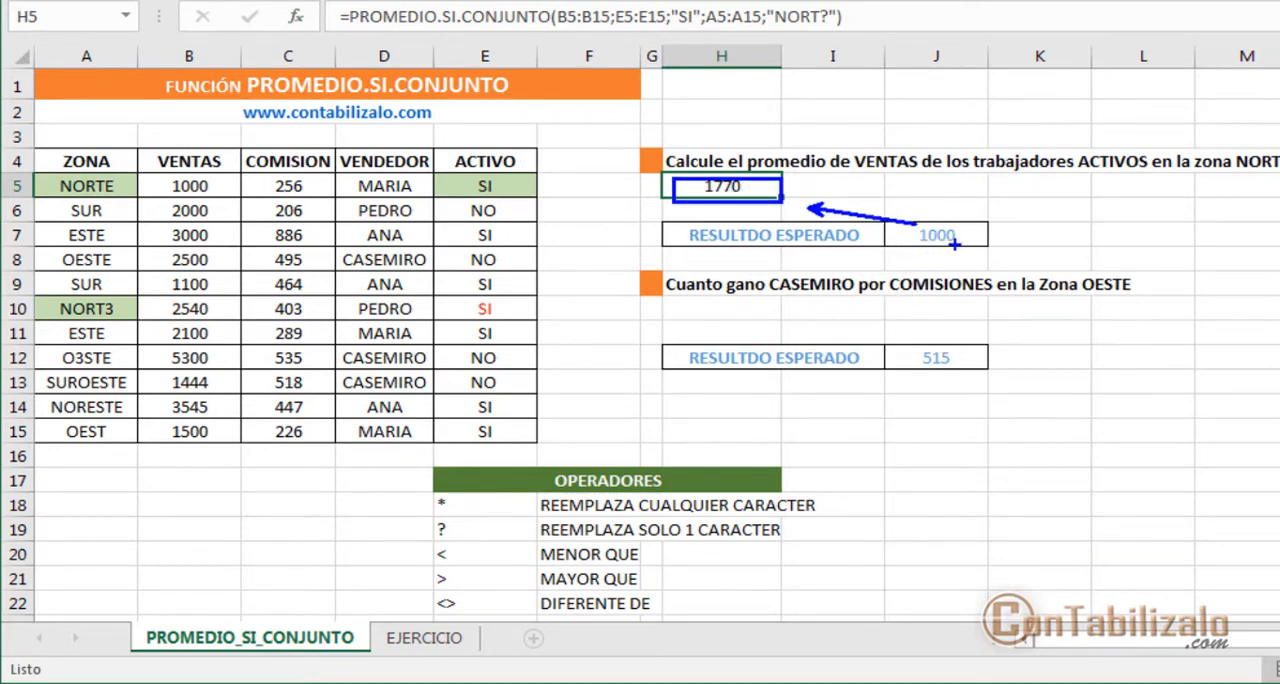
key("Escape")
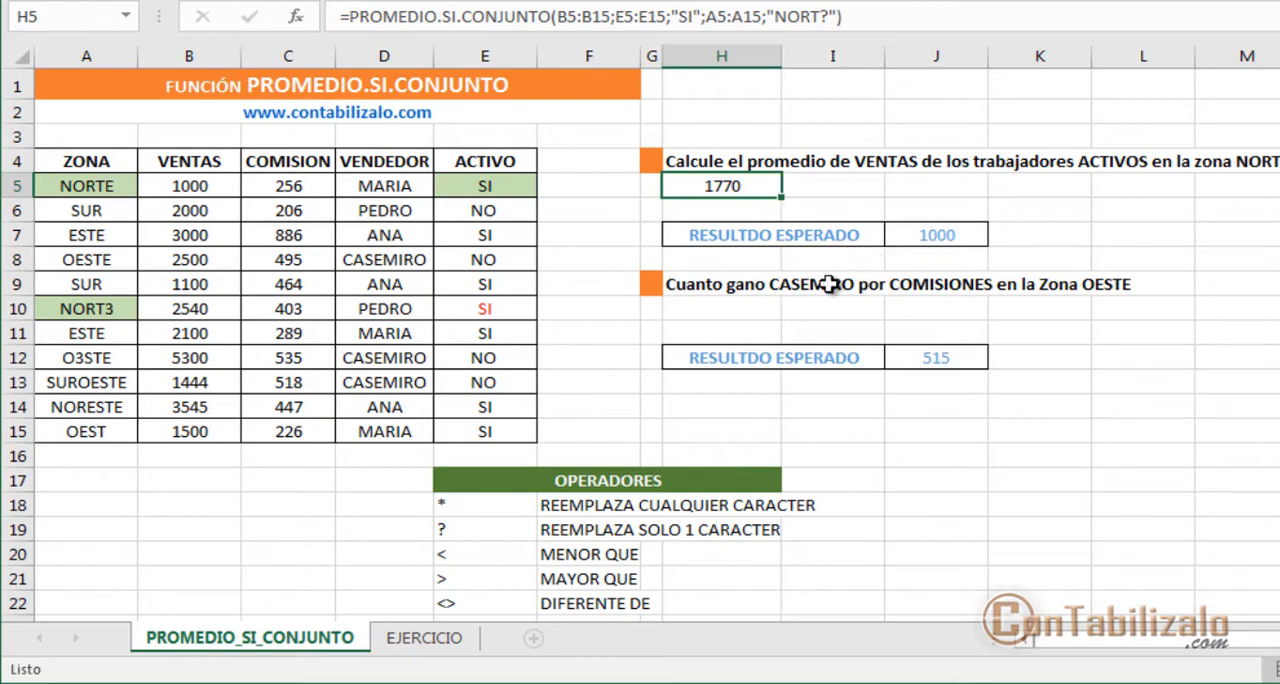
Step: Go to the second exercise in H9 about COMISIONES in the Zona OESTE and review its question and expected result
key("Down")
key("Down")
key("Down")
key("Down")
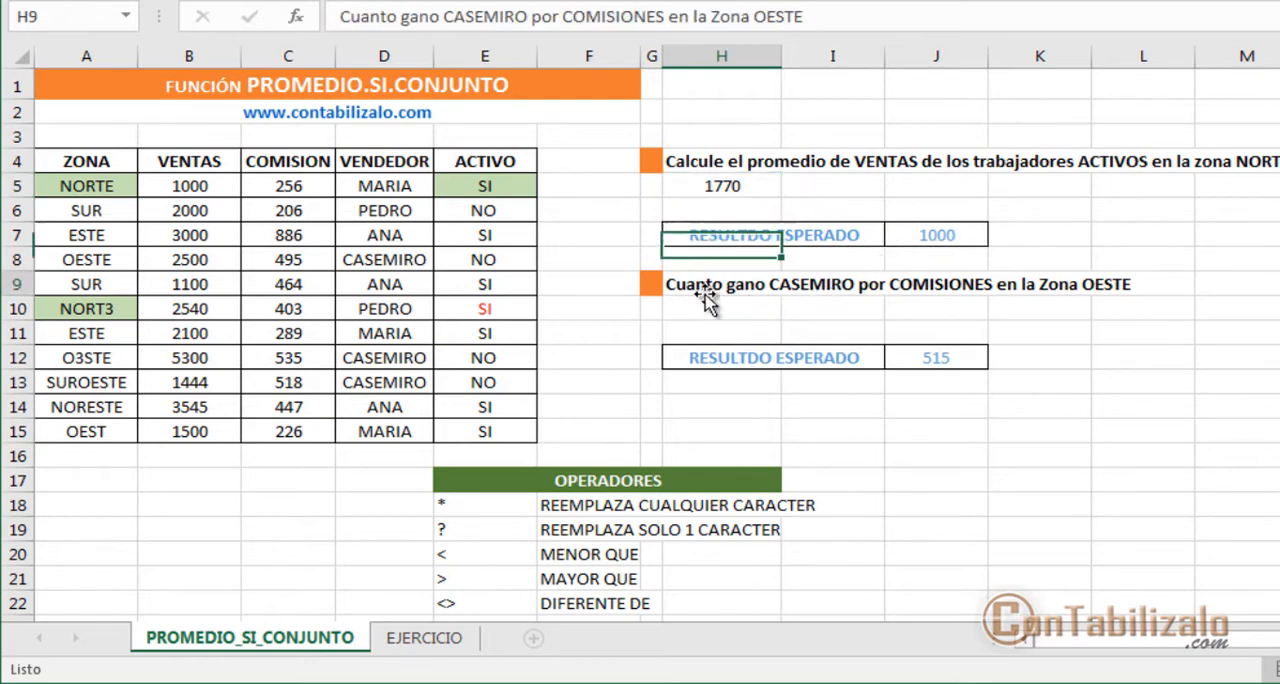
key("ctrl+2")
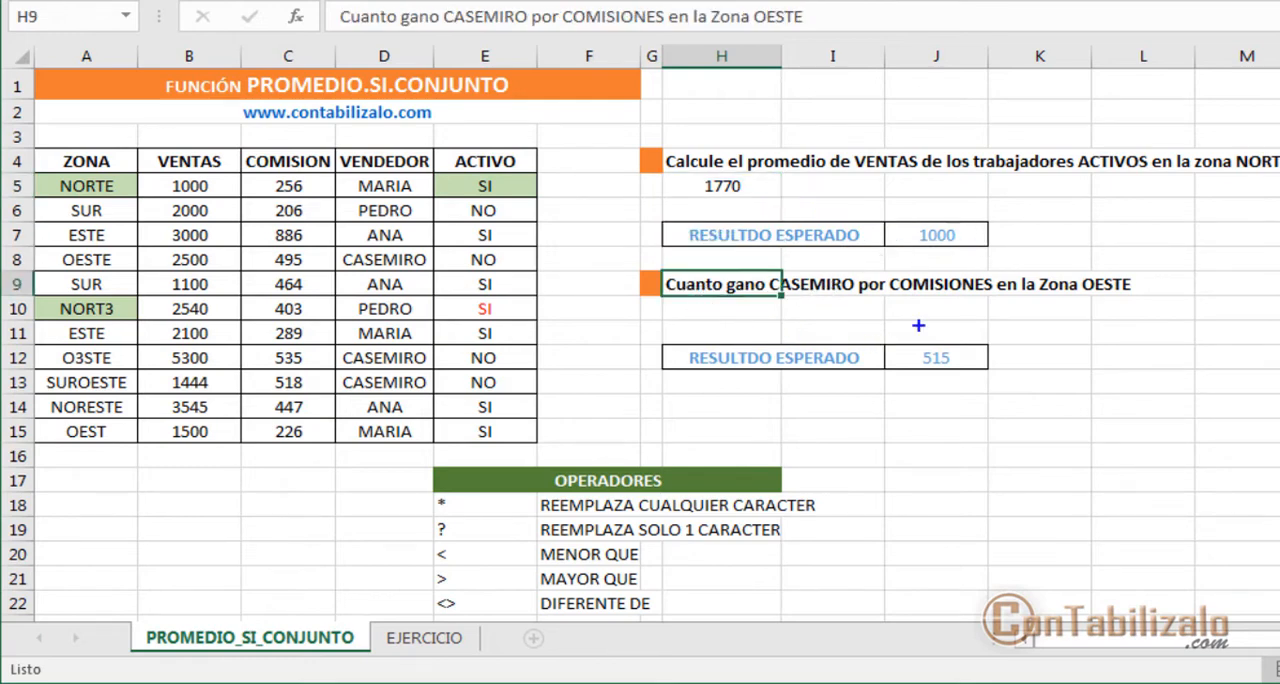
left_click_drag(950, 308, 996, 308)
key("ctrl+z")
left_click_drag(992, 352, 1090, 326)
key("Escape")
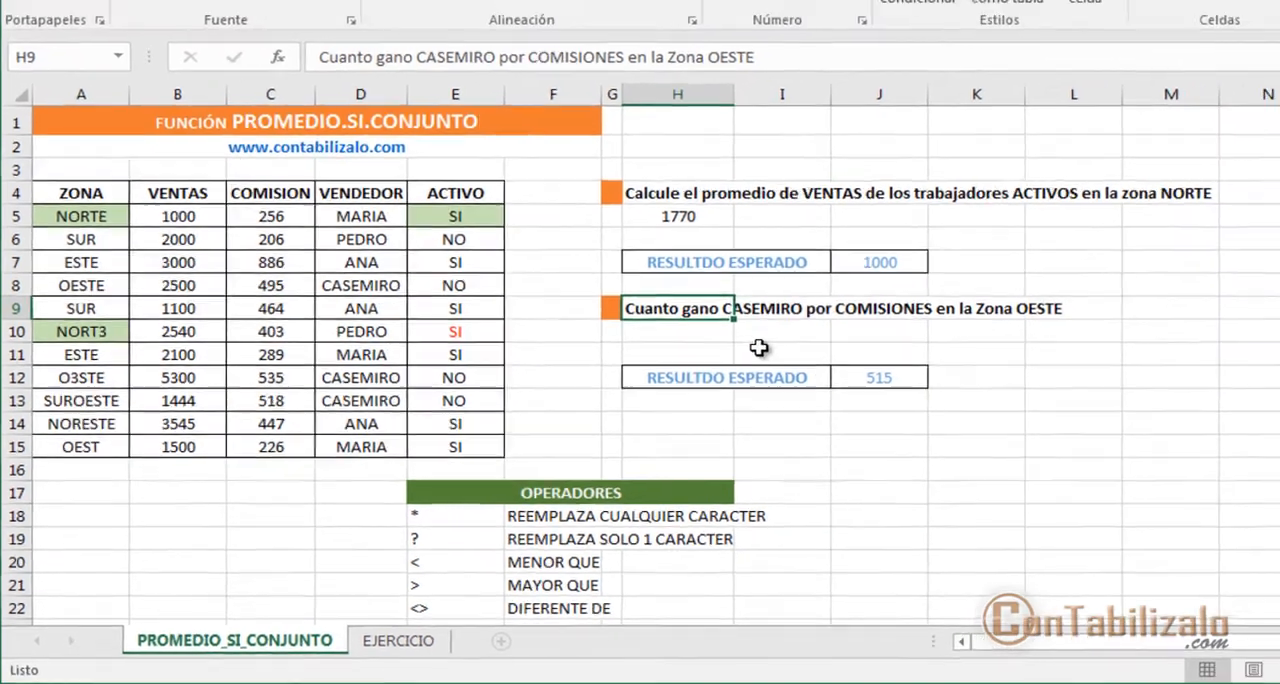
Step: Fill the VENDEDOR cells D8, D12 and D13, which hold the seller named in the H9 question, with light grey
left_click(738, 309)
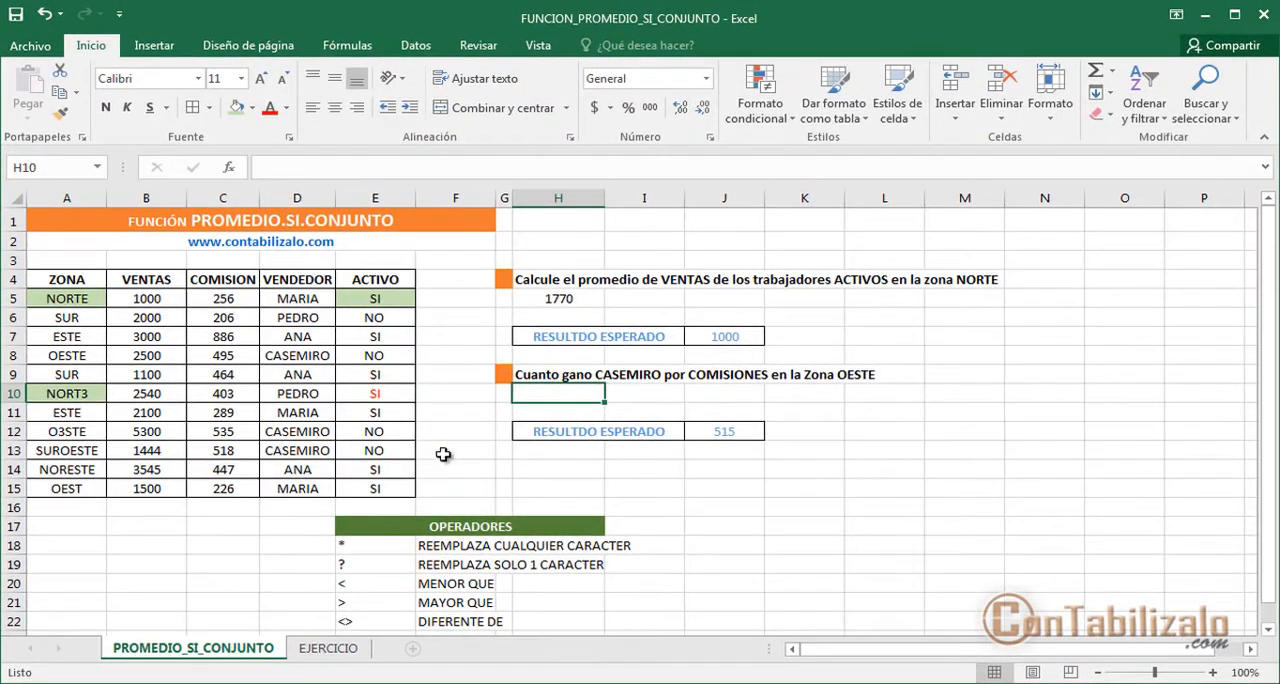
left_click(252, 108)
key("Escape")
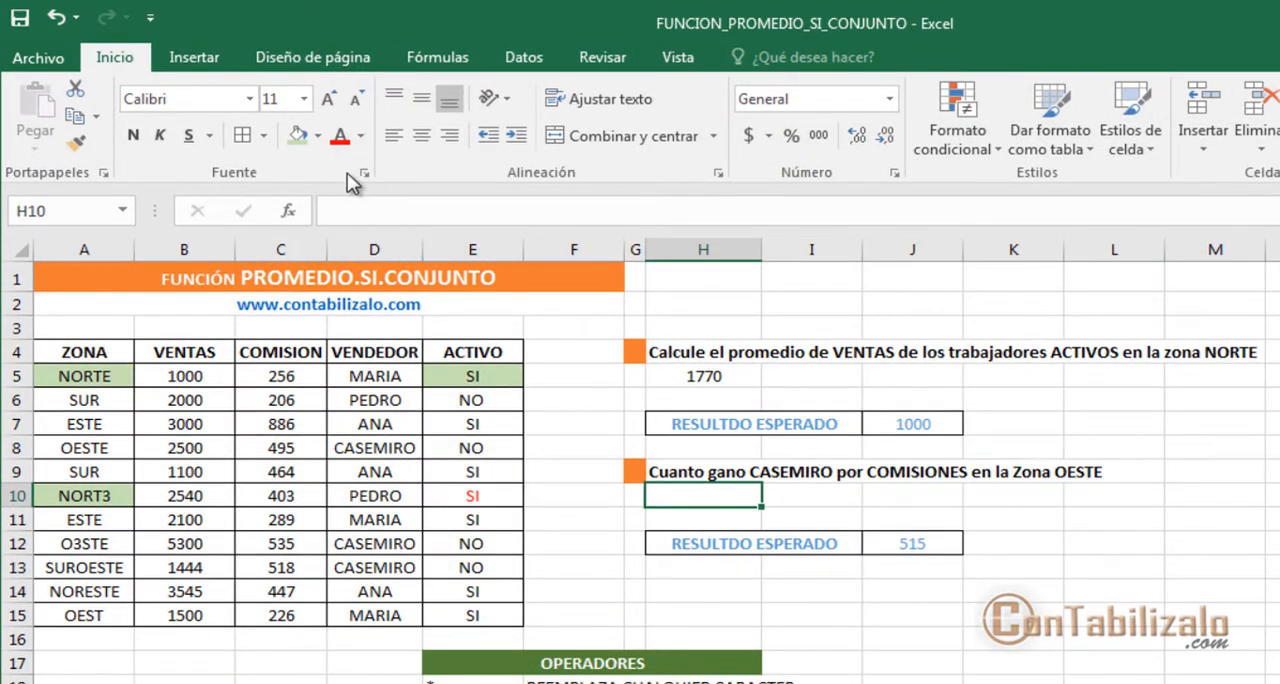
left_click(385, 445)
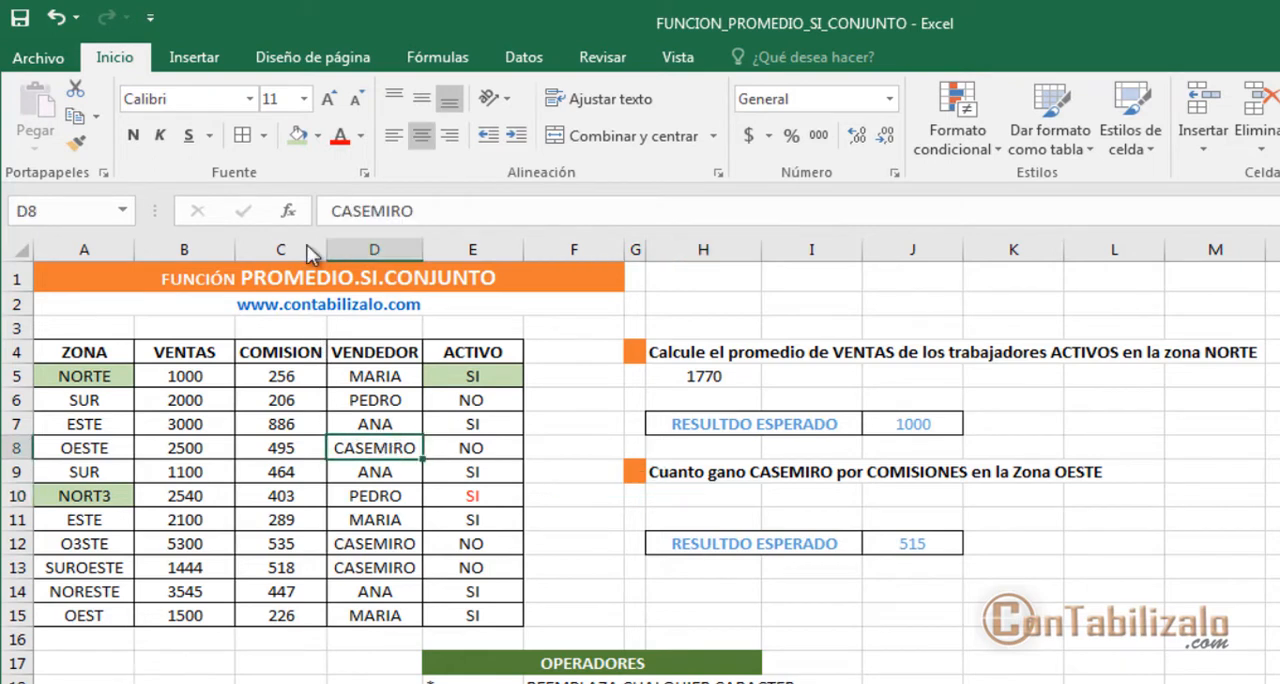
left_click(317, 135)
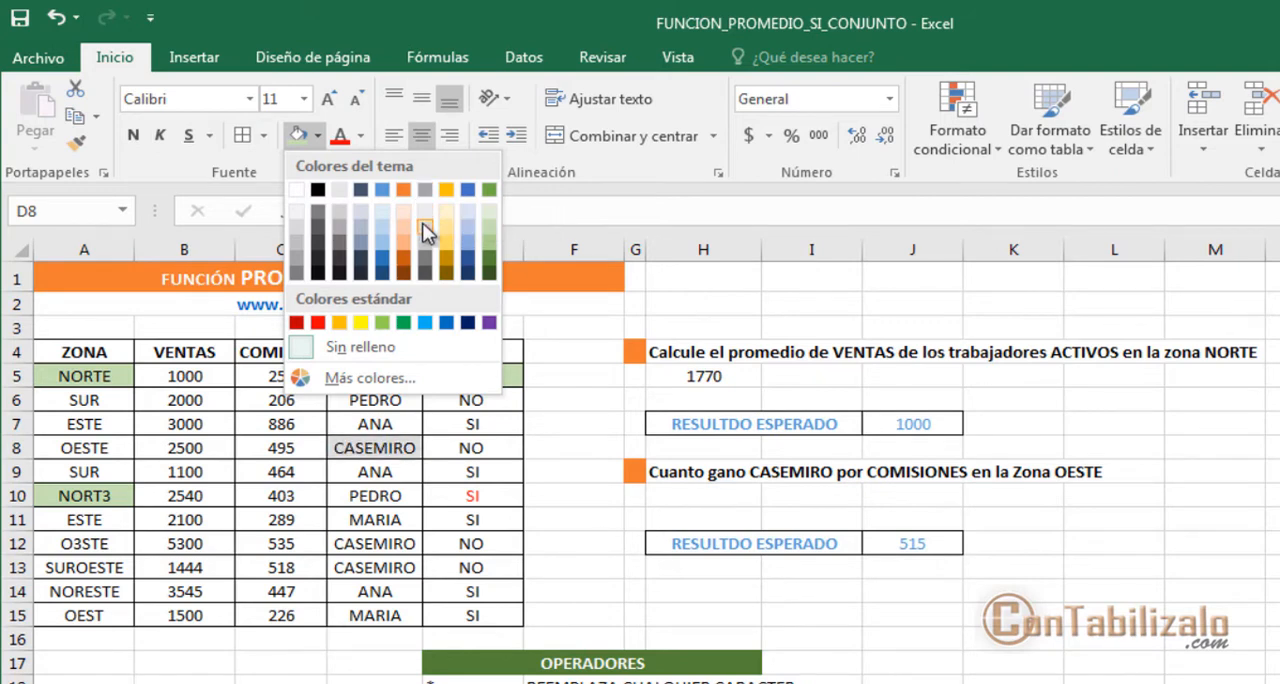
left_click(425, 224)
left_click_drag(390, 543, 400, 566)
left_click(299, 137)
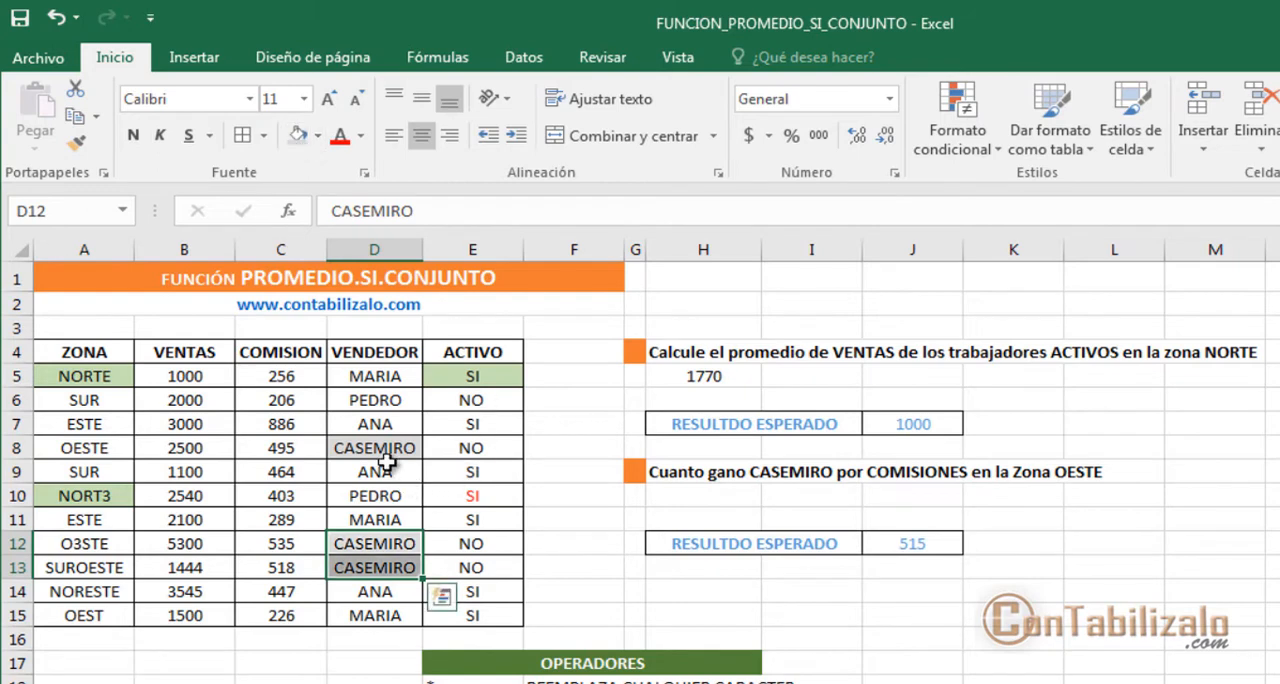
Step: Fill the ZONA cells OESTE in A8 and O3STE in A12 with the same light grey
left_click(385, 450)
left_click(95, 447)
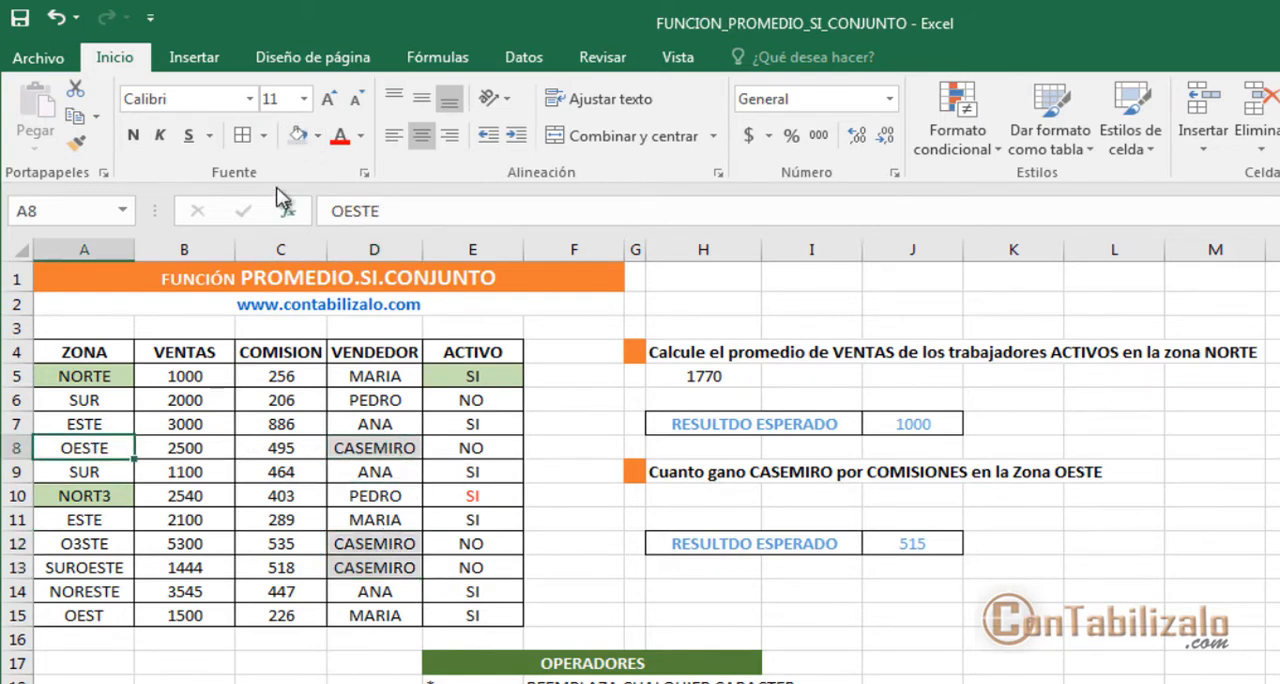
left_click(297, 137)
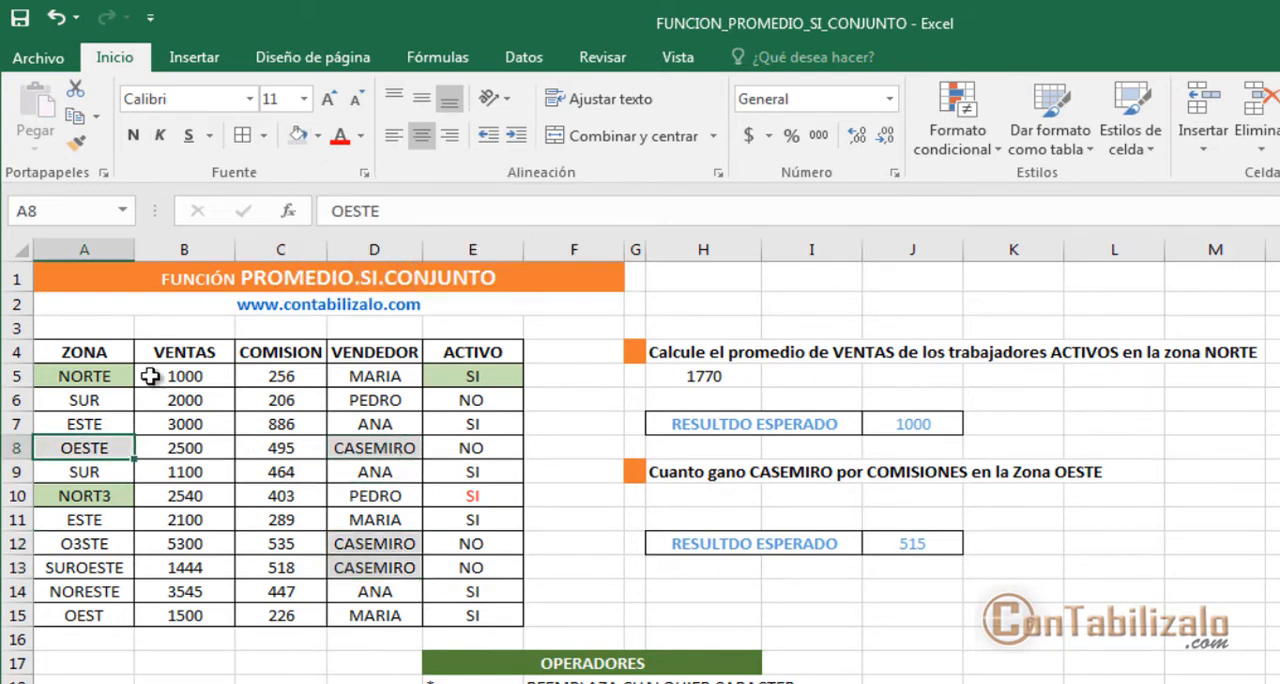
left_click(106, 542)
left_click(297, 137)
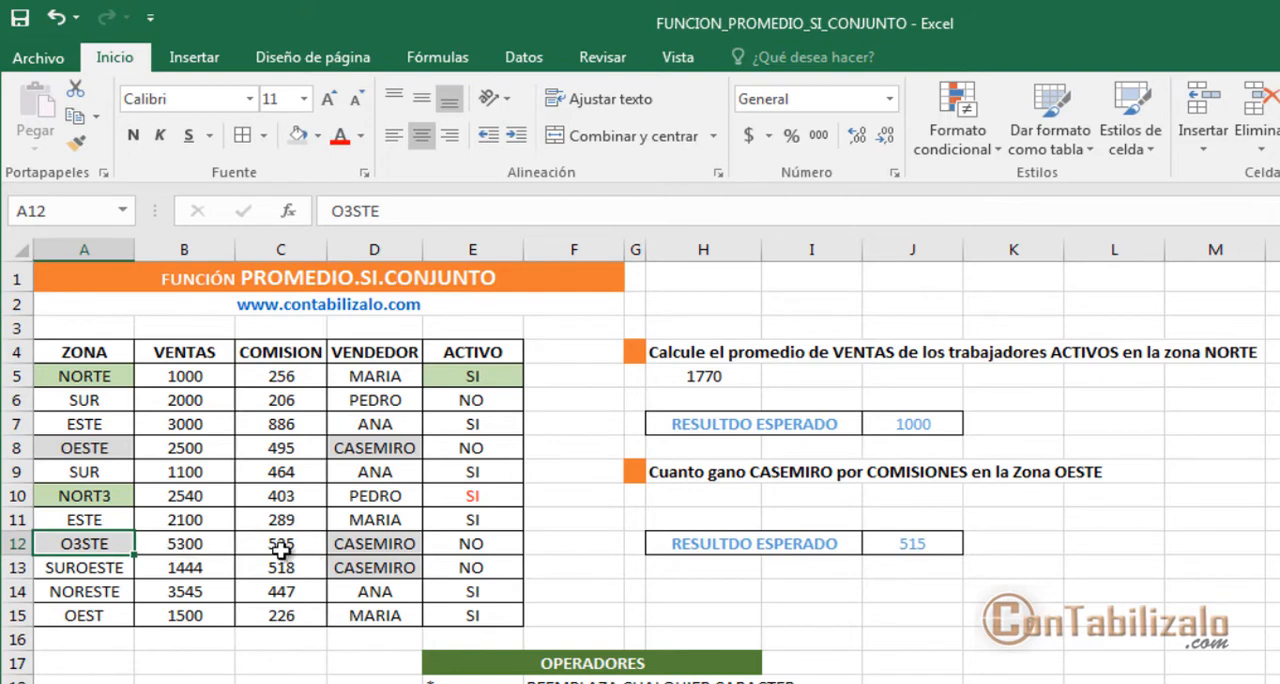
left_click_drag(32, 524, 424, 558)
left_click_drag(40, 430, 440, 460)
key("Escape")
Step: Check the expected result by entering =PROMEDIO(C8;C12) in H10, and clear the cell again
left_click(716, 495)
type("=PRO")
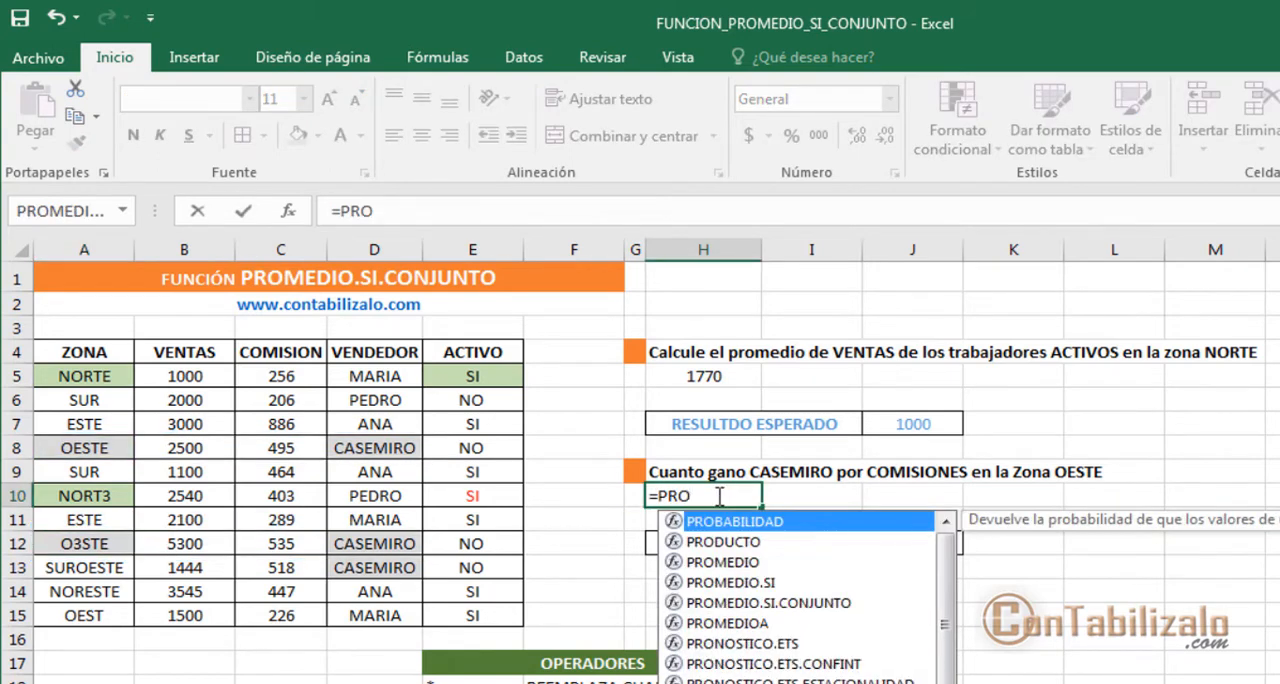
type("MEDIO(")
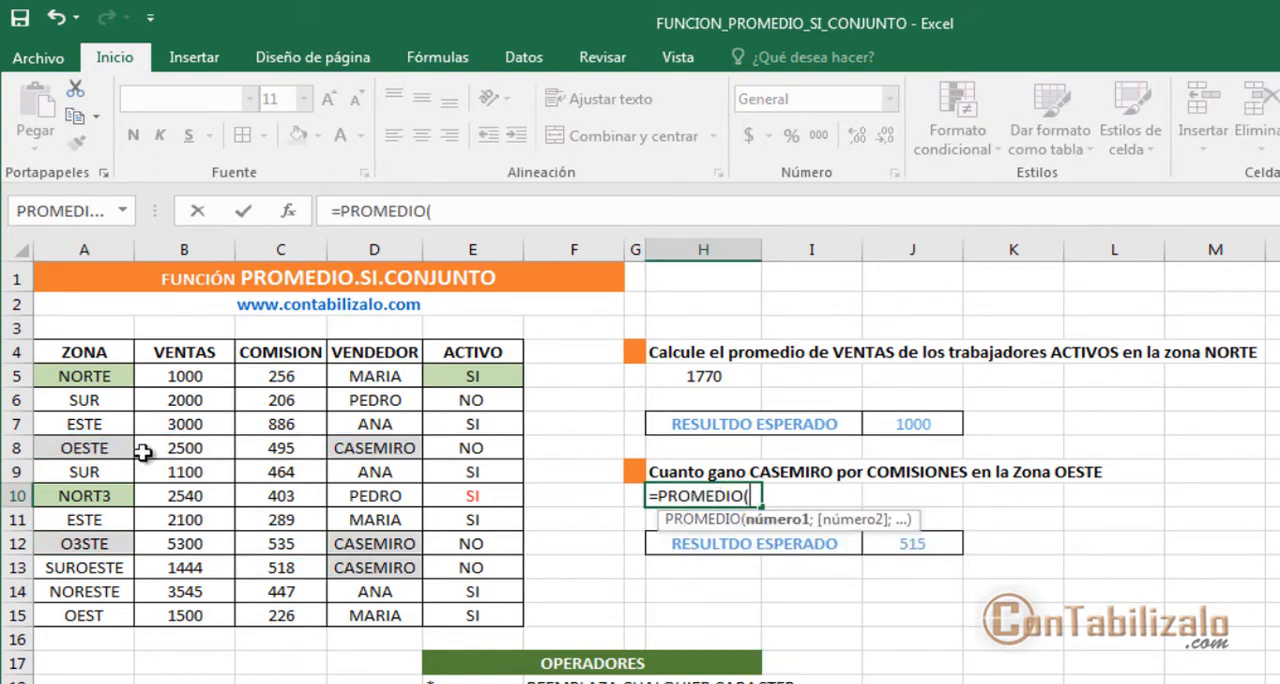
left_click(288, 452)
type(";")
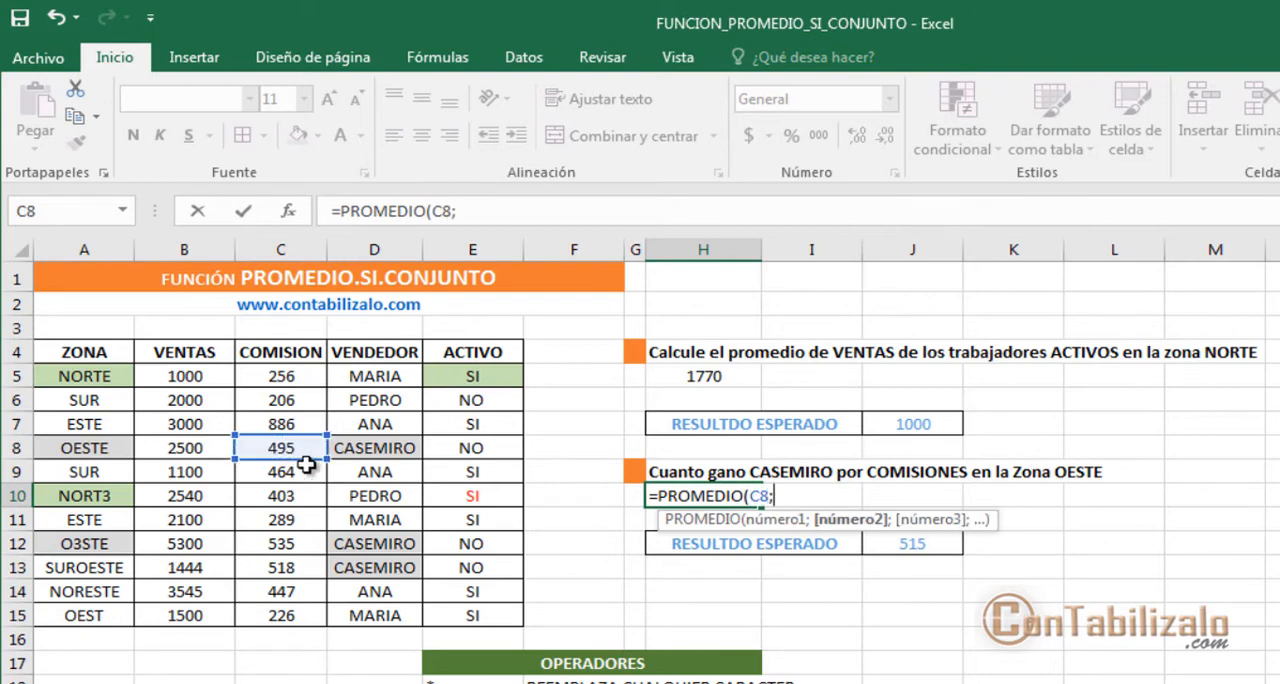
left_click(255, 542)
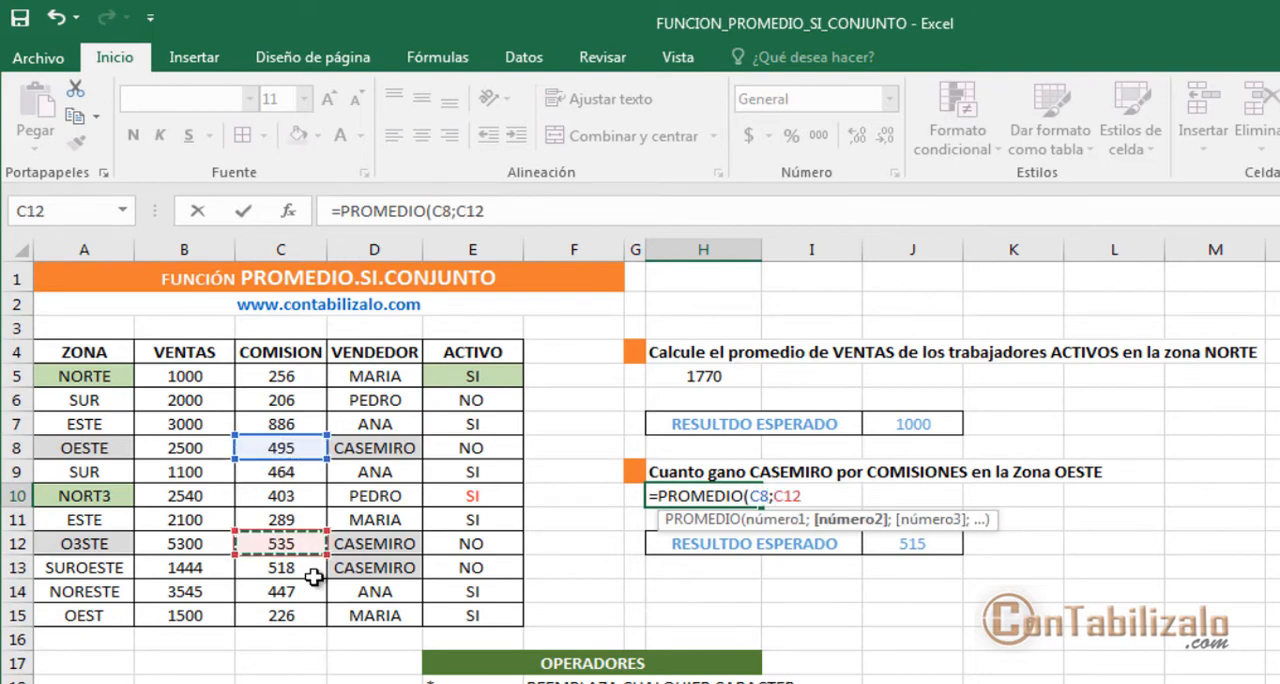
type(")")
key("Return")
key("Up")
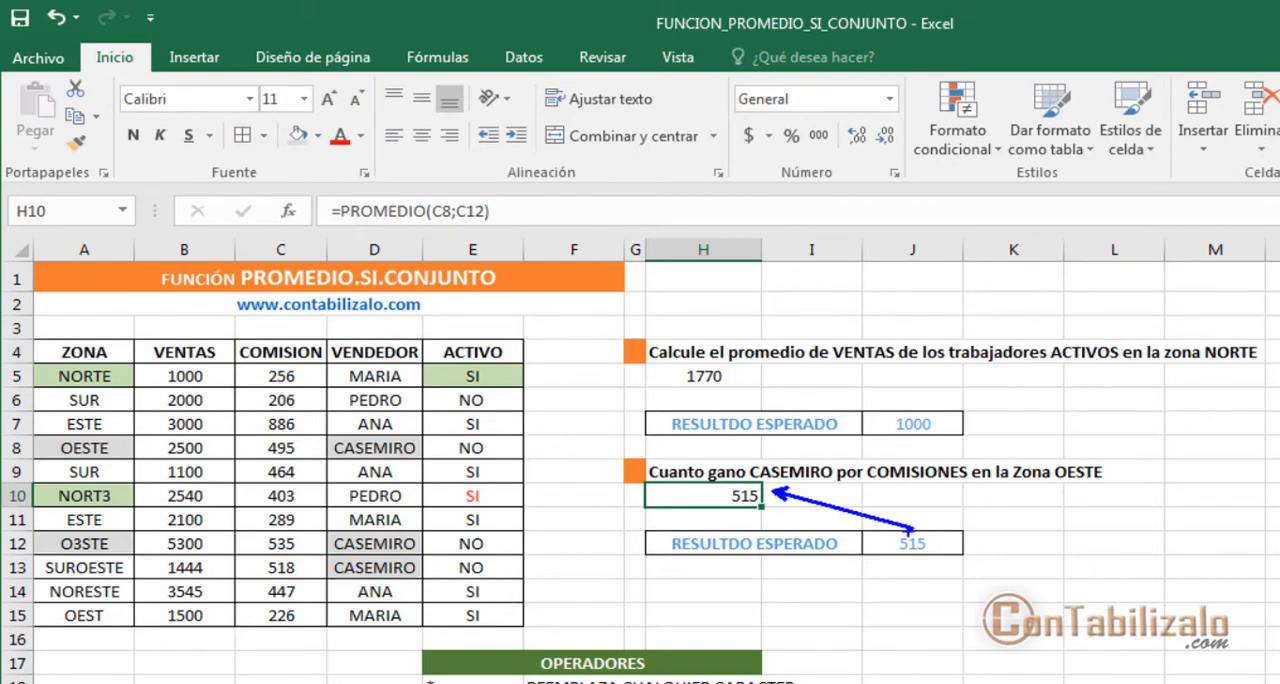
key("Delete")
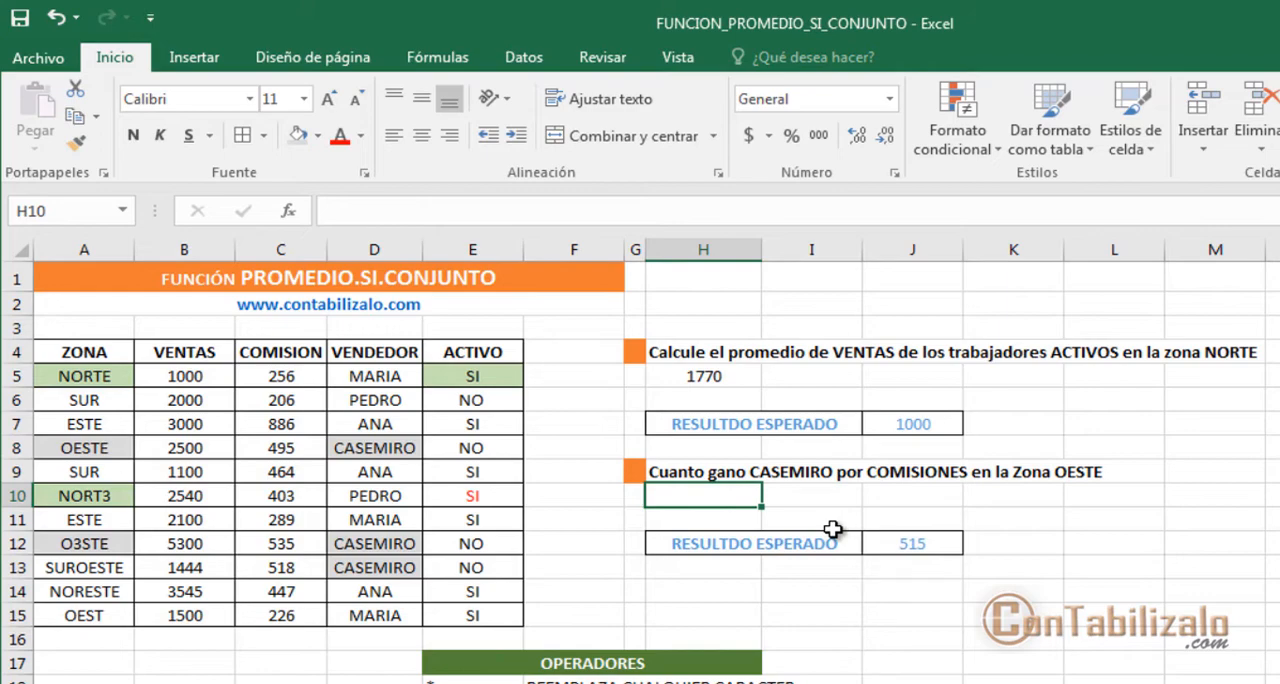
Step: Insert the PROMEDIO.SI.CONJUNTO function in H10 with C5:C15 as its Rango_promedio
left_click(288, 211)
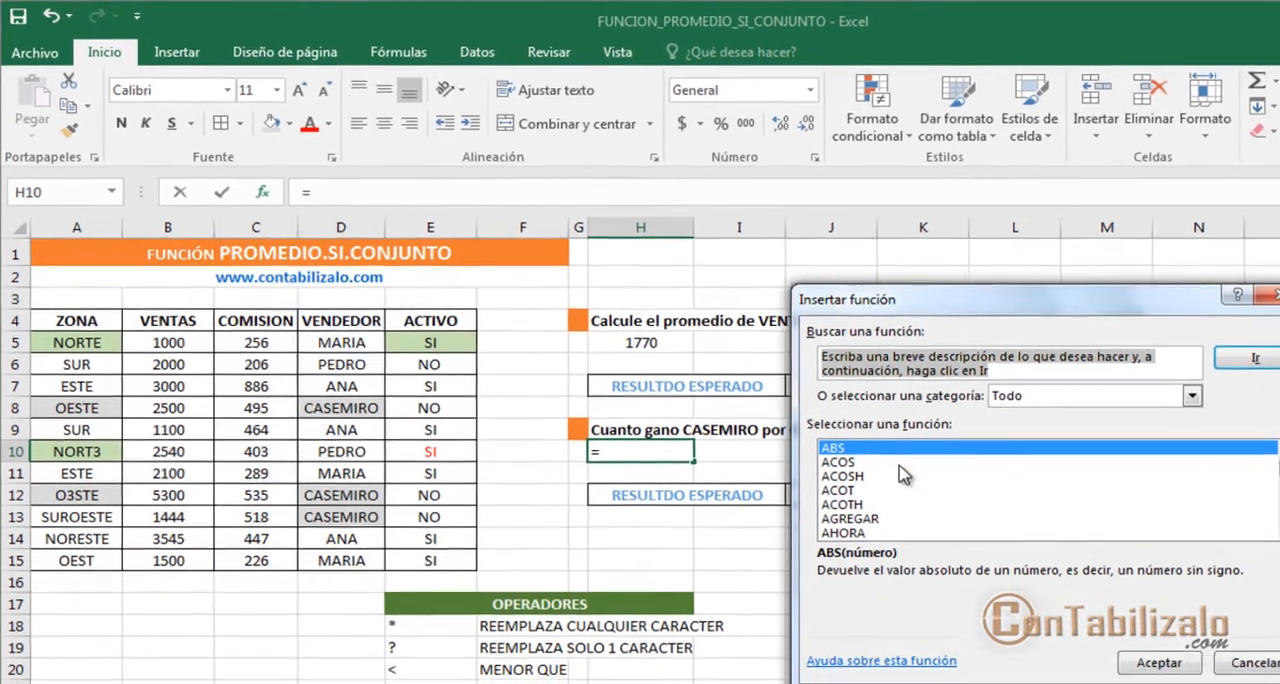
left_click(899, 463)
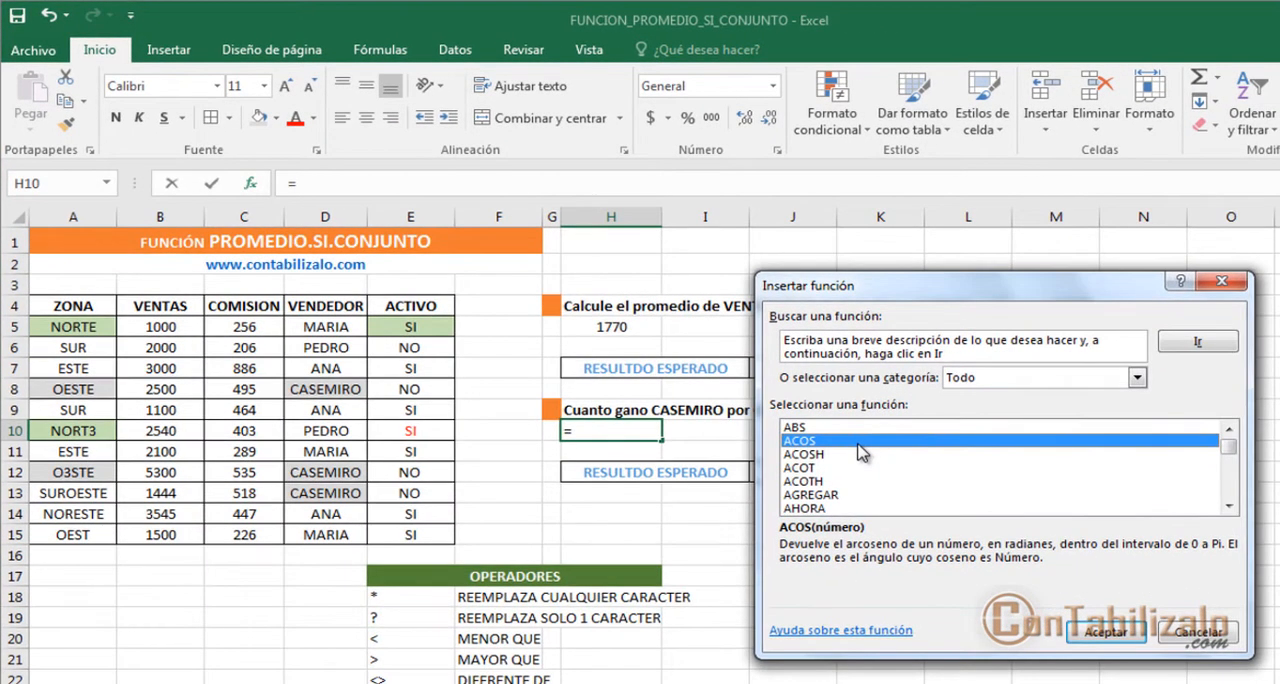
type("pro")
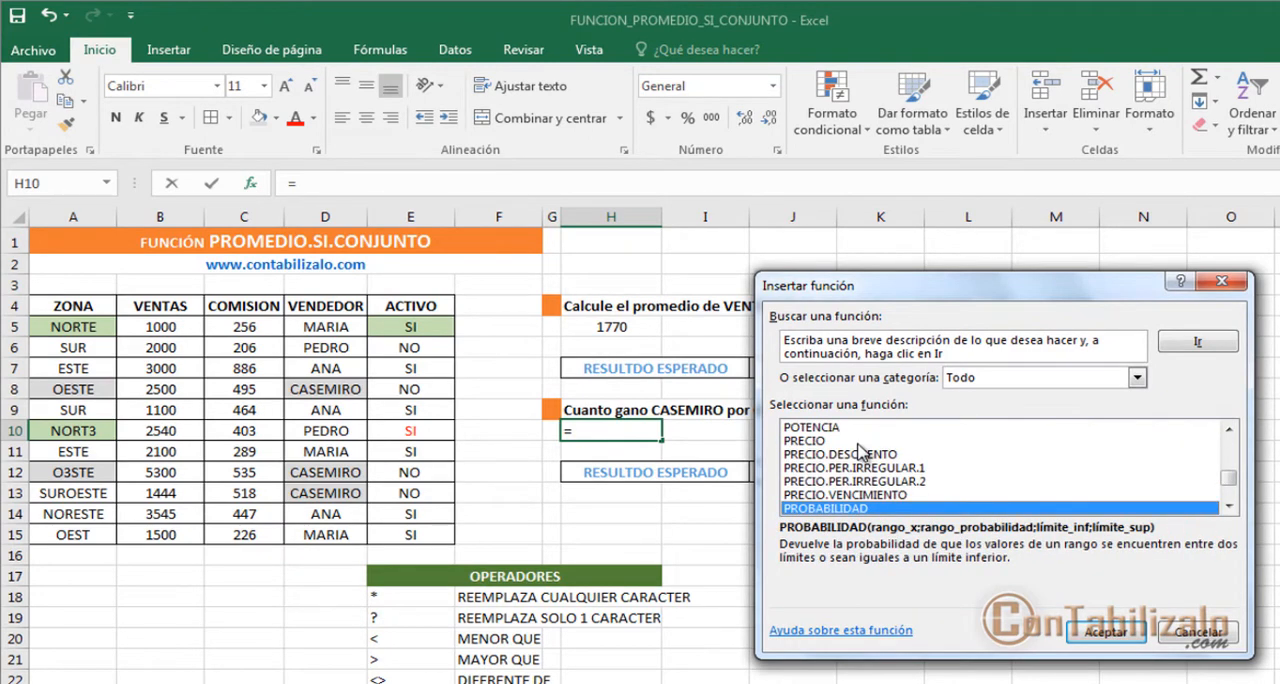
key("Up")
key("Down")
key("Down")
key("Down")
key("Down")
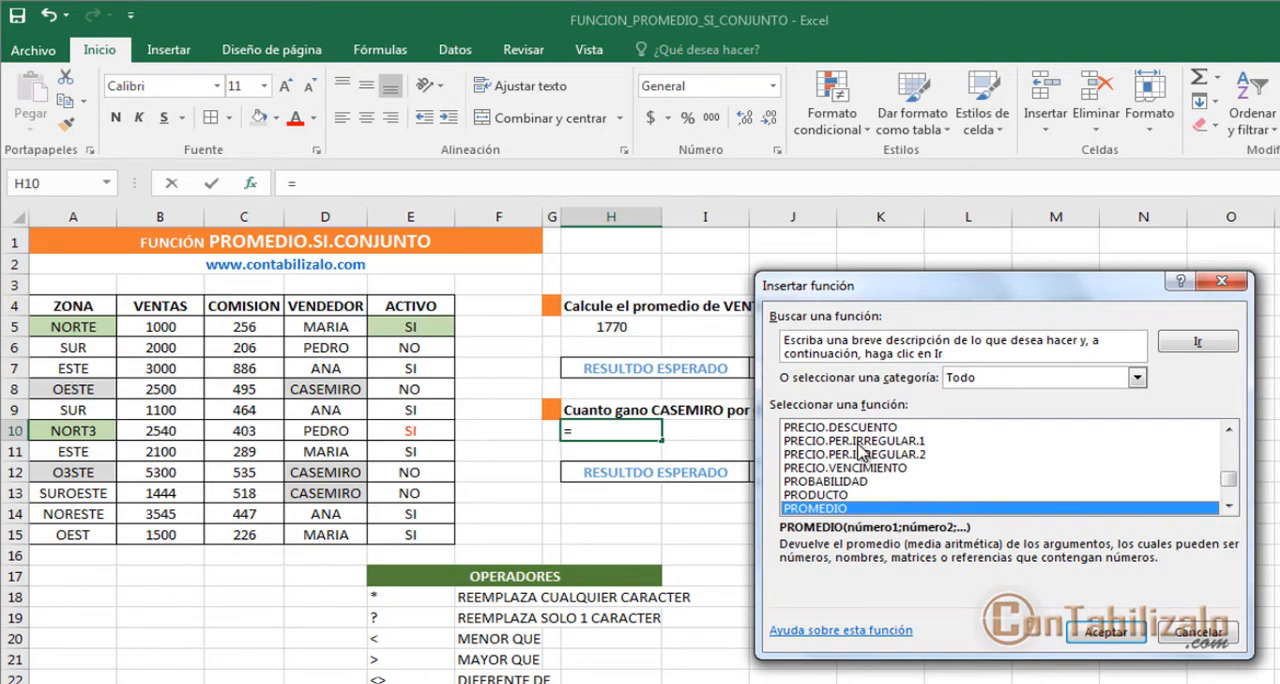
key("Down")
key("Down")
left_click(1095, 638)
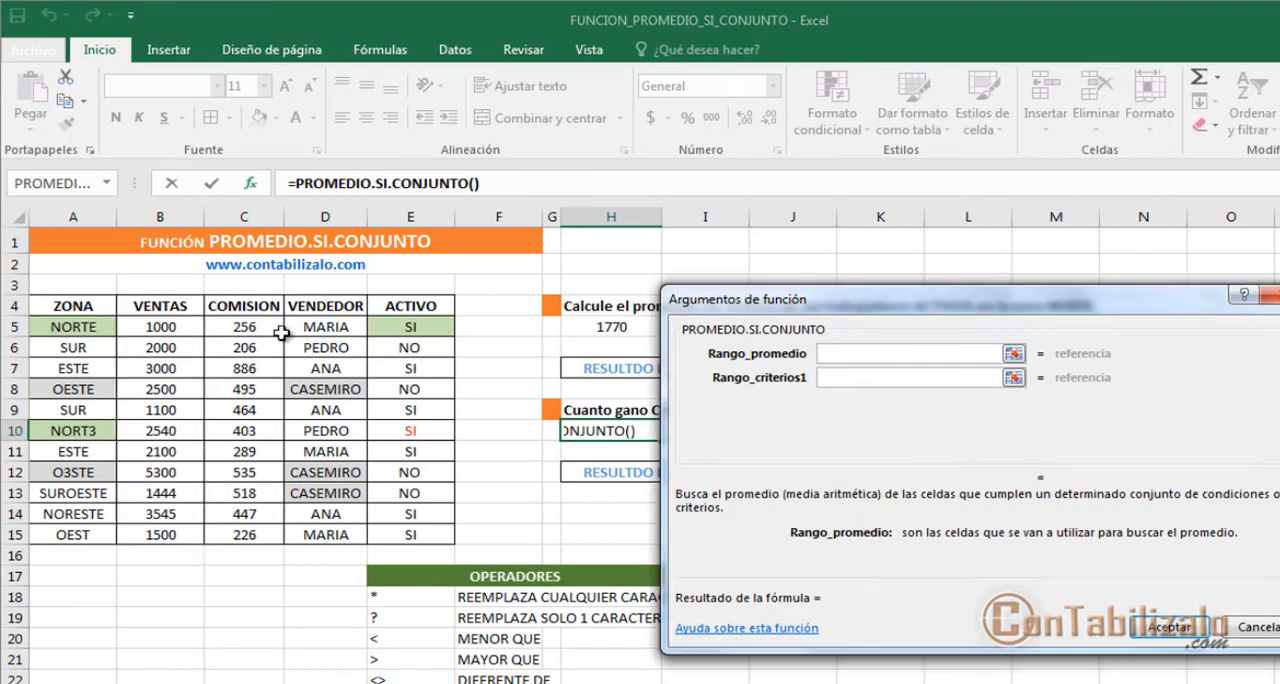
left_click_drag(244, 327, 245, 533)
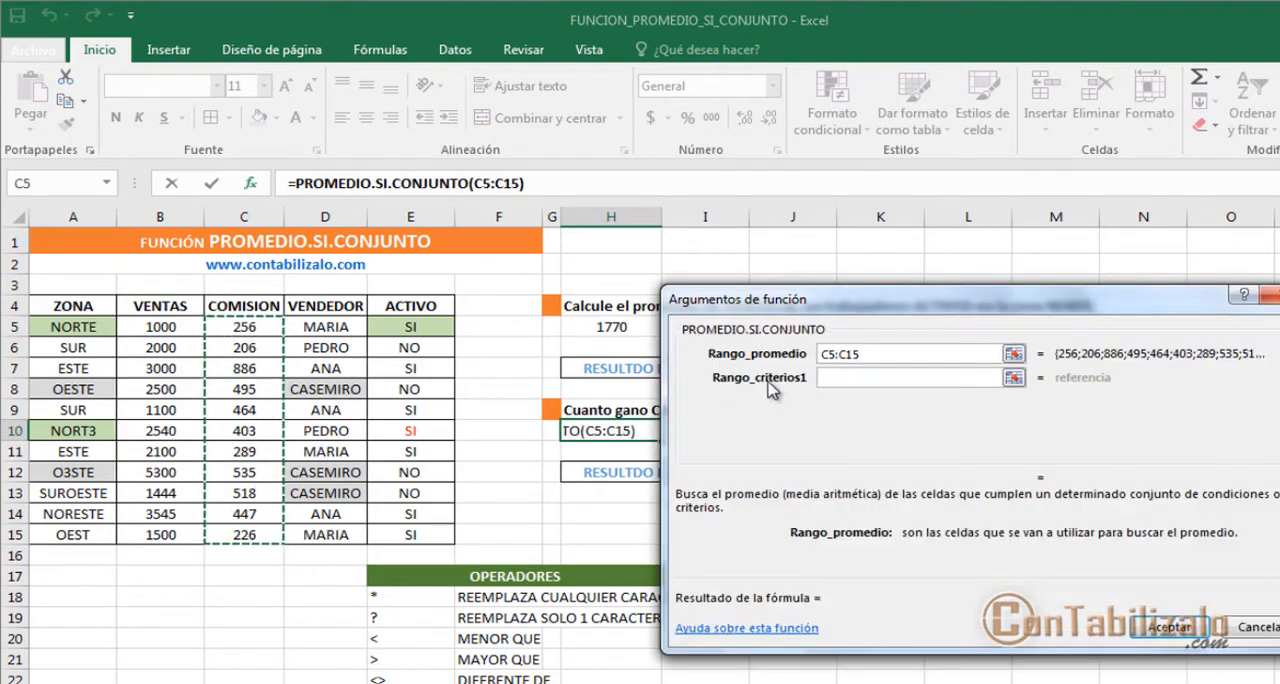
Step: Set Rango_criterios1 to the VENDEDOR range D5:D15 and Criterio1 to the seller's name from the H9 question
left_click(850, 379)
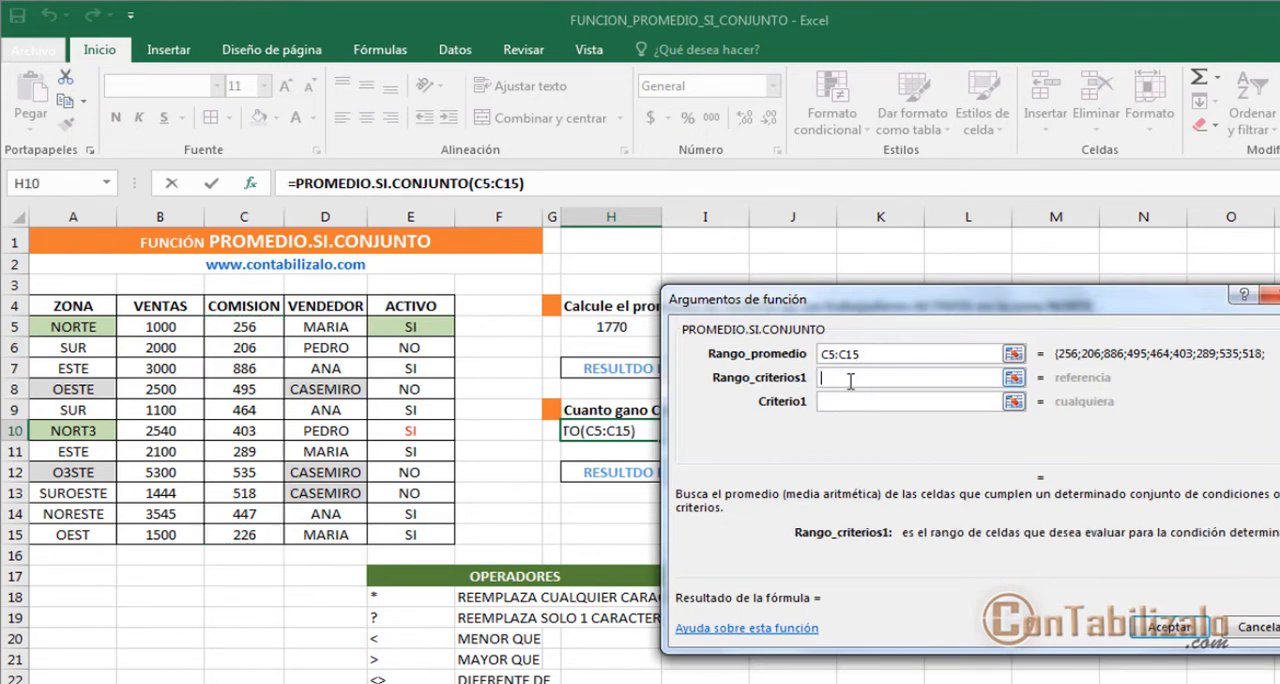
left_click_drag(910, 310, 815, 453)
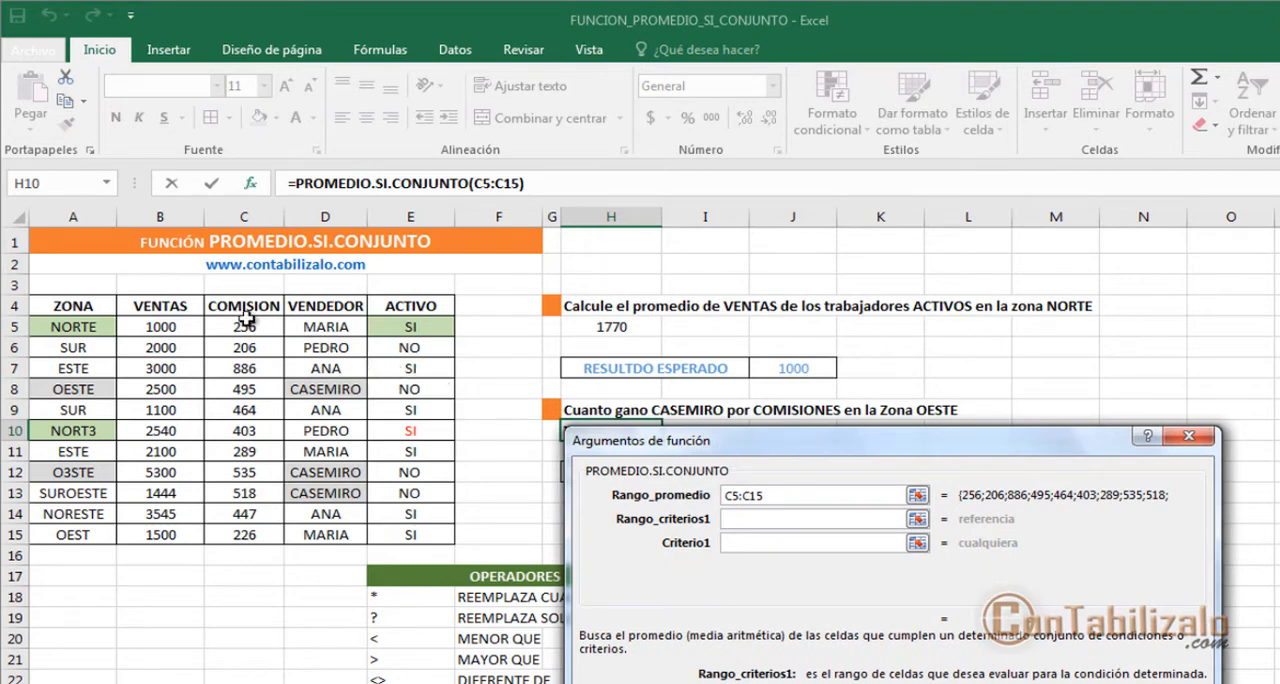
left_click_drag(320, 318, 330, 540)
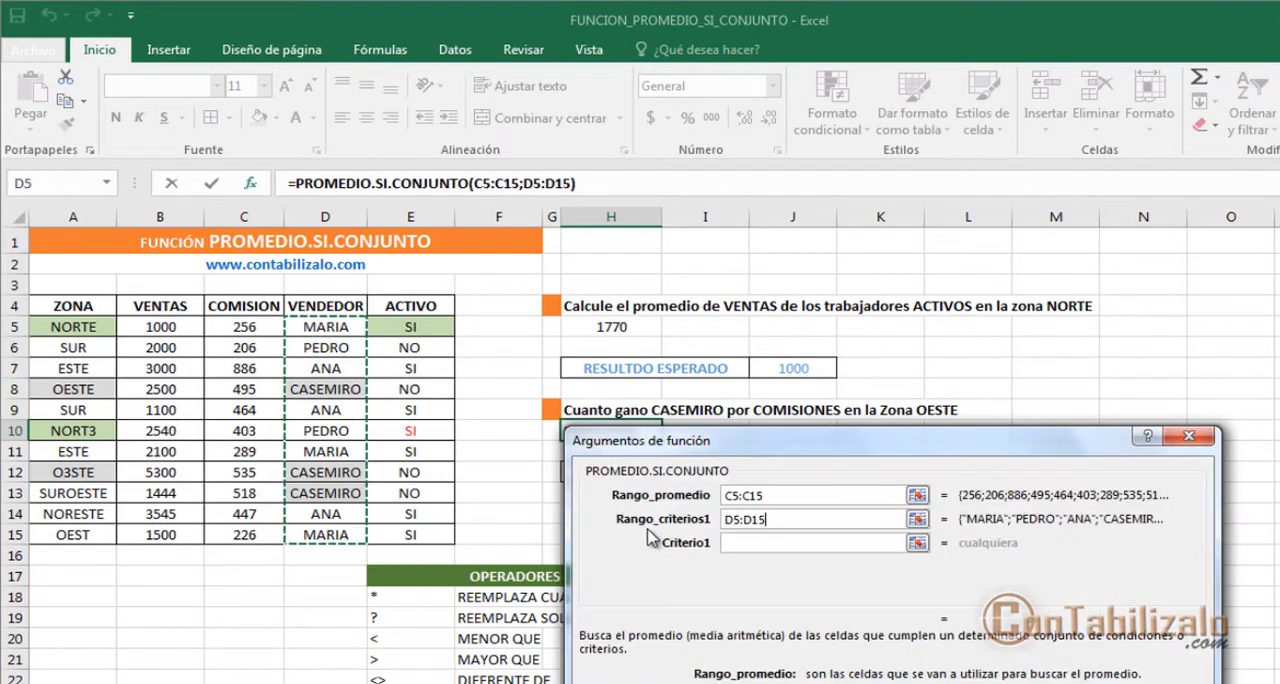
left_click(780, 544)
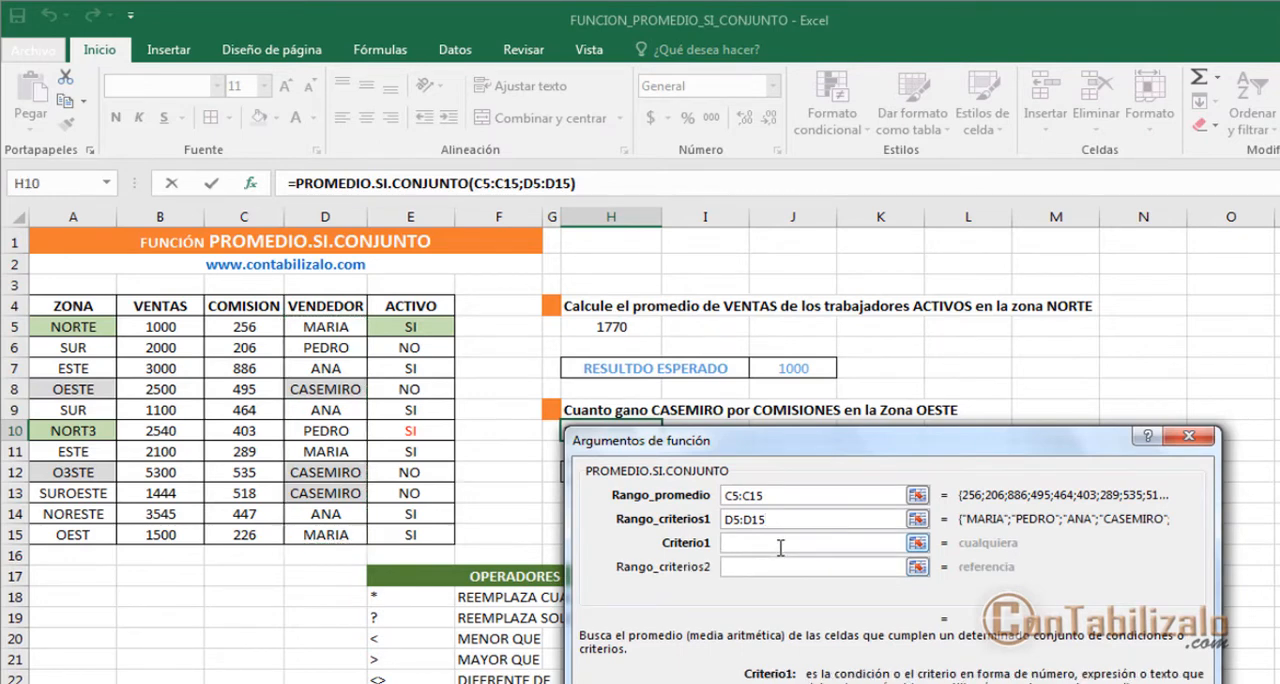
type("CASEMIRO")
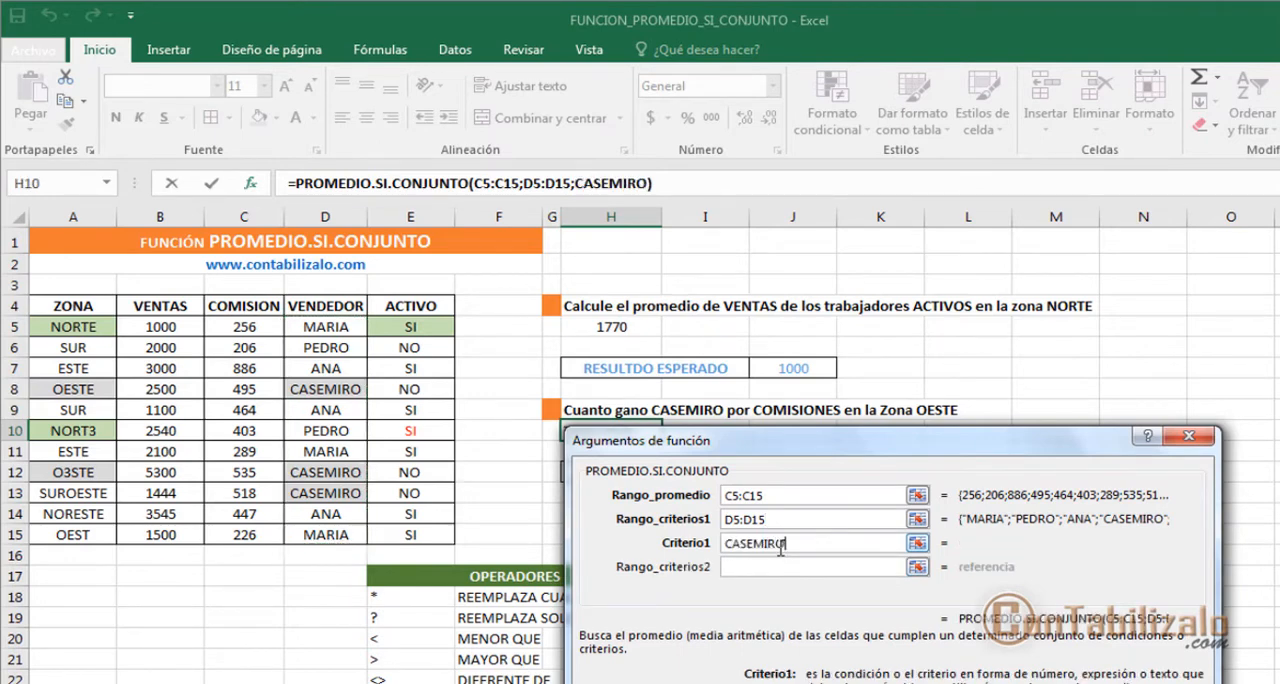
key("Tab")
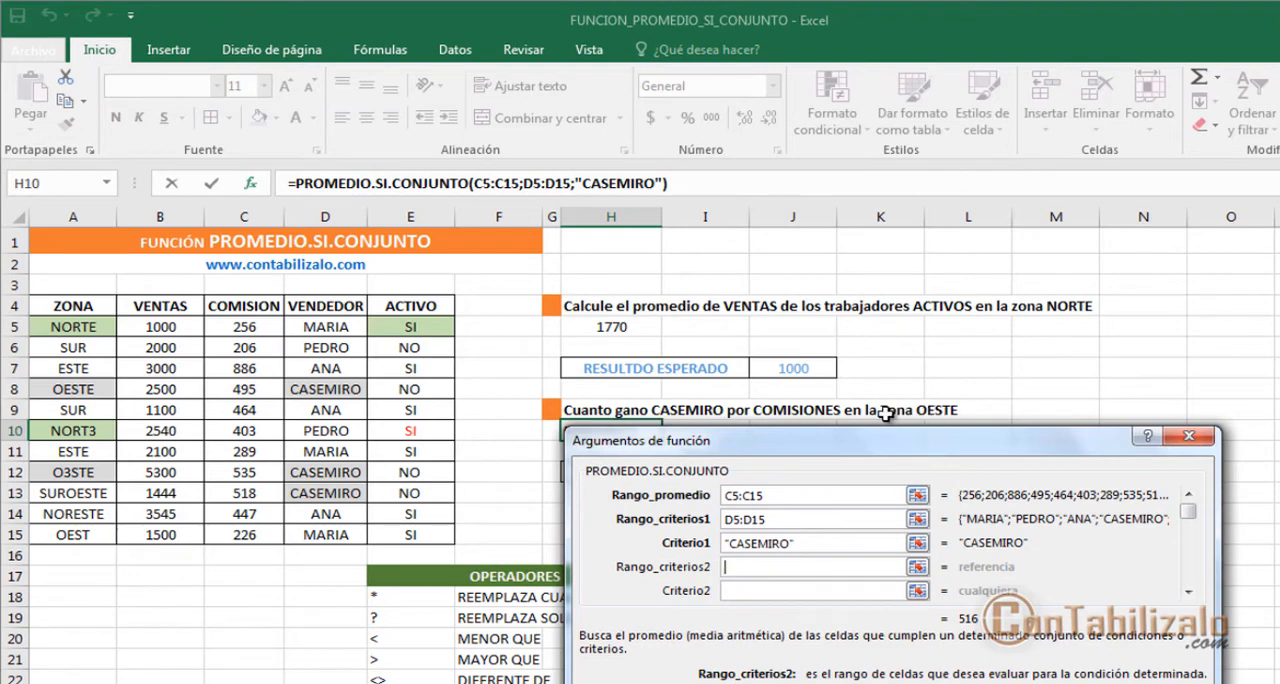
Step: Set Rango_criterios2 to the ZONA range A5:A15 and Criterio2 to OESTE, and accept the formula in H10
left_click_drag(86, 327, 95, 535)
left_click(778, 591)
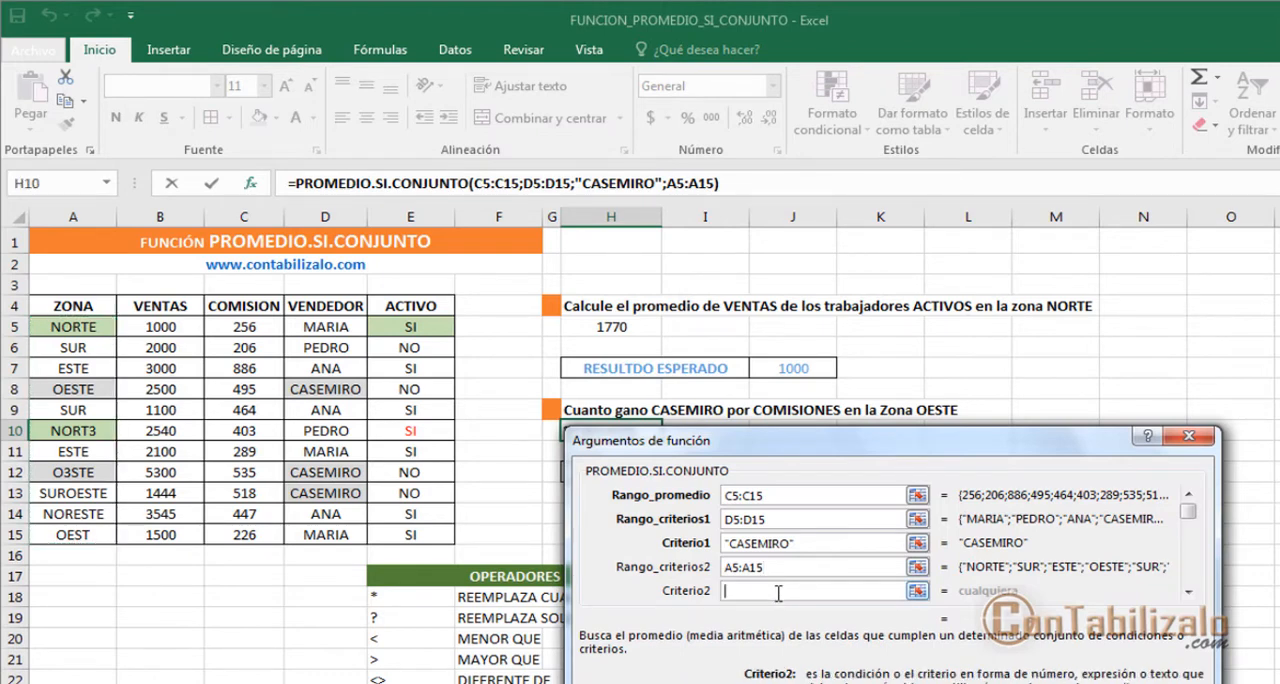
left_click_drag(964, 410, 1030, 352)
key("Escape")
type("OESTE")
mouse_move(811, 453)
left_mouse_down()
mouse_move(817, 418)
mouse_move(890, 668)
mouse_move(967, 253)
mouse_move(774, 191)
left_mouse_up()
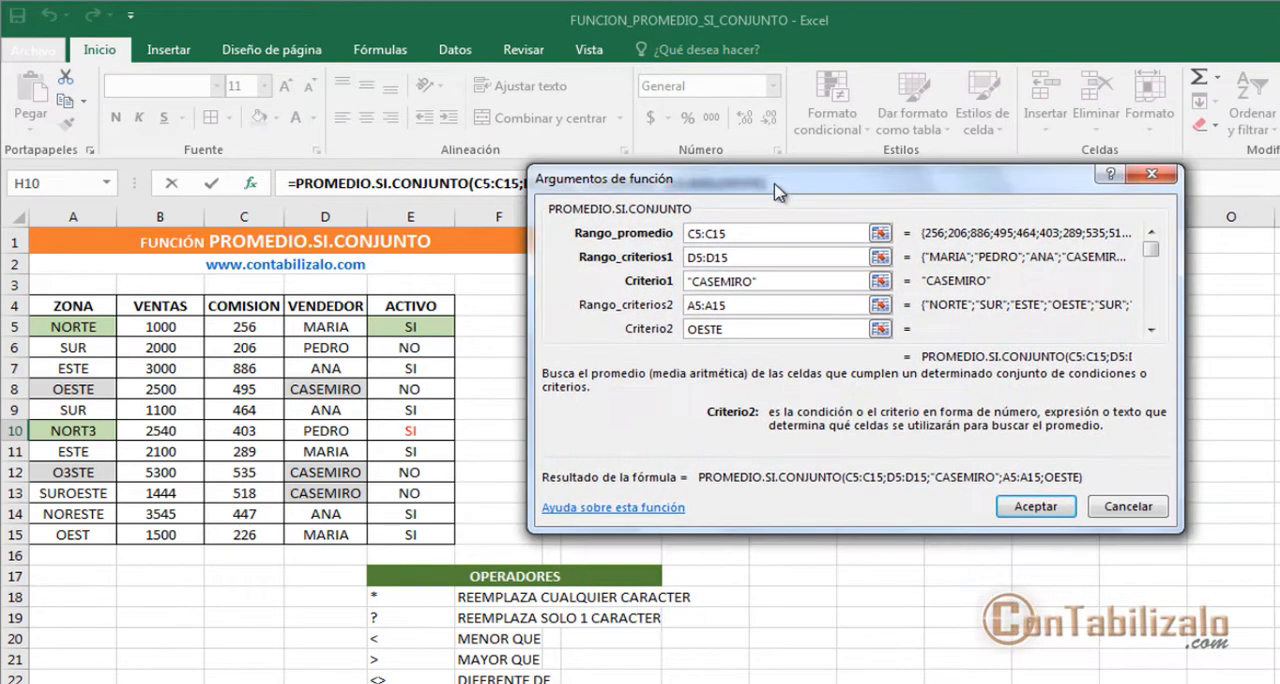
left_click(1042, 507)
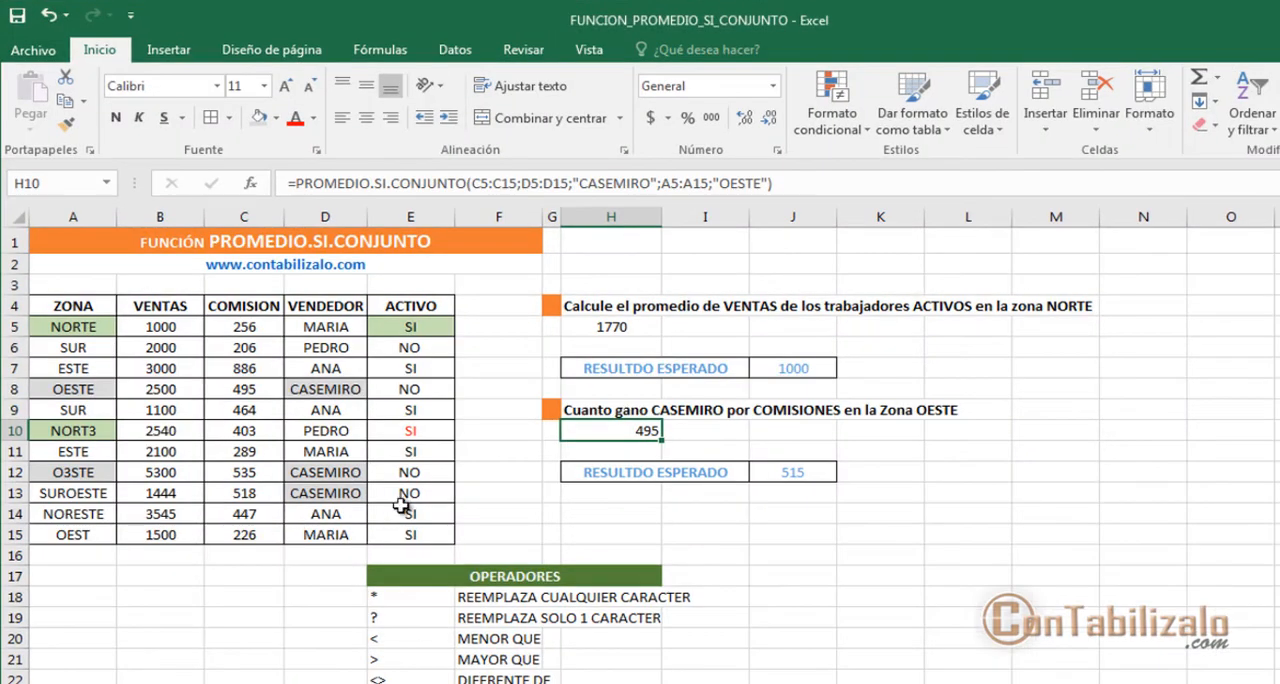
Step: Change Criterio2 of the H10 formula to "O?STE", accept it, and go to the misspelled zone in A12
left_click(251, 183)
left_click_drag(906, 184, 1068, 296)
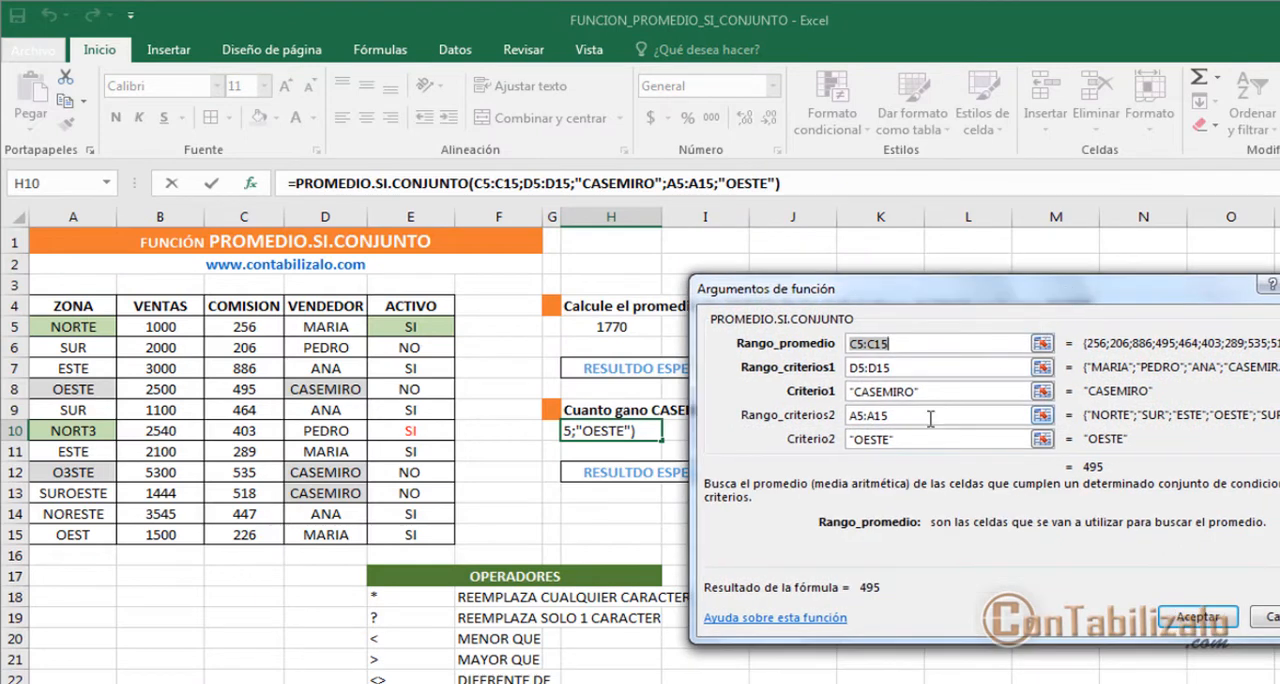
left_click(873, 440)
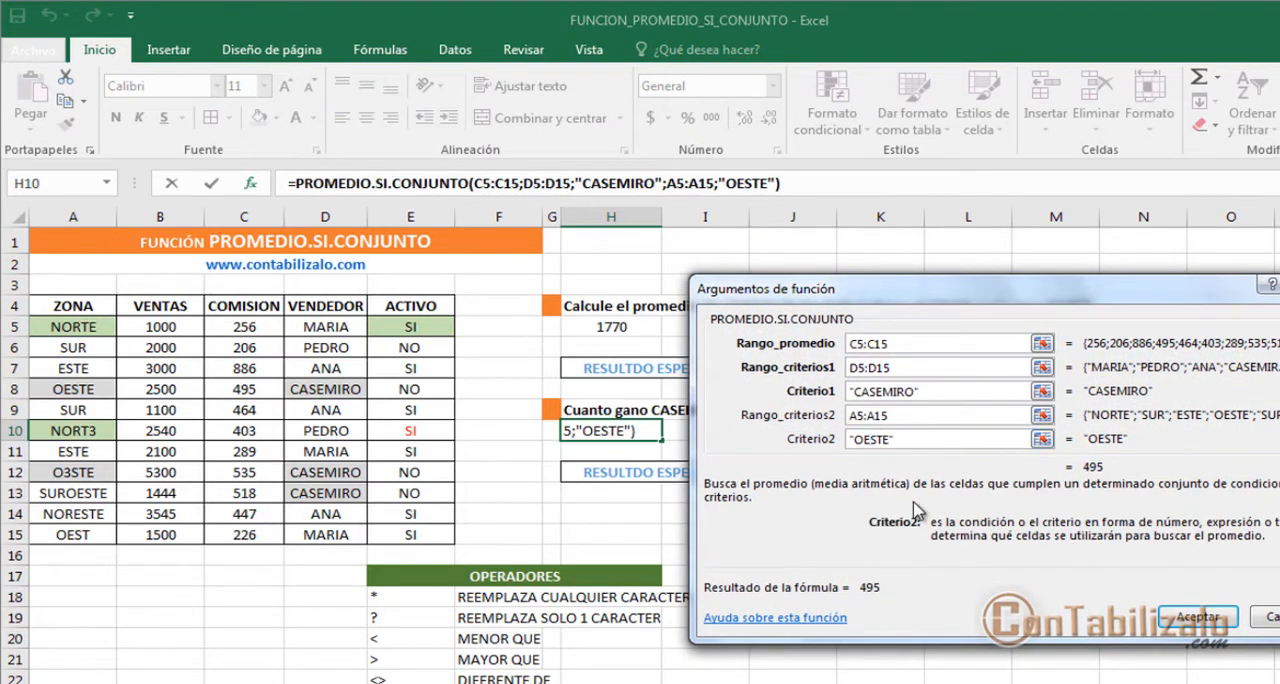
key("BackSpace")
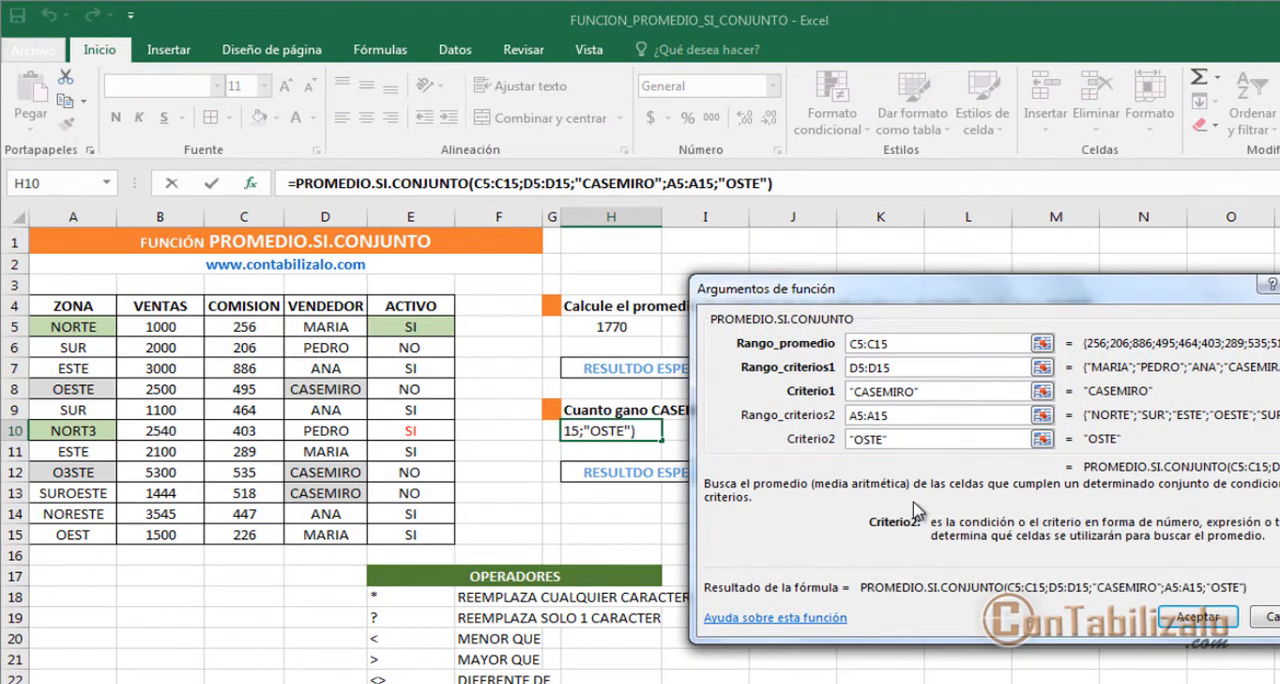
type("?")
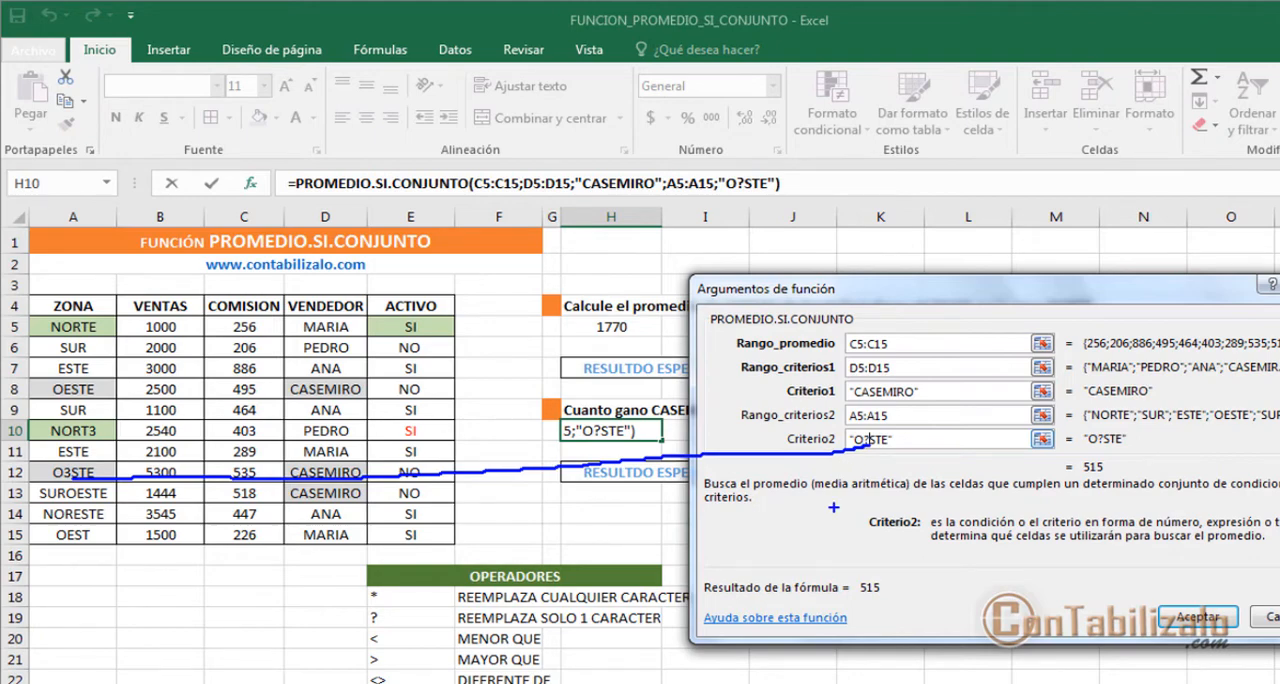
left_click(1195, 615)
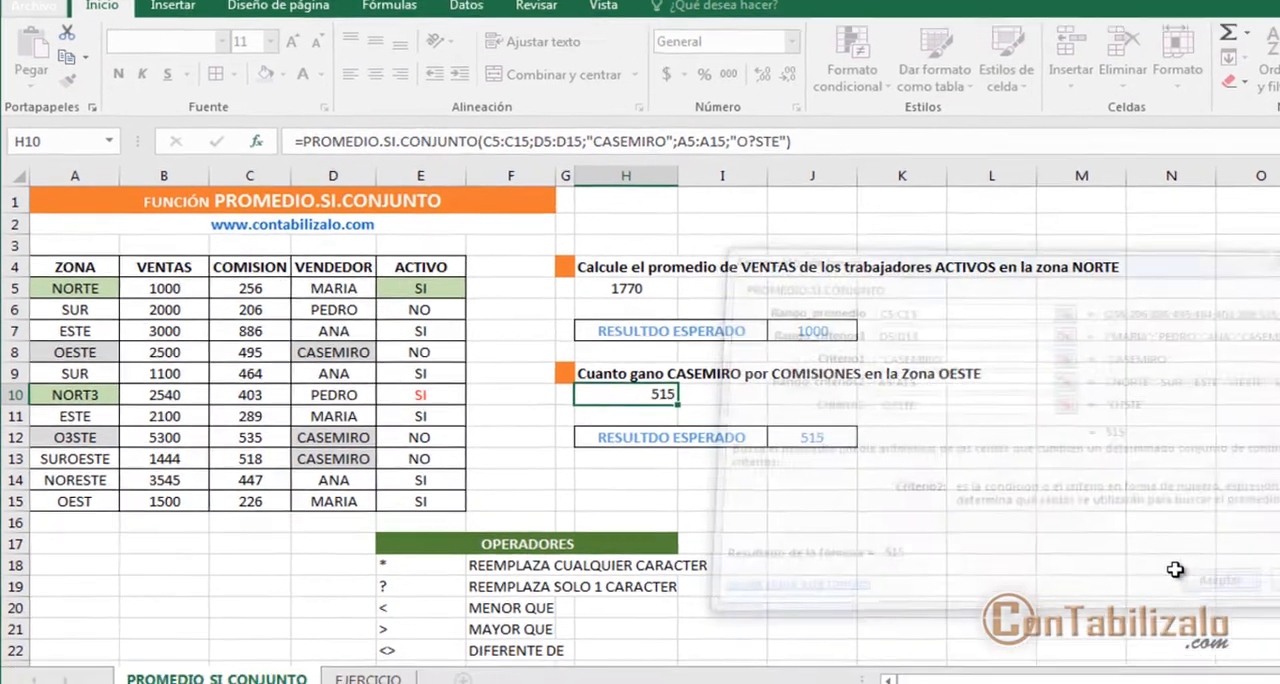
left_click(59, 437)
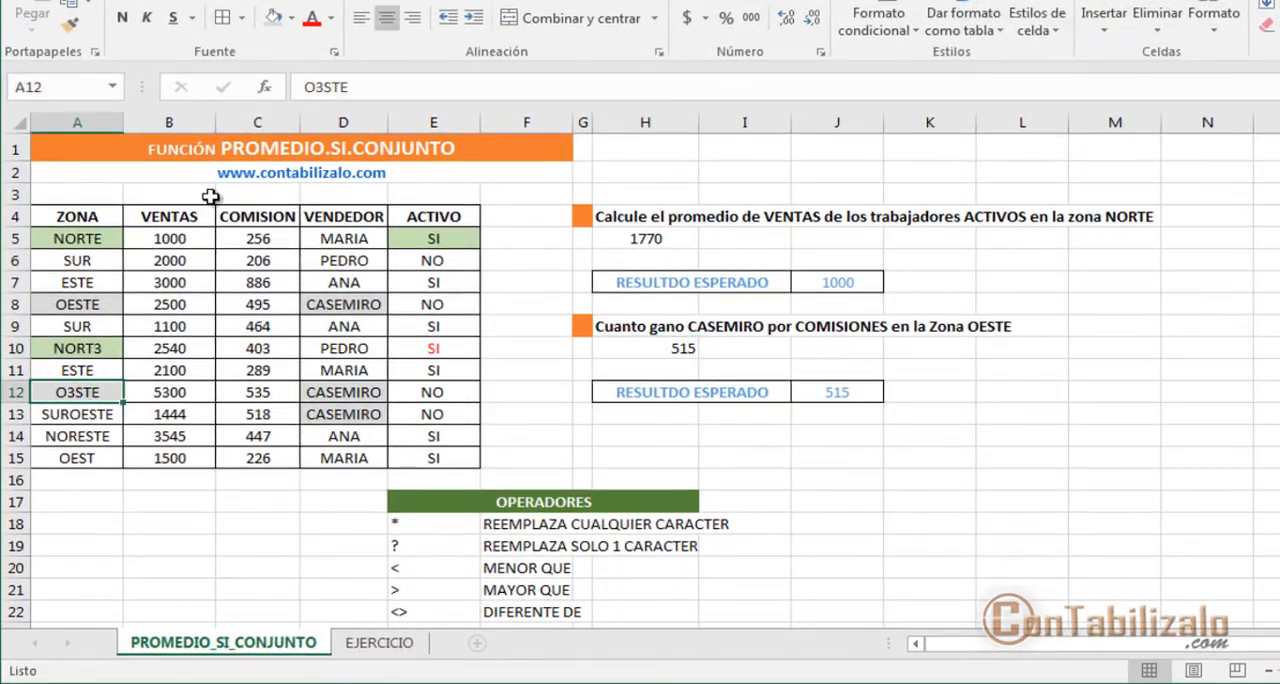
Step: Replace the 3 in the misspelled zone in A12 with p, making it OpSTE
left_click(314, 88)
key("Delete")
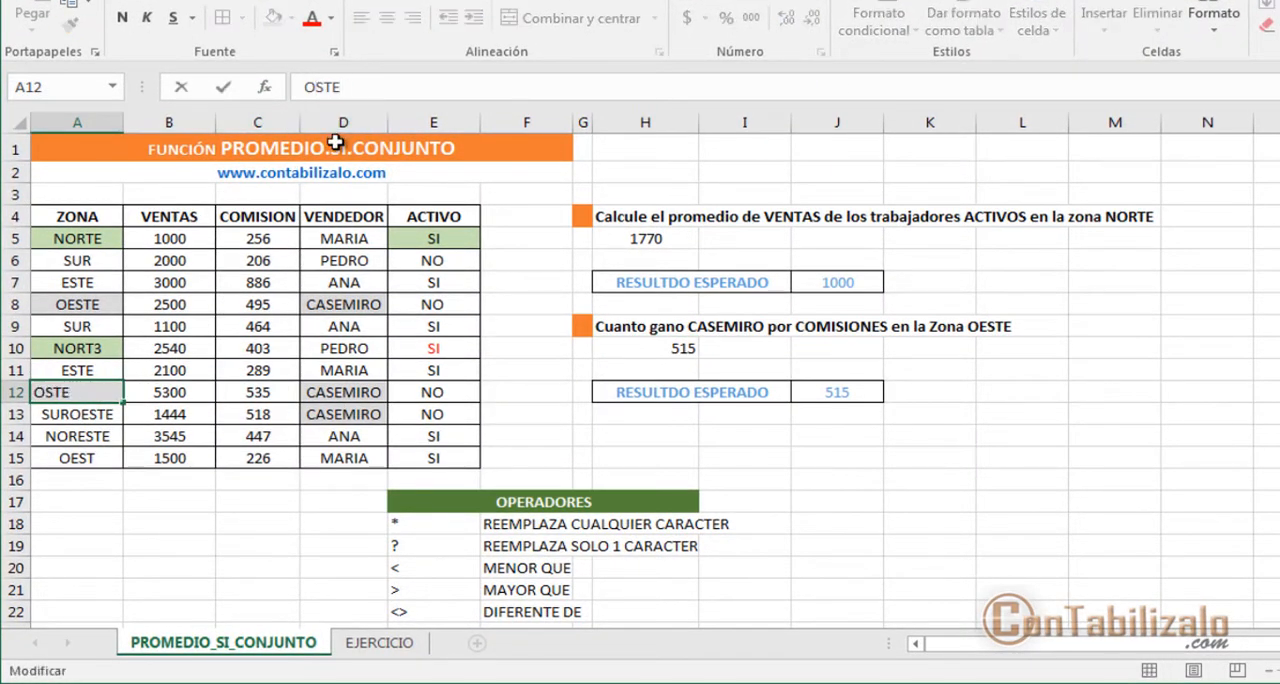
type("p")
key("Return")
key("Up")
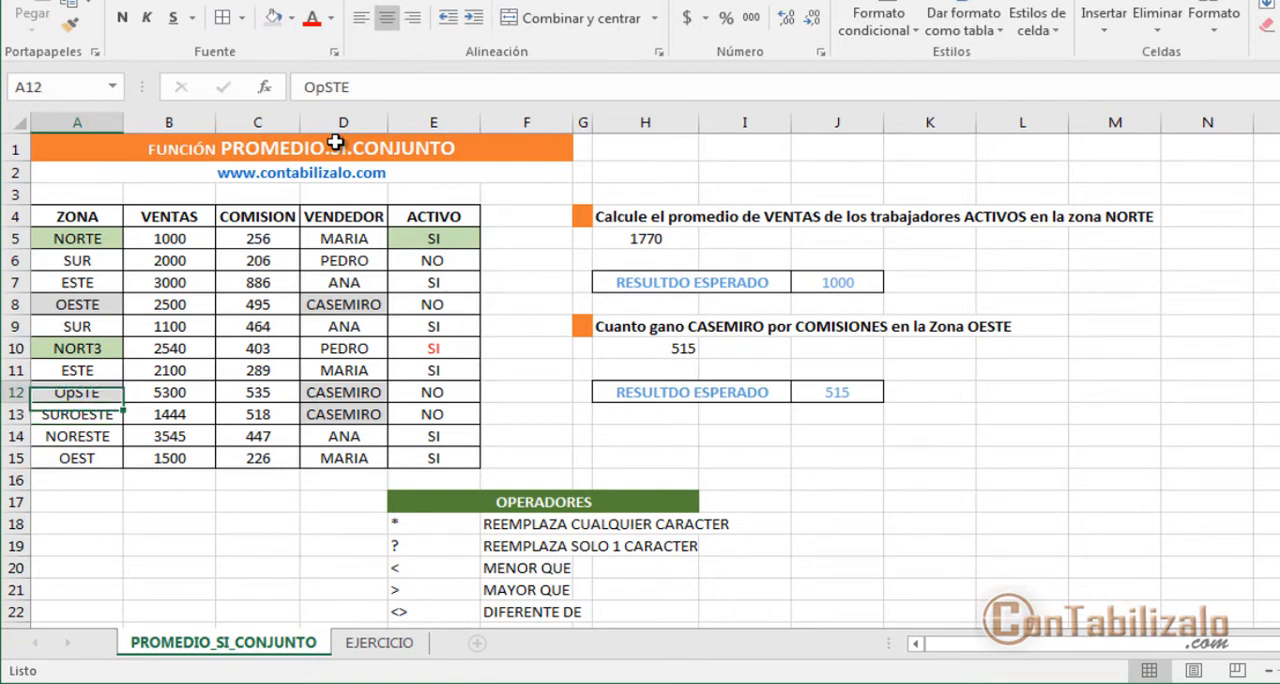
Step: Insert a g after the p in the A12 zone so it reads OpgSTE
left_click(325, 87)
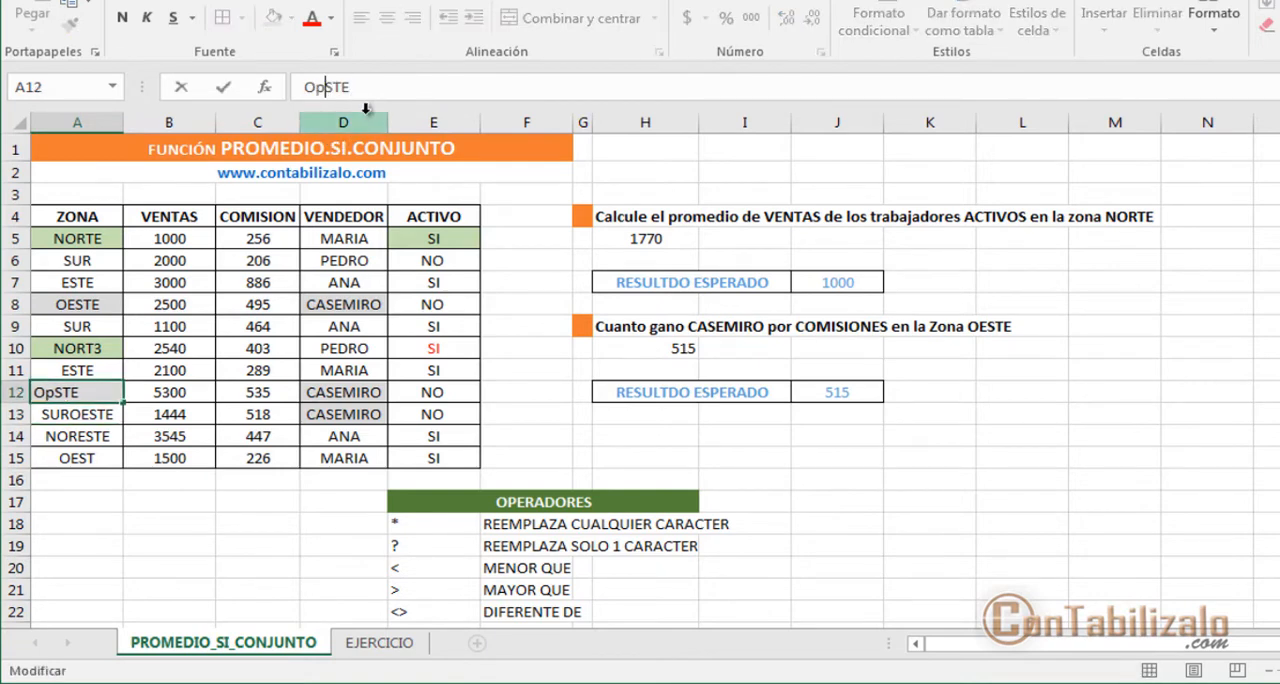
type("g")
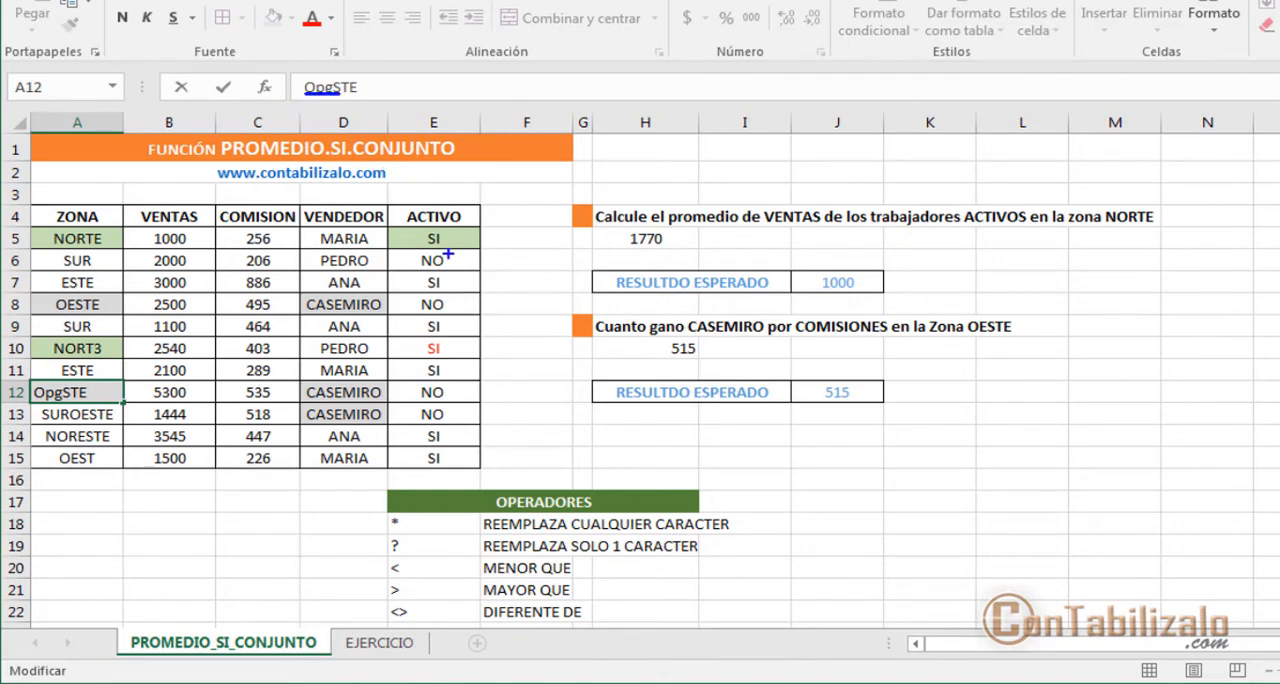
key("Return")
key("Up")
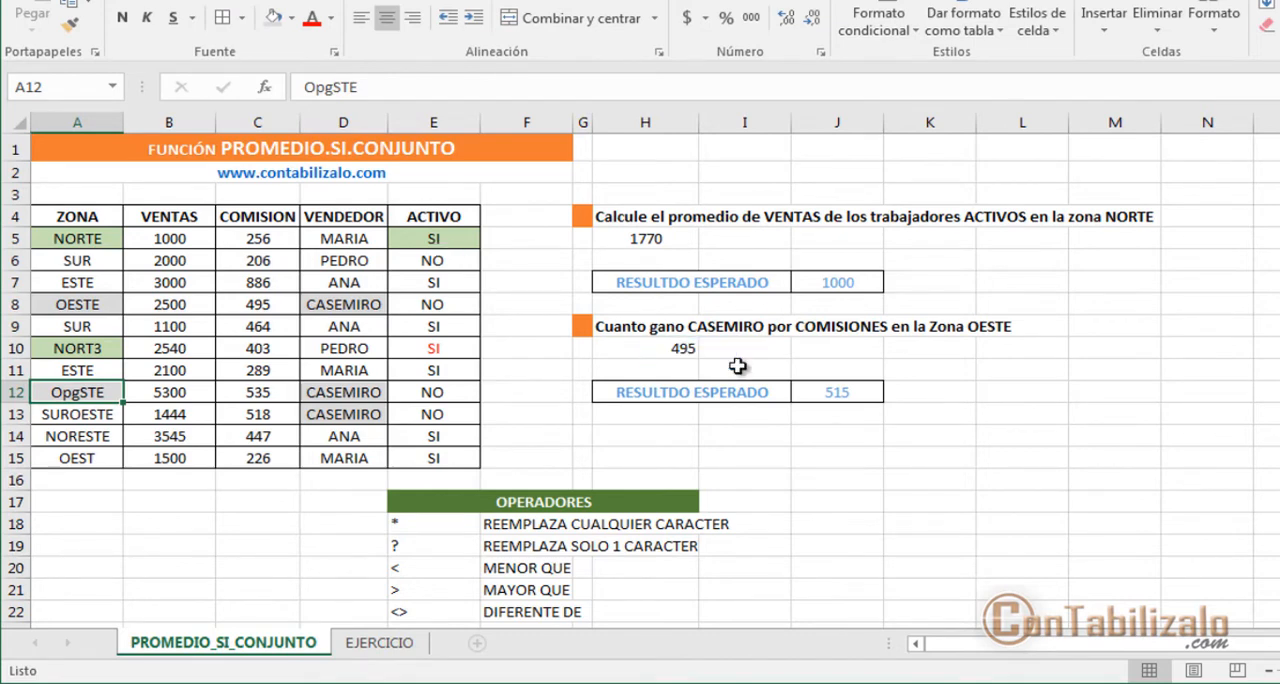
Step: Change Criterio2 of the H10 formula to "O*STE" and accept it
left_click(670, 349)
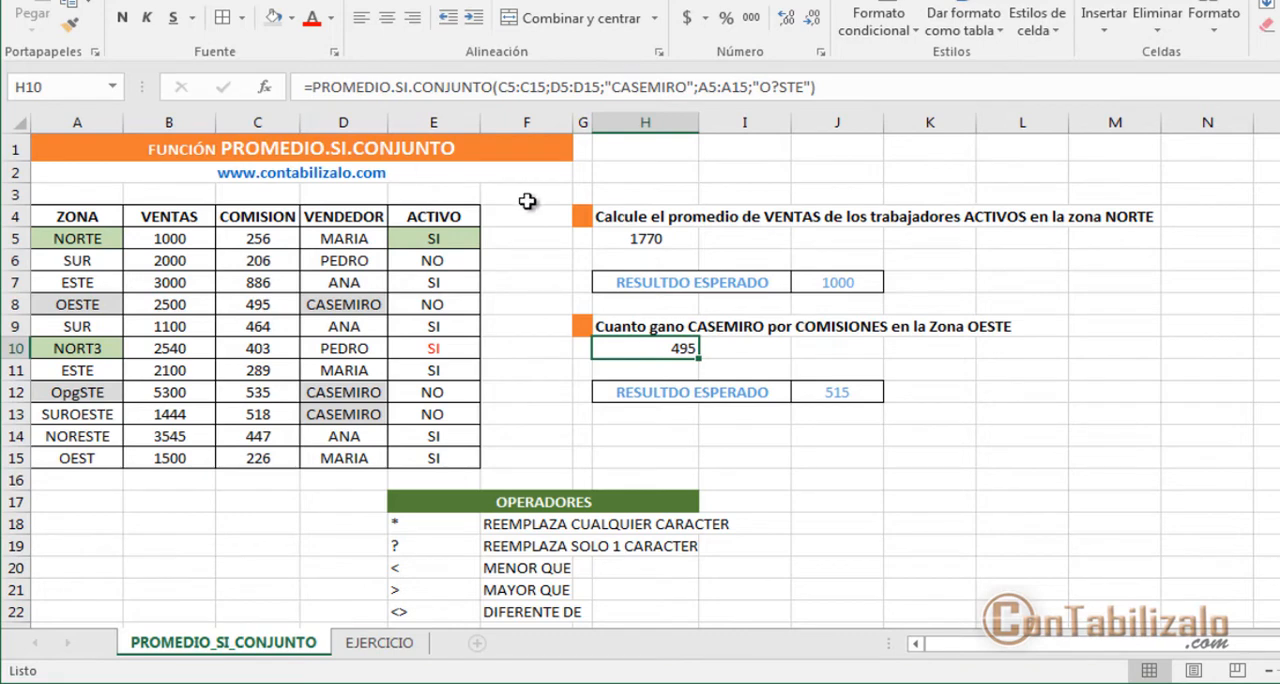
left_click_drag(920, 300, 903, 398)
left_click_drag(878, 502, 872, 497)
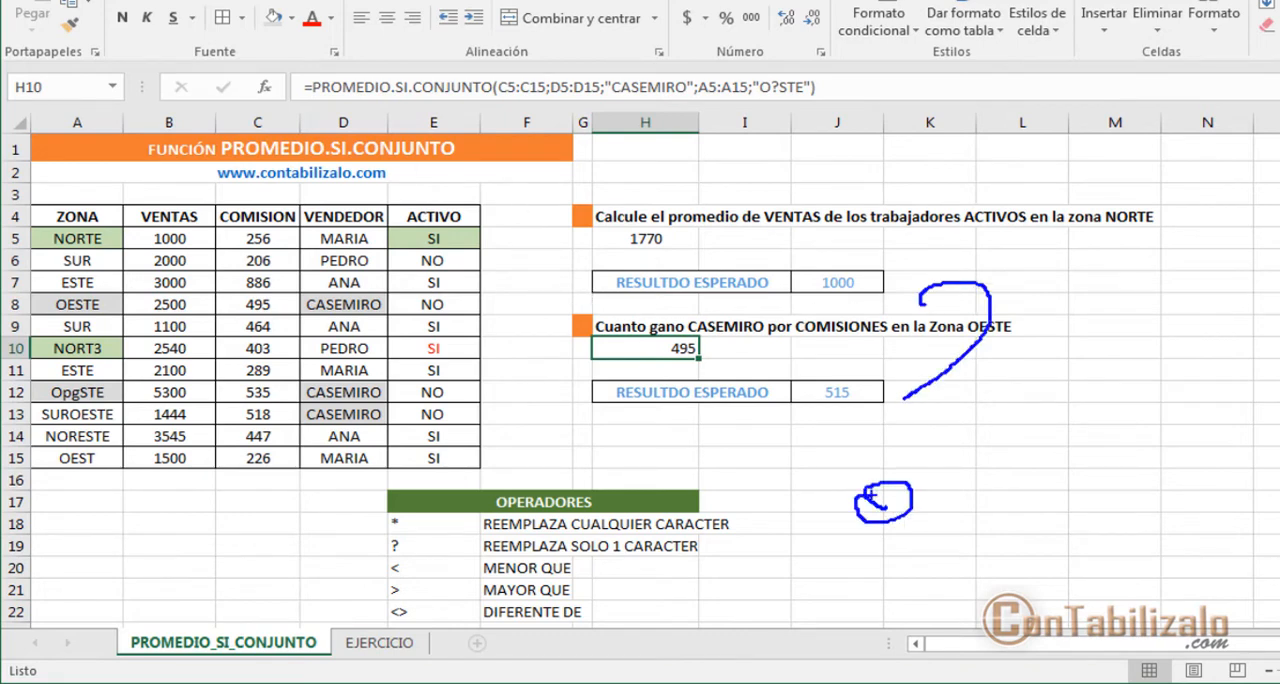
left_click_drag(463, 566, 740, 563)
key("Escape")
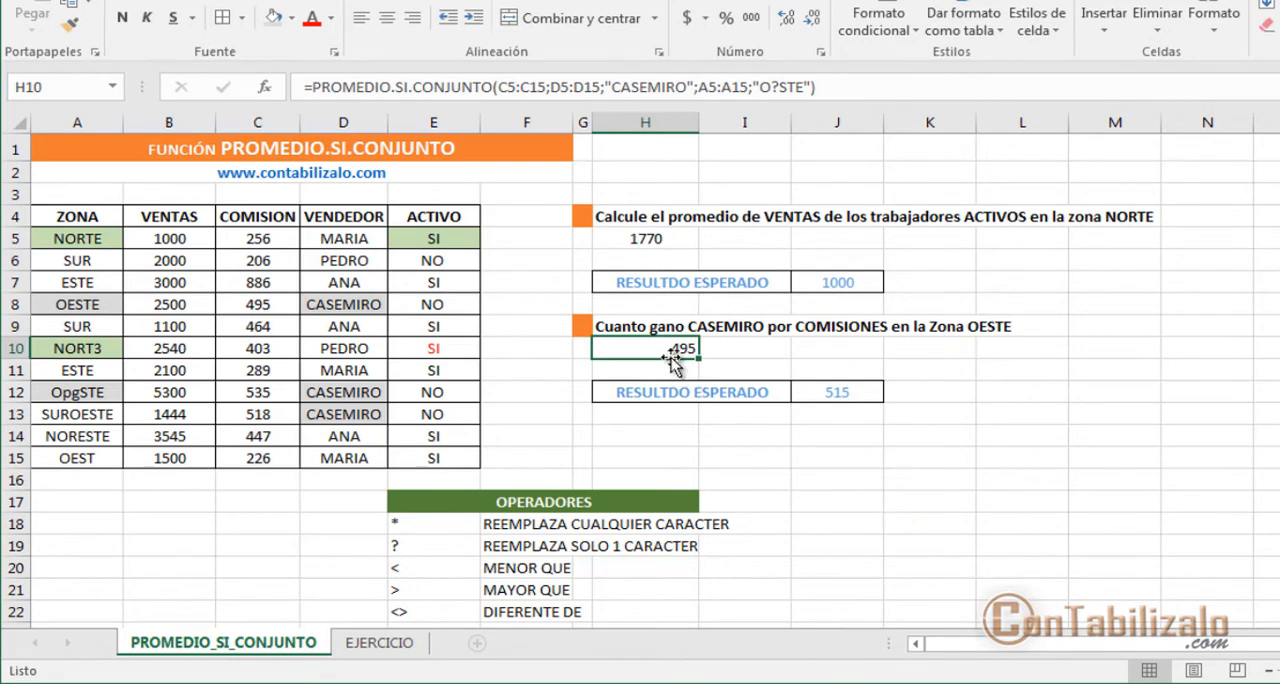
left_click(264, 87)
left_click(919, 357)
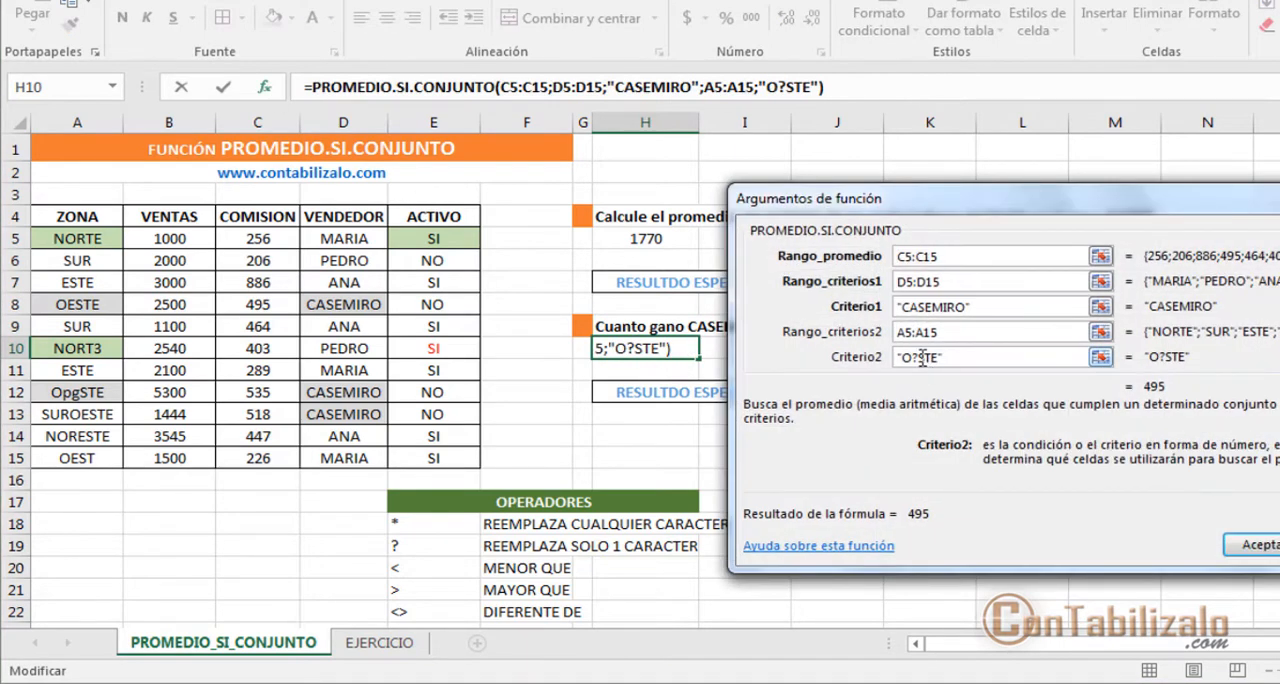
key("BackSpace")
type("*")
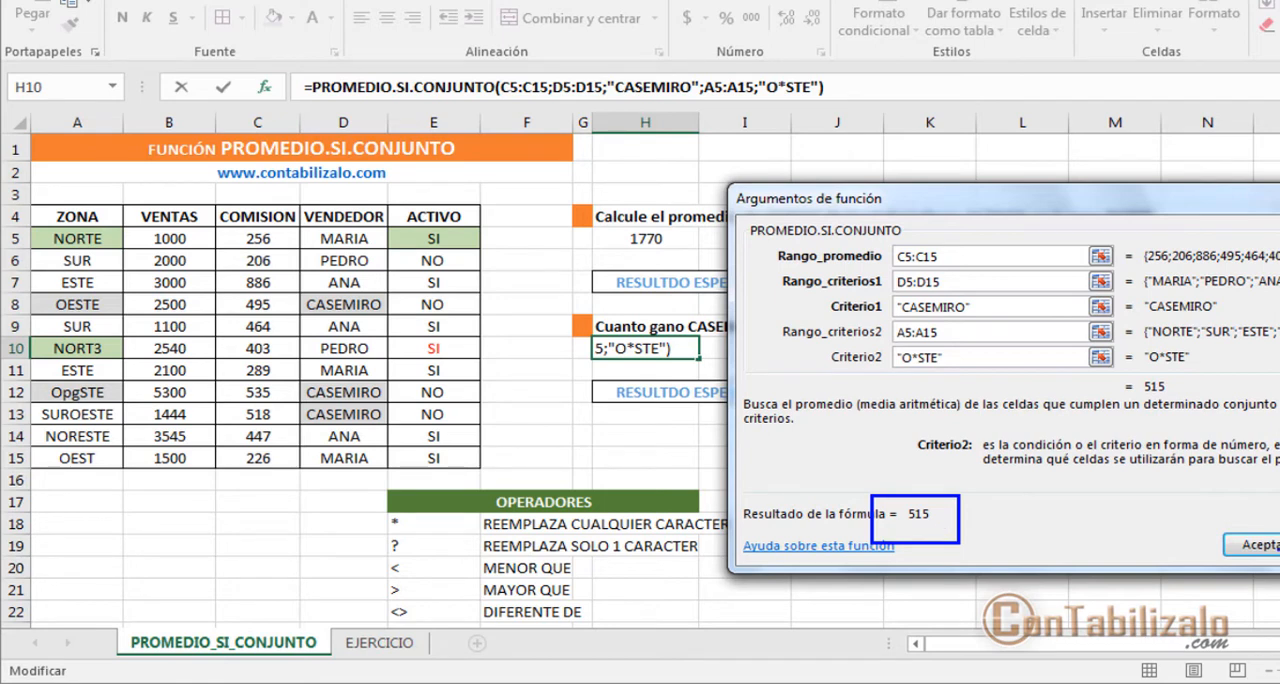
left_click(1260, 545)
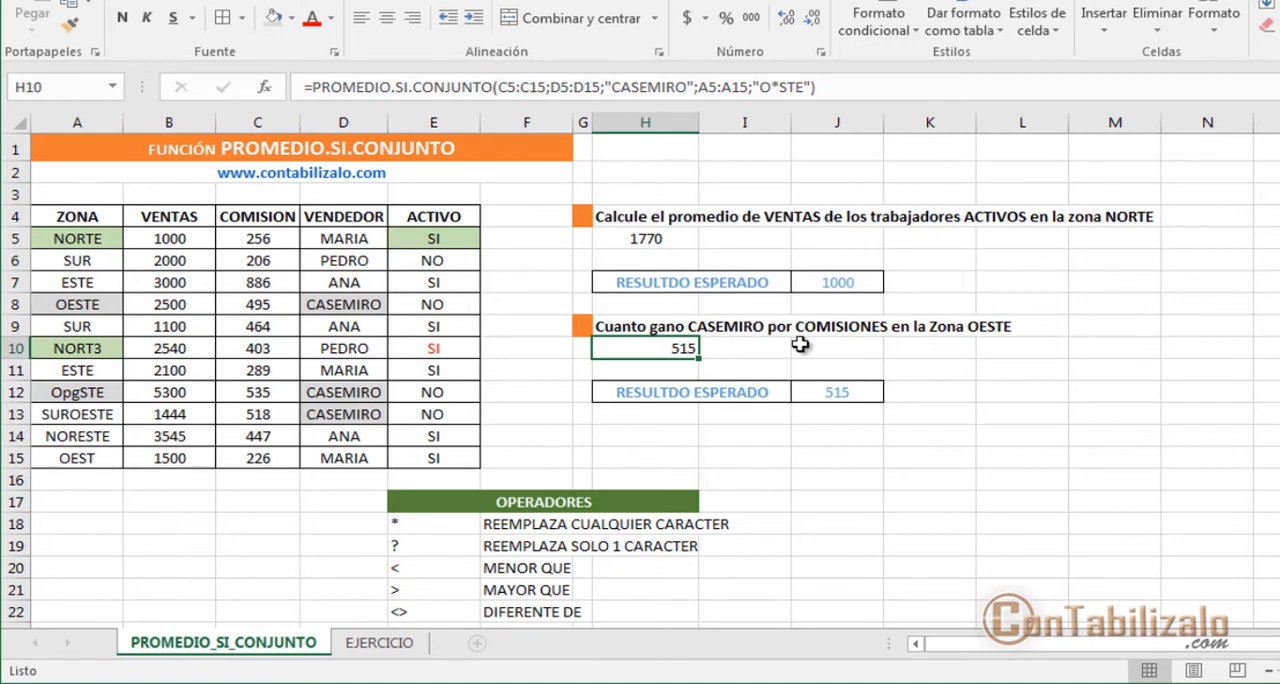
Step: Reopen the arguments of the H10 formula and try "*ESTE" as Criterio2
left_click(265, 87)
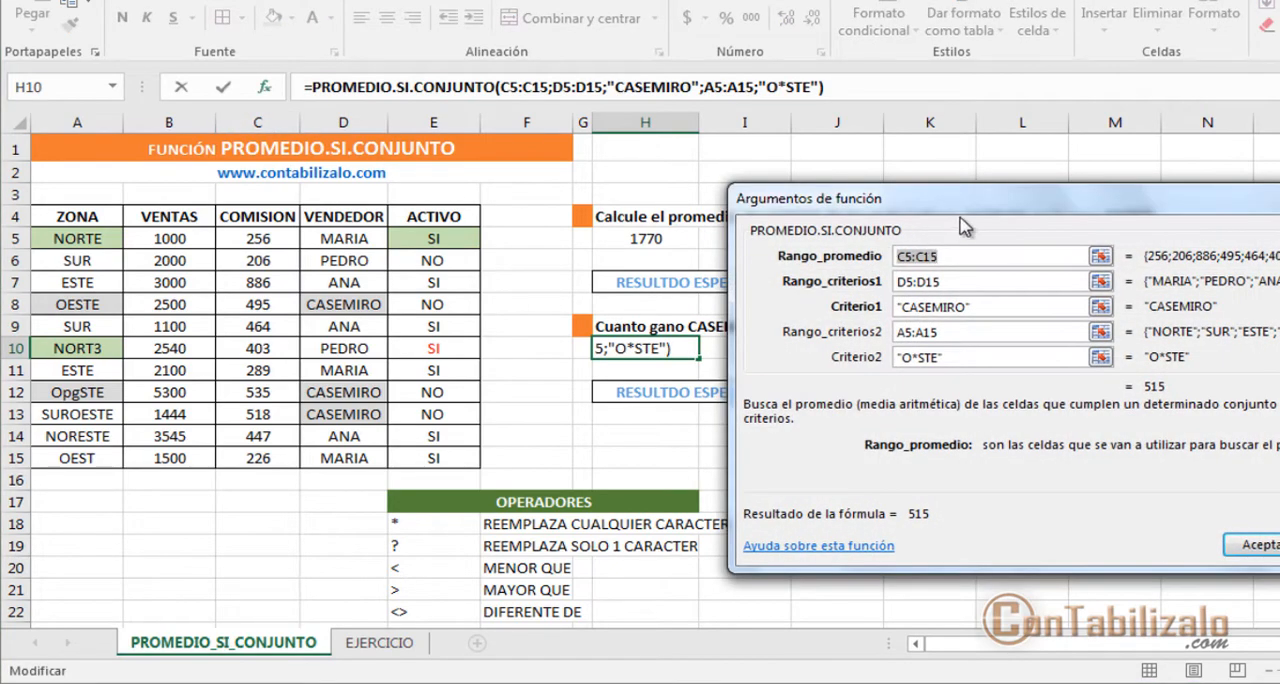
left_click_drag(963, 228, 1000, 190)
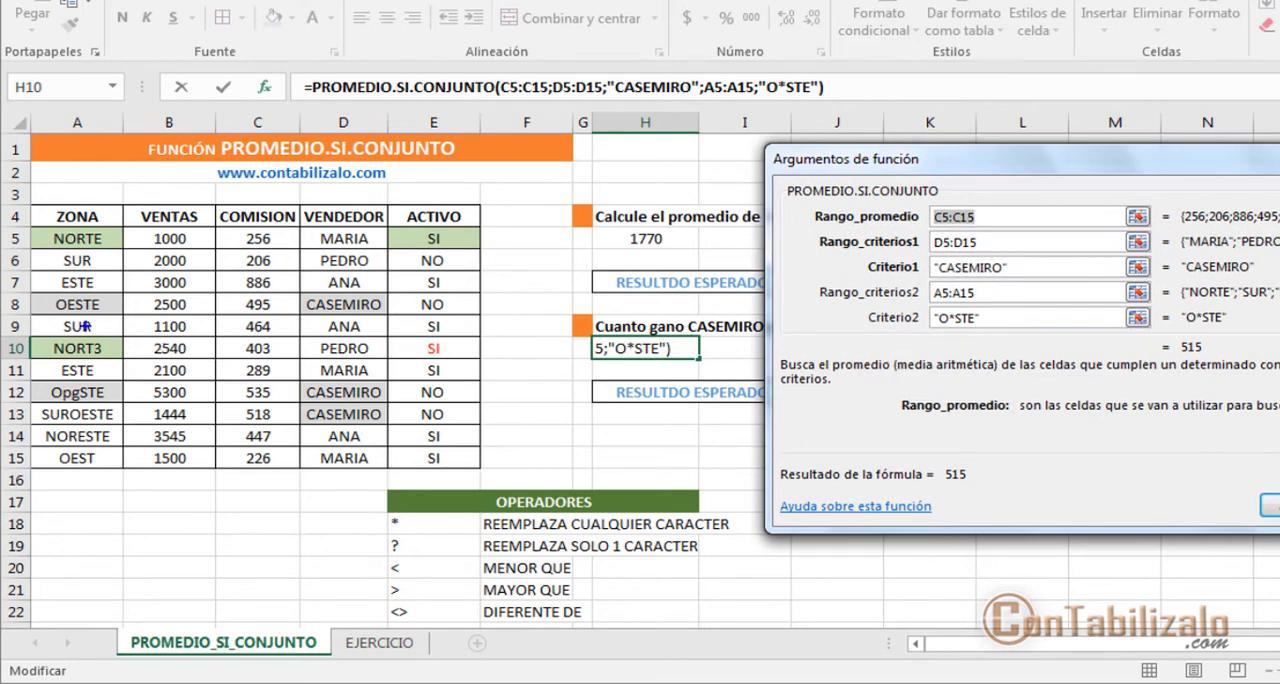
left_click_drag(62, 320, 94, 320)
left_click_drag(62, 381, 98, 381)
mouse_move(88, 424)
left_mouse_down()
mouse_move(114, 424)
mouse_move(96, 448)
mouse_move(108, 446)
left_mouse_up()
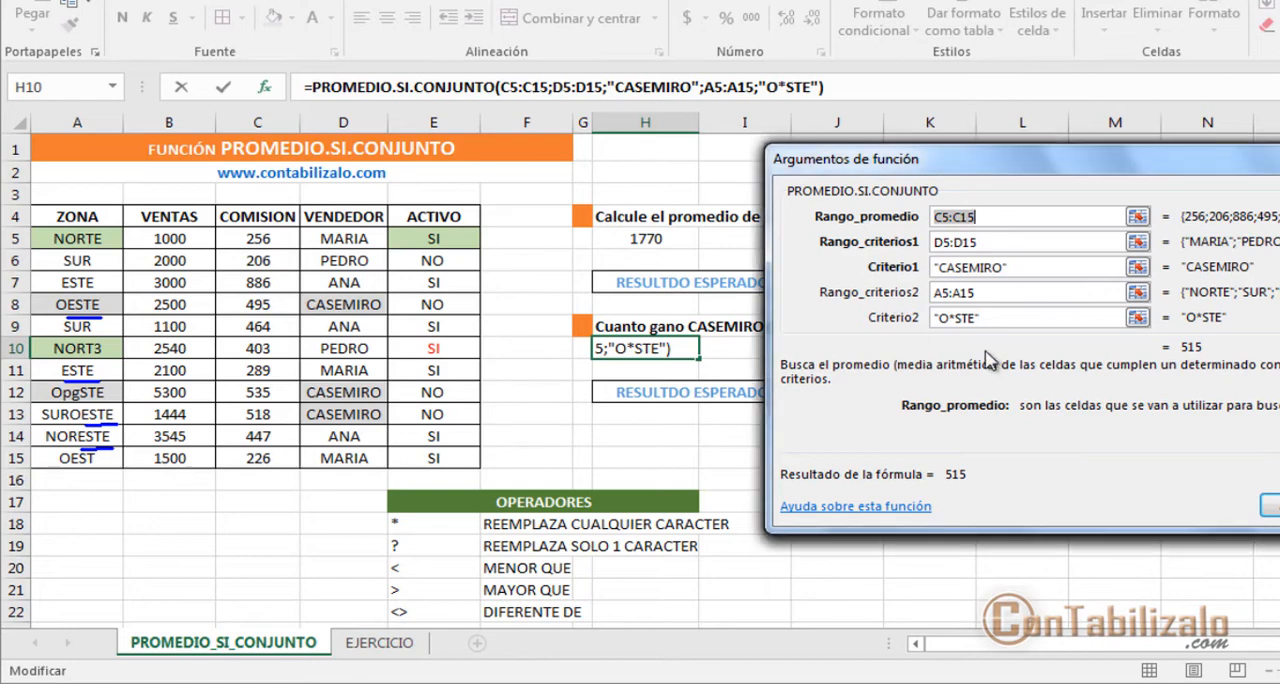
key("Escape")
left_click(980, 318)
left_click_drag(976, 318, 942, 318)
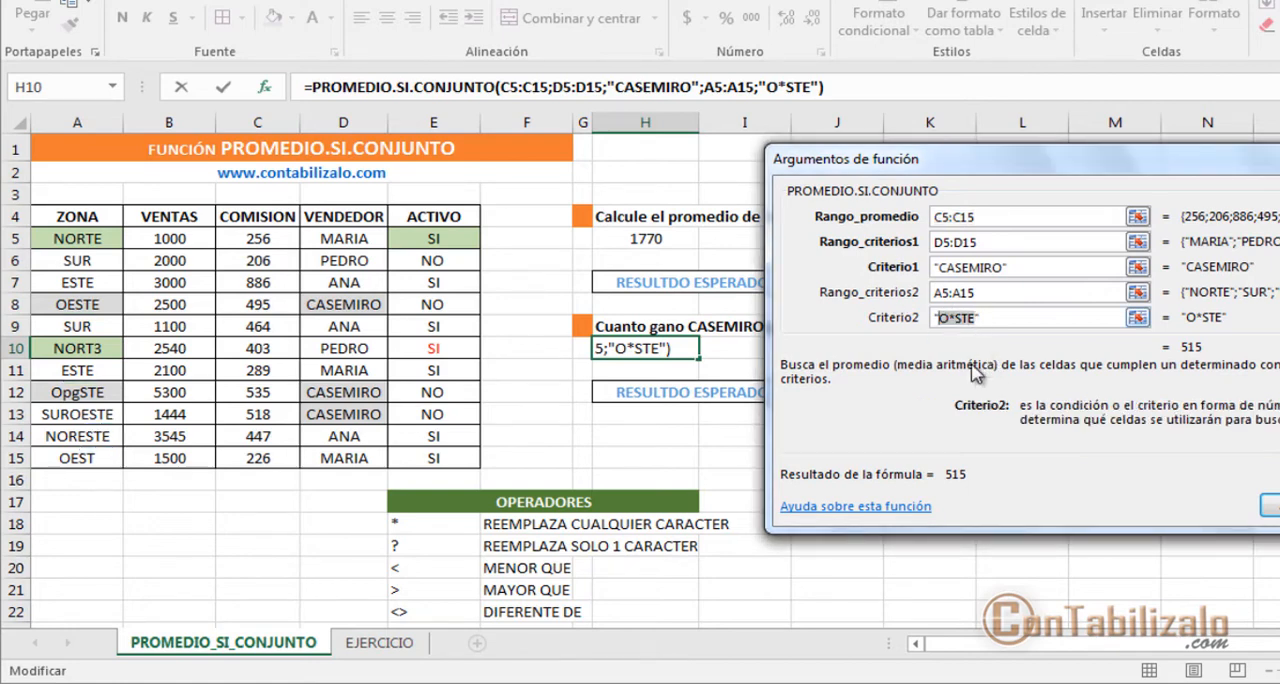
key("BackSpace")
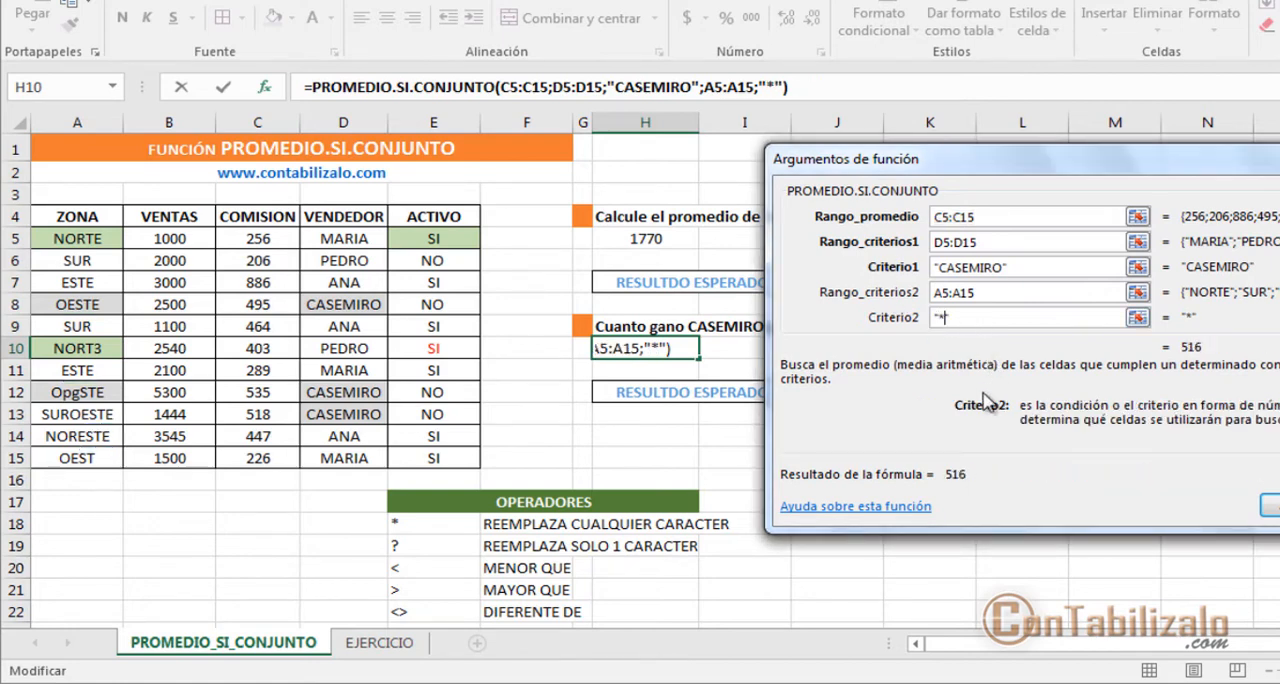
type("*este")
key("BackSpace")
key("BackSpace")
key("BackSpace")
key("BackSpace")
type("ESTE")
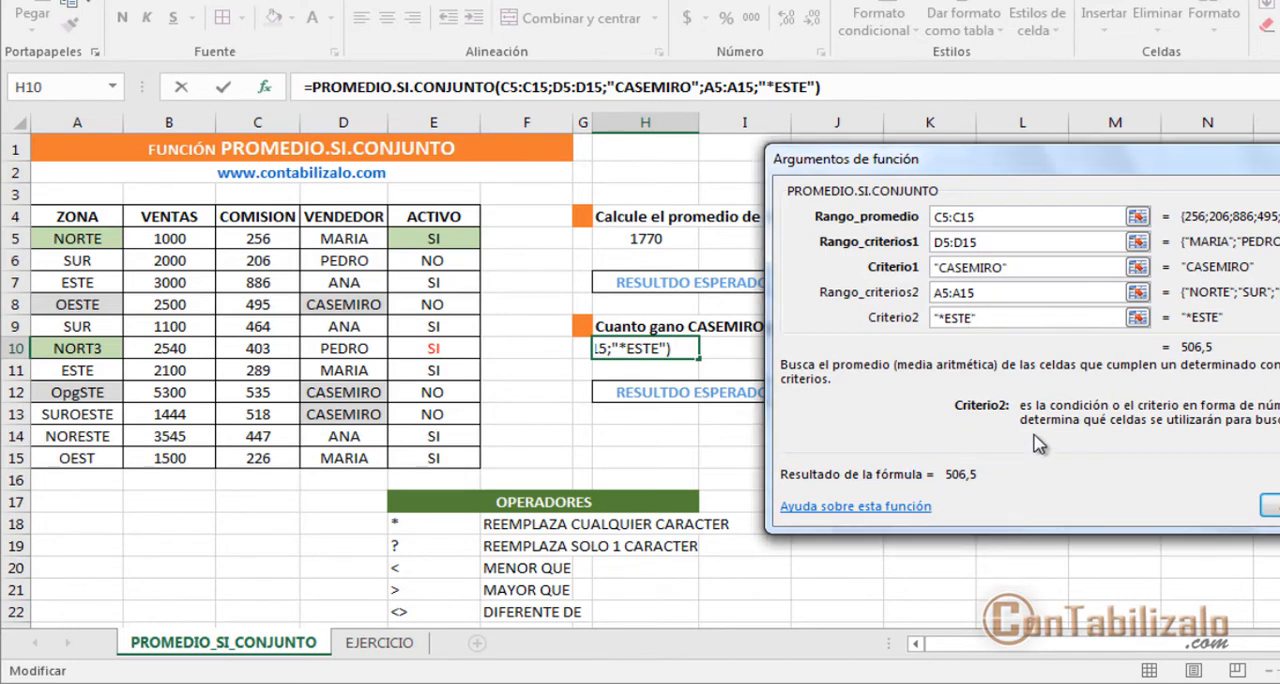
Step: Extend the trial Criterio2 to "*ESTE*" and cancel the argument changes in H10
type("*")
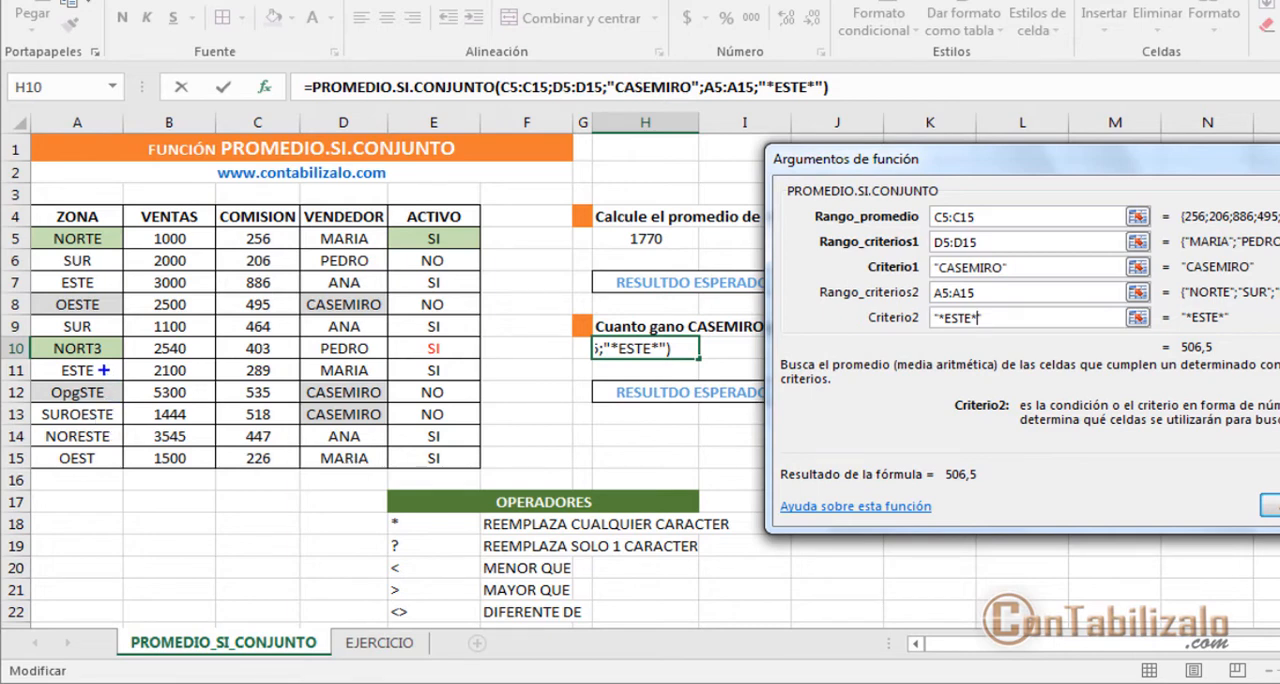
left_click_drag(104, 370, 148, 370)
key("Escape")
key("ctrl+2")
left_click_drag(122, 420, 218, 406)
key("Escape")
type("&")
Step: Append RERE to the SUROESTE zone in A13
left_click(105, 414)
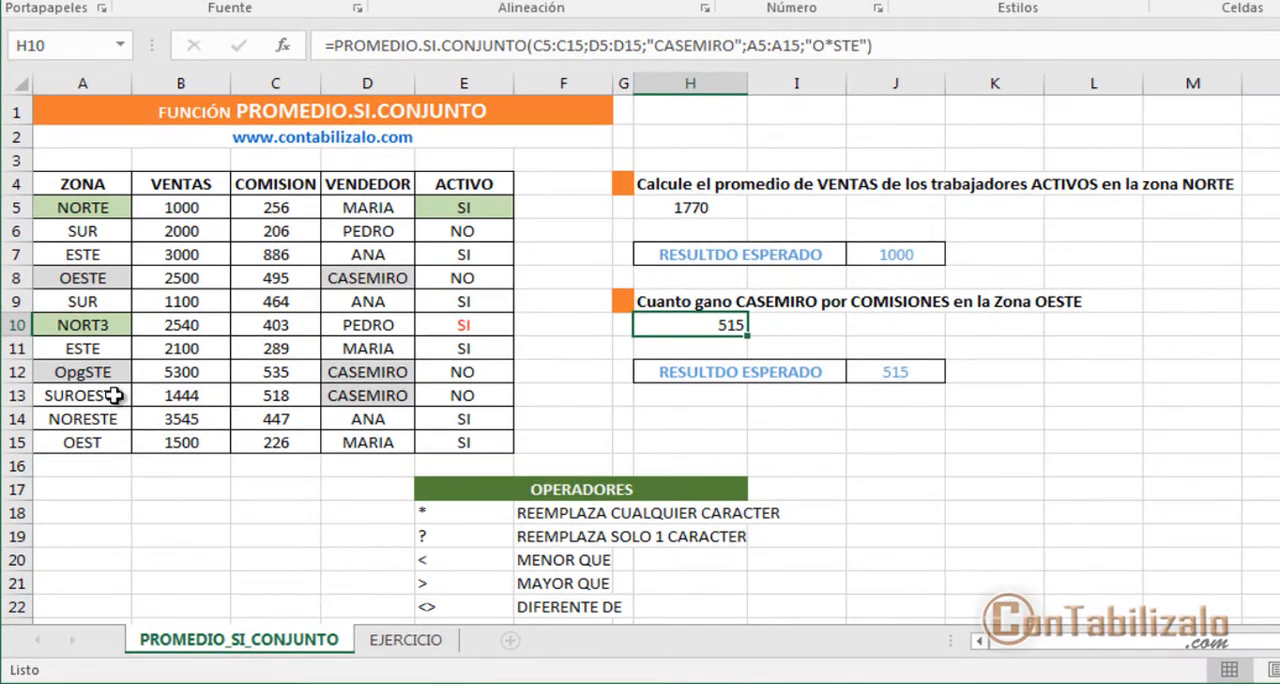
left_click(120, 416)
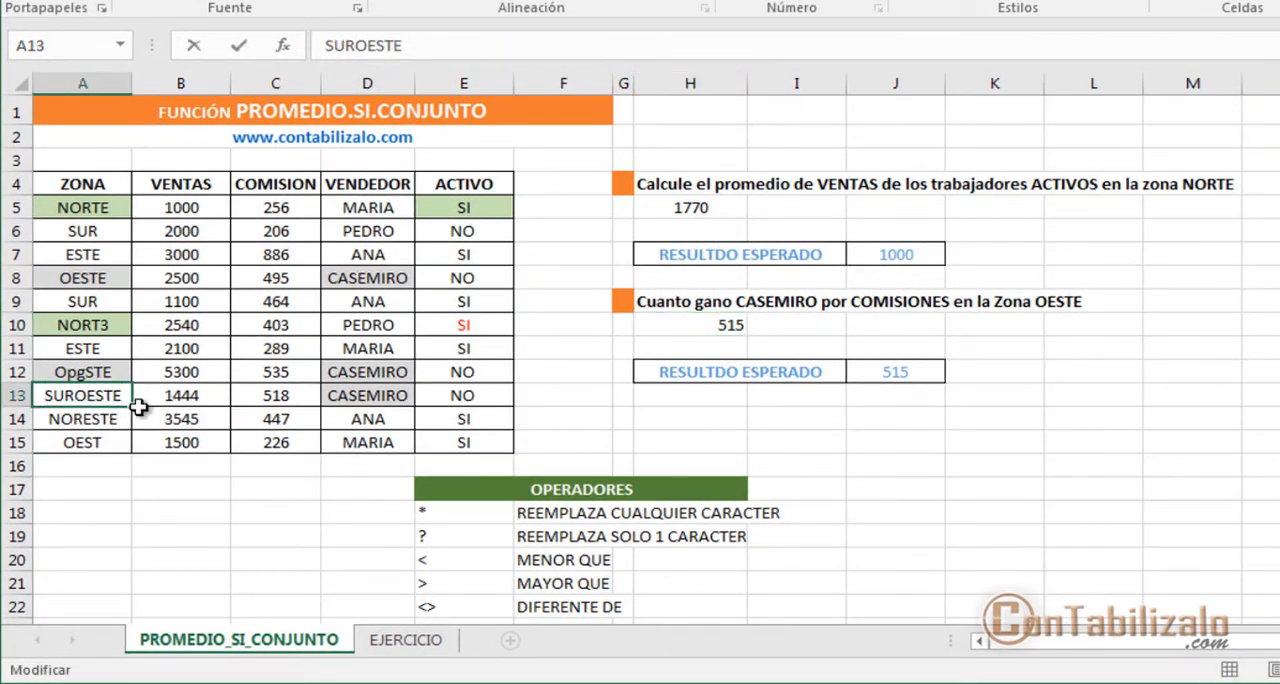
type("RERE")
key("Return")
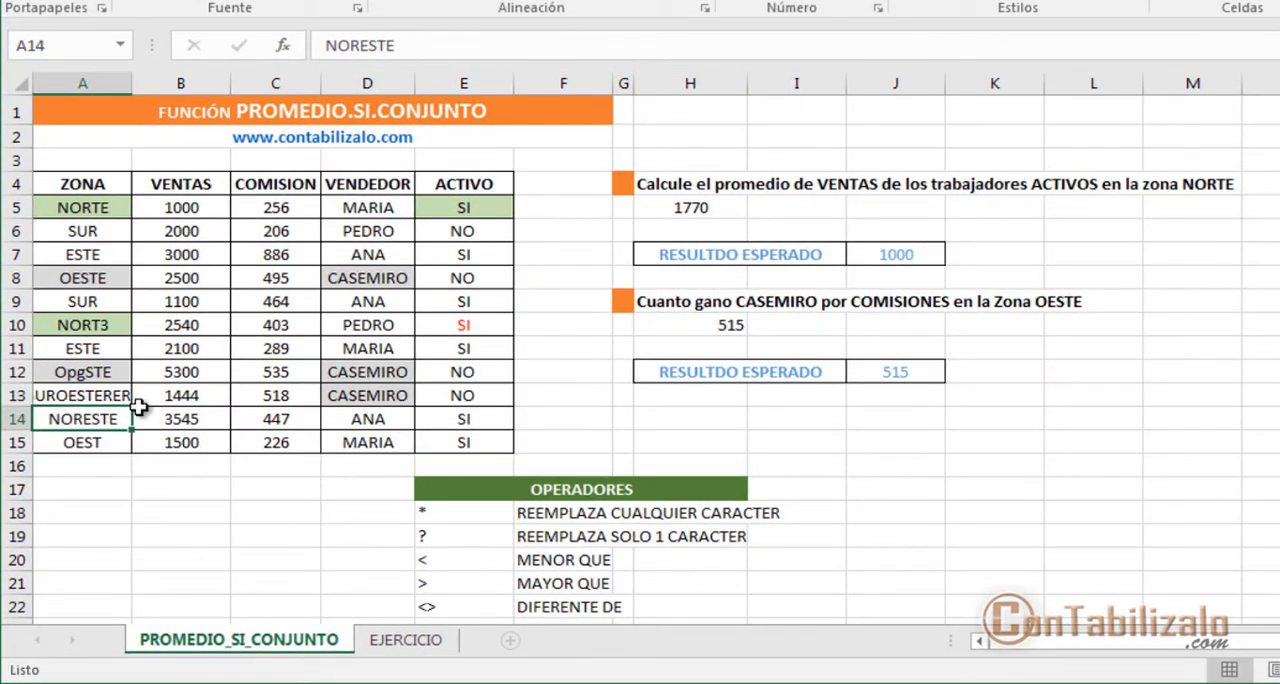
left_click(62, 395)
Step: Reopen the arguments of the H10 formula and set Criterio2 to "*ESTE*"
left_click(709, 318)
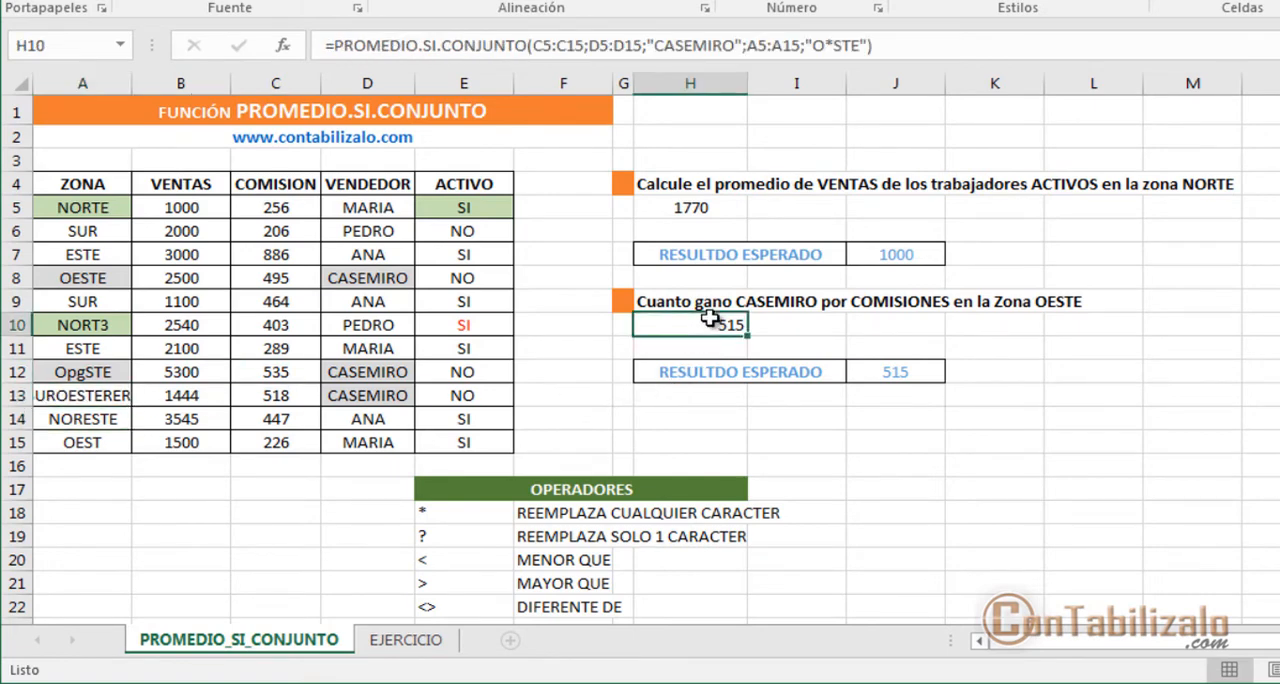
left_click(452, 58)
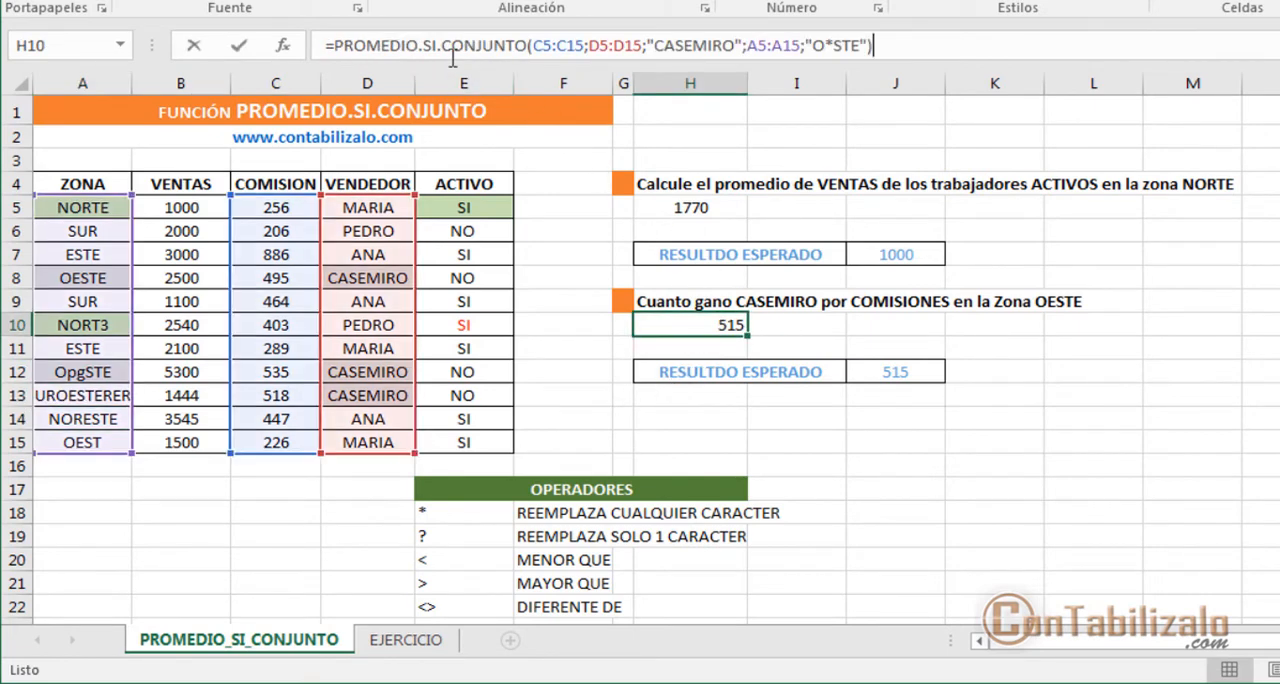
left_click(283, 45)
left_click(1041, 292)
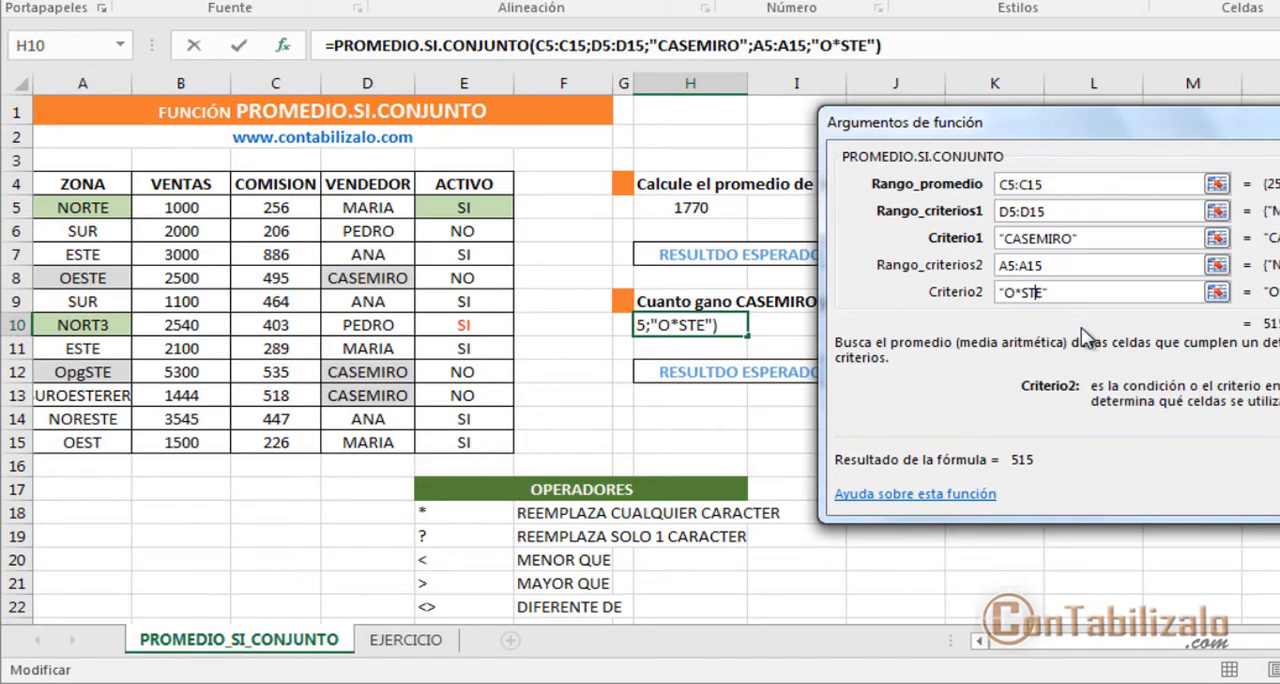
key("BackSpace")
key("BackSpace")
key("BackSpace")
key("BackSpace")
key("BackSpace")
key("BackSpace")
key("BackSpace")
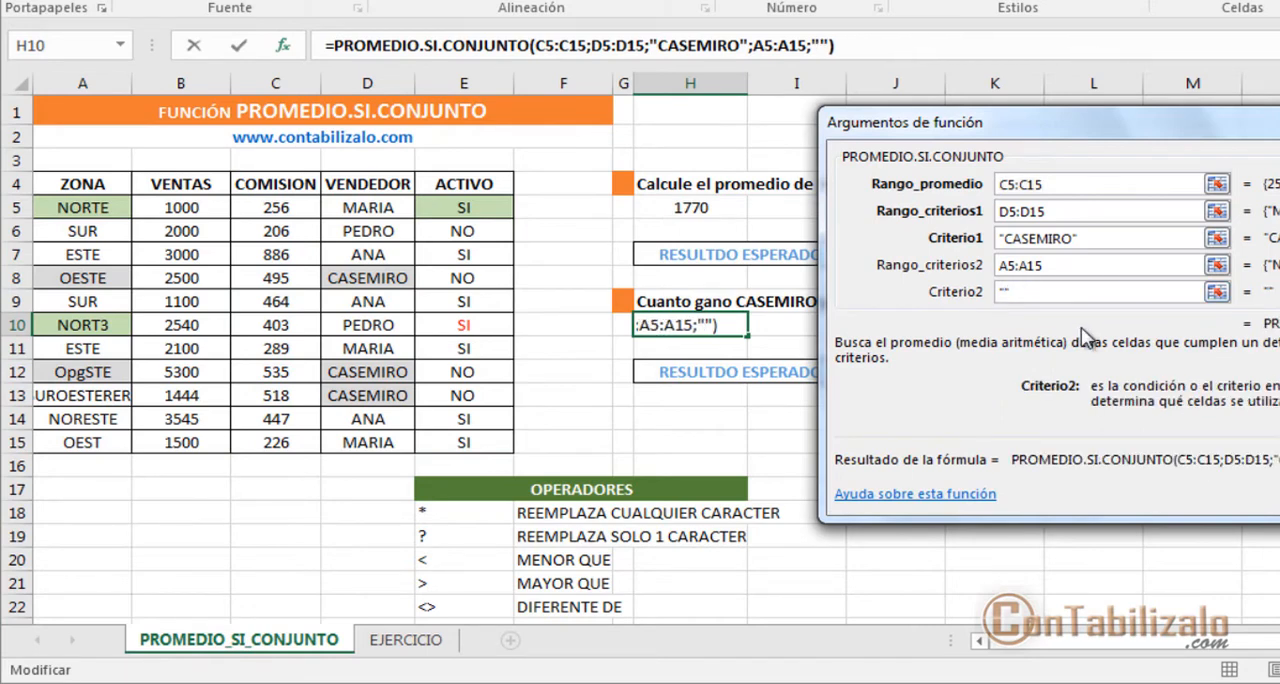
type("\"*ESTE")
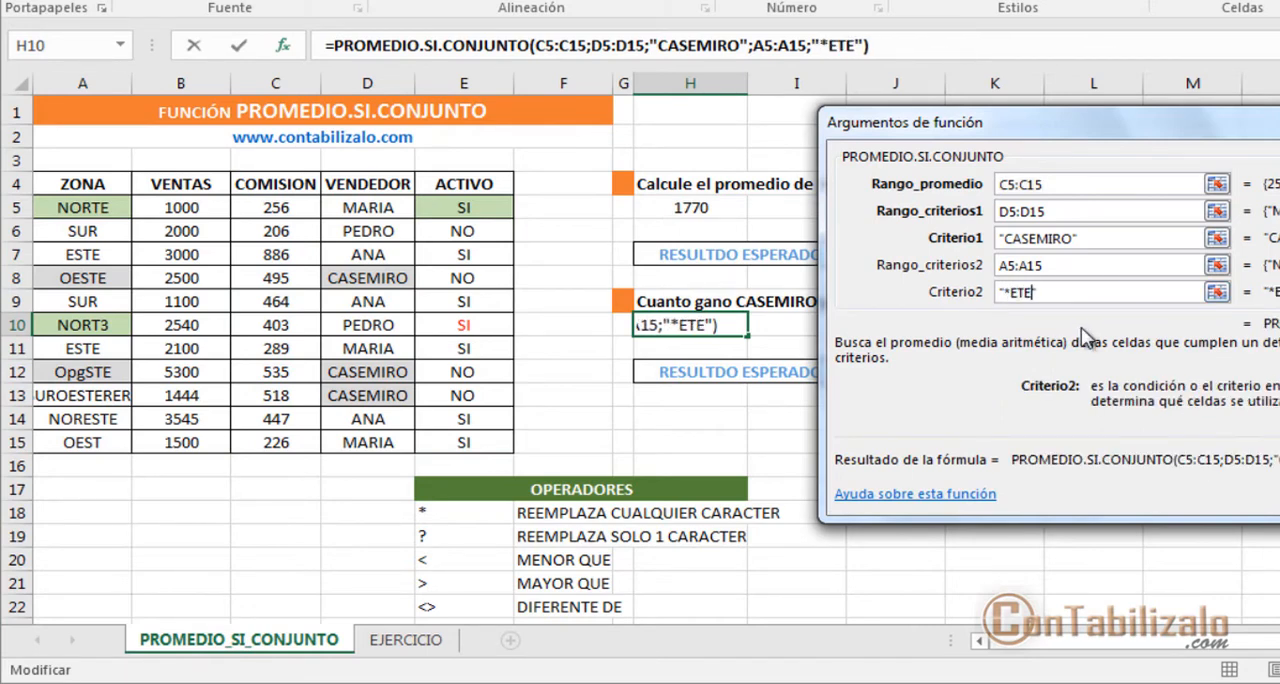
type("*\"")
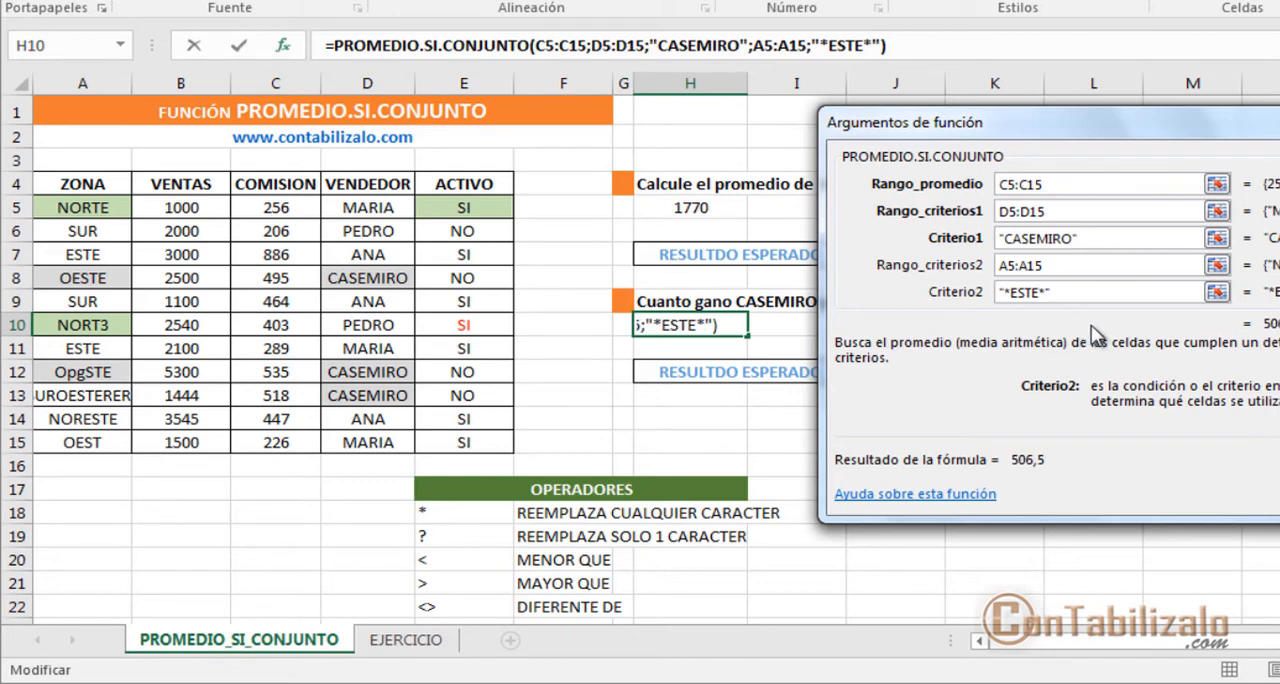
left_click_drag(975, 435, 1088, 484)
key("Escape")
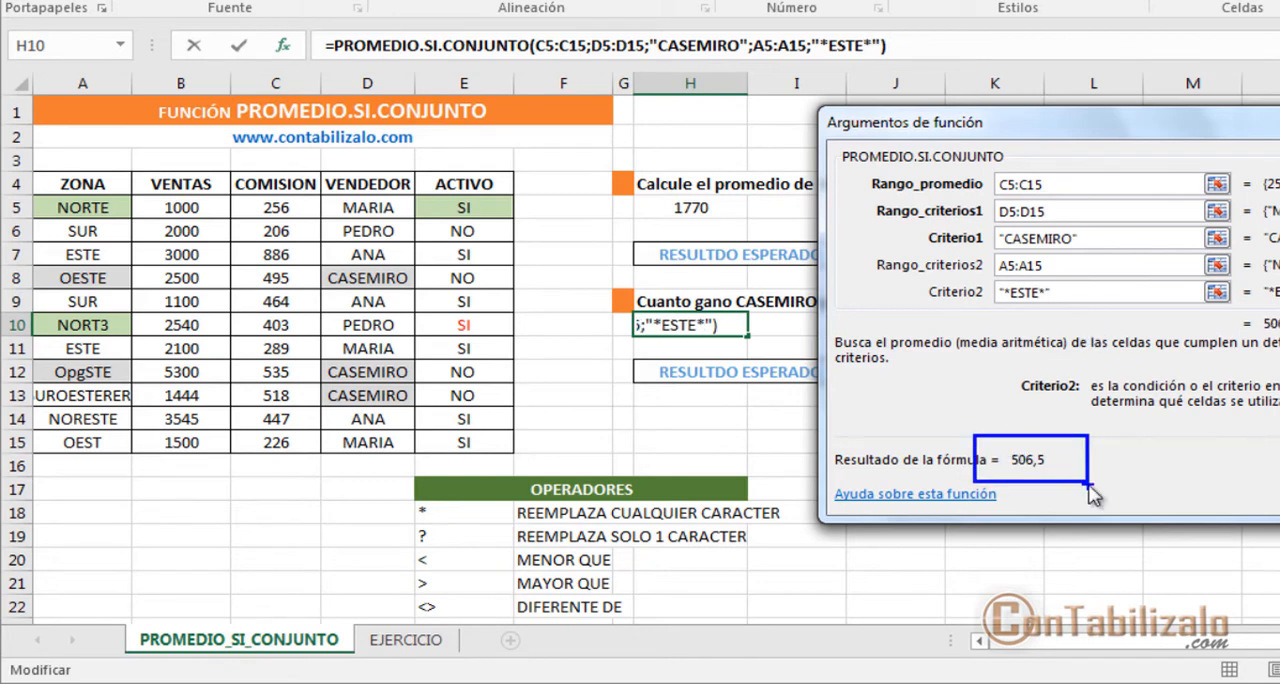
key("ctrl+2")
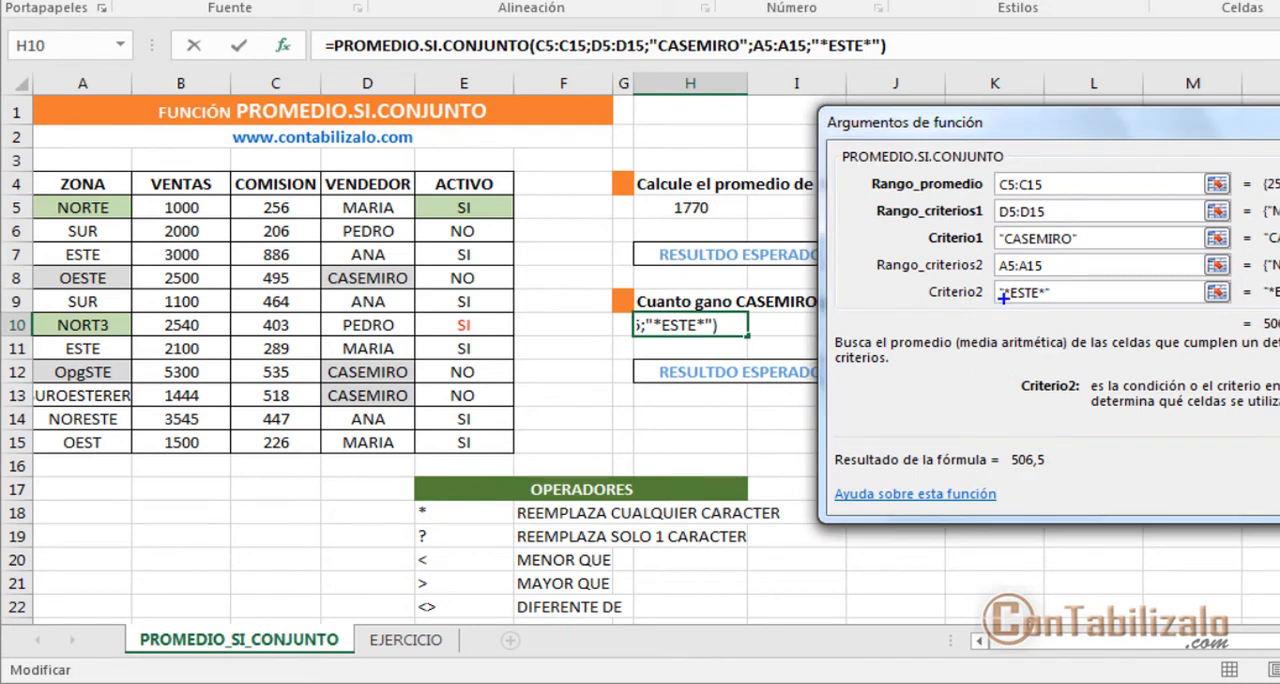
mouse_move(1003, 297)
left_mouse_down()
mouse_move(890, 326)
mouse_move(186, 372)
mouse_move(92, 412)
mouse_move(56, 408)
left_mouse_up()
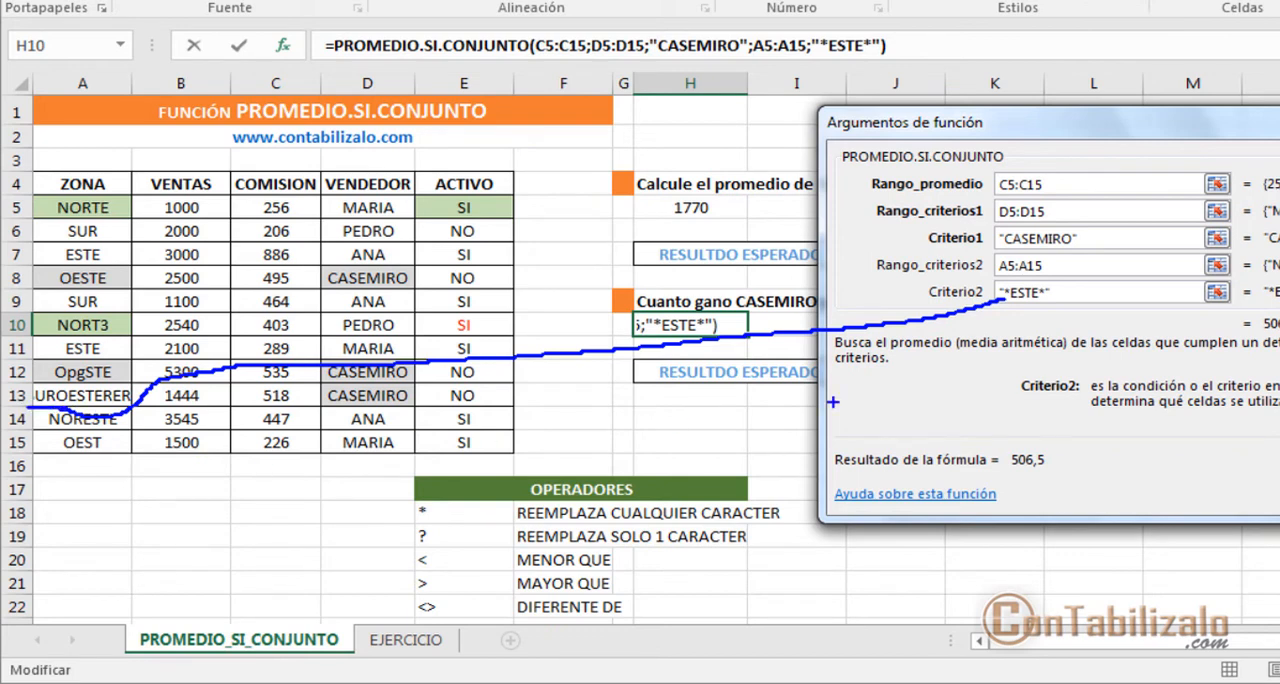
mouse_move(1012, 304)
left_mouse_down()
mouse_move(1038, 305)
mouse_move(986, 368)
mouse_move(250, 414)
mouse_move(122, 346)
mouse_move(94, 356)
mouse_move(110, 388)
left_mouse_up()
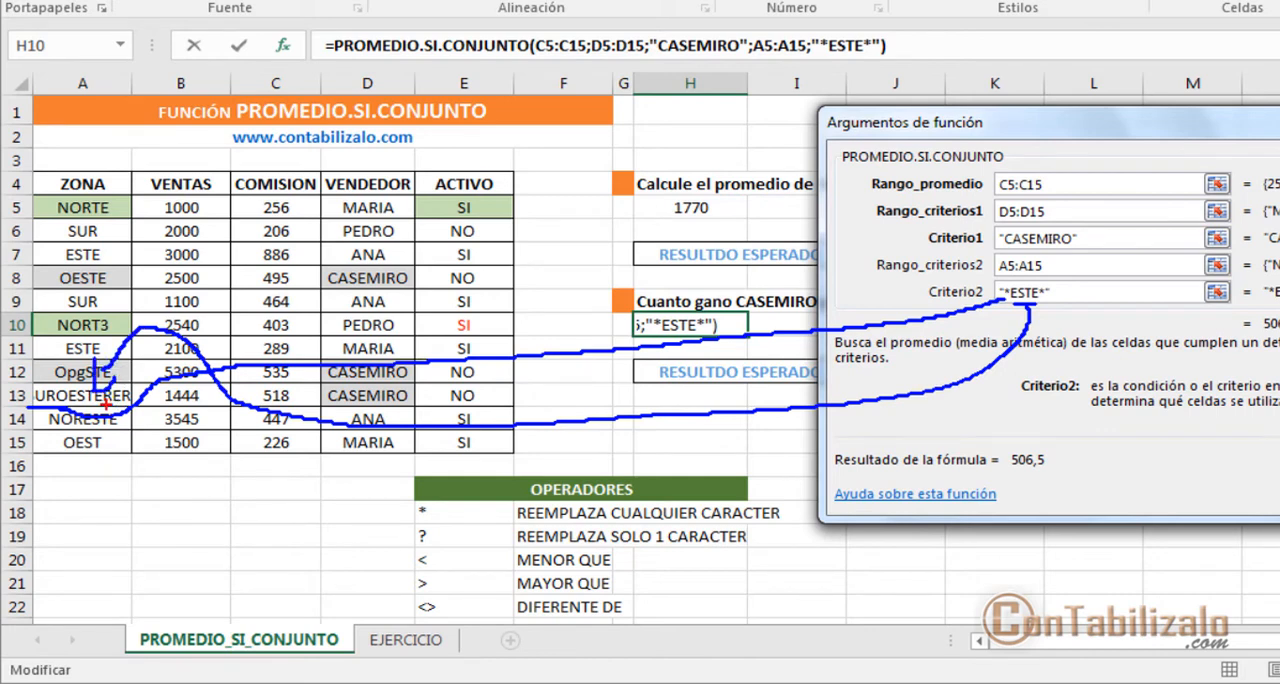
left_click_drag(107, 409, 154, 408)
mouse_move(1045, 295)
left_mouse_down()
mouse_move(378, 358)
mouse_move(186, 394)
left_mouse_up()
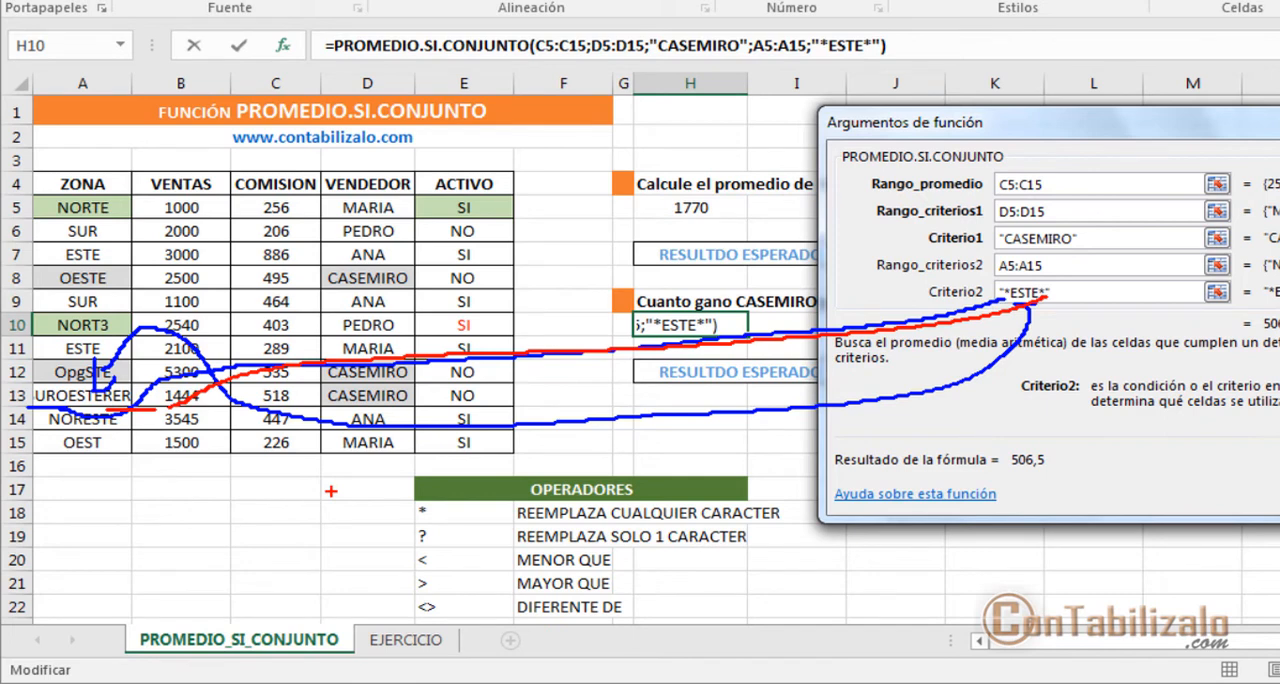
key("Escape")
Step: Replace the trailing asterisk of Criterio2 with a question mark so it reads "*ESTE?"
key("BackSpace")
type("?")
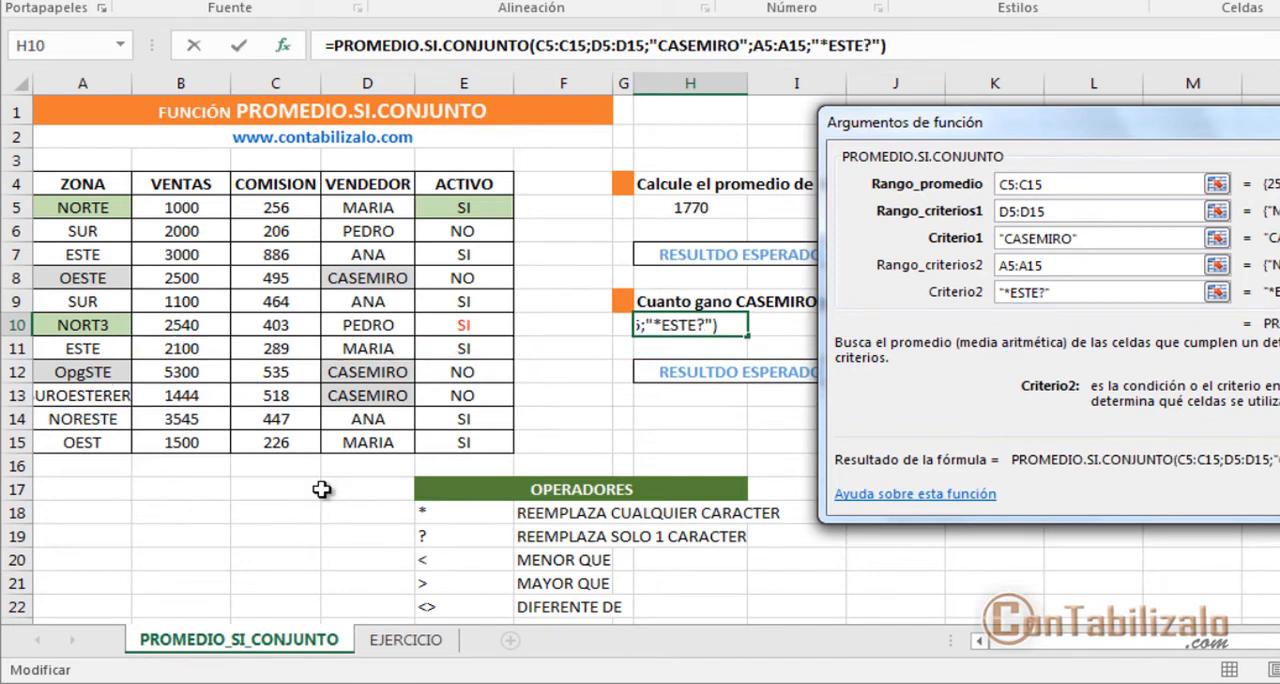
key("BackSpace")
key("BackSpace")
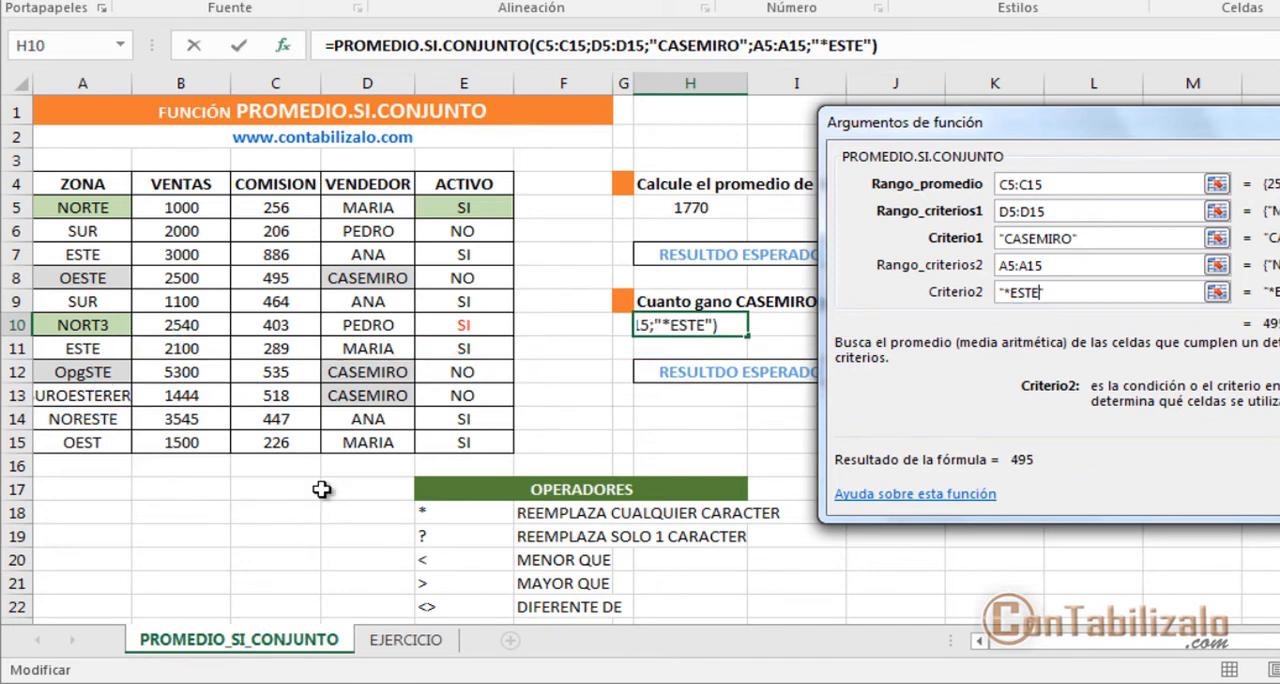
type("?")
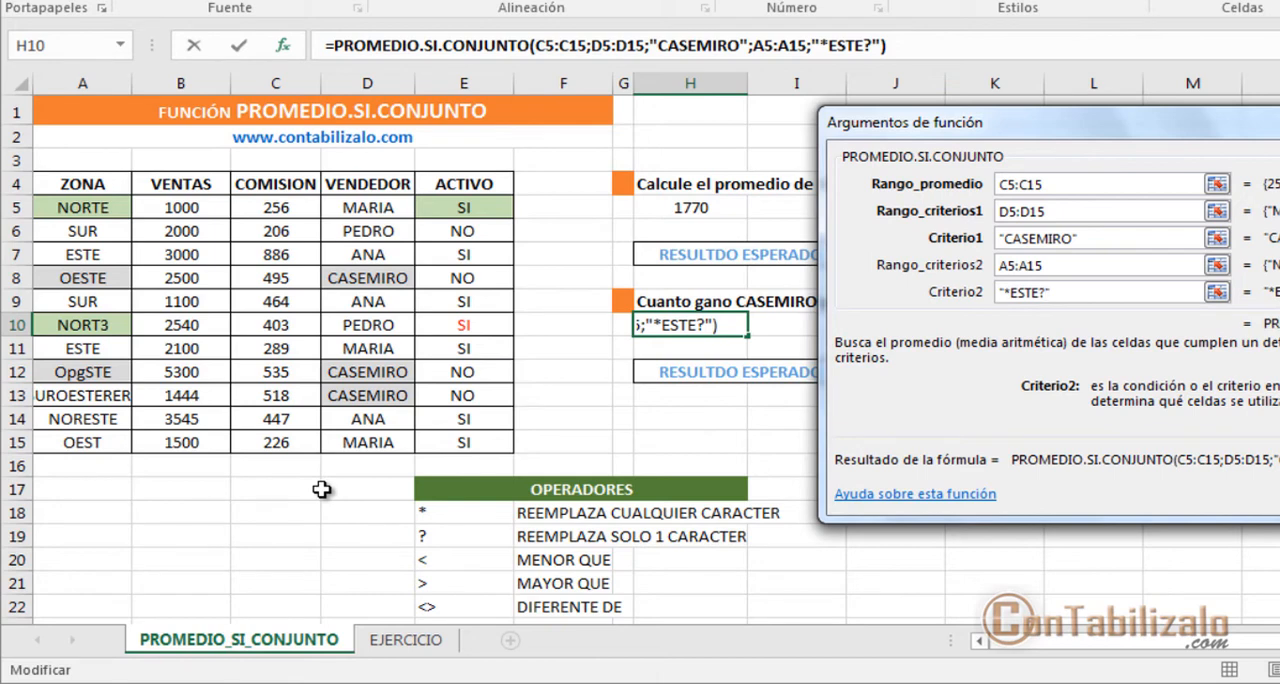
Step: Remove the trailing question mark from Criterio2 so it reads "*ESTE", and mark up the Criterio1 argument on screen
key("BackSpace")
key("BackSpace")
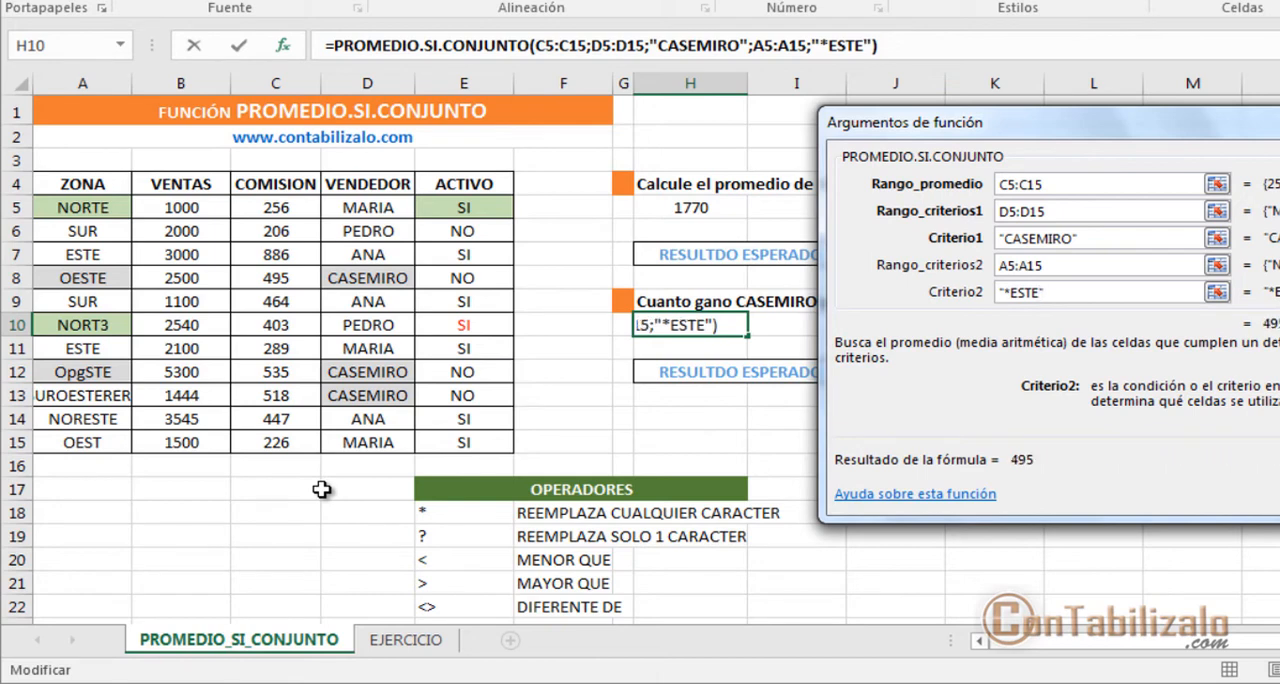
key("ctrl+2")
left_click_drag(925, 239, 508, 317)
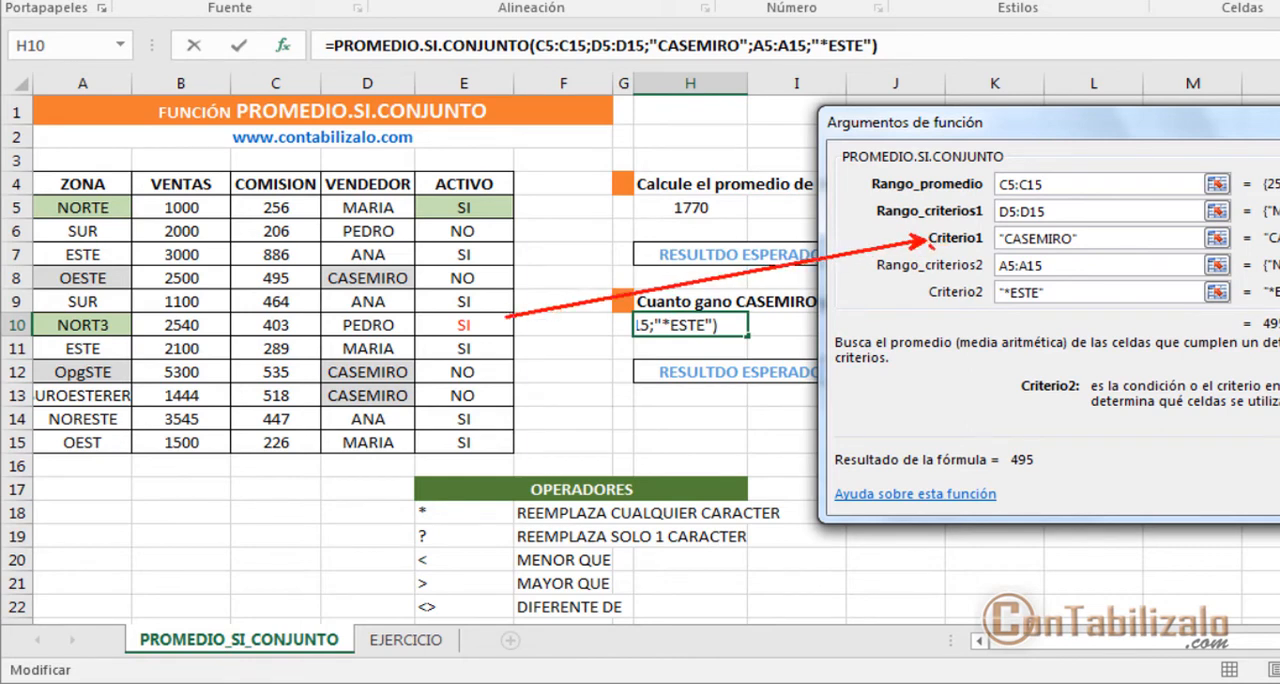
left_click_drag(932, 243, 1212, 243)
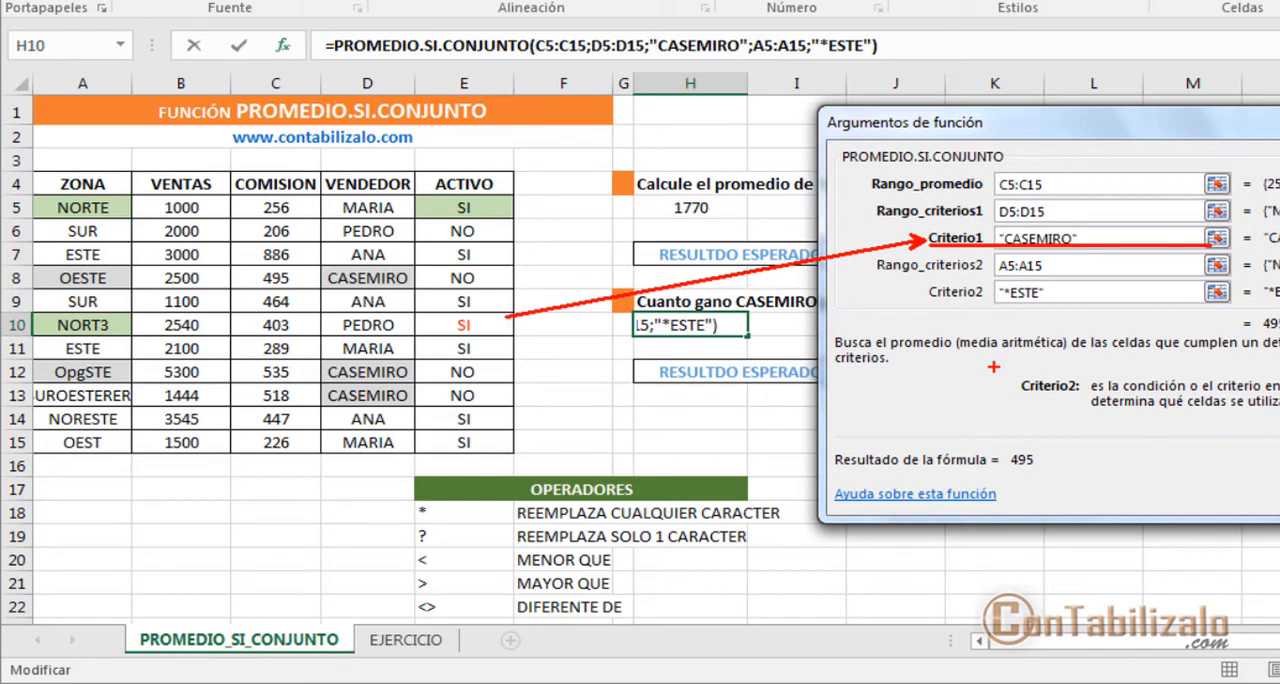
key("Escape")
Step: Try the ? wildcard in place of a letter in the Criterio1 vendor name, and restore the full name
left_click(1046, 238)
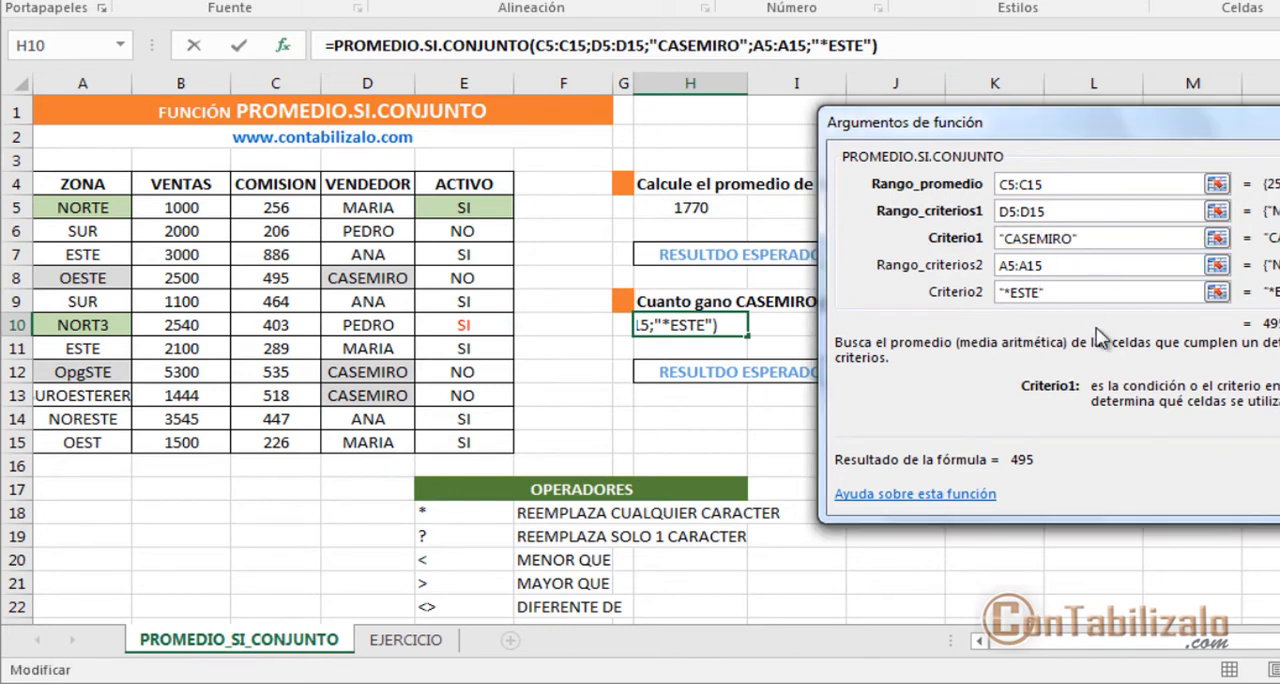
key("BackSpace")
type("?")
key("BackSpace")
type("?")
key("BackSpace")
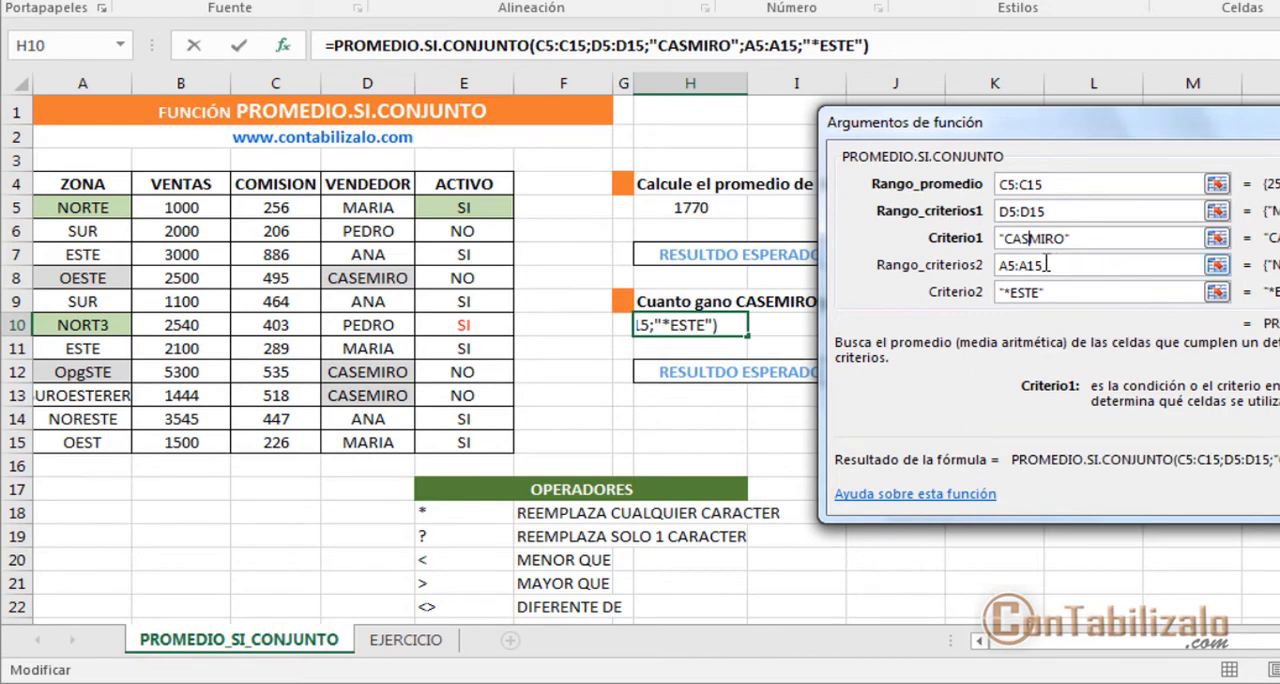
type("E")
left_click(1042, 293)
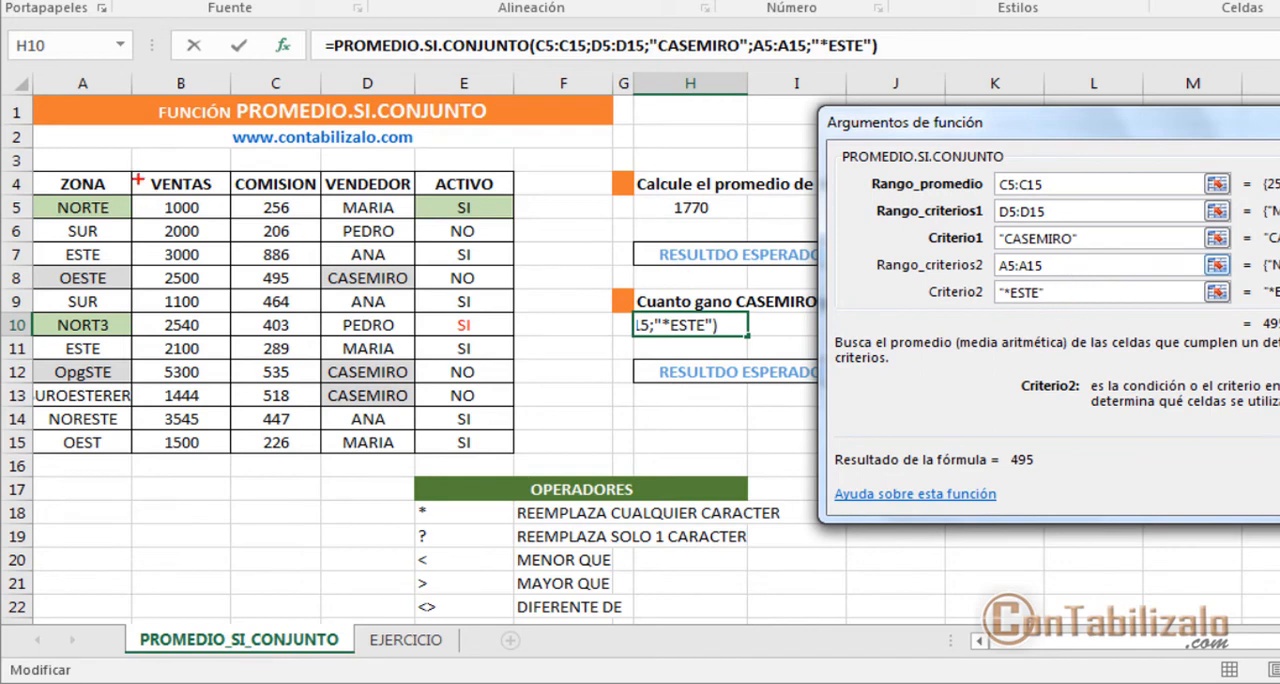
Step: Mark the VENTAS column with a box and an arrow, write the sample condition ">400", and clear the markup
mouse_move(114, 178)
left_mouse_down()
mouse_move(220, 386)
mouse_move(224, 484)
left_mouse_up()
left_click_drag(298, 463, 190, 571)
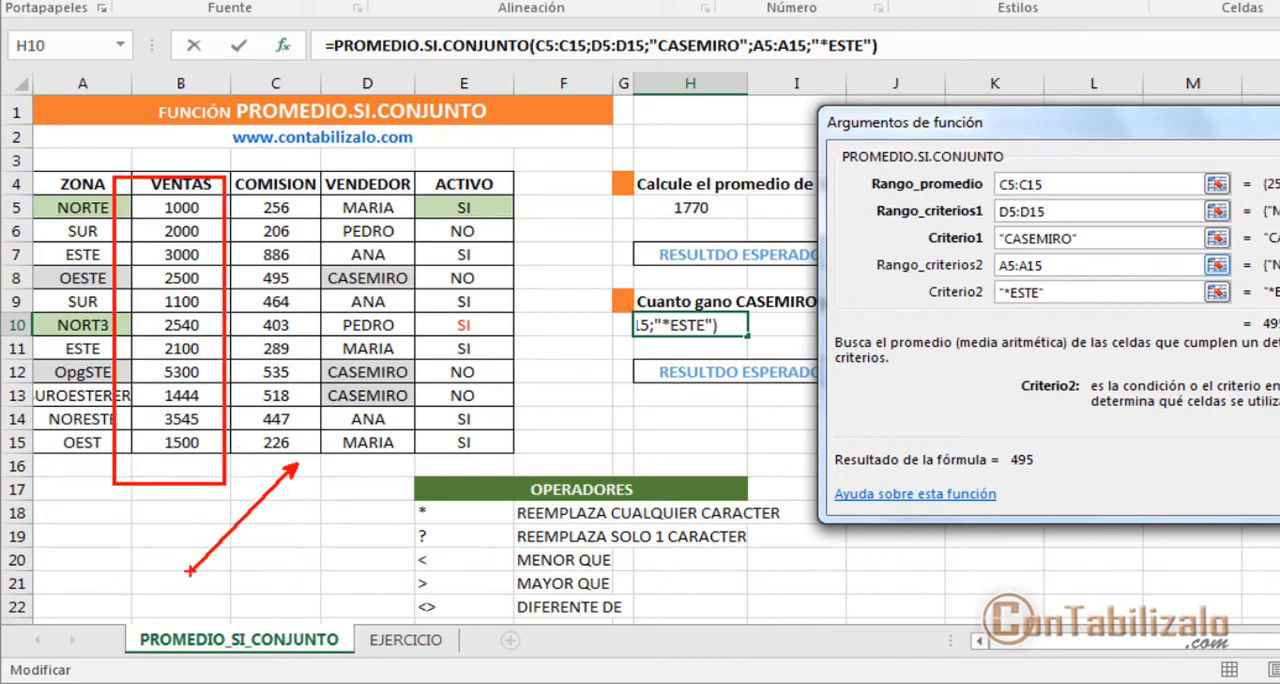
type(">")
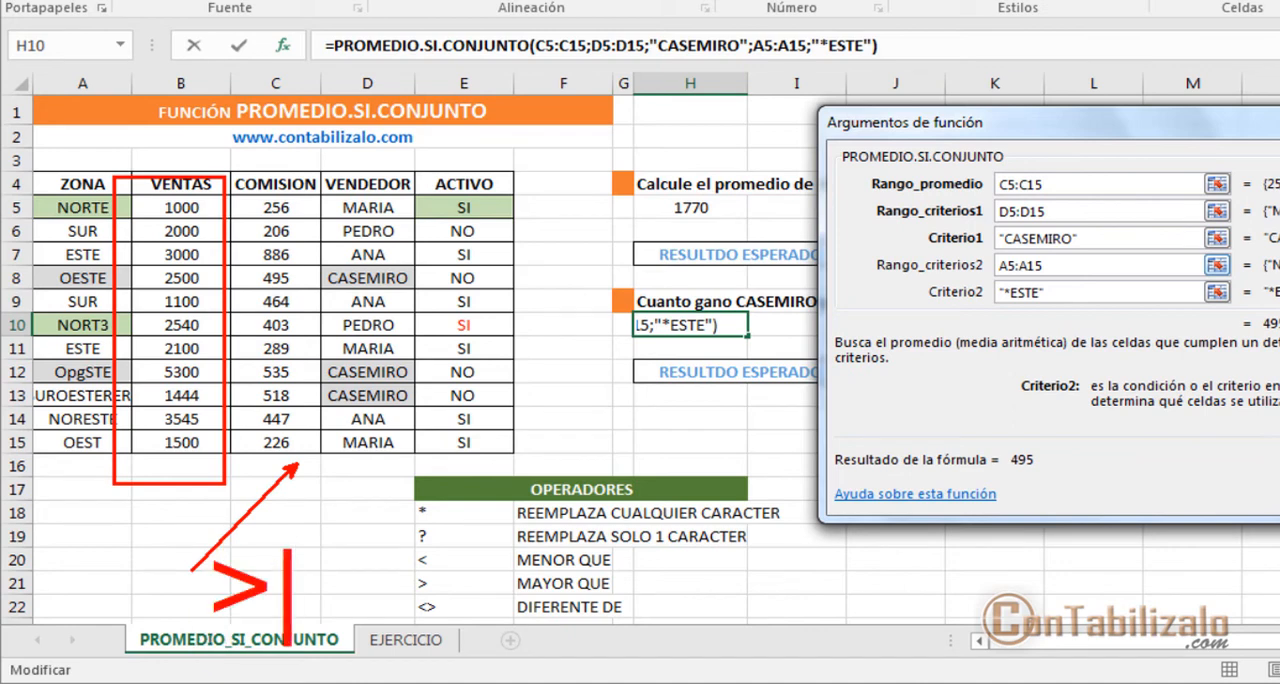
type("400")
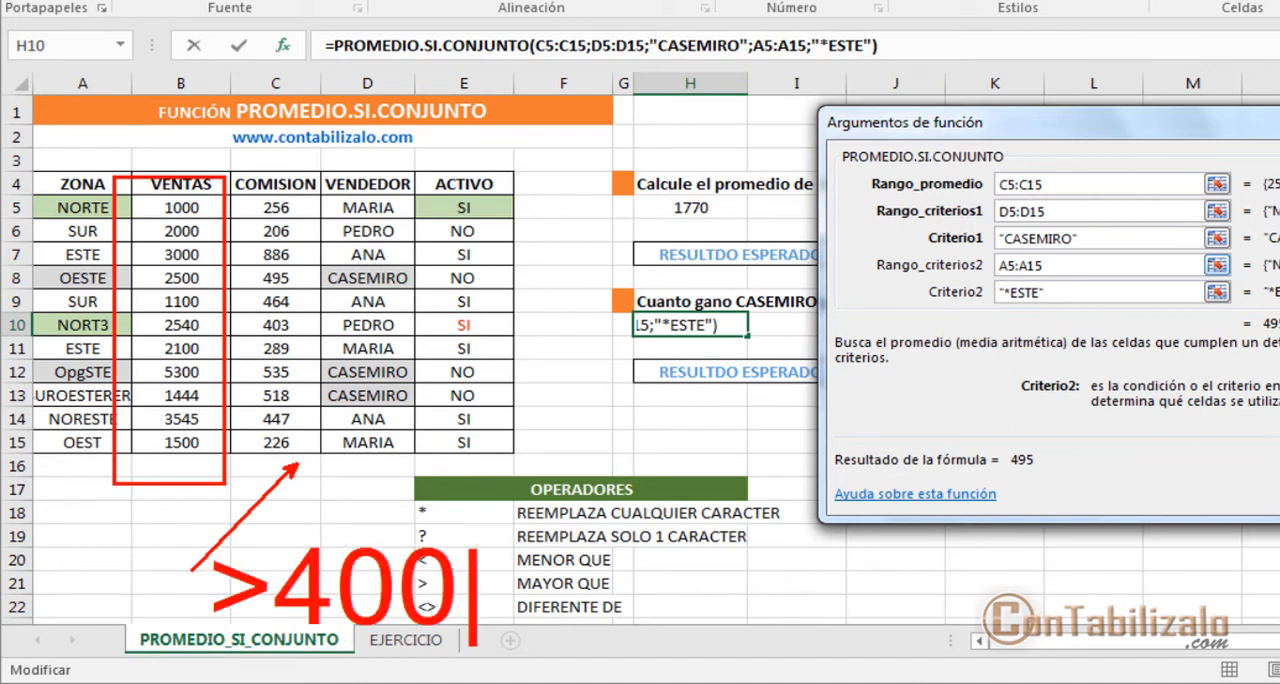
key("Escape")
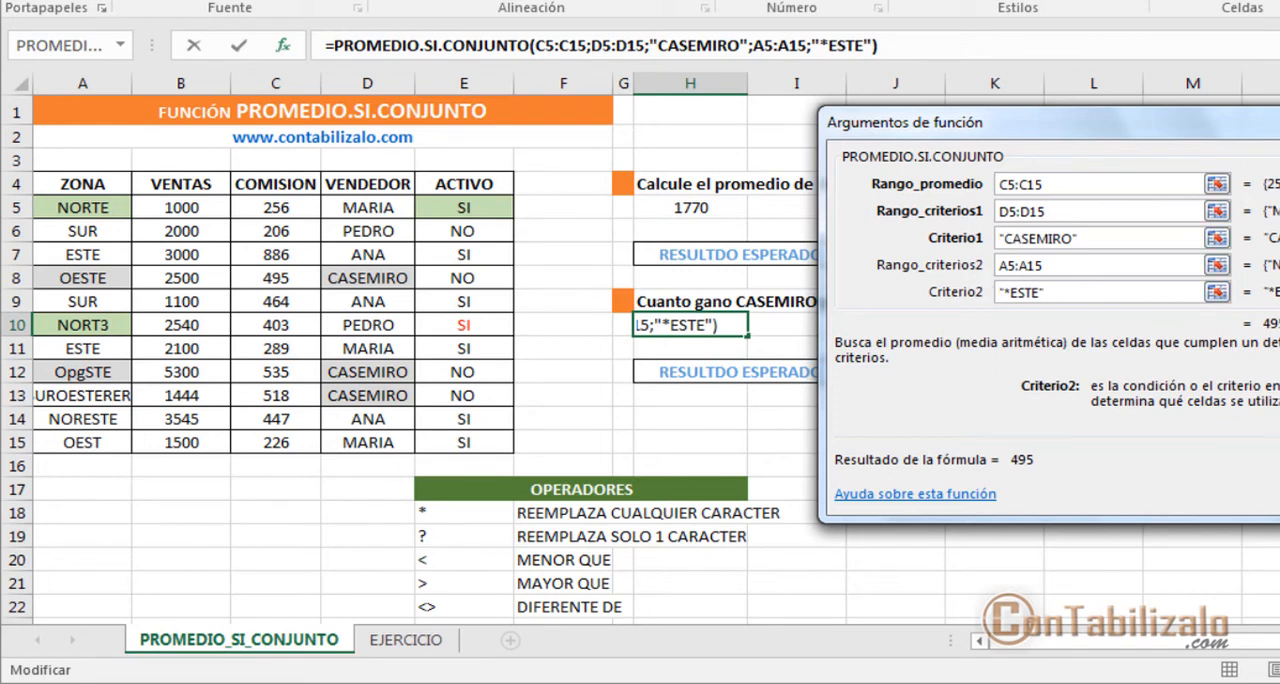
Step: Add a third condition to the H10 arguments with Rango_criterios3 B5:B15 and Criterio3 >1000
key("Tab")
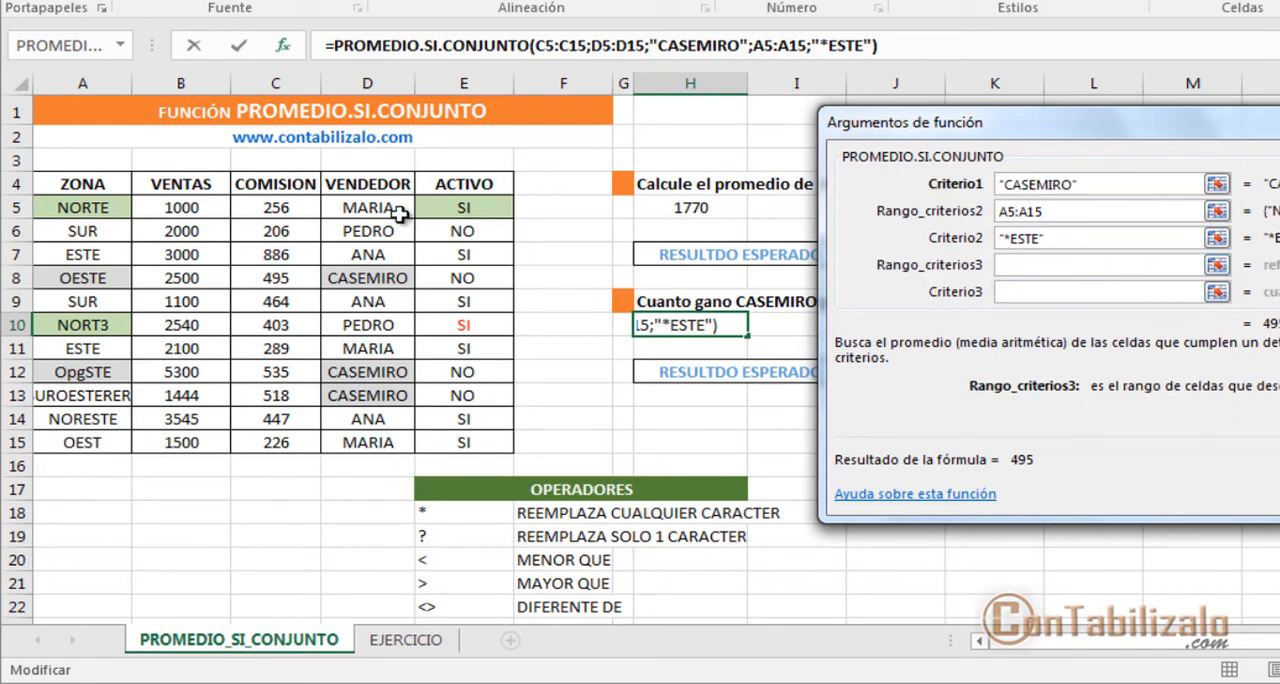
left_click_drag(263, 205, 266, 228)
left_click_drag(185, 205, 185, 442)
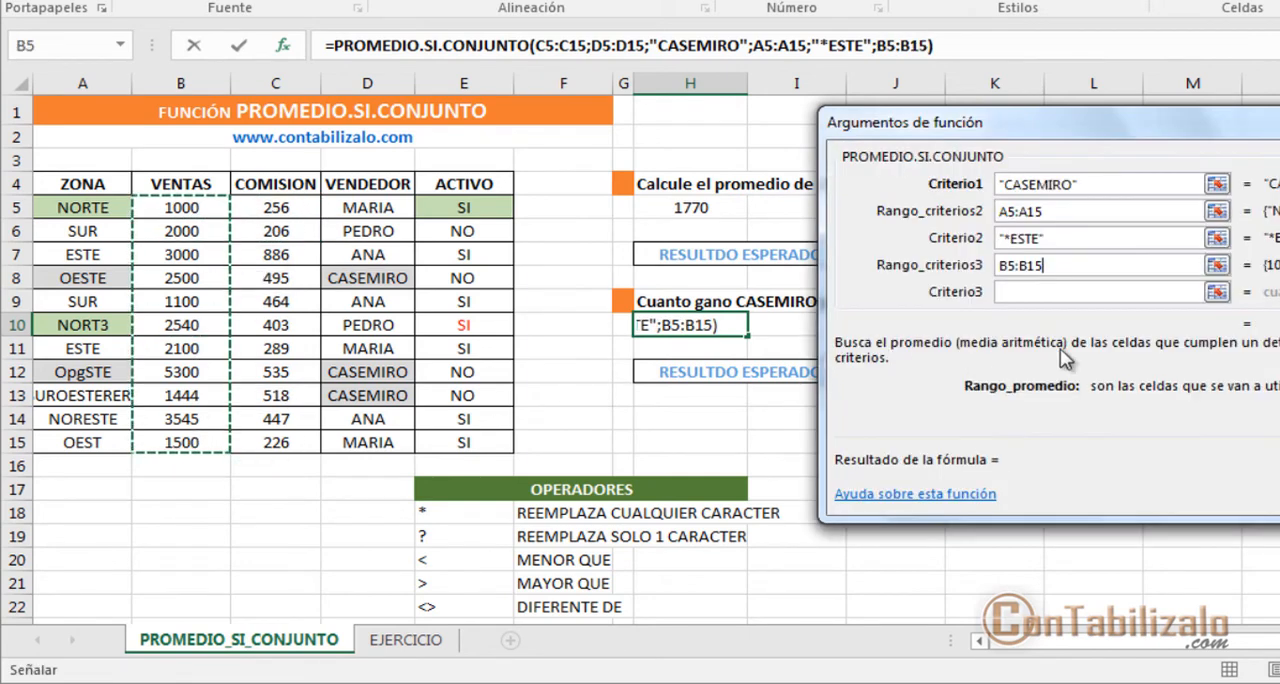
left_click(1062, 296)
type(">")
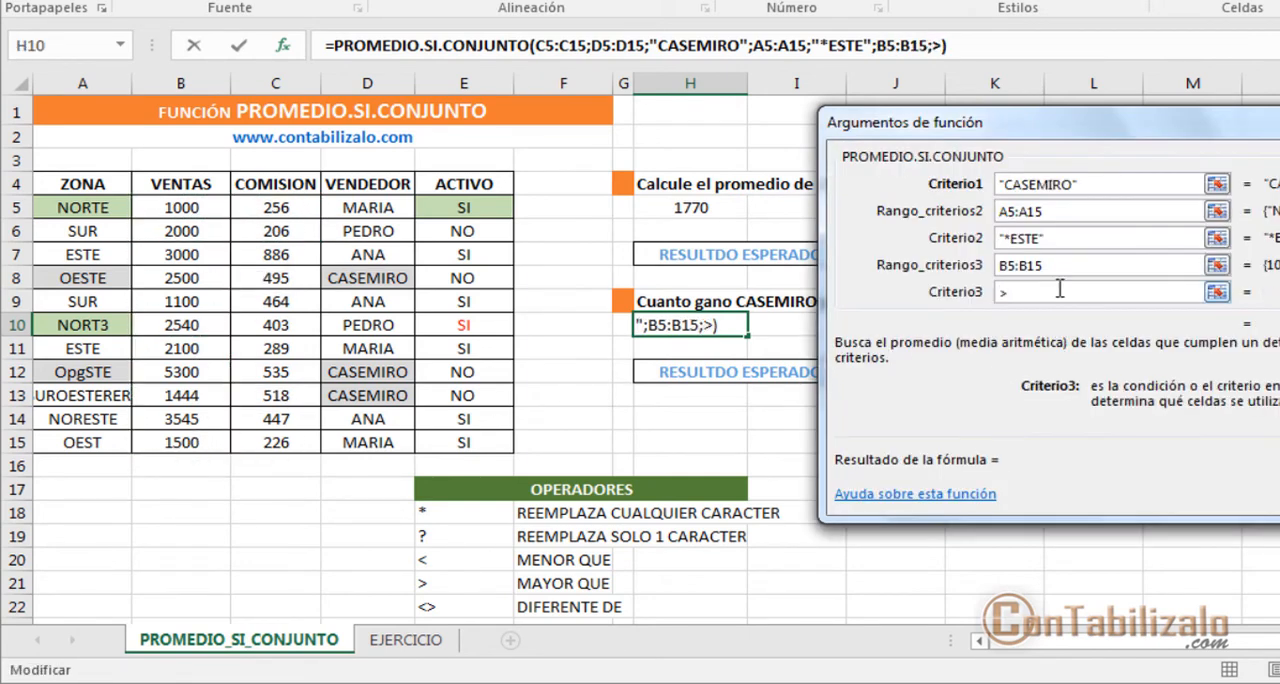
type("100")
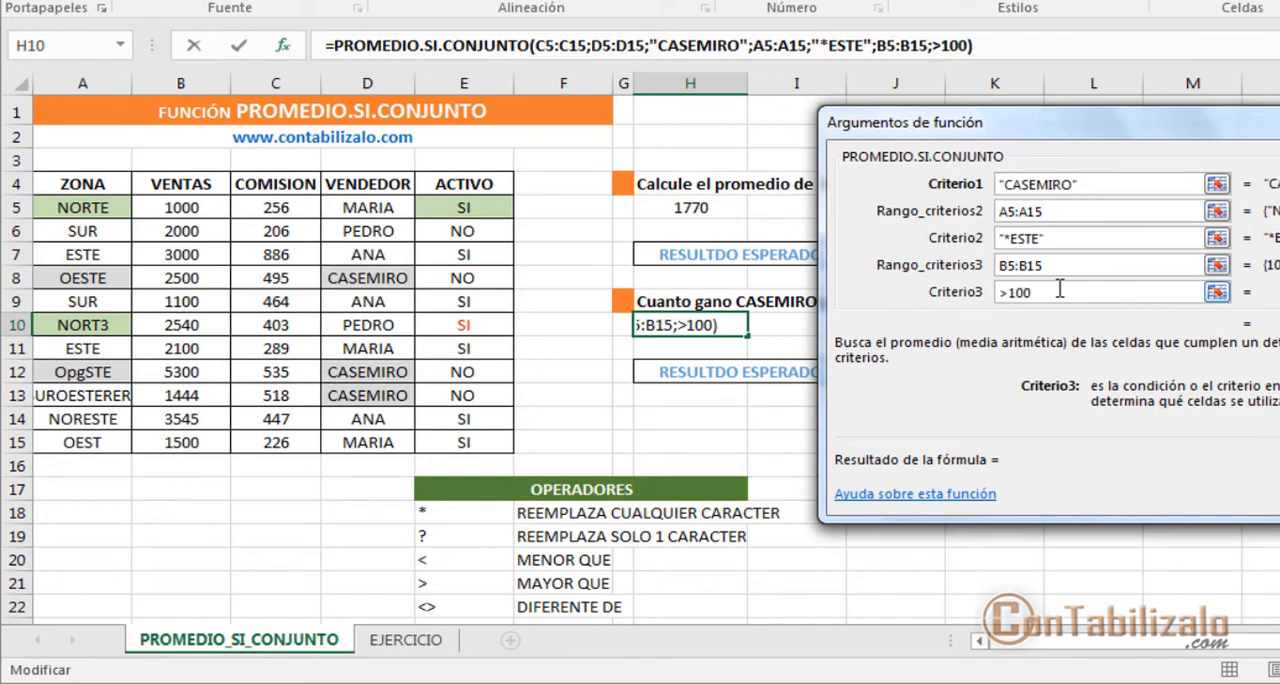
type("0")
Step: Mark up the third condition and the <, > and <> operators on screen, and cancel the argument changes in H10
left_click_drag(1248, 129, 1188, 108)
left_click_drag(908, 219, 1060, 285)
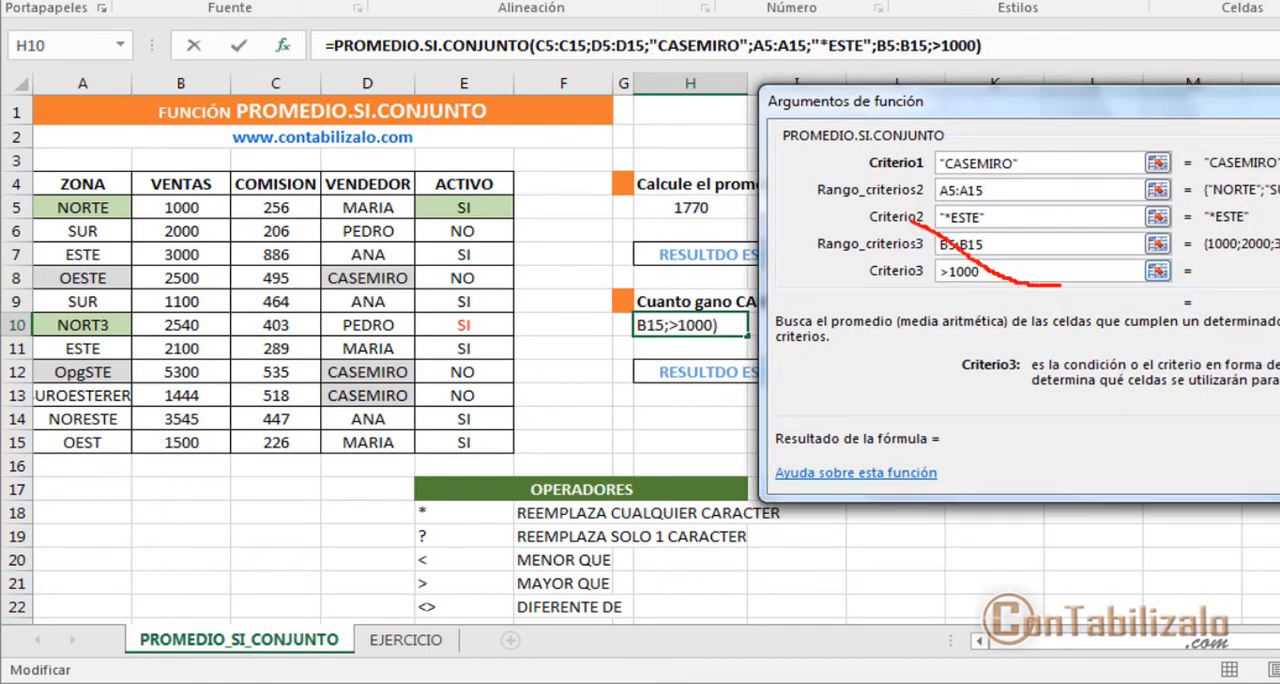
key("e")
mouse_move(908, 215)
left_mouse_down()
mouse_move(1116, 296)
mouse_move(1178, 295)
left_mouse_up()
left_click_drag(944, 270, 216, 267)
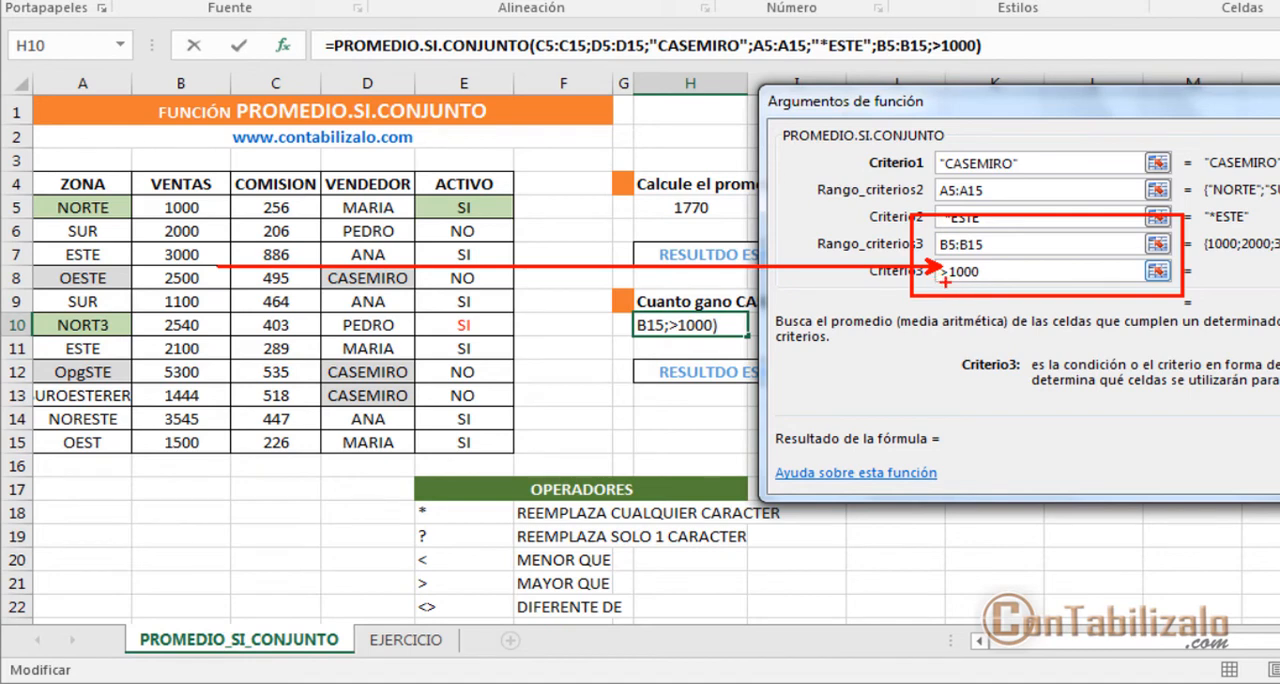
left_click_drag(944, 283, 490, 548)
mouse_move(400, 545)
left_mouse_down()
mouse_move(474, 616)
mouse_move(515, 627)
left_mouse_up()
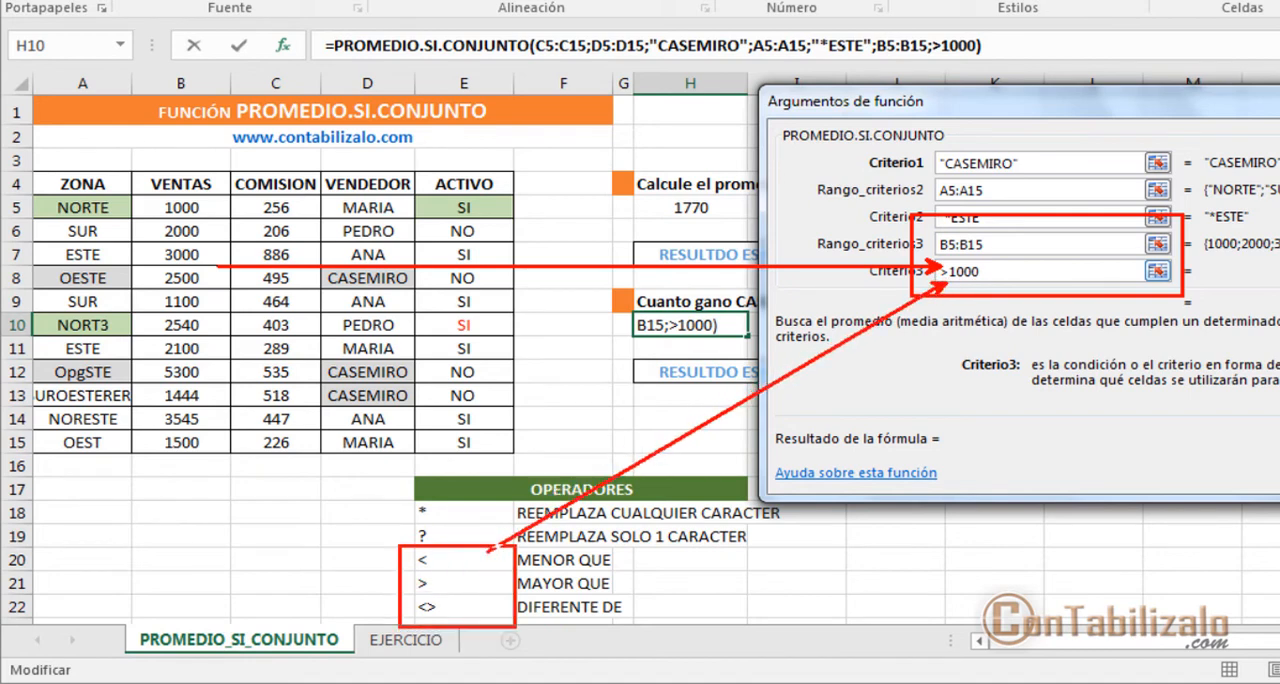
left_click_drag(398, 577, 278, 577)
left_click_drag(400, 556, 310, 555)
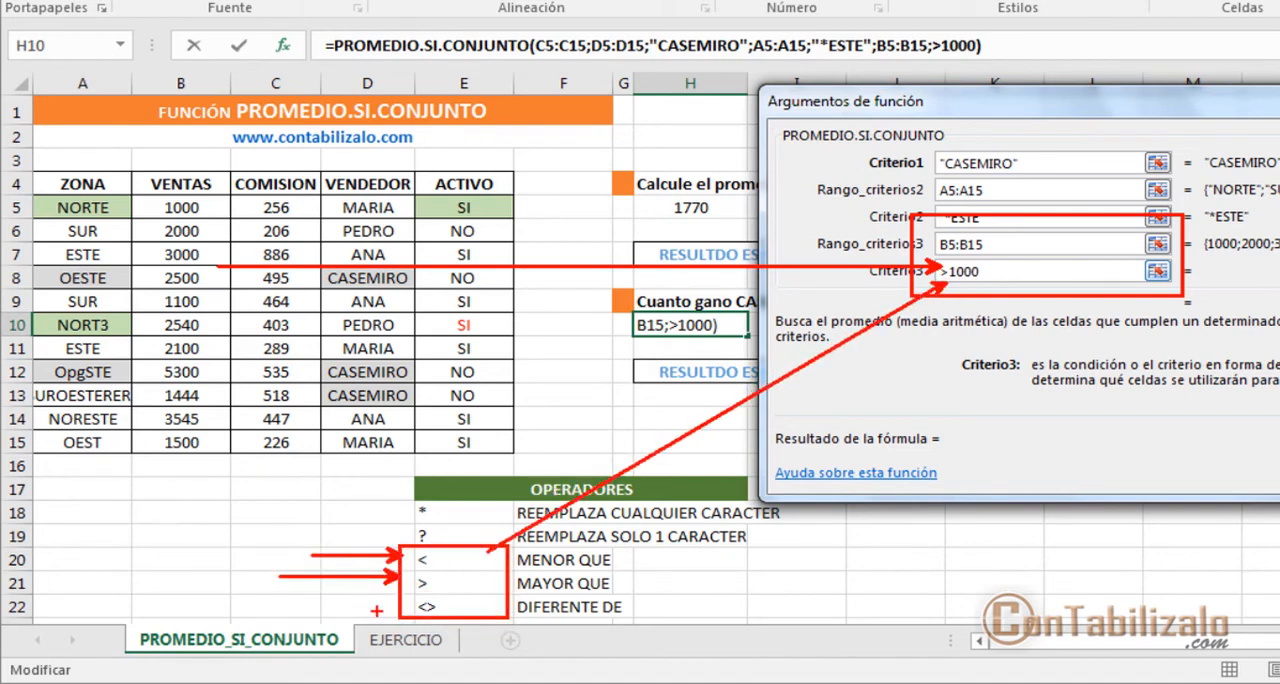
left_click_drag(401, 606, 290, 604)
key("Escape")
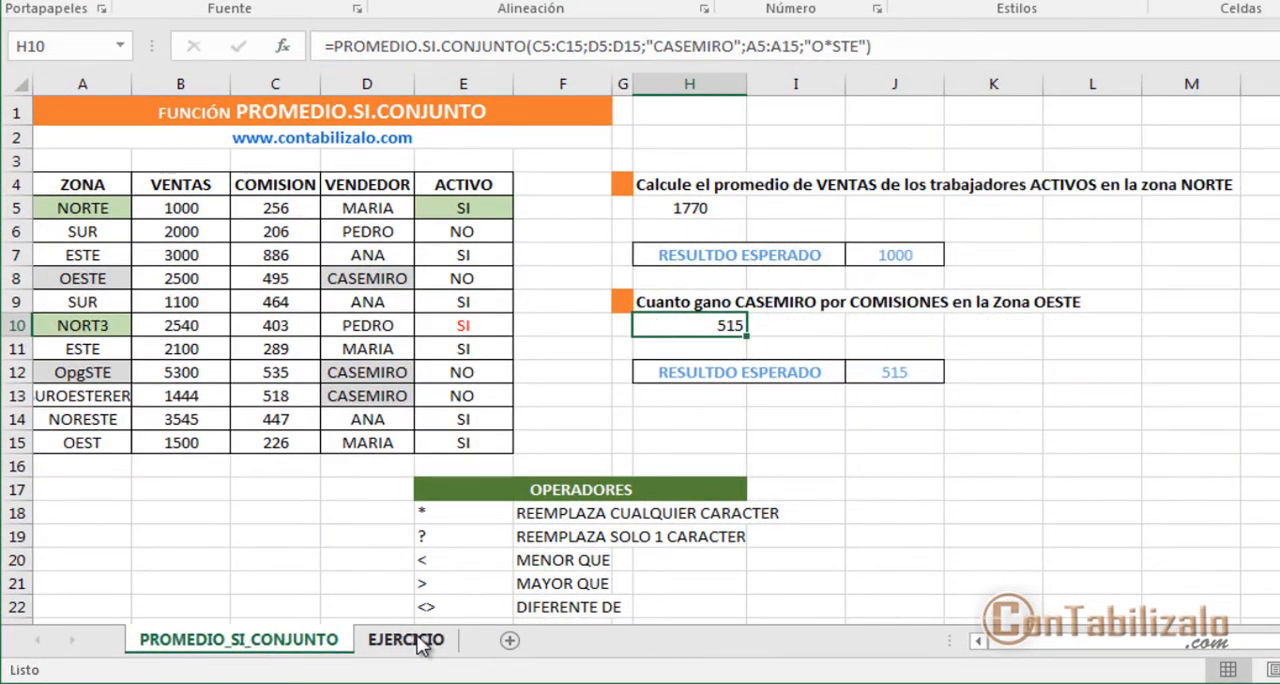
Step: Open the EJERCICIO sheet and highlight the ZONA, VENDEDOR and ACTIVO criteria cells
left_click(418, 636)
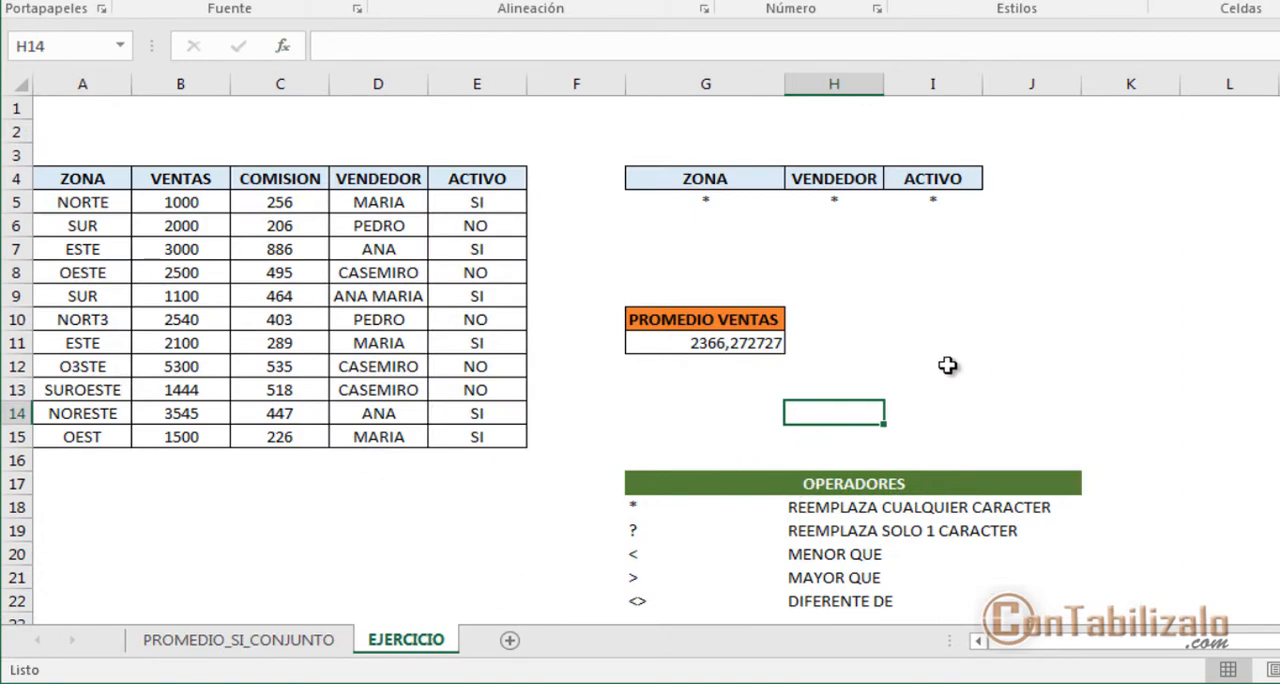
left_click(717, 205)
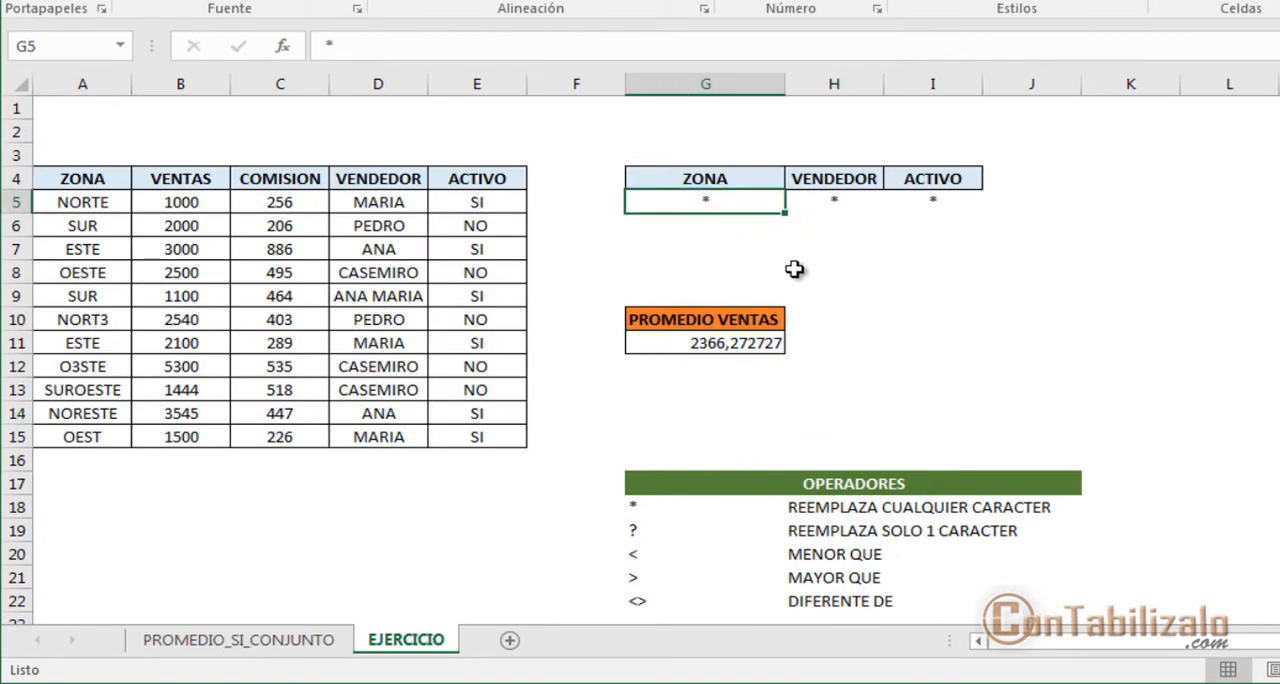
key("ctrl+2")
left_click_drag(638, 181, 985, 224)
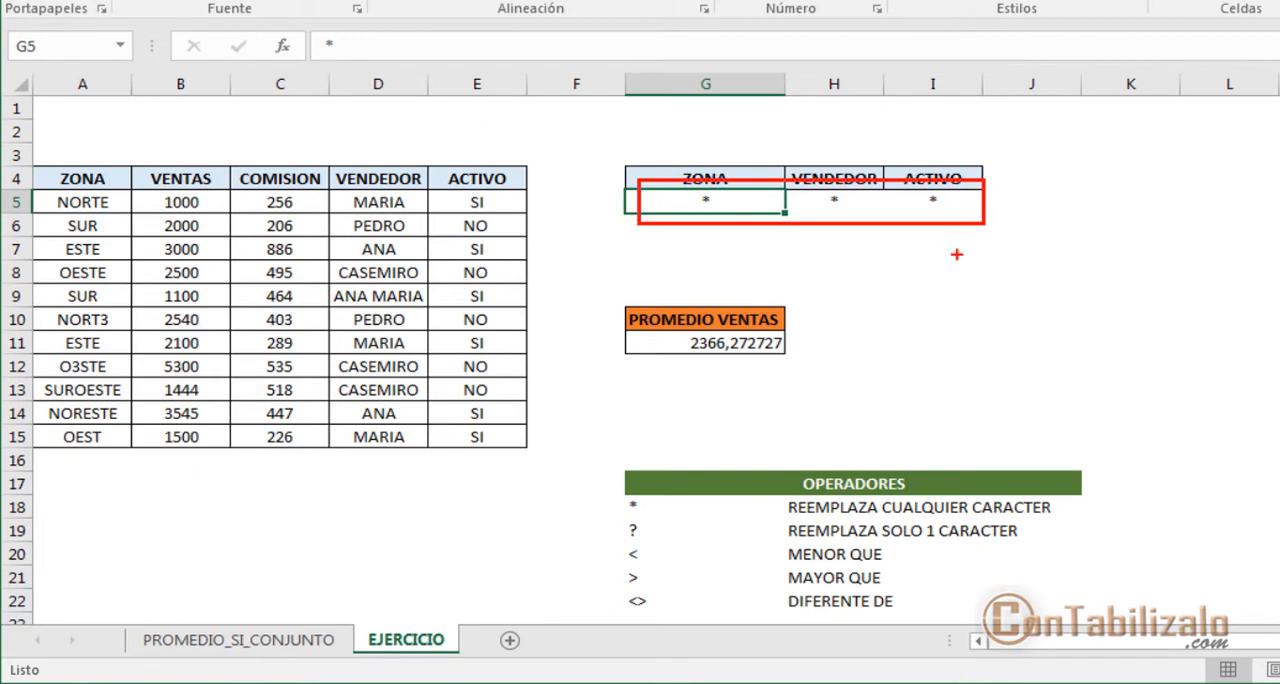
key("Escape")
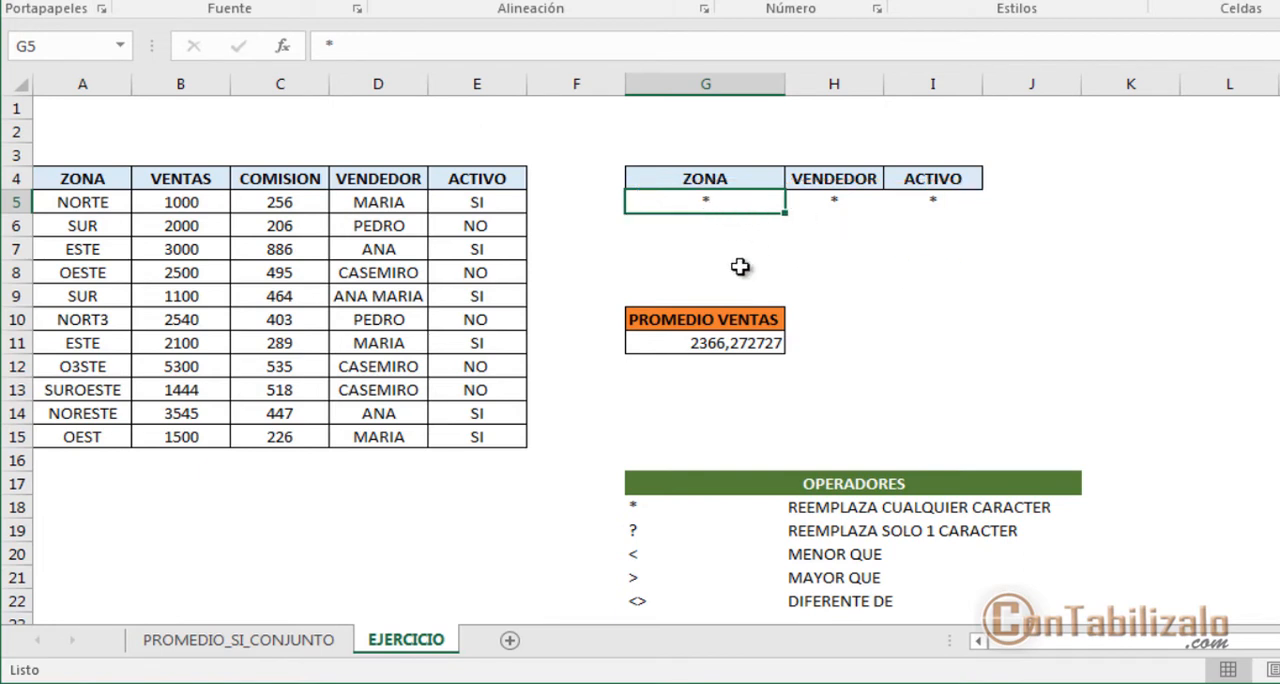
Step: Calculate the overall average of the VENTAS column in H8 with =PROMEDIO(B5:B15)
left_click(849, 271)
type("=")
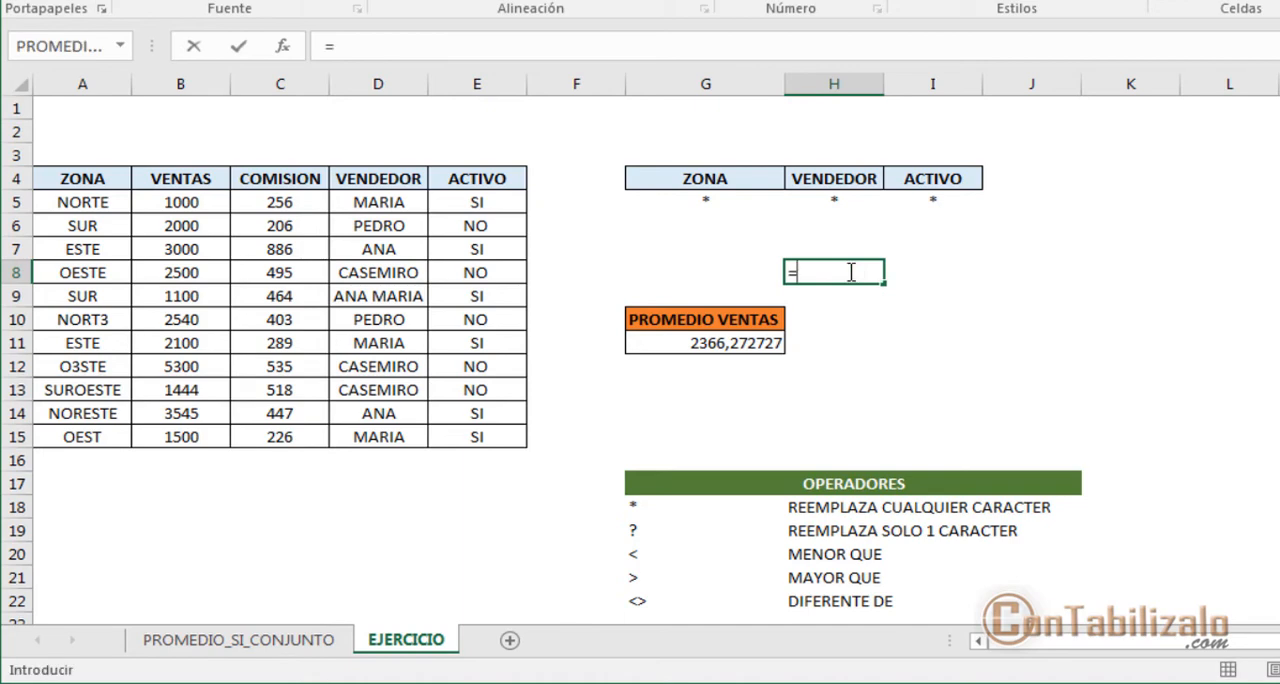
type("PROMEDIO(")
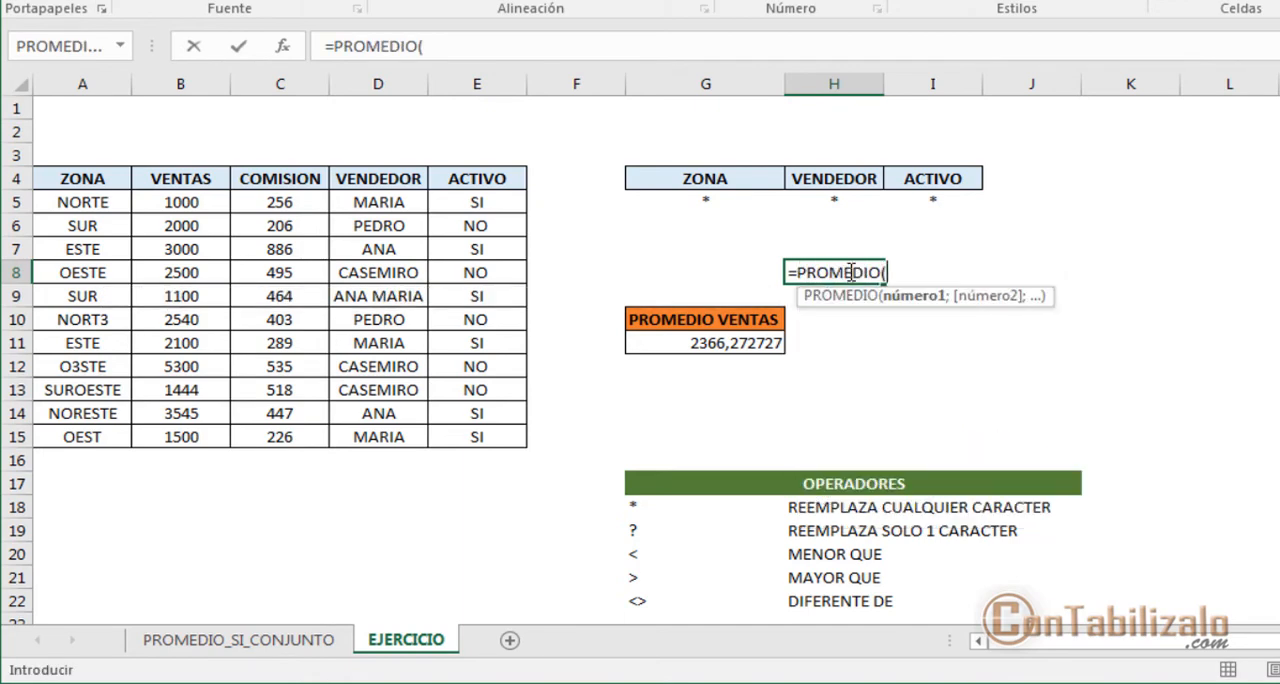
left_click_drag(171, 202, 200, 437)
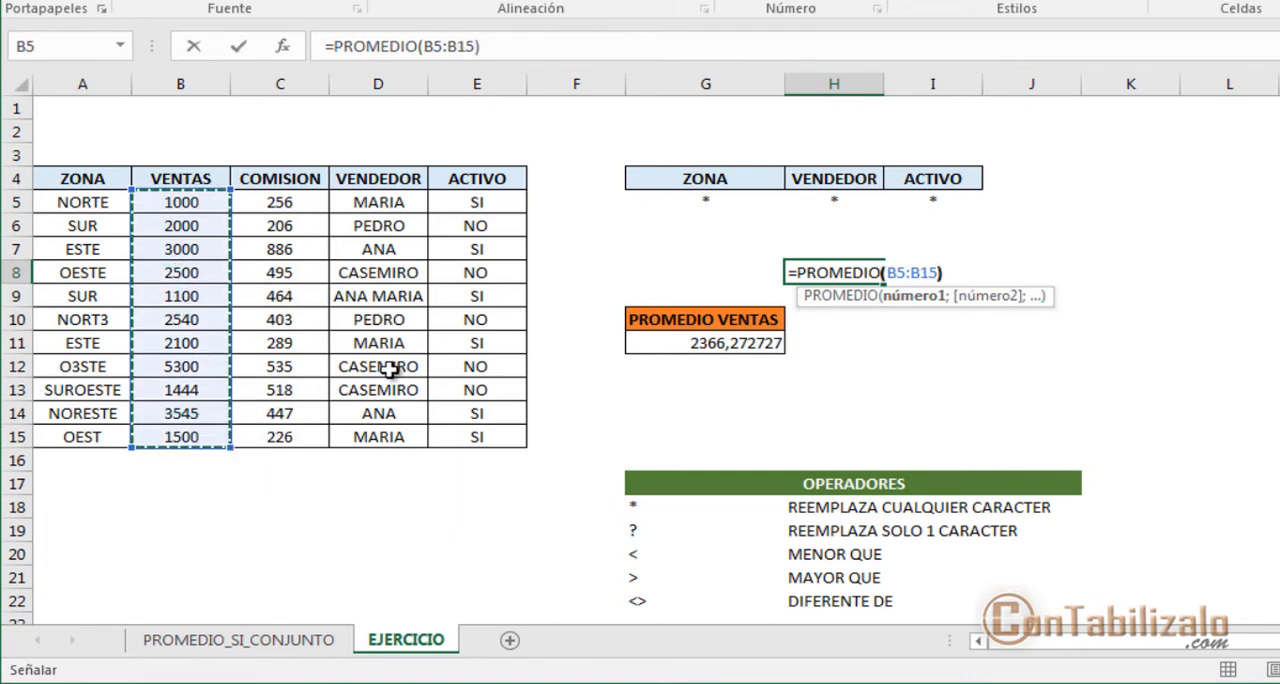
key("Return")
key("Up")
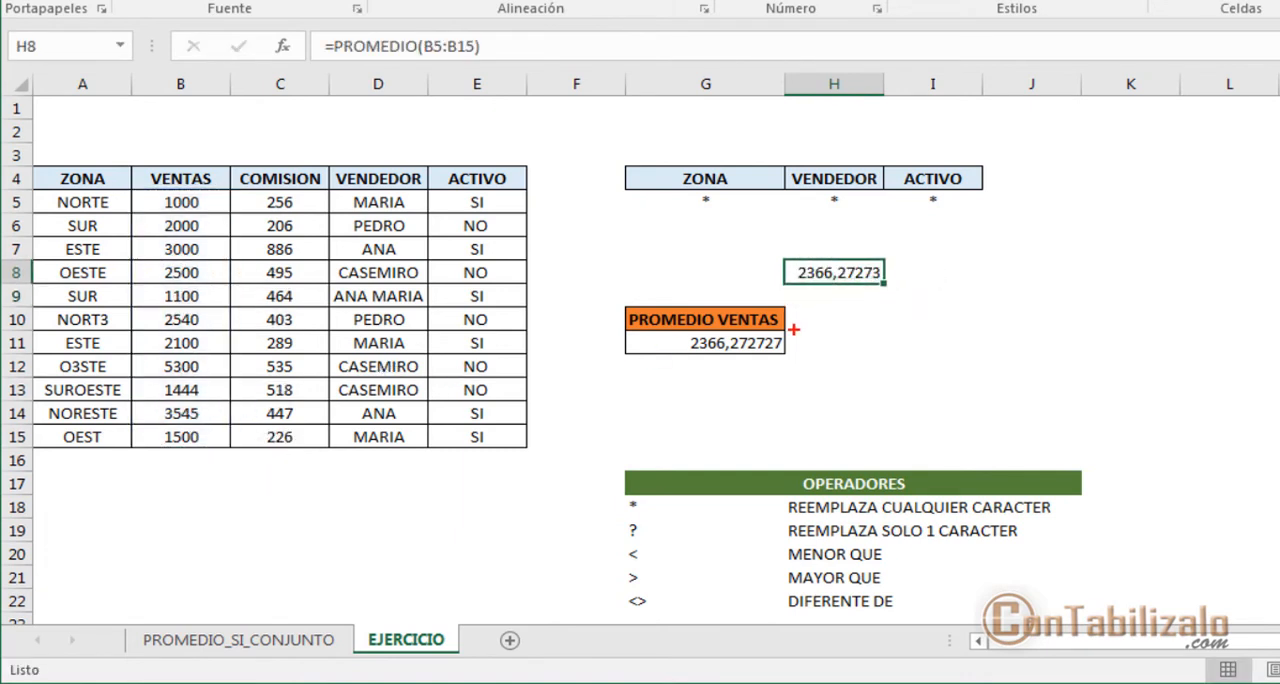
Step: Compare the average in H8 with the PROMEDIO VENTAS result, marking both values and the criteria cells
left_click_drag(816, 300, 900, 291)
mouse_move(670, 369)
left_mouse_down()
mouse_move(797, 369)
mouse_move(893, 296)
mouse_move(912, 305)
left_mouse_up()
key("e")
mouse_move(662, 171)
left_mouse_down()
mouse_move(826, 206)
mouse_move(1018, 219)
left_mouse_up()
key("Escape")
Step: Set the ZONA criterion in G5 to NORTE
left_click(706, 201)
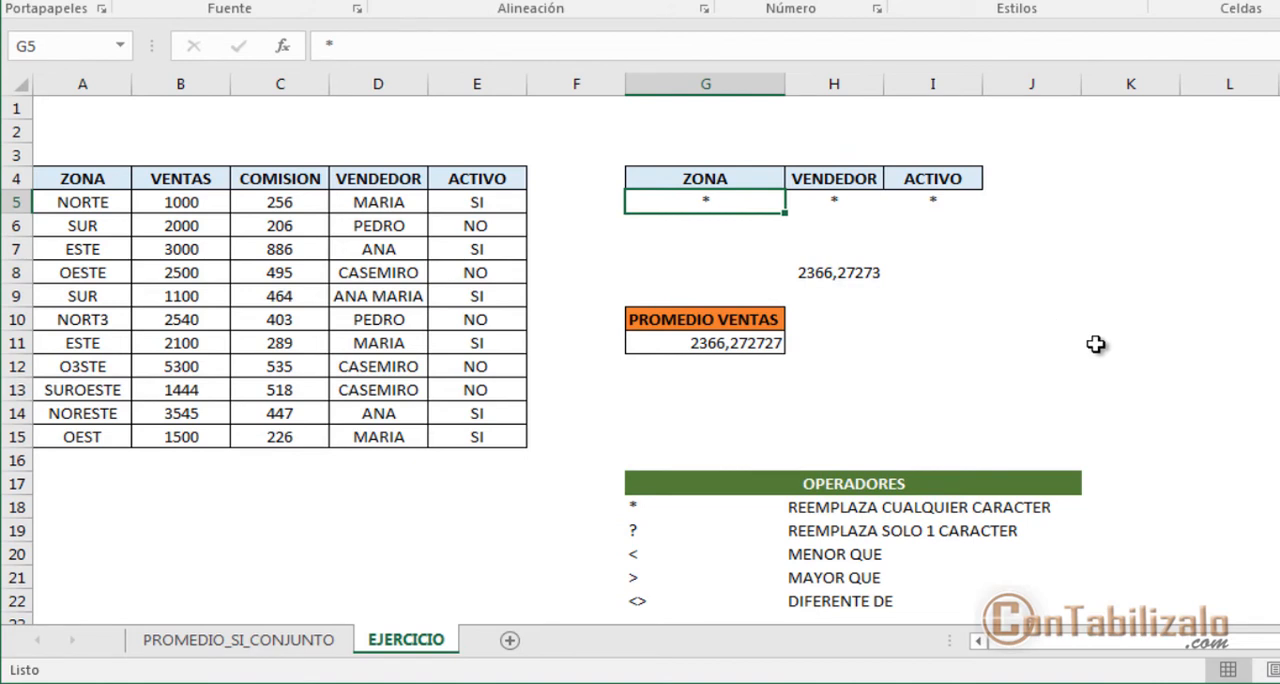
type("NORE")
key("BackSpace")
type("TE")
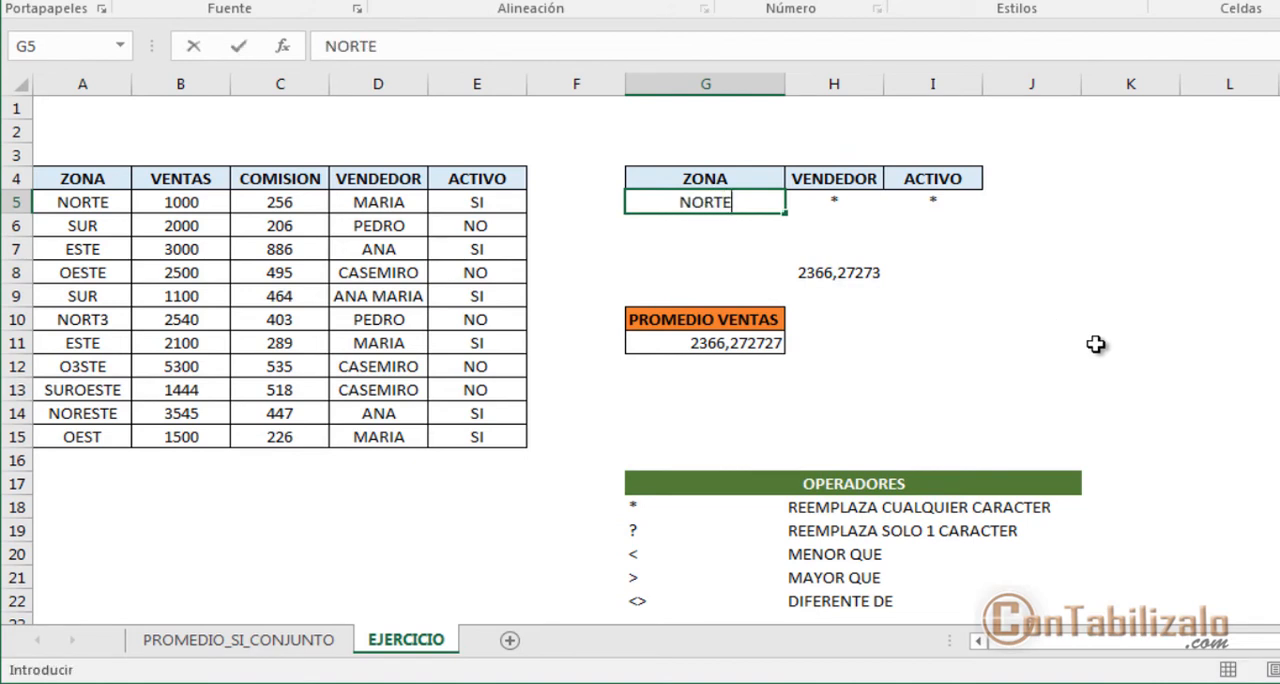
key("Return")
Step: Check the PROMEDIO VENTAS result in G11 against the NORTE row of the sales table
left_click_drag(722, 323, 870, 380)
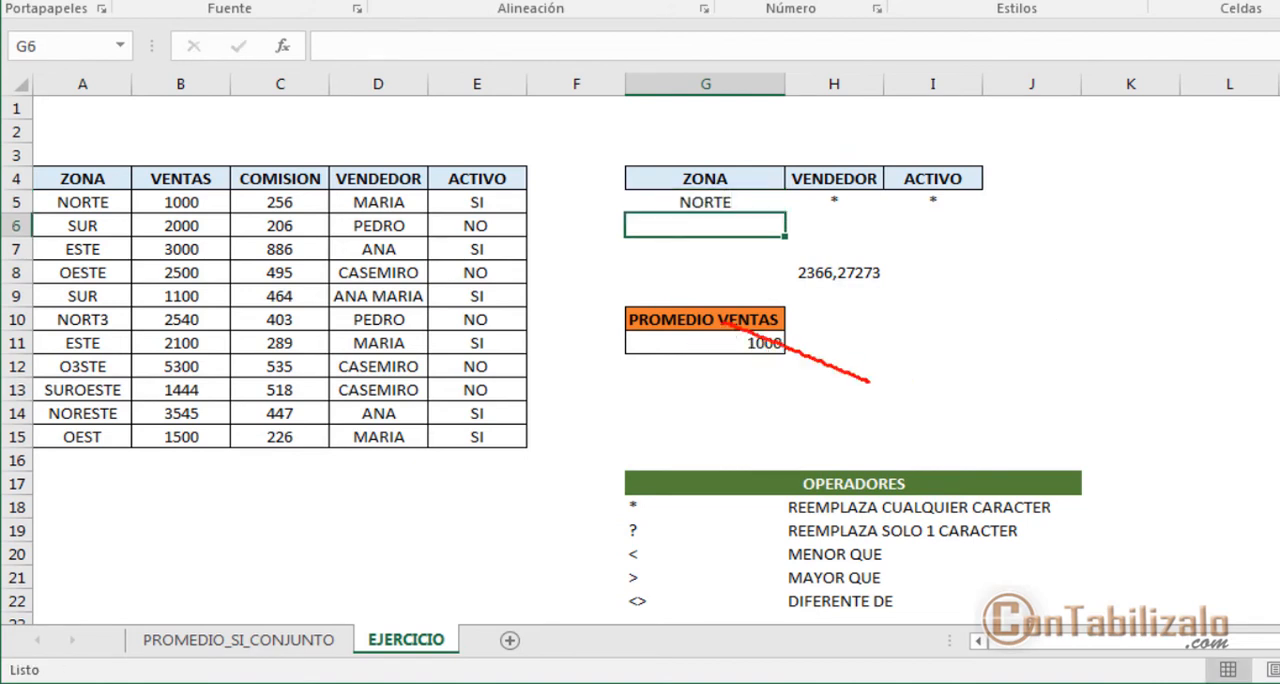
key("e")
left_click_drag(710, 324, 811, 374)
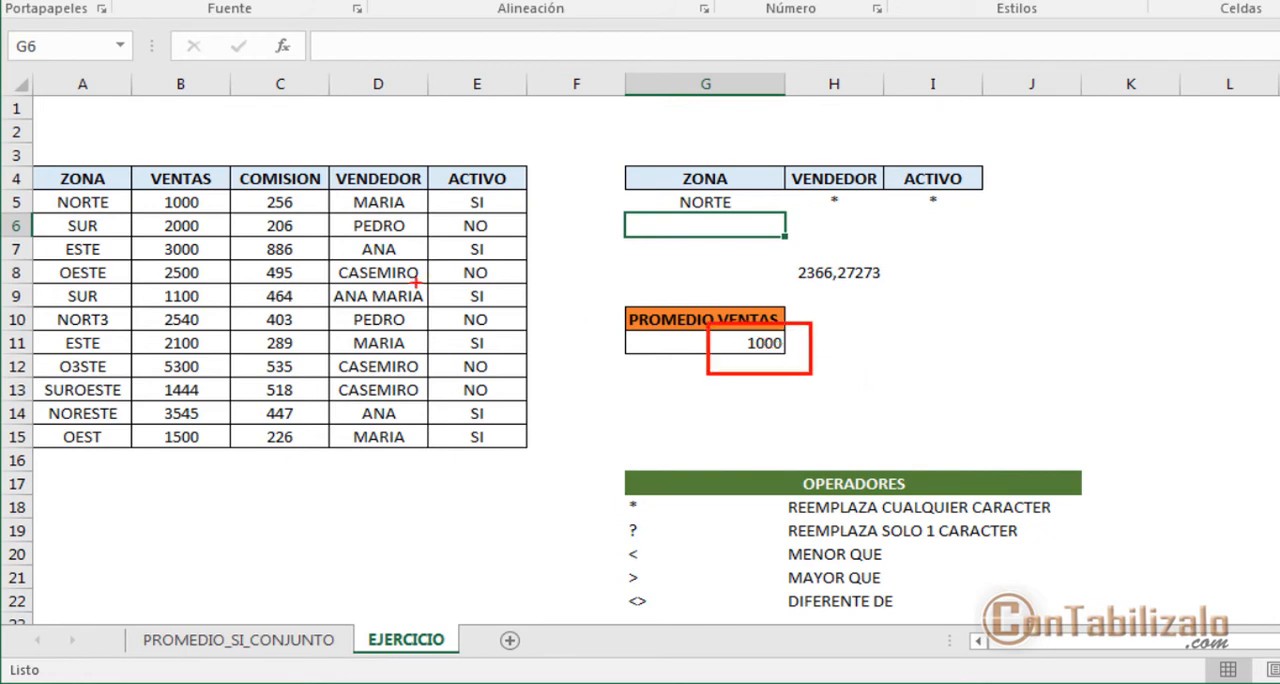
left_click_drag(35, 215, 128, 218)
key("e")
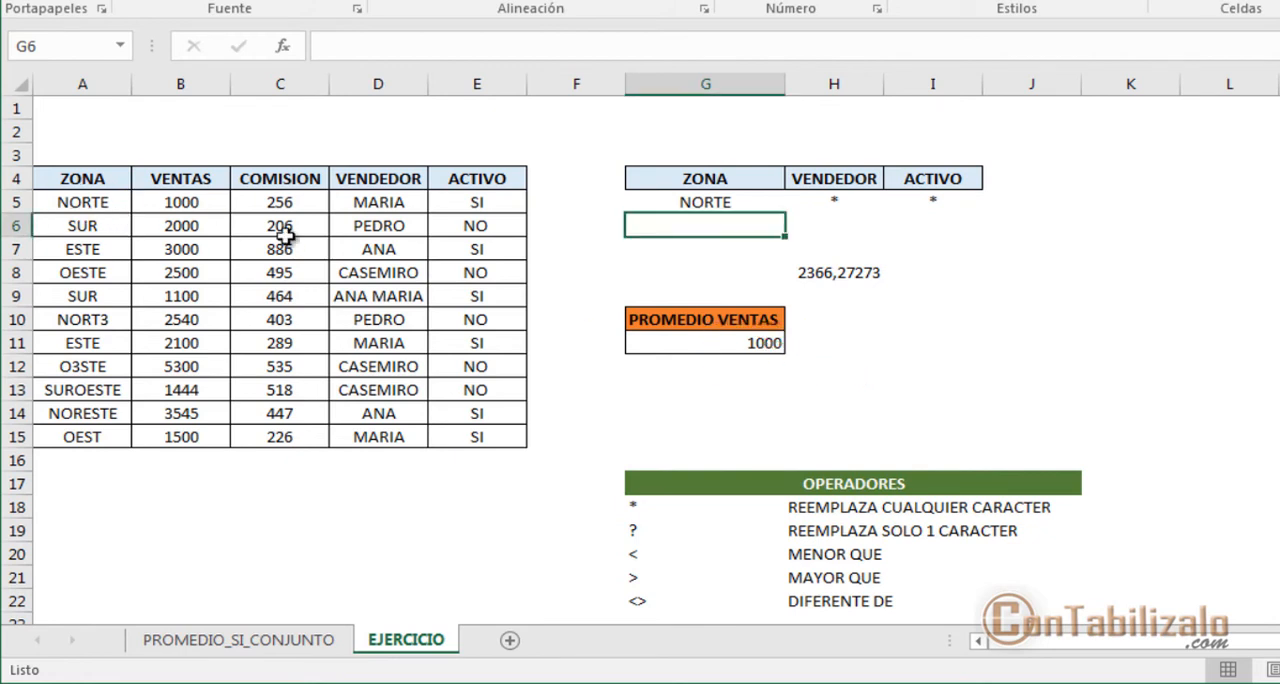
Step: Replace the last letter of the ZONA criterion in G5 with an asterisk so it reads NORT*
left_click(713, 204)
left_click(480, 58)
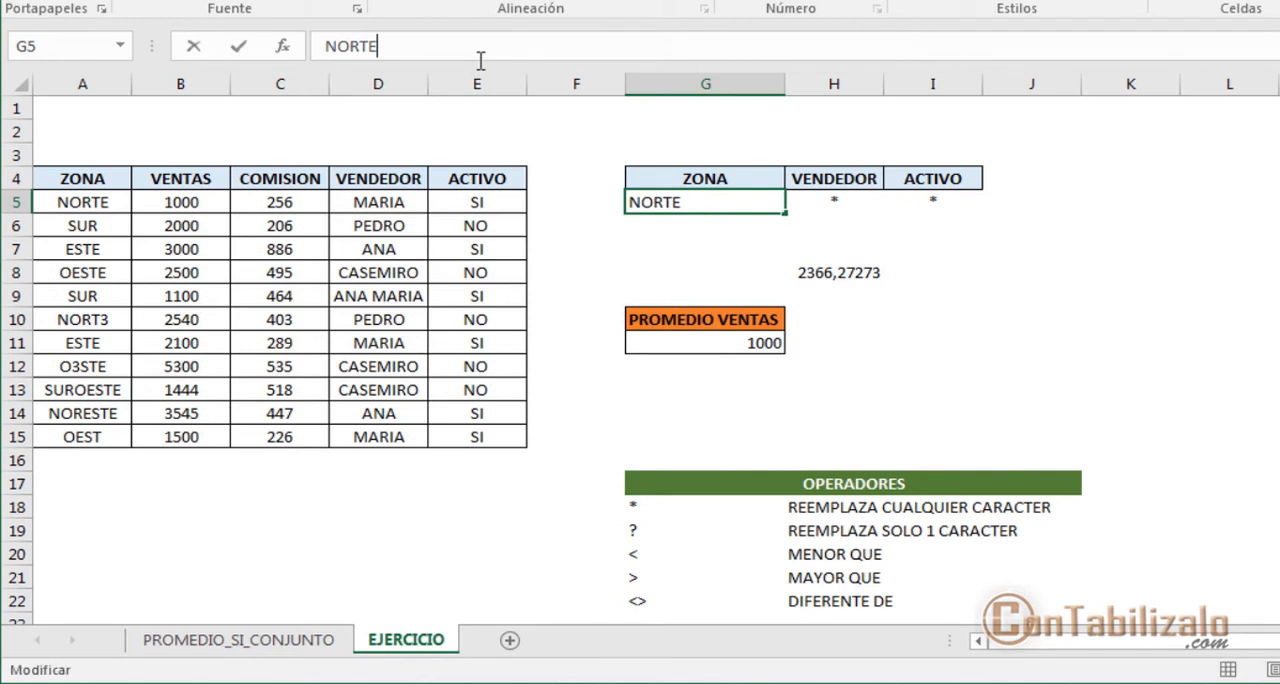
key("BackSpace")
type("*")
key("Return")
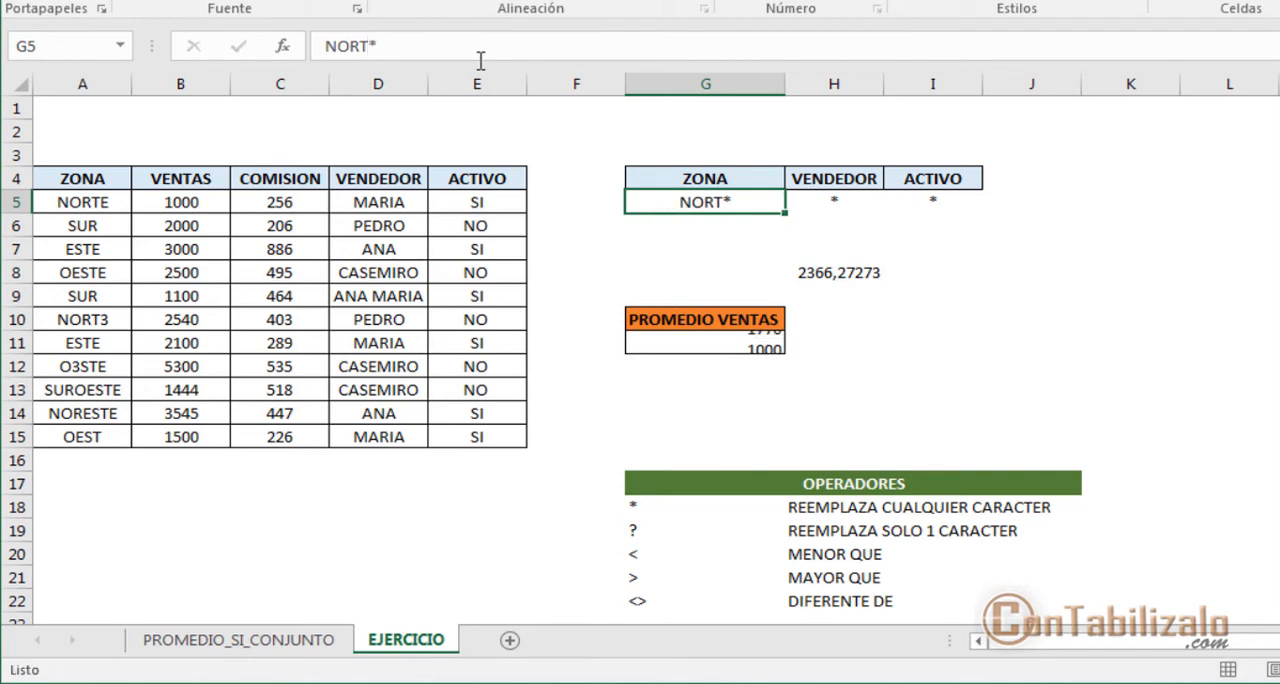
key("Up")
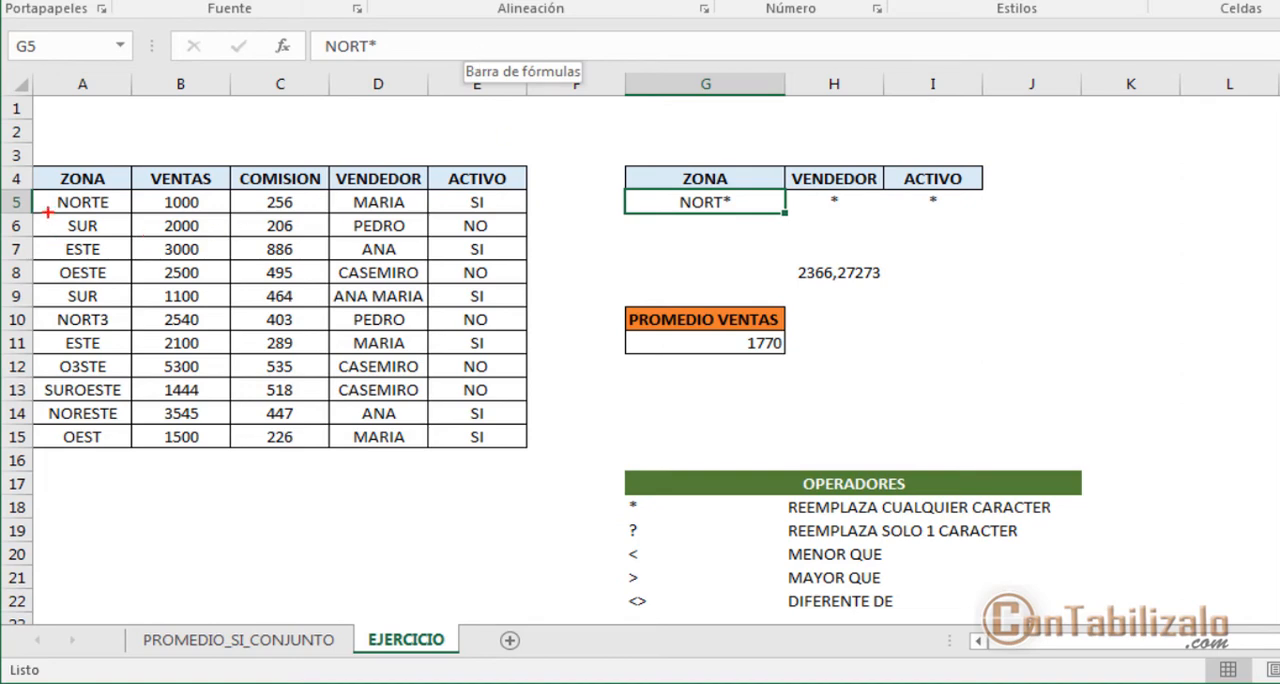
Step: Mark the NORTE and NORT3 cells in the sales table's ZONA column as matches for the NORT* criterion
left_click_drag(47, 212, 113, 212)
left_click_drag(43, 335, 116, 328)
key("Escape")
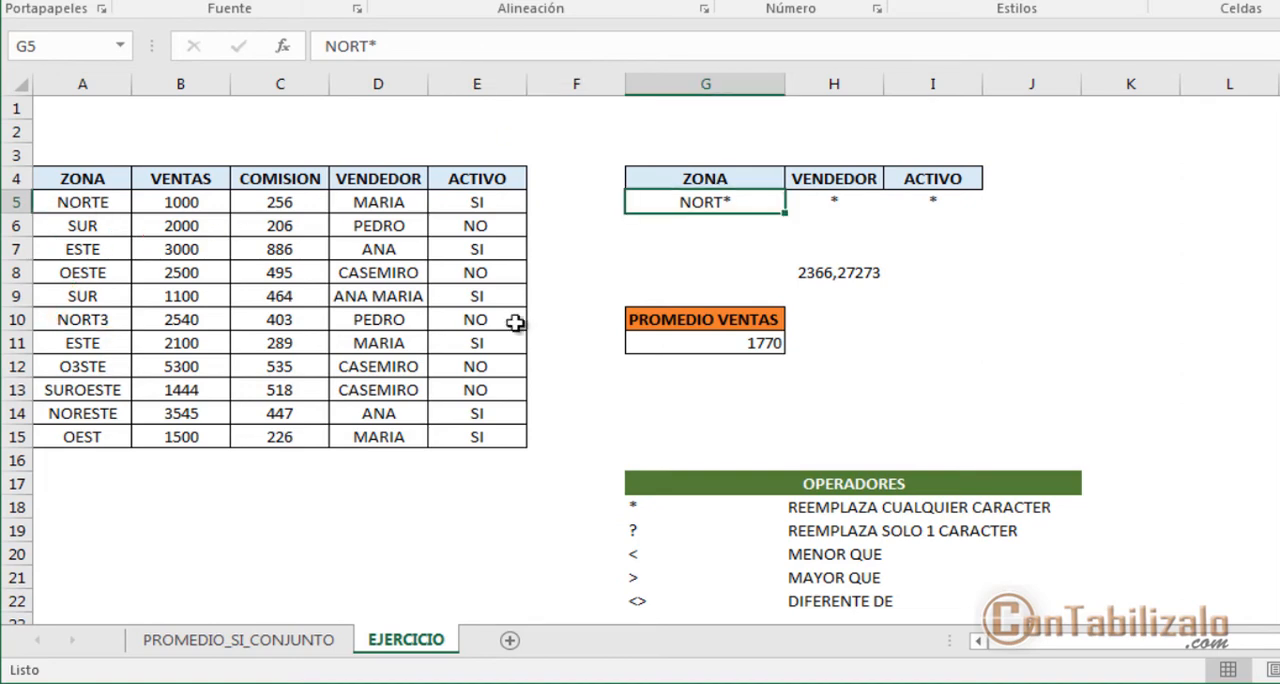
Step: Set the VENDEDOR criterion in H5 to the vendor name of the NORT3 row and mark the PROMEDIO VENTAS result
left_click(806, 210)
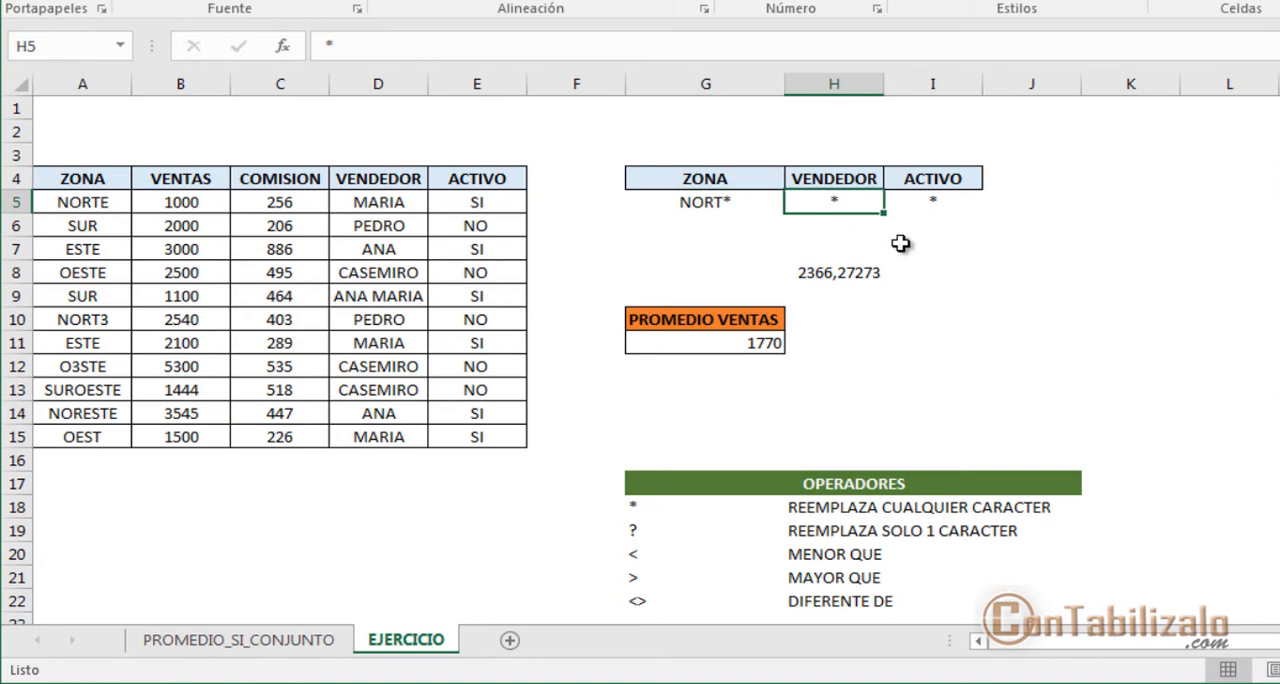
type("PEDRO")
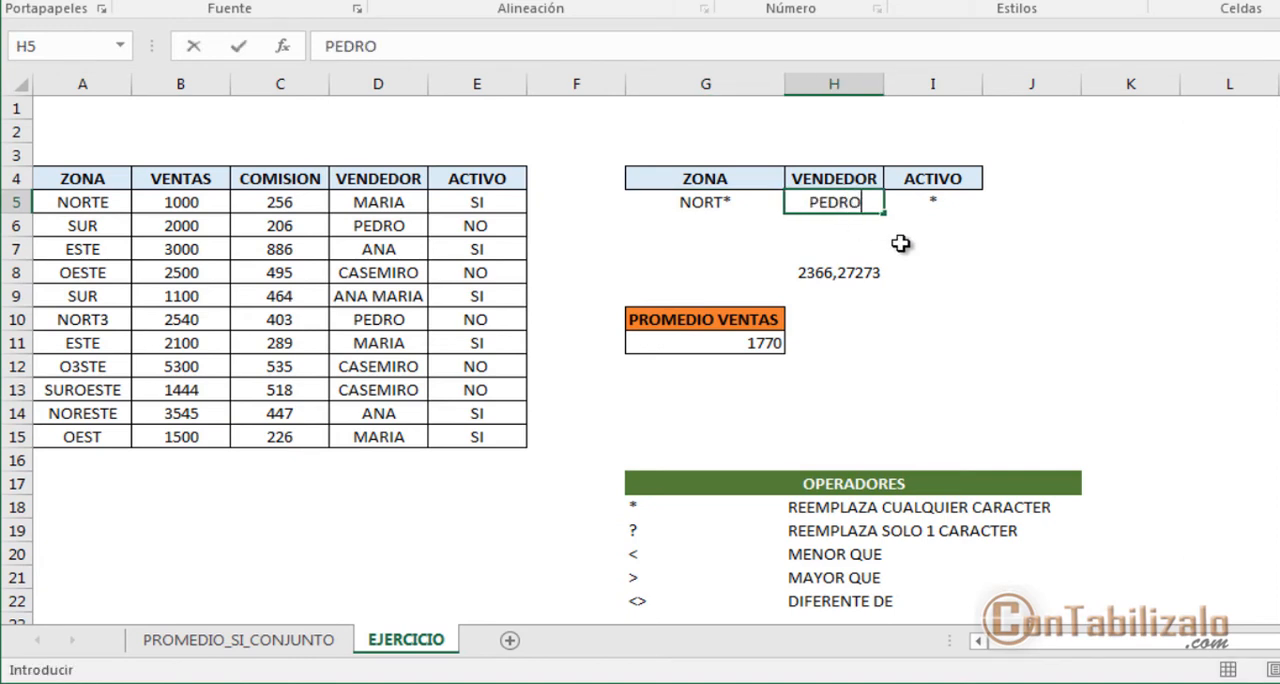
key("Return")
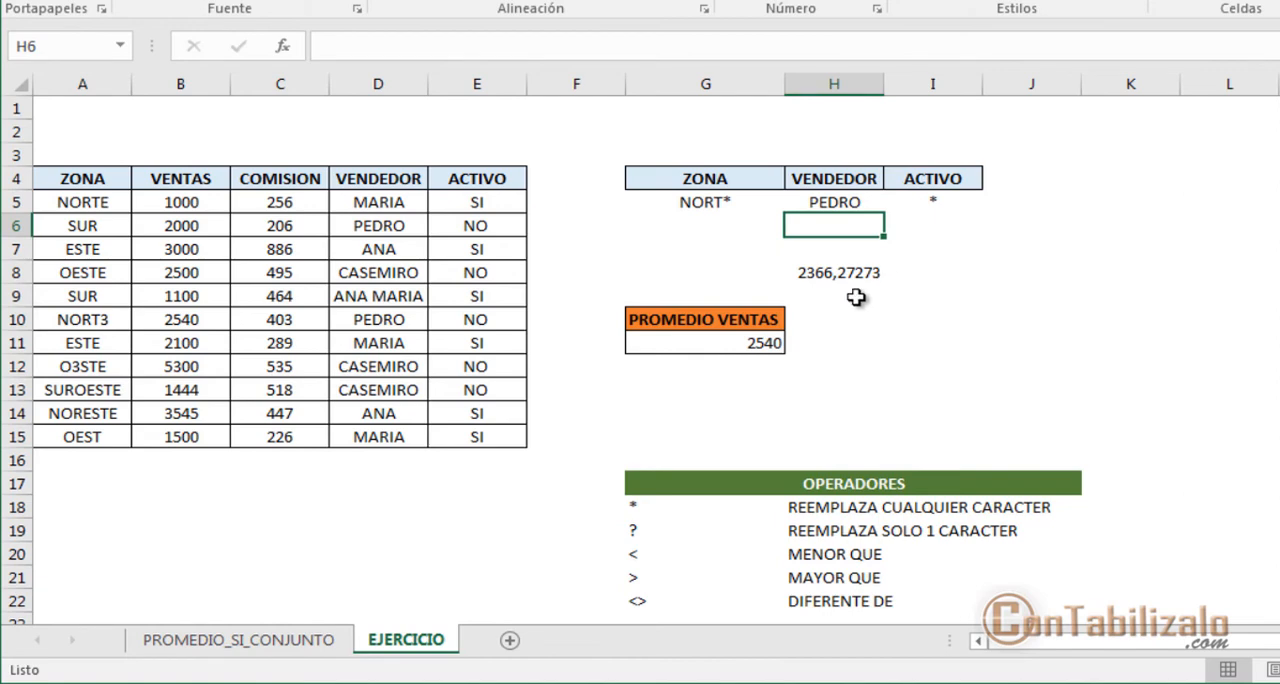
left_click_drag(712, 336, 820, 376)
key("Escape")
Step: Reset the VENDEDOR criterion in H5 to an asterisk and set the ACTIVO criterion in I5 to SI
left_click(978, 203)
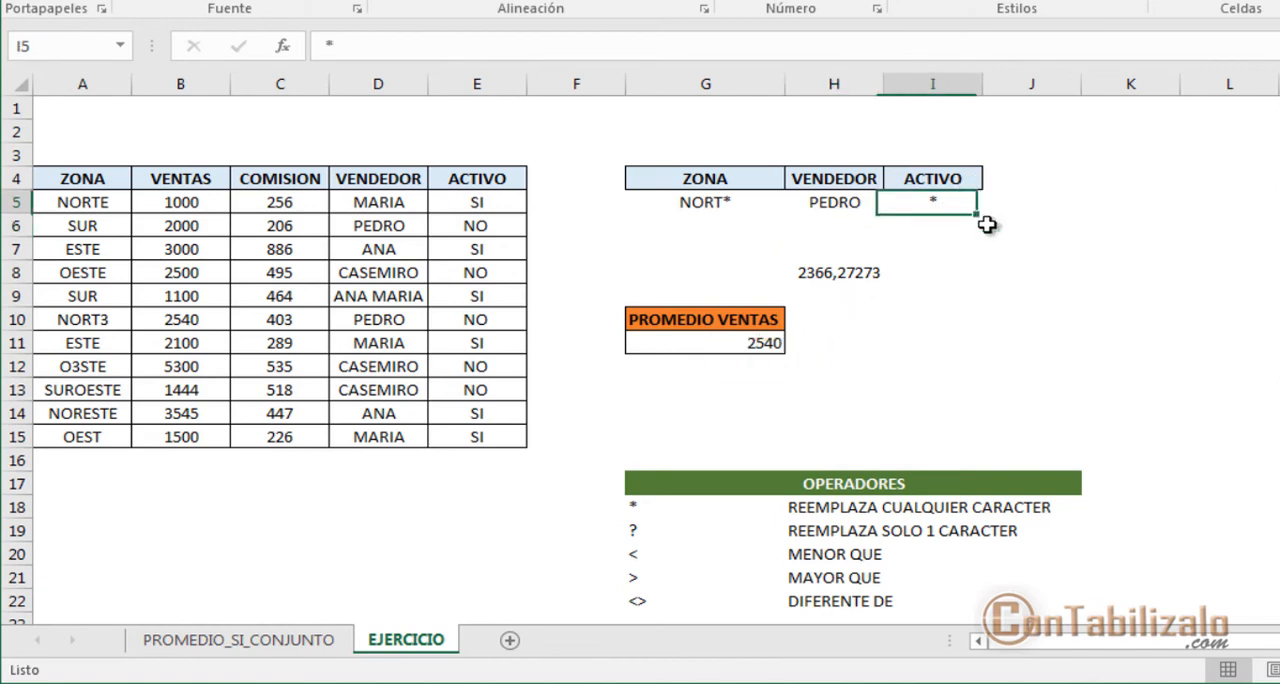
key("Left")
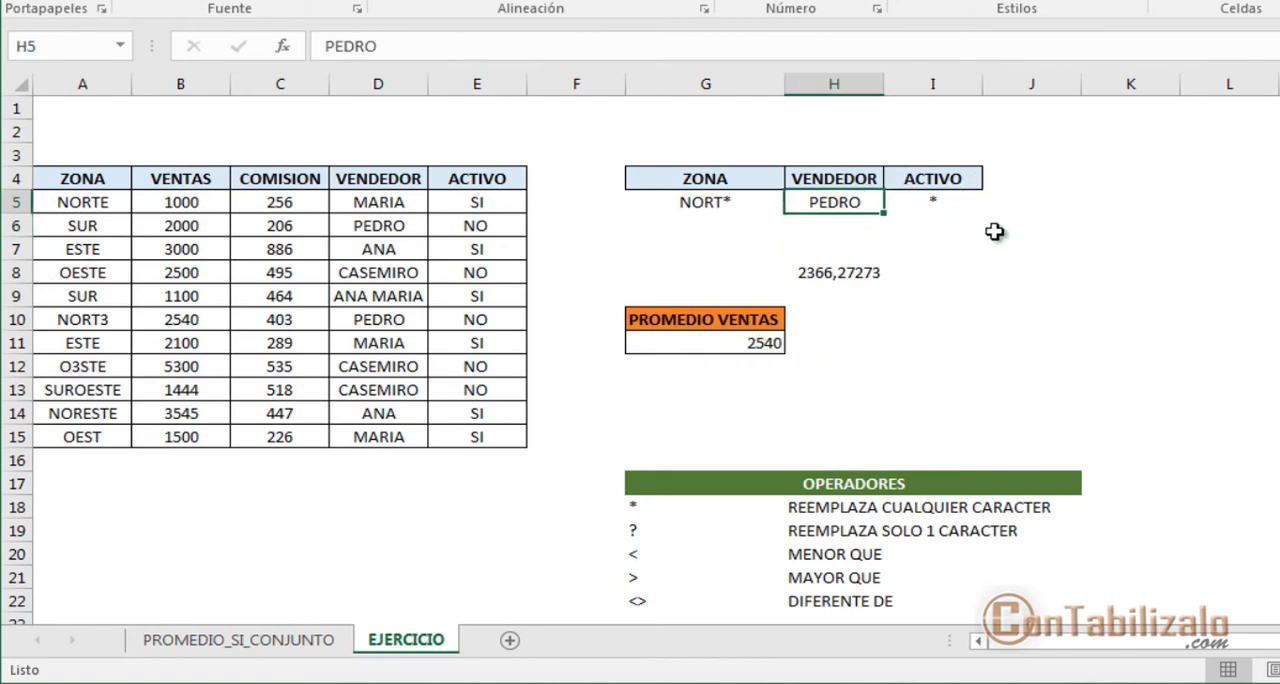
type("*")
key("Tab")
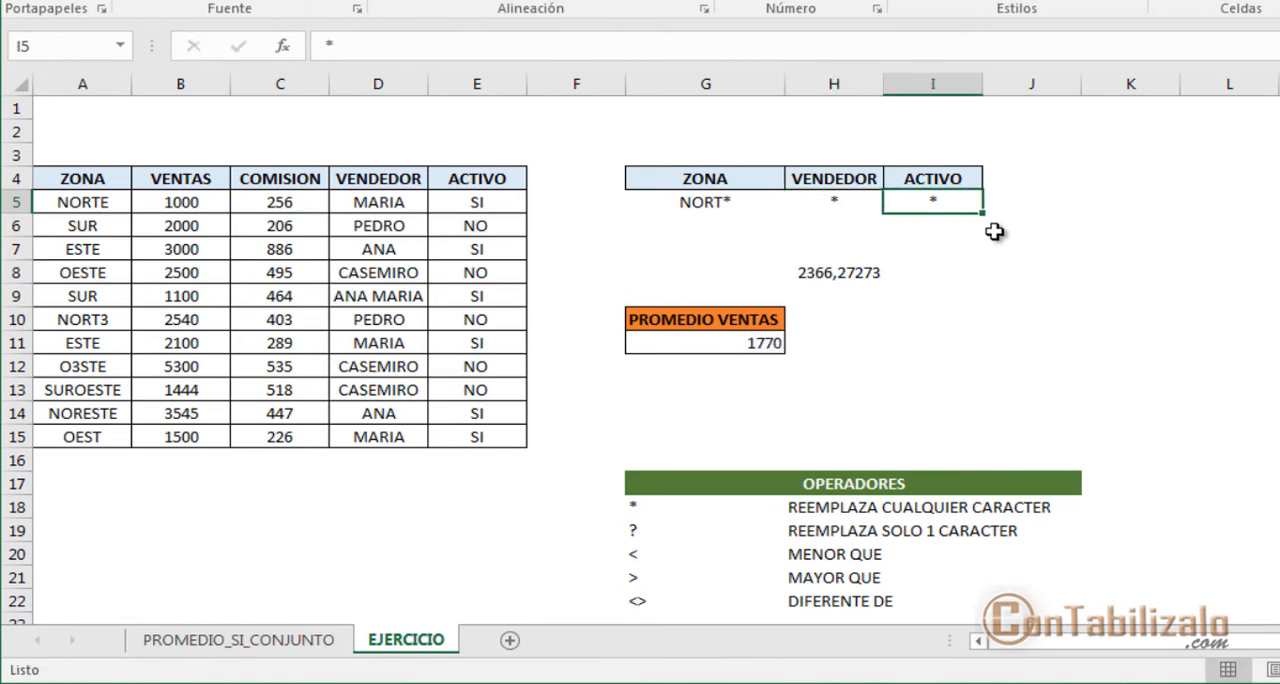
type("SI")
key("Return")
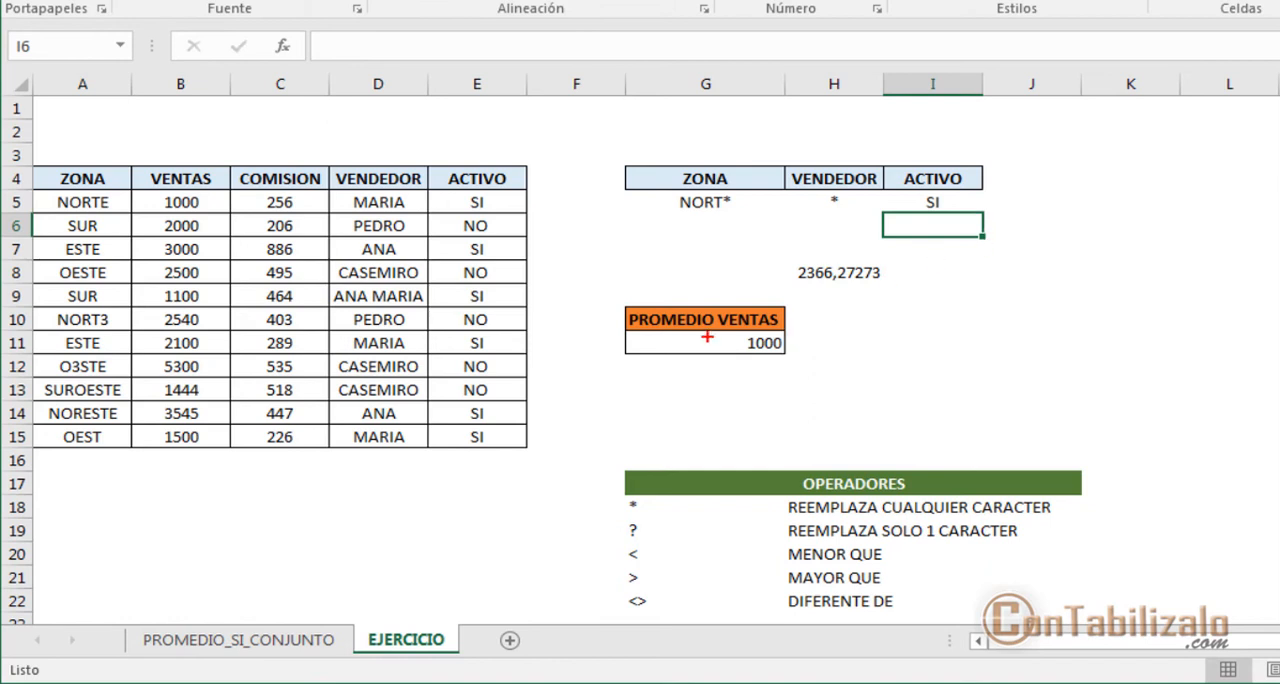
Step: Set the ACTIVO criterion in I5 to NO and mark the PROMEDIO VENTAS result in G11
left_click(968, 196)
type("NO")
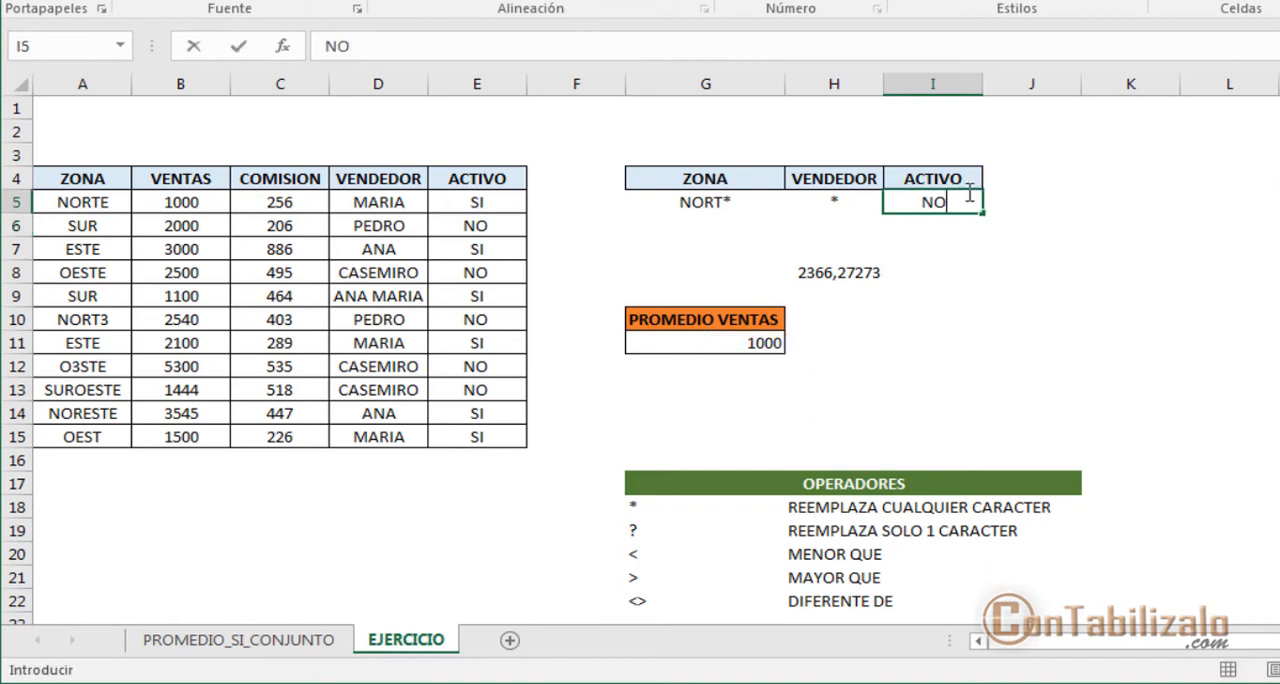
key("Return")
left_click(968, 194)
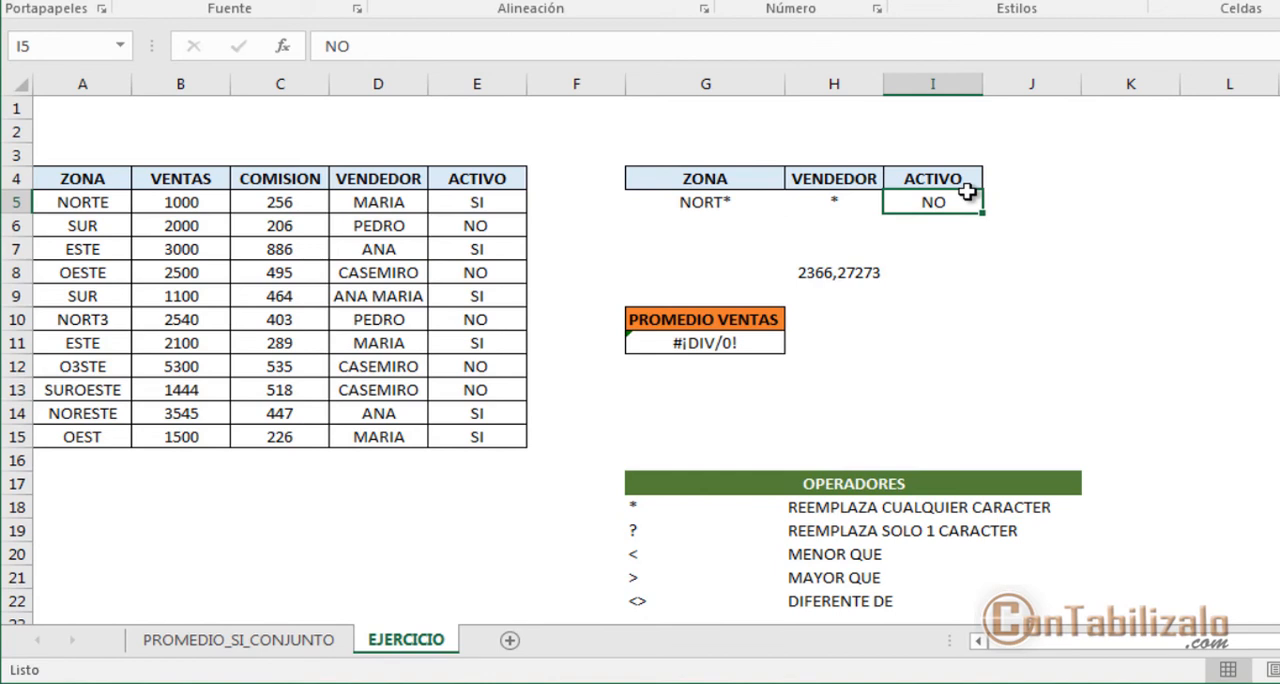
mouse_move(642, 323)
left_mouse_down()
mouse_move(820, 368)
mouse_move(928, 347)
left_mouse_up()
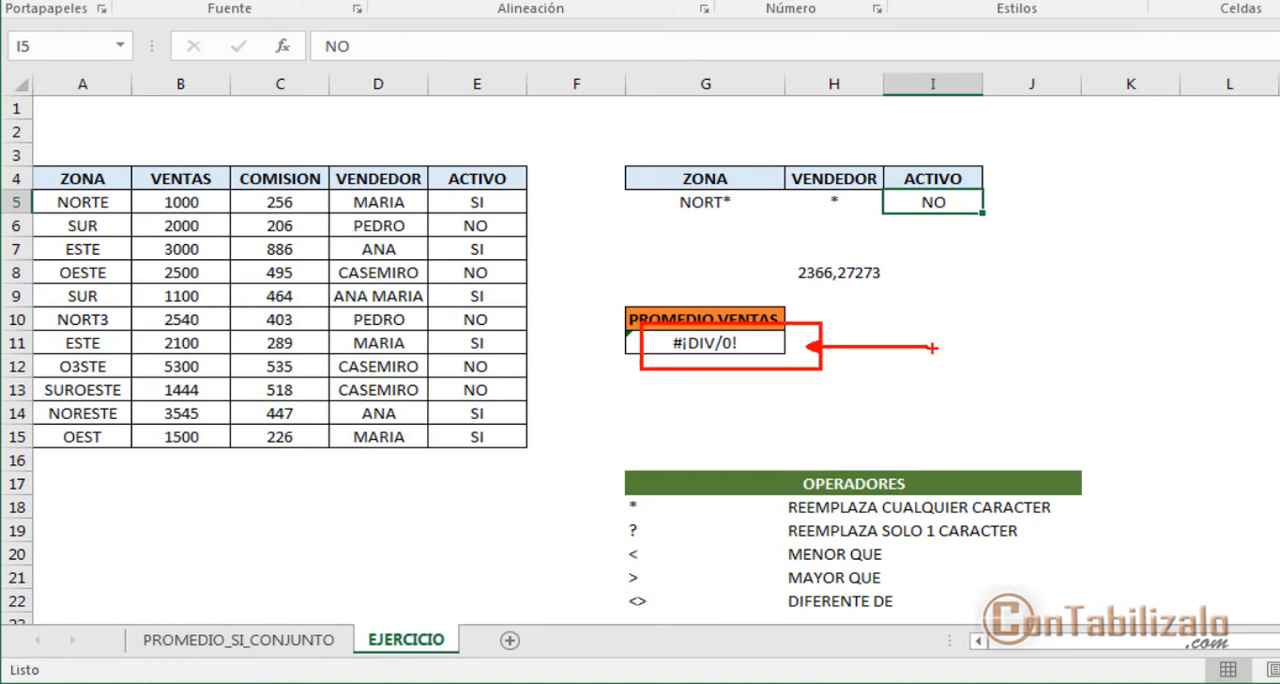
key("Escape")
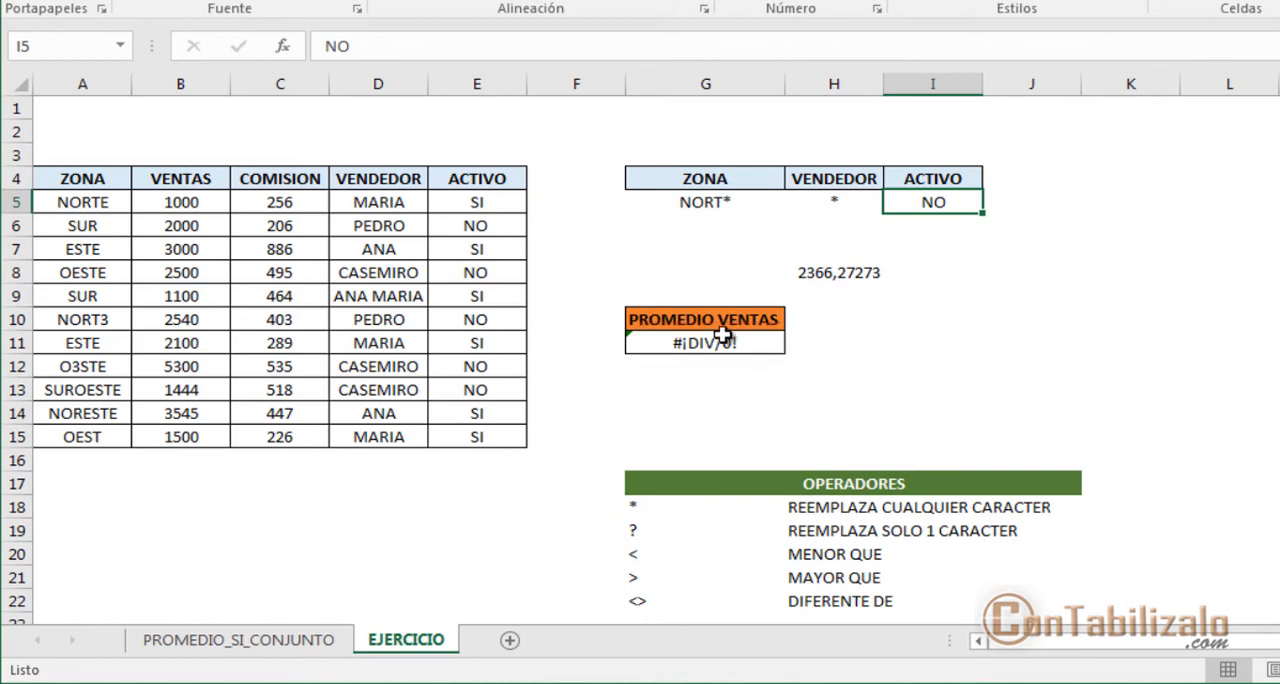
Step: Set the VENDEDOR criterion in H5 to the vendor name of the NORTE row and the ACTIVO criterion in I5 to an asterisk
left_click(810, 202)
type("MARIA")
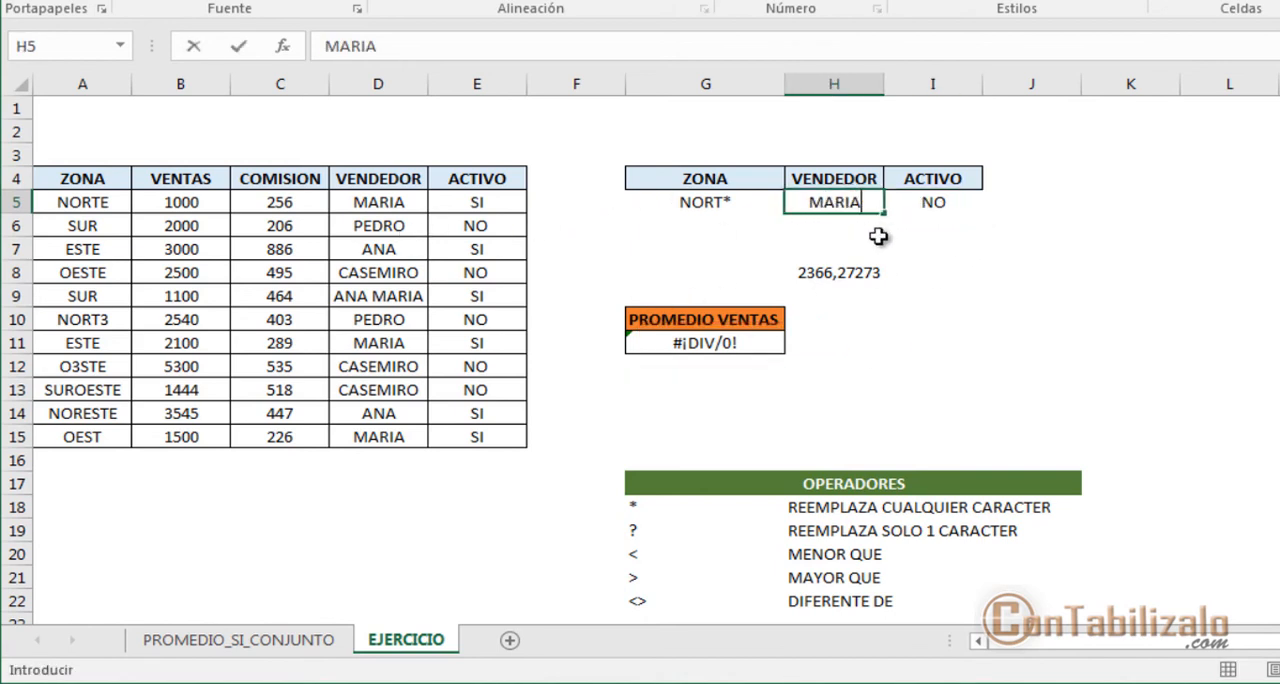
key("Tab")
type("*")
key("Left")
key("Left")
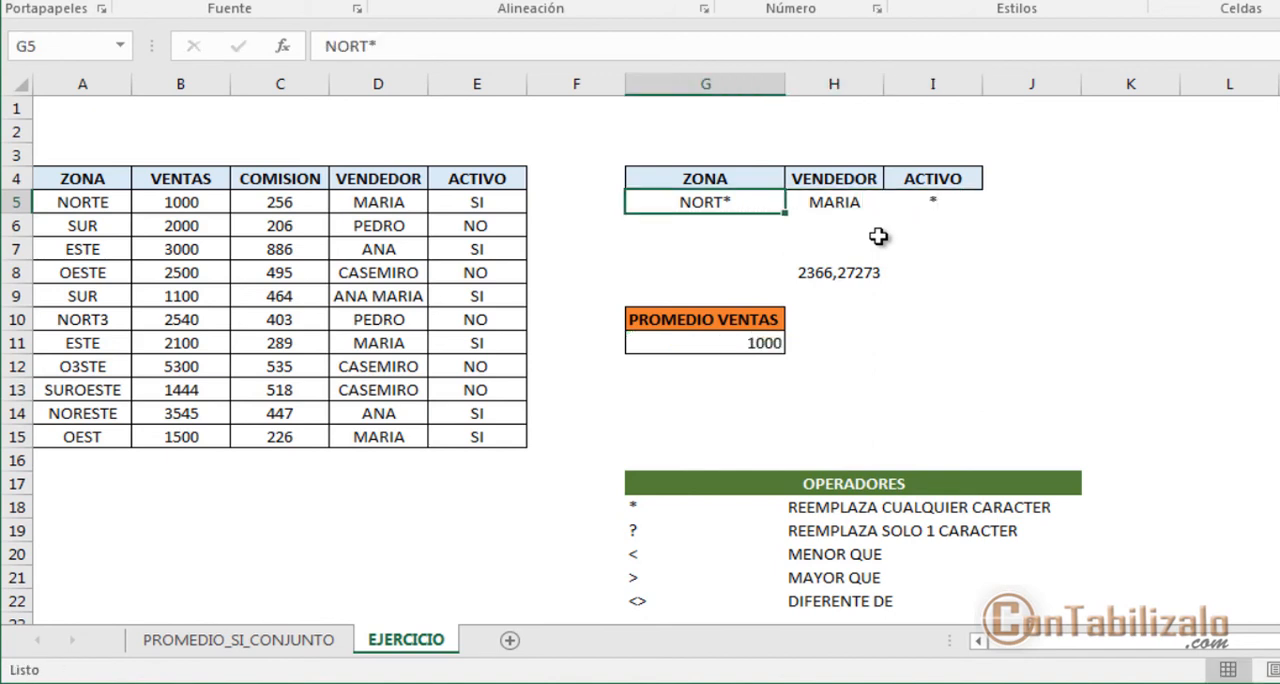
Step: Set the ZONA criterion in G5 to SUR
type("SUR")
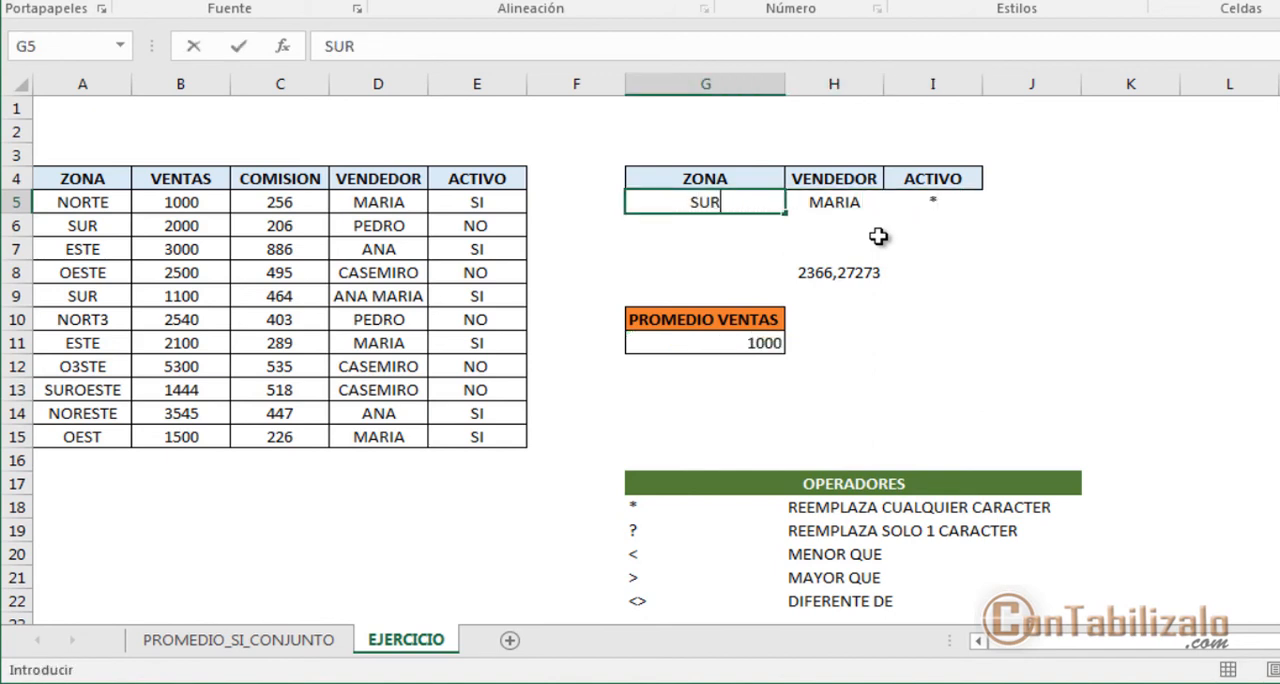
key("Return")
key("Up")
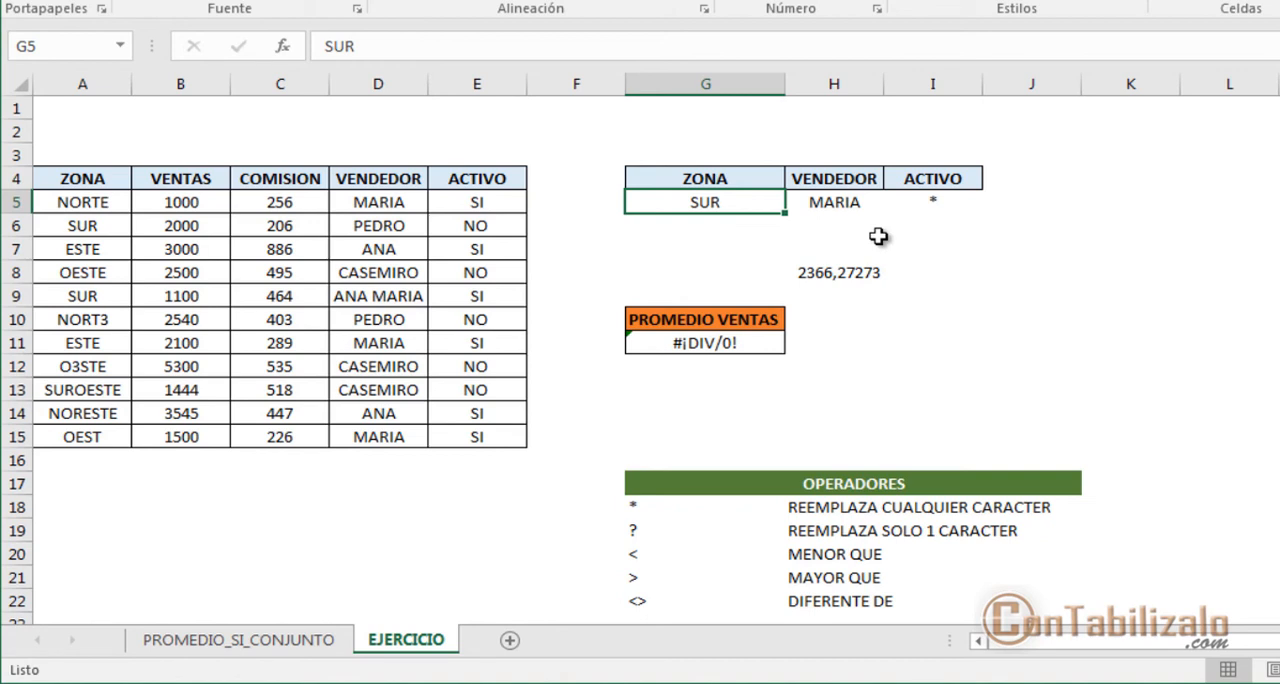
Step: Set the ZONA criterion in G5 to SURO* and the VENDEDOR criterion in H5 to an asterisk
type("SURO")
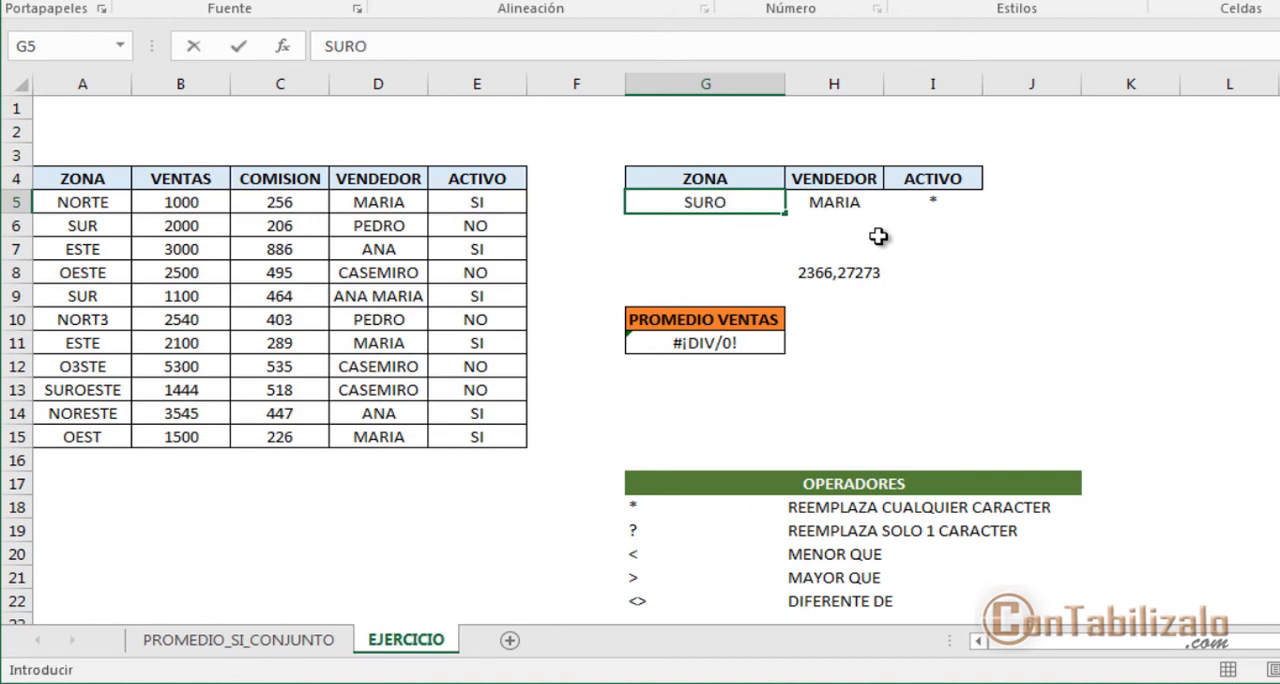
type("*")
key("Return")
key("Up")
key("Right")
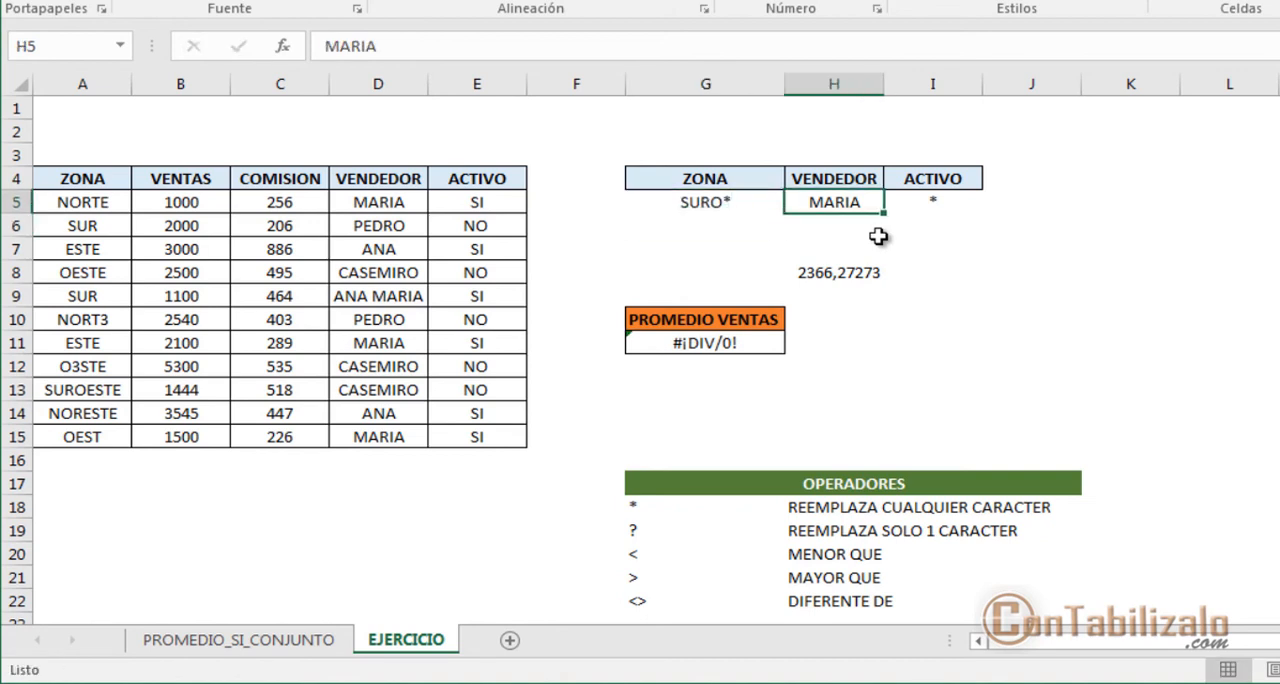
type("*")
key("Return")
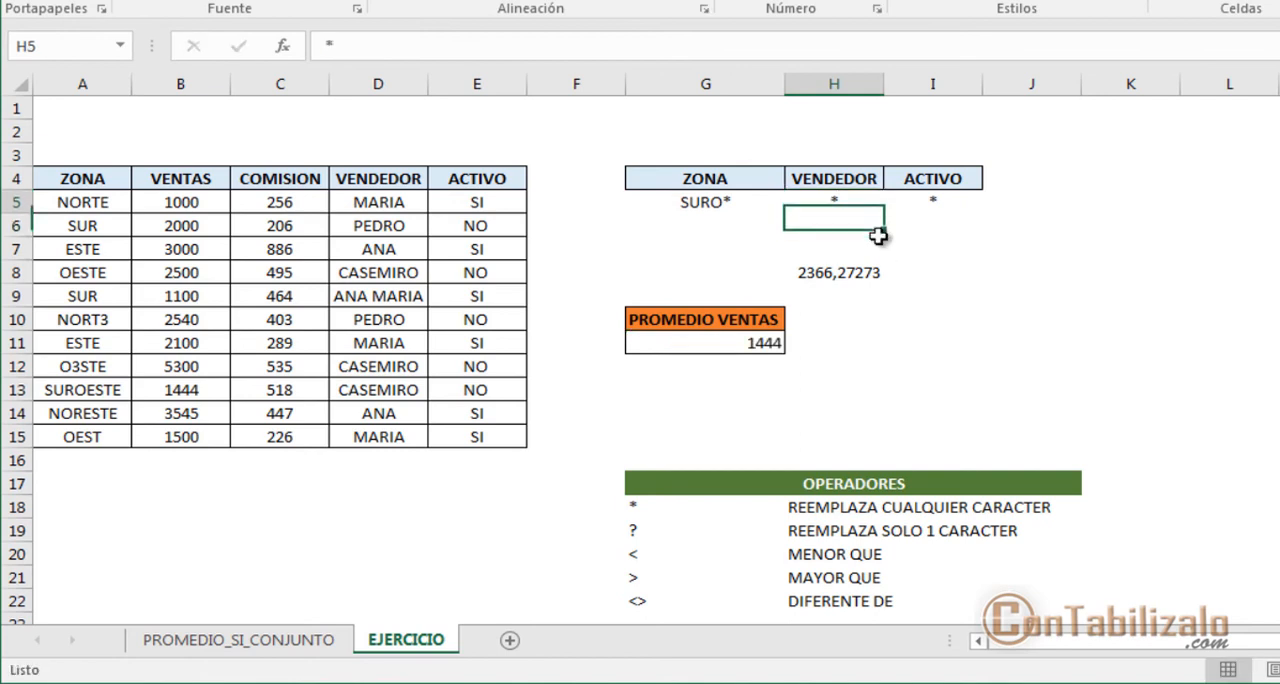
key("Up")
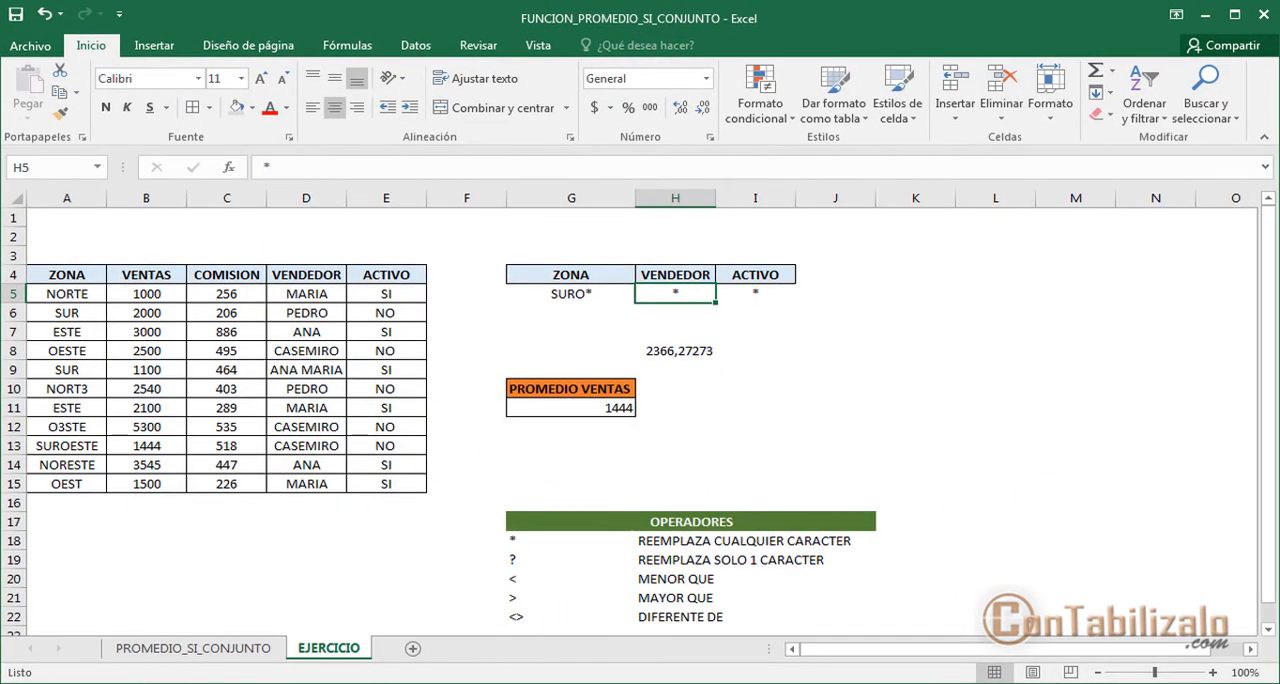
Step: Switch to the contabilizalo.com certificates page in Chrome and mark the Macros, Excel Práctico and Web Scraping courses
key("alt+Tab")
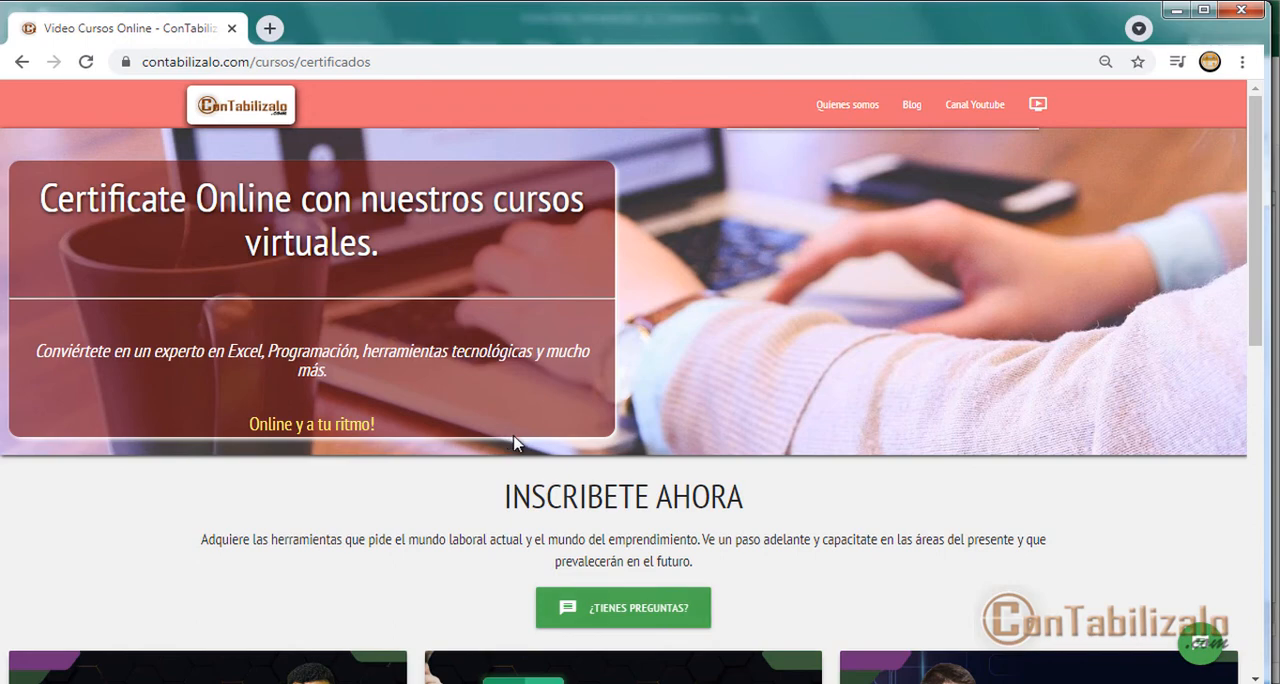
scroll(560, 437, "down", 2)
scroll(560, 437, "down", 2)
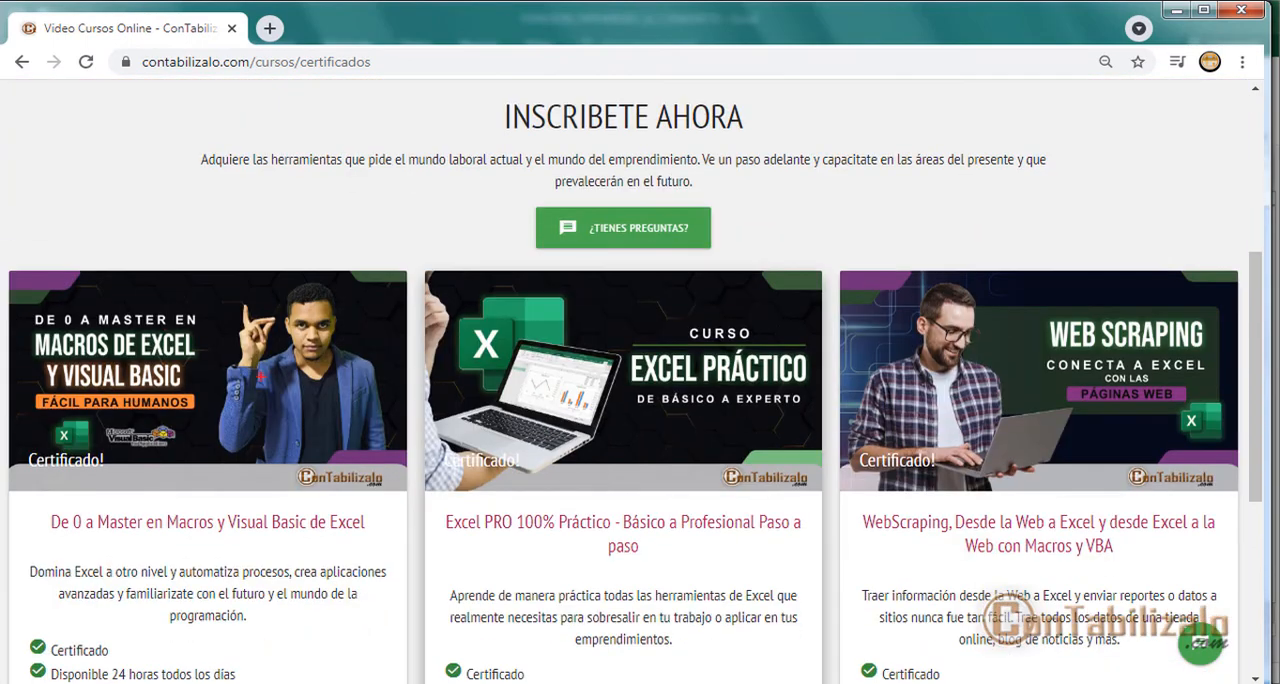
left_click_drag(5, 297, 270, 452)
left_click_drag(235, 345, 412, 208)
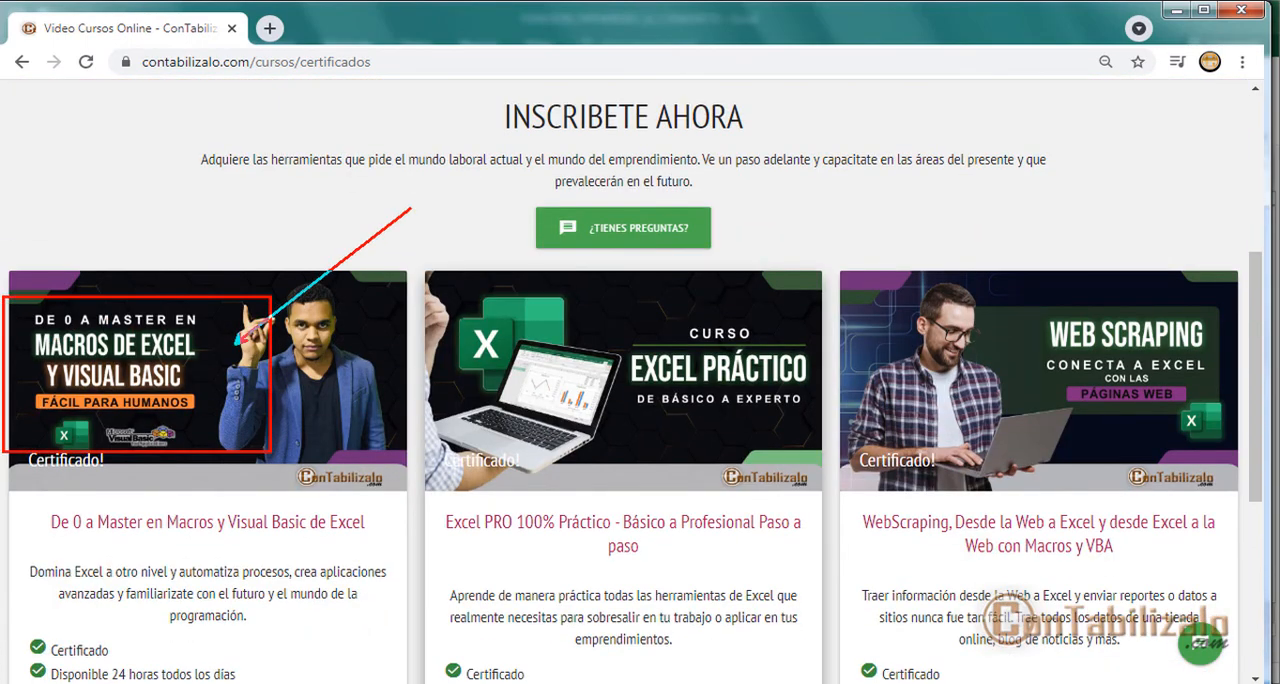
left_click_drag(636, 298, 820, 438)
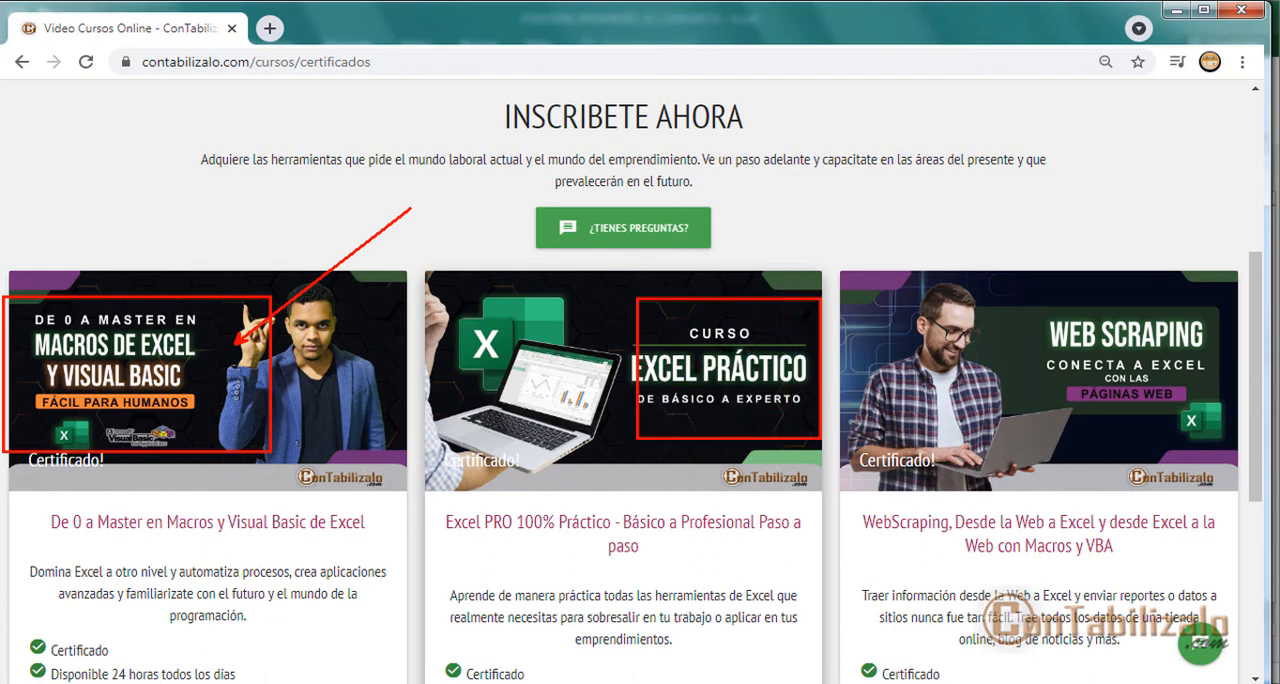
left_click_drag(1103, 320, 1112, 229)
left_click_drag(1056, 358, 1182, 358)
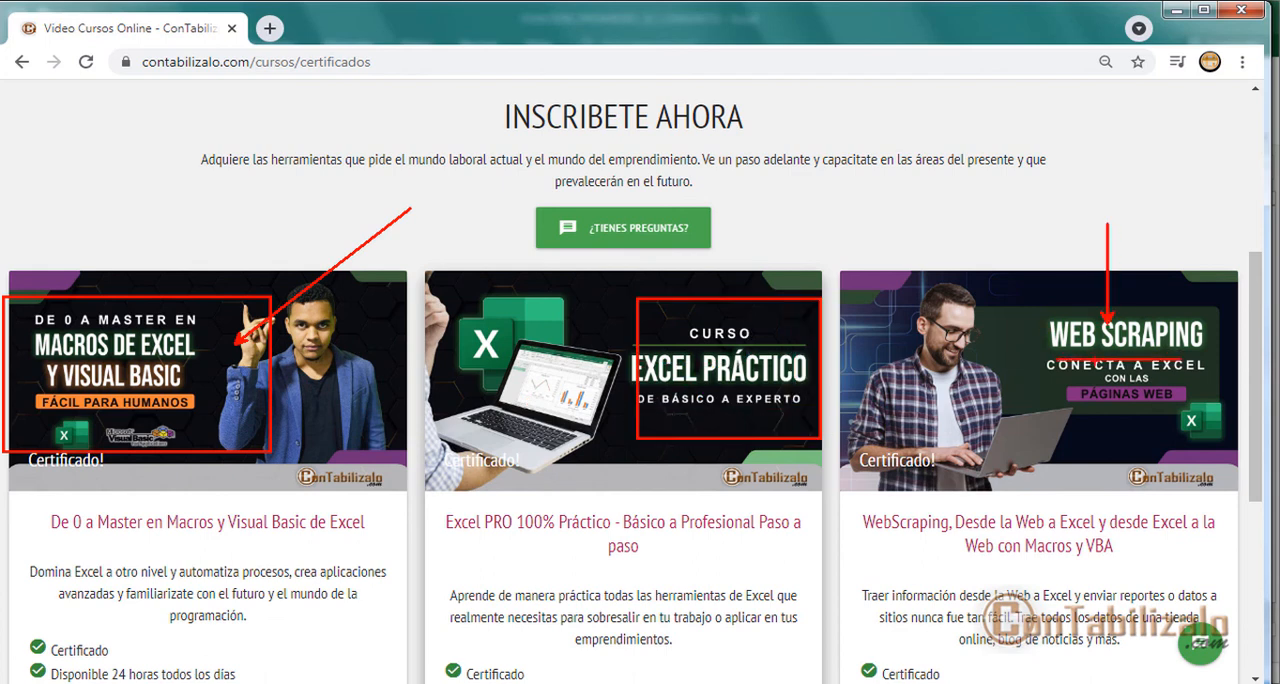
Step: Finish and clear the annotations on the course page, and return to the EJERCICIO sheet in Excel
left_click_drag(926, 74, 1253, 178)
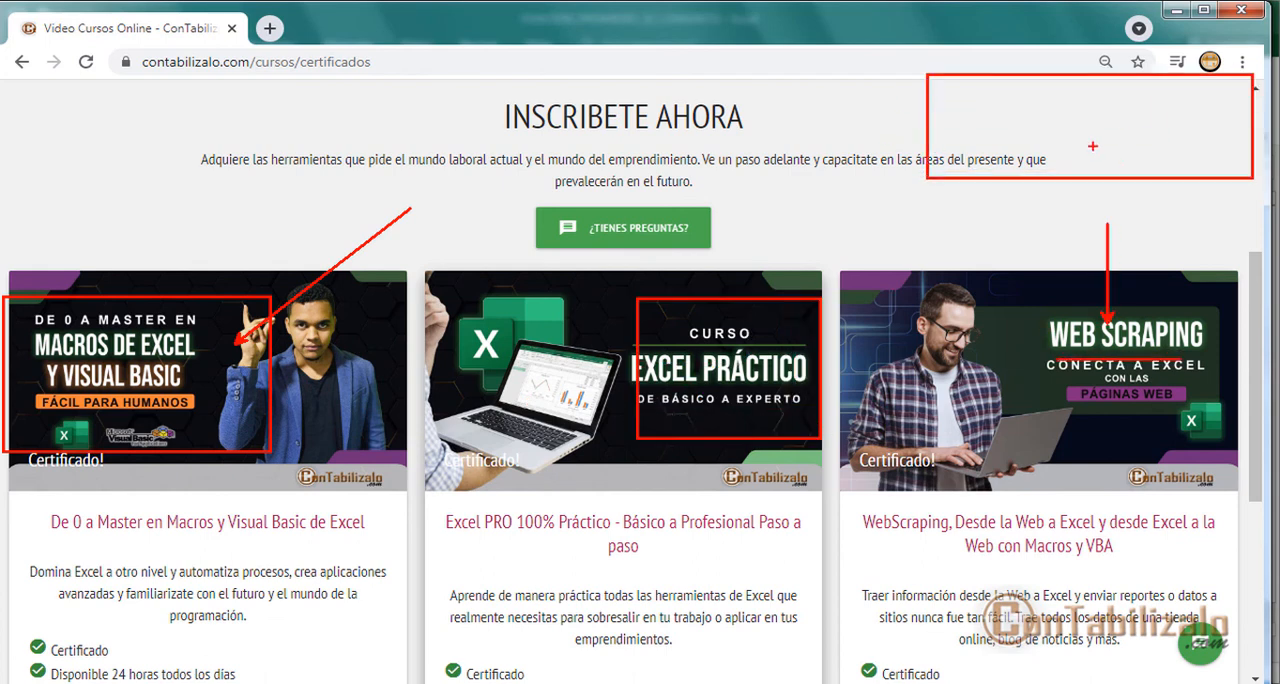
left_click_drag(1090, 145, 984, 297)
mouse_move(1004, 139)
left_mouse_down()
mouse_move(1109, 128)
mouse_move(1078, 144)
left_mouse_up()
key("Escape")
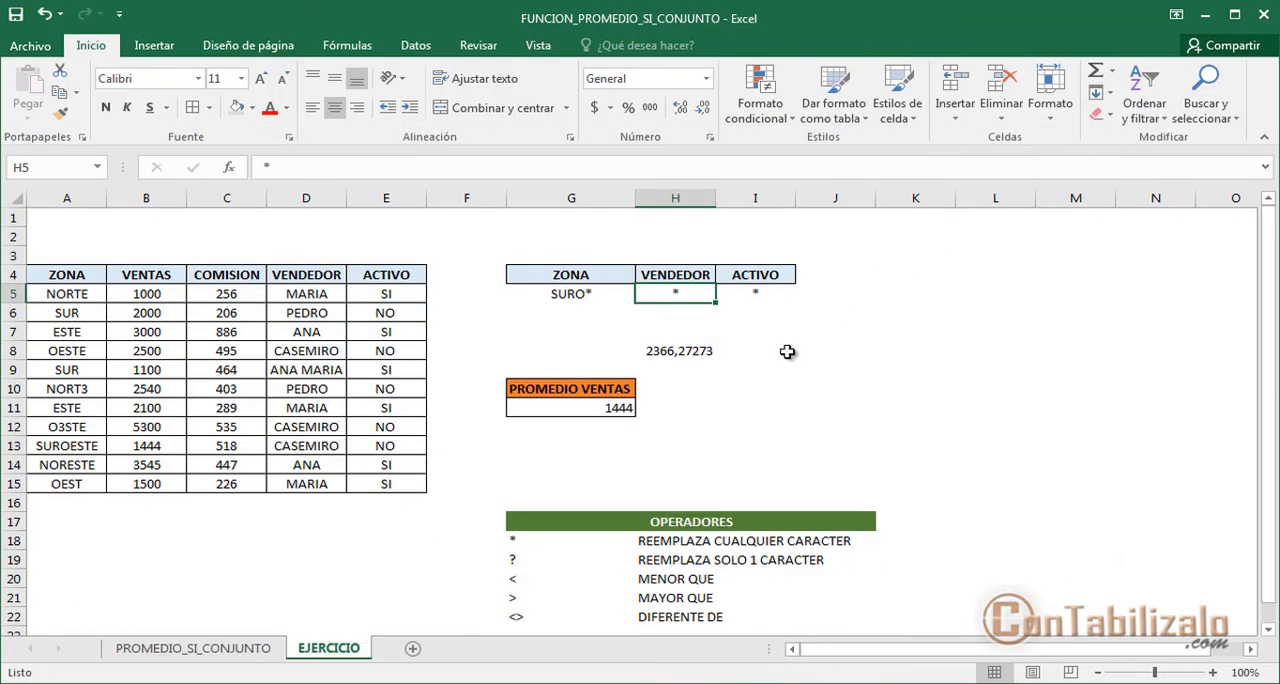
left_click(708, 386)
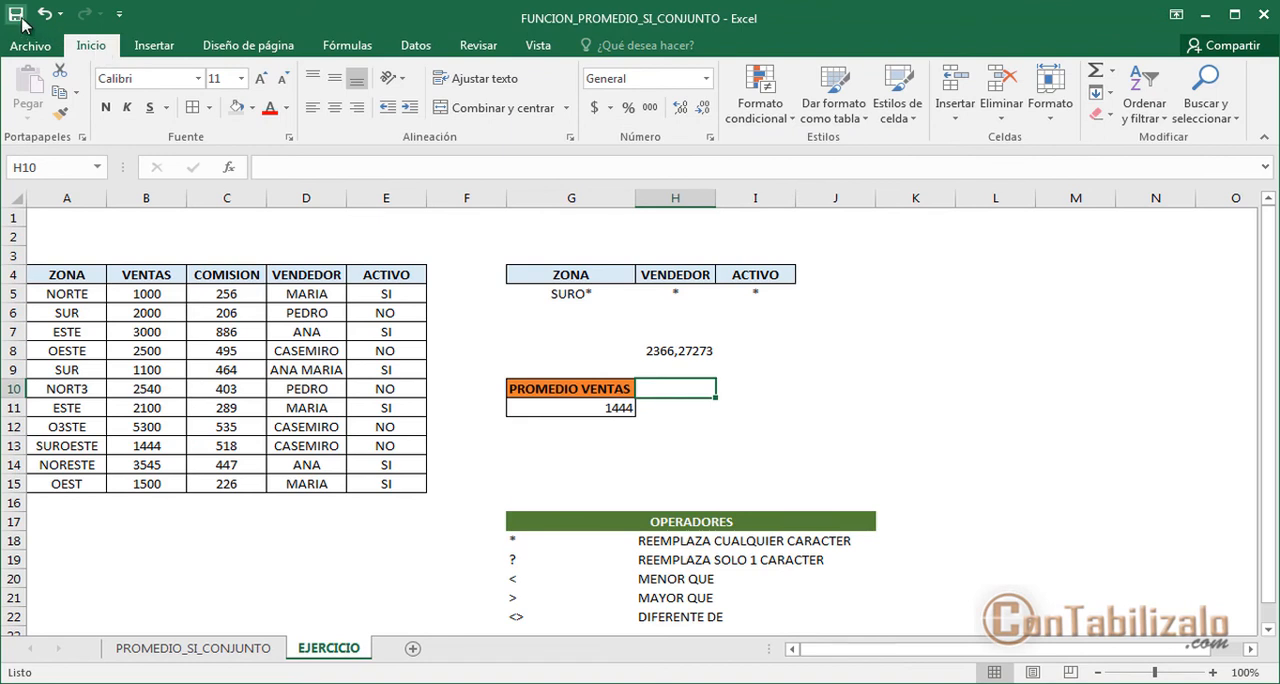